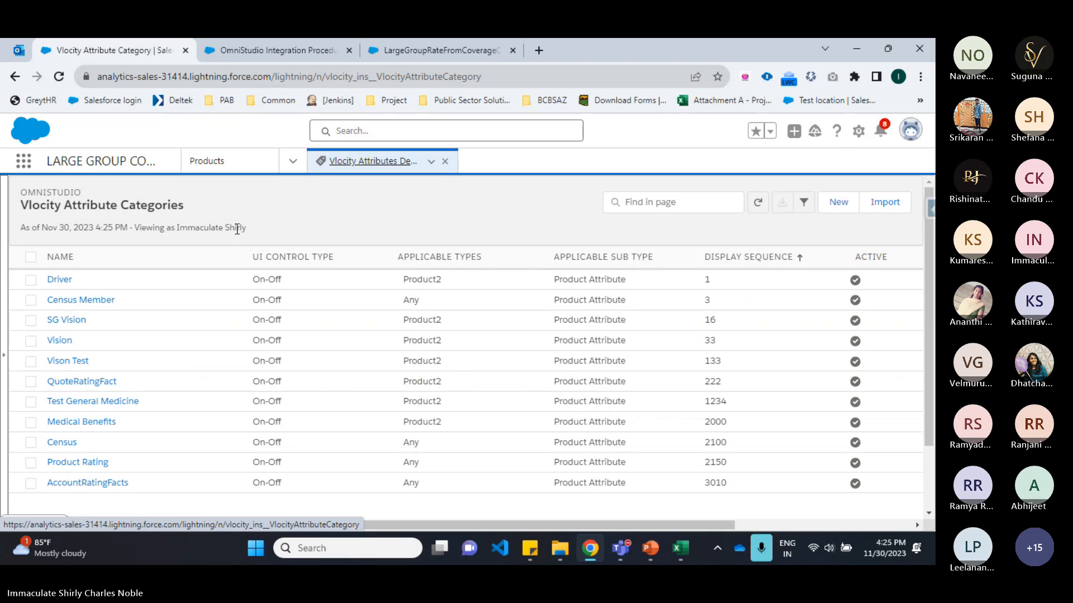
Step: Create a new Vlocity attribute category named General Medicine with display sequence 112
click(841, 203)
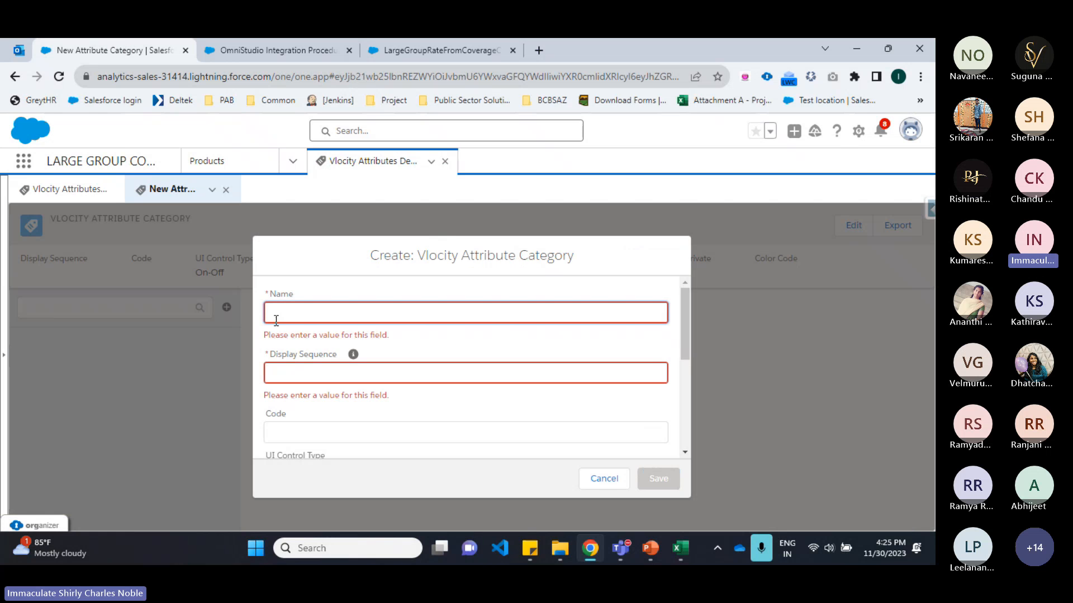
click(276, 320)
text(Gener)
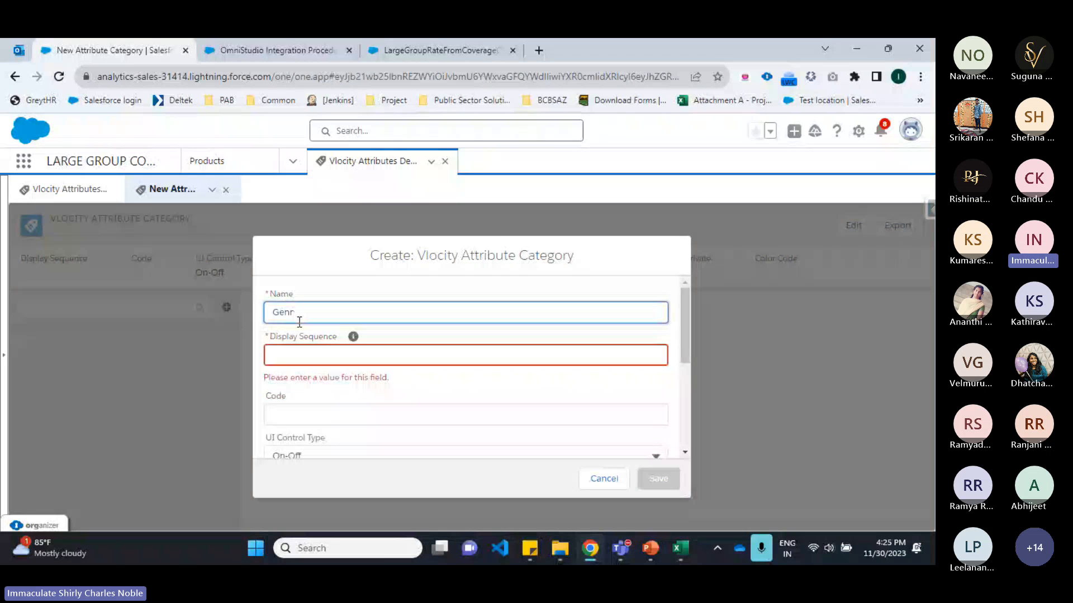
text(al )
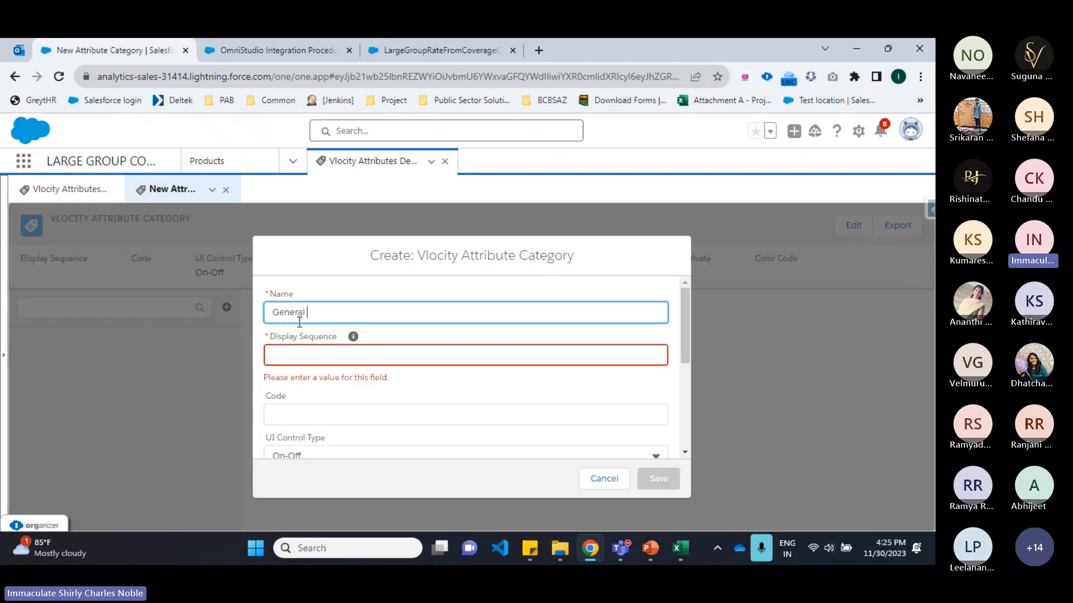
text(Medicine)
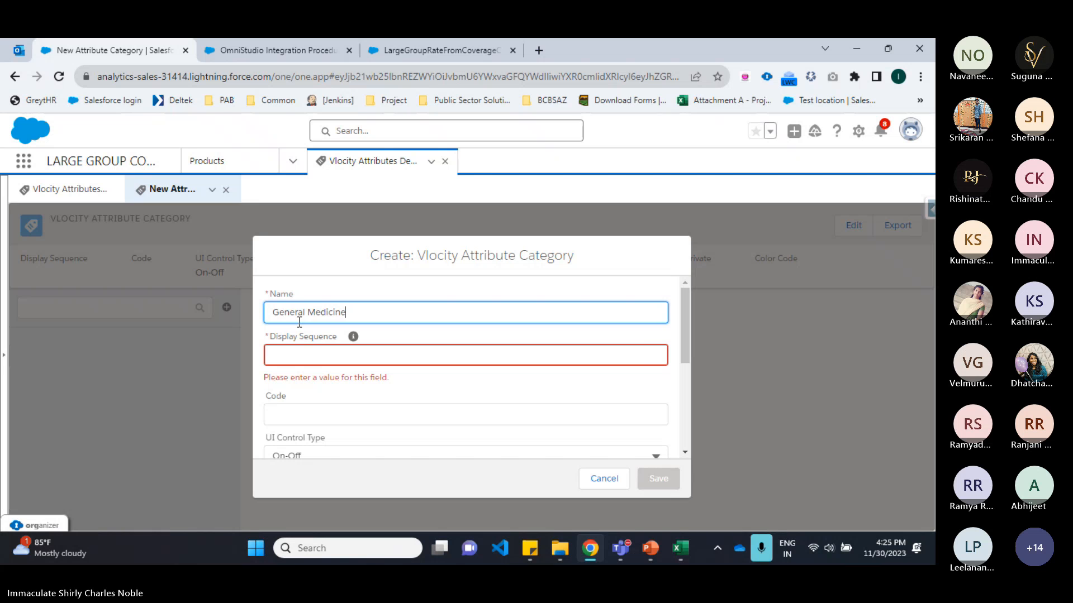
click(297, 351)
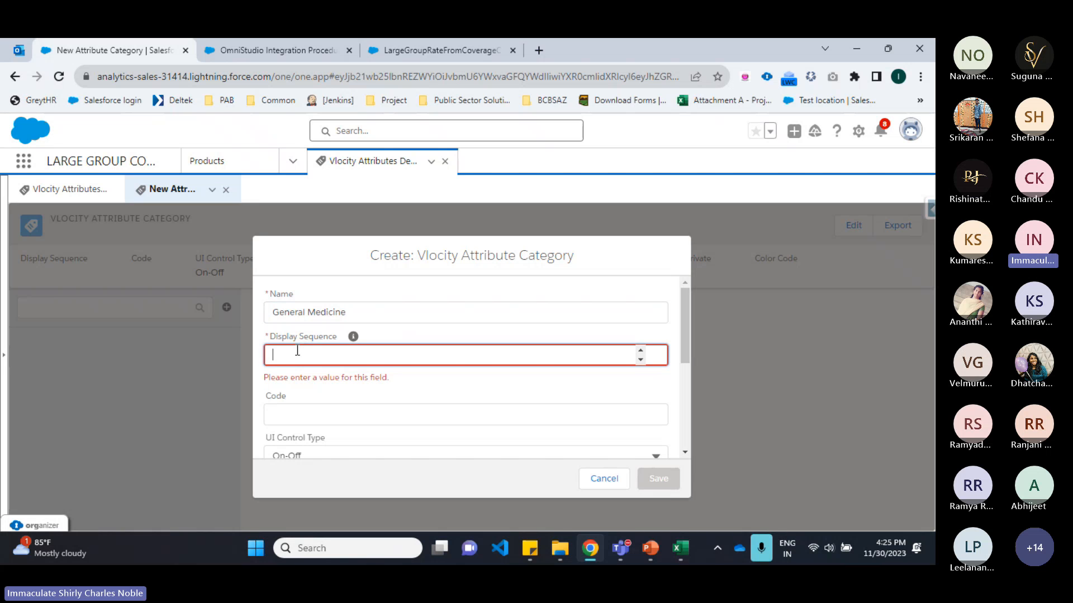
text(112)
Step: Replace the category's applicable type Any with Product2
scroll(305, 383, down, 3)
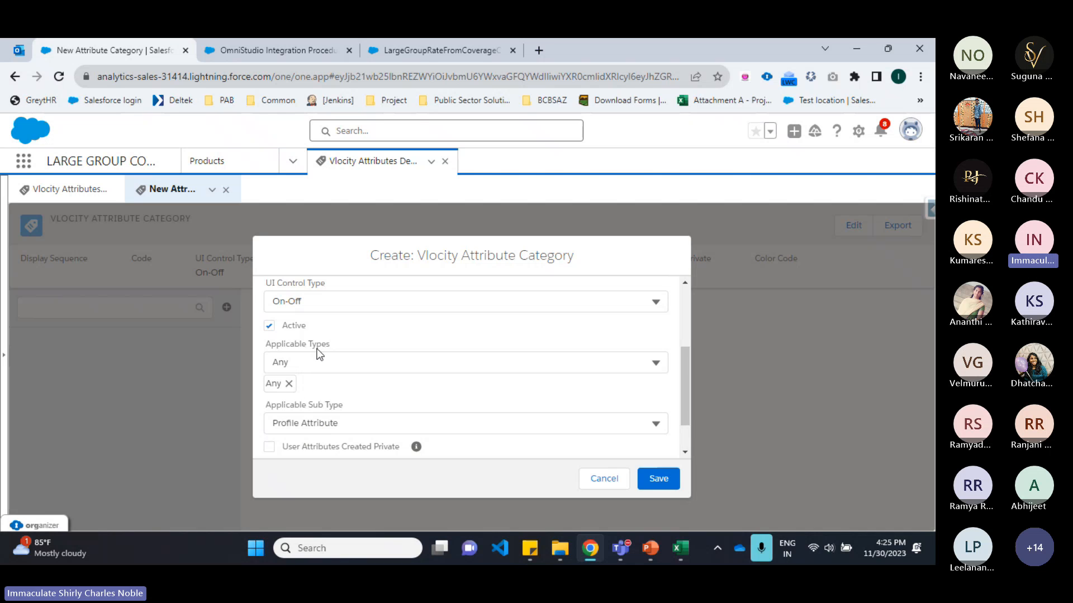
click(289, 383)
click(294, 367)
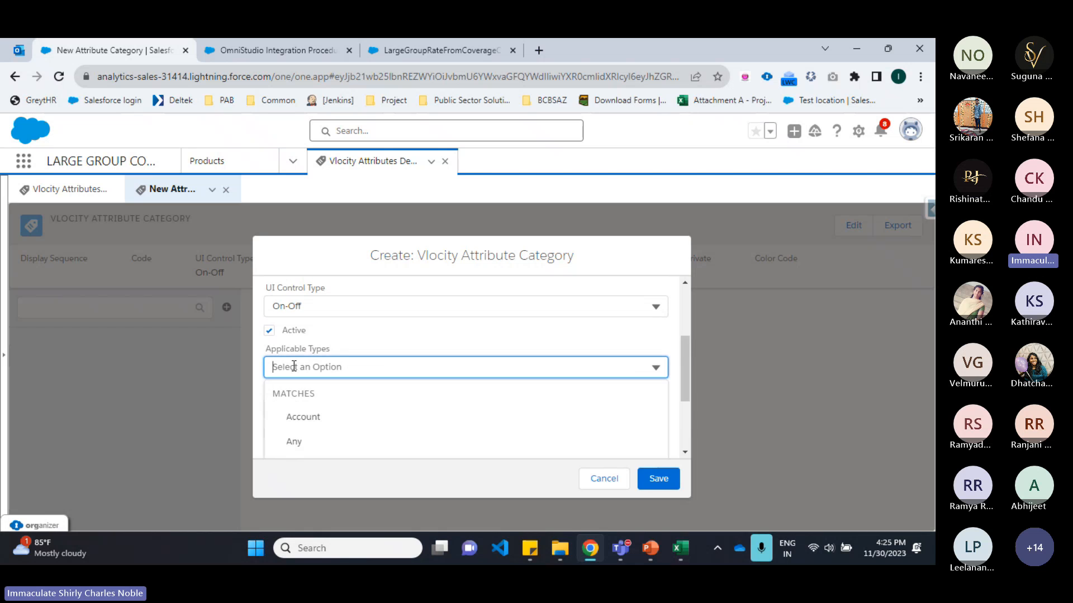
text(prod)
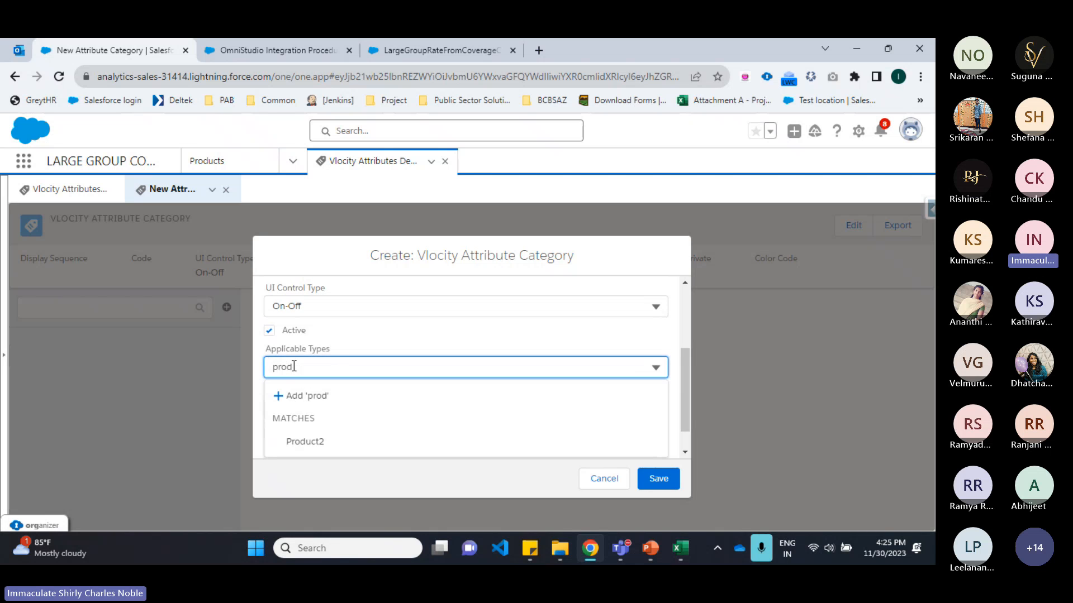
text(u)
click(330, 441)
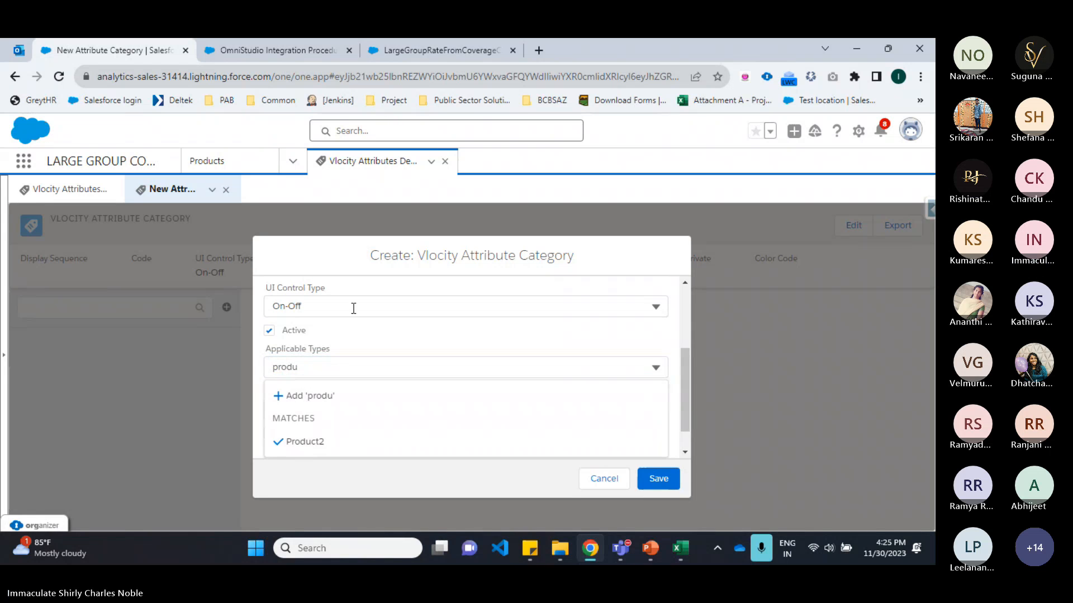
Step: Set the applicable sub type to Product Attribute and save the new category
scroll(350, 340, down, 1)
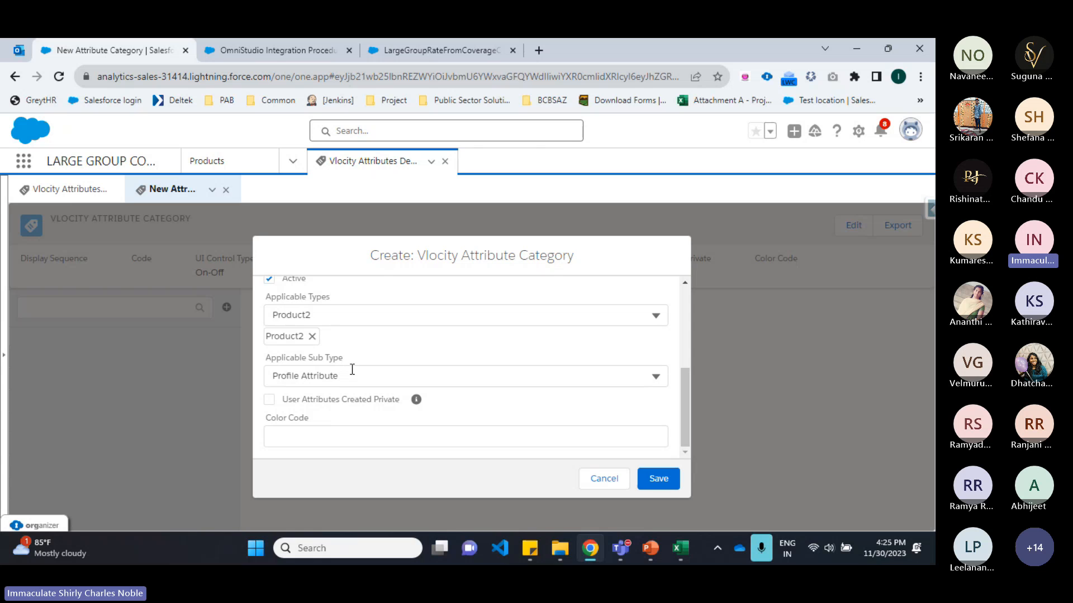
click(333, 375)
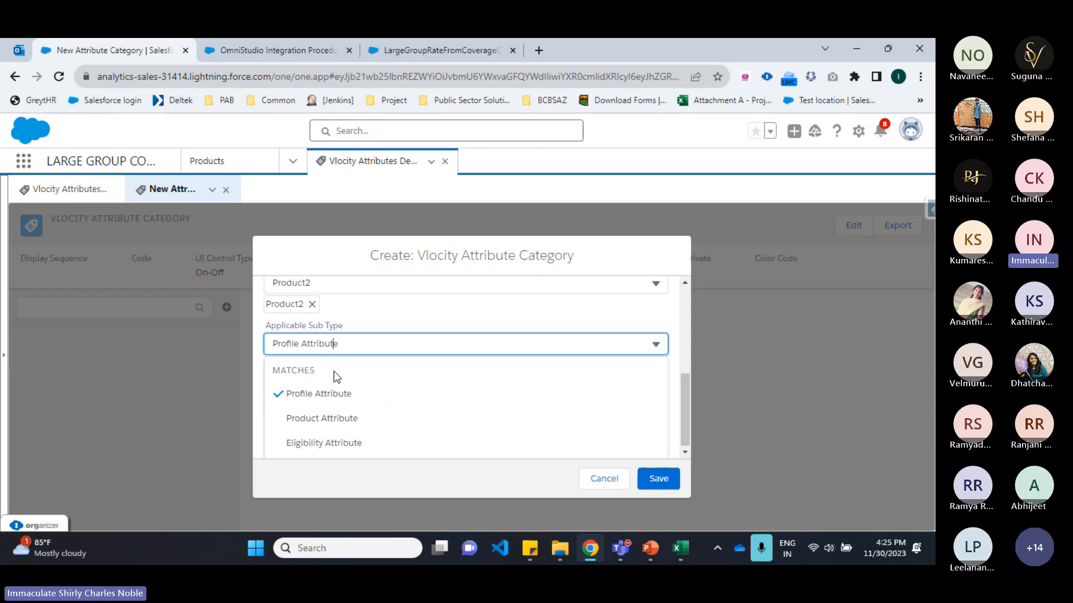
click(290, 419)
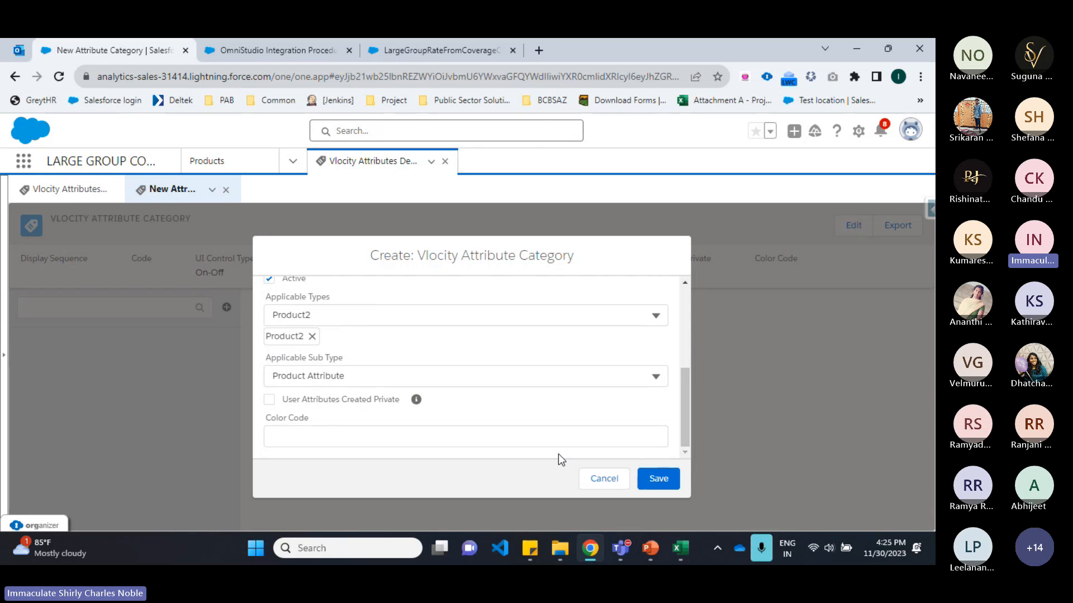
scroll(384, 387, up, 1)
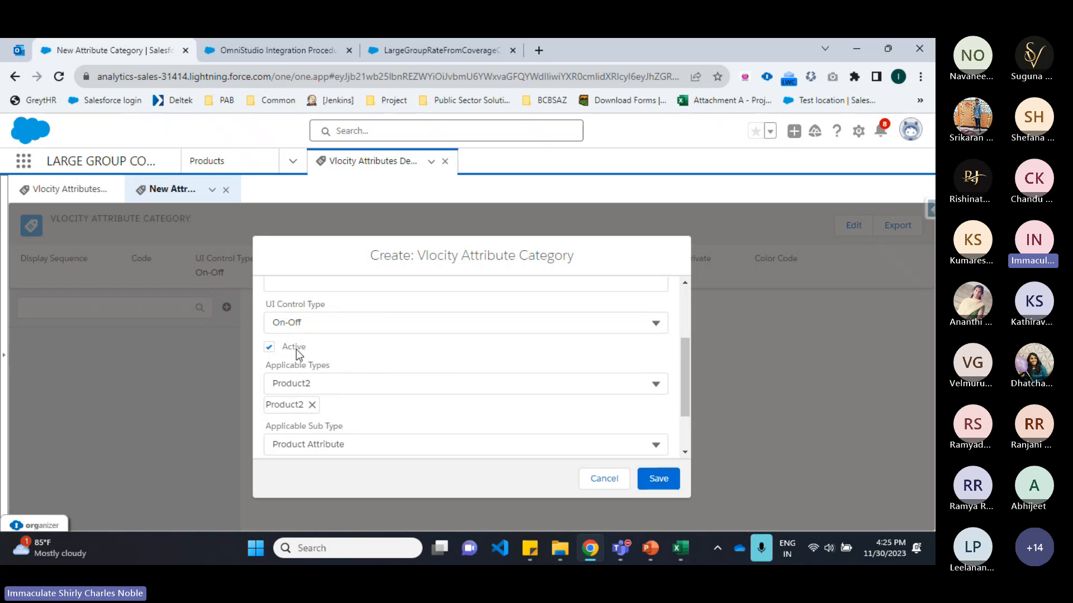
click(657, 479)
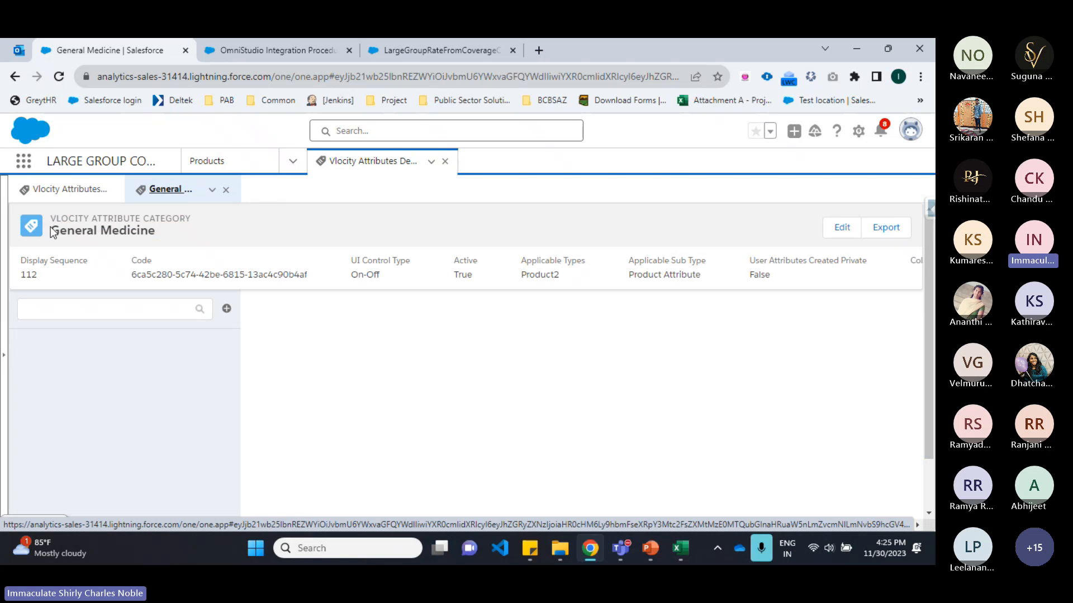
Step: Add a new attribute named Medical Expenses to the General Medicine category
drag(49, 230, 186, 239)
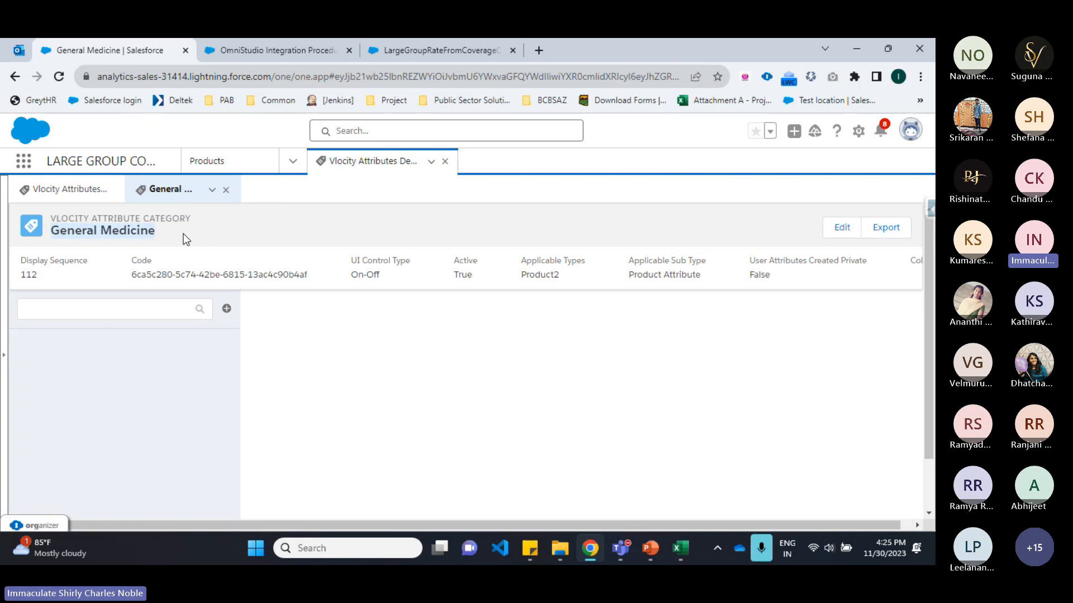
click(227, 309)
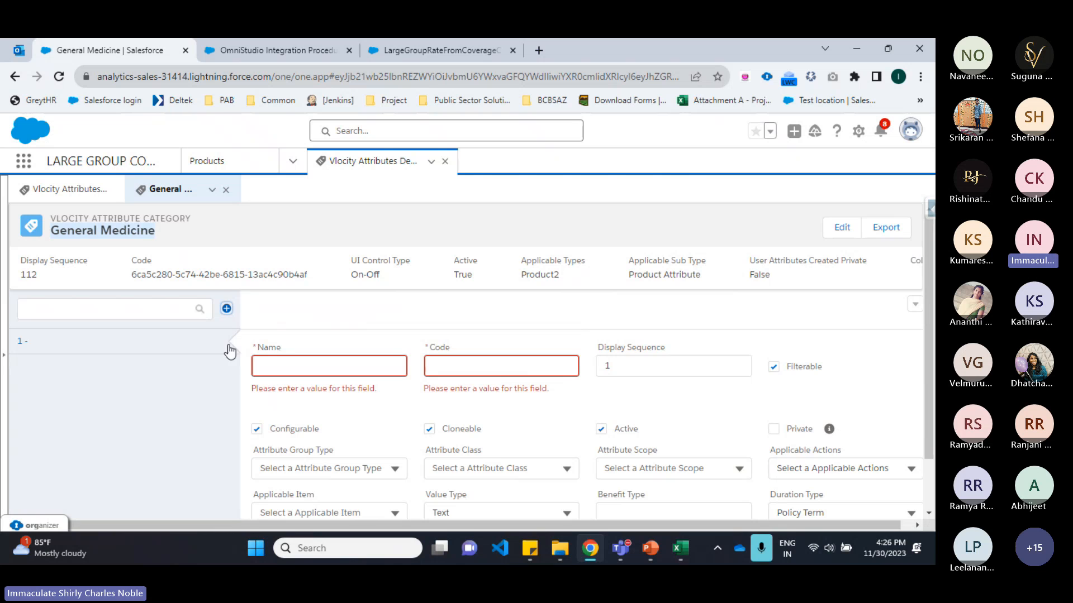
click(277, 365)
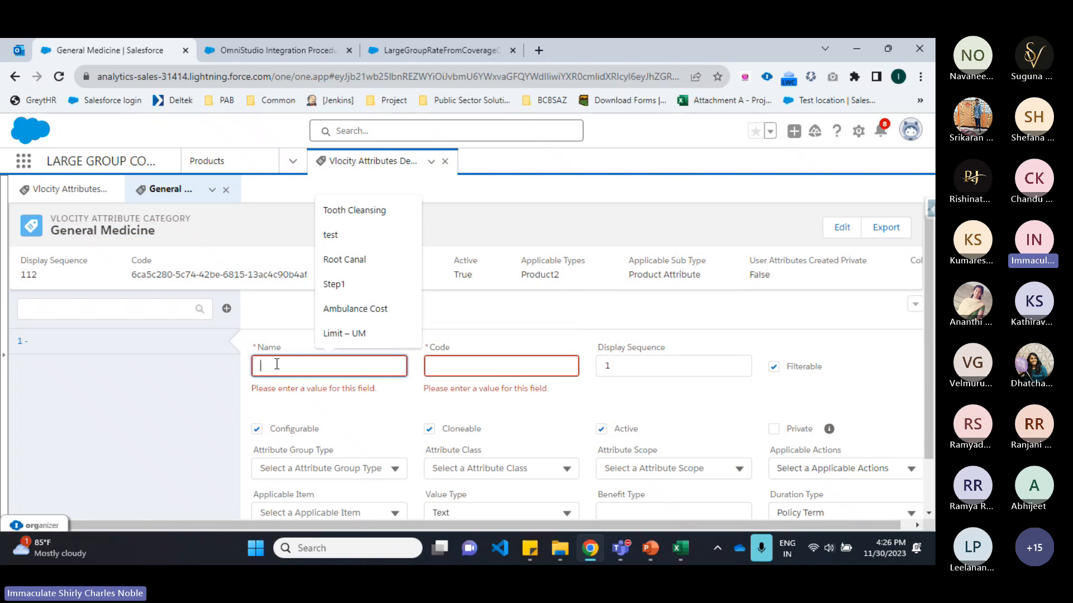
text(Medi)
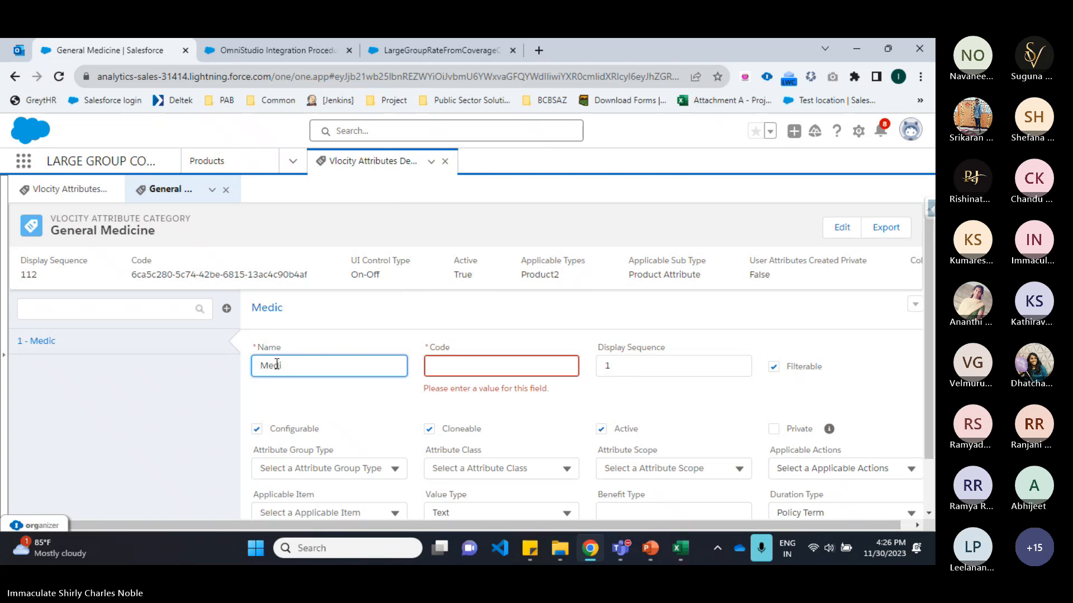
text(cal Expenses)
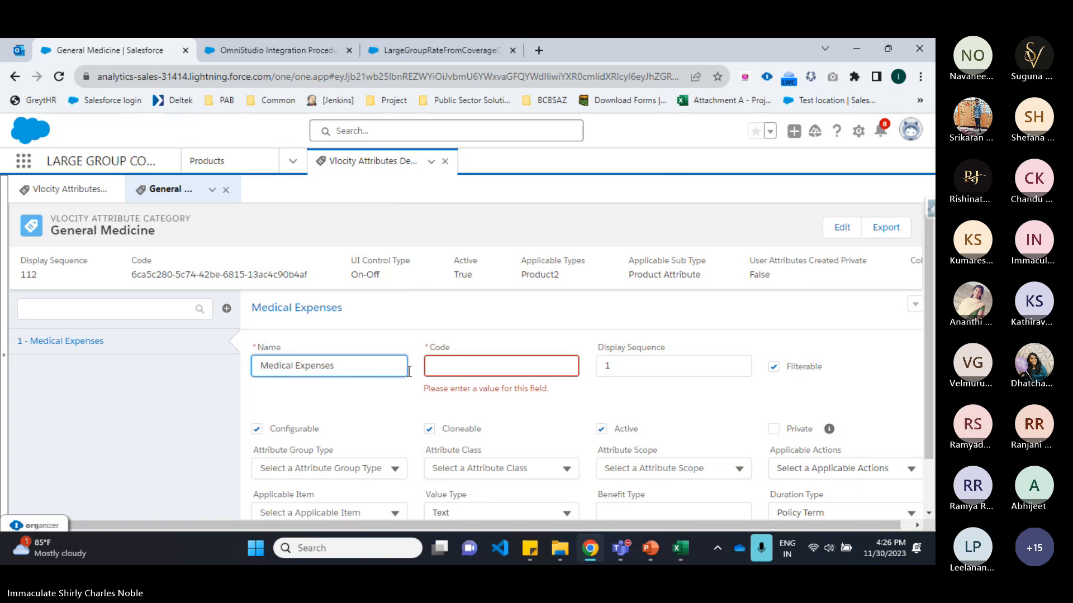
Step: Give the Medical Expenses attribute the code GMD_001
click(431, 367)
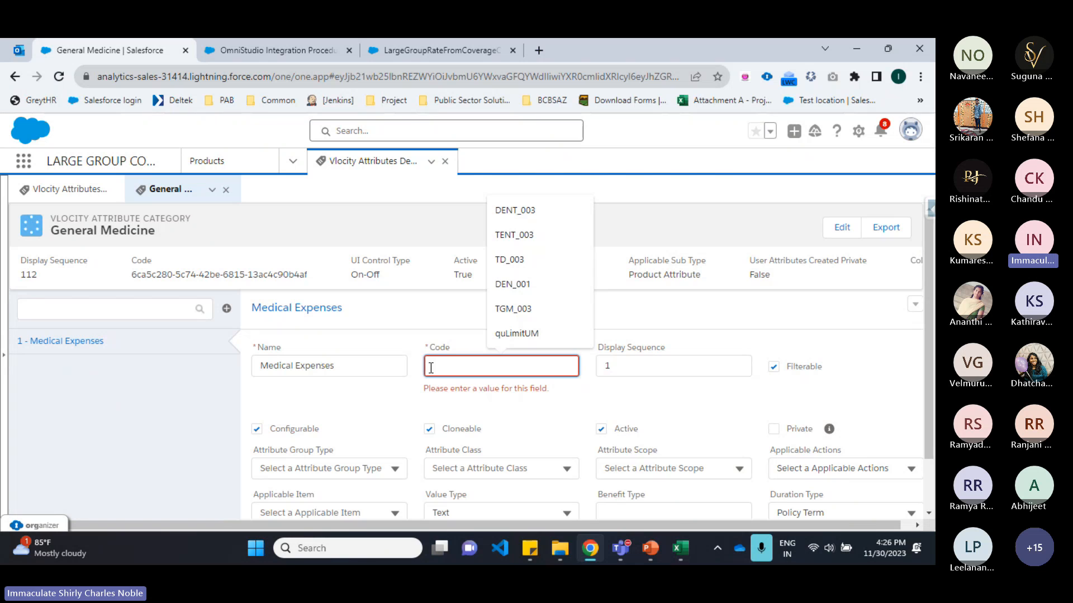
text(TGMD_001)
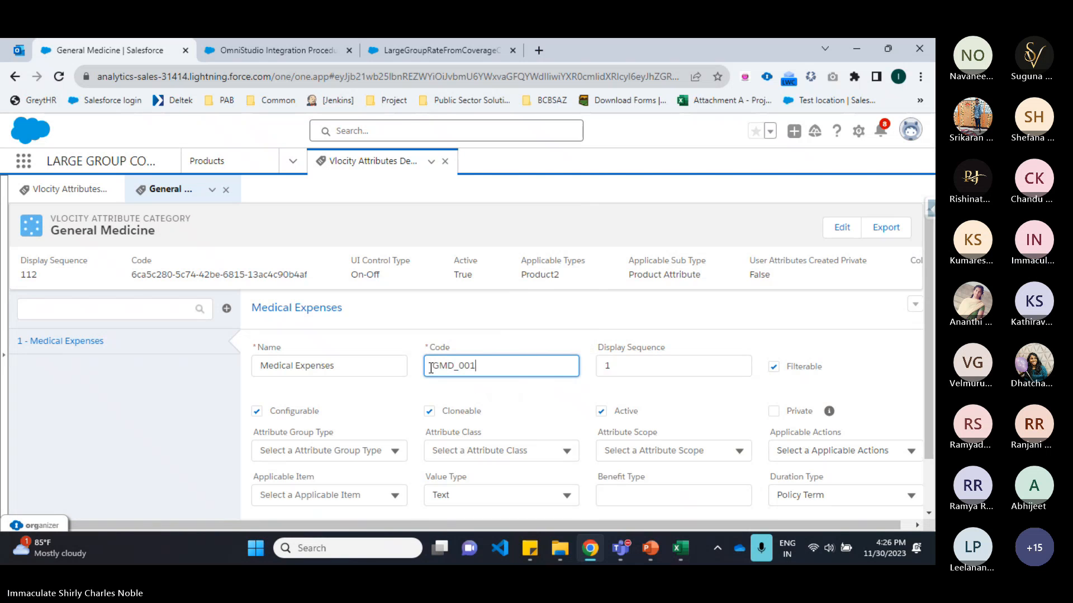
click(391, 330)
Step: Add a second attribute named Emergency Service with code GMD_002
click(227, 312)
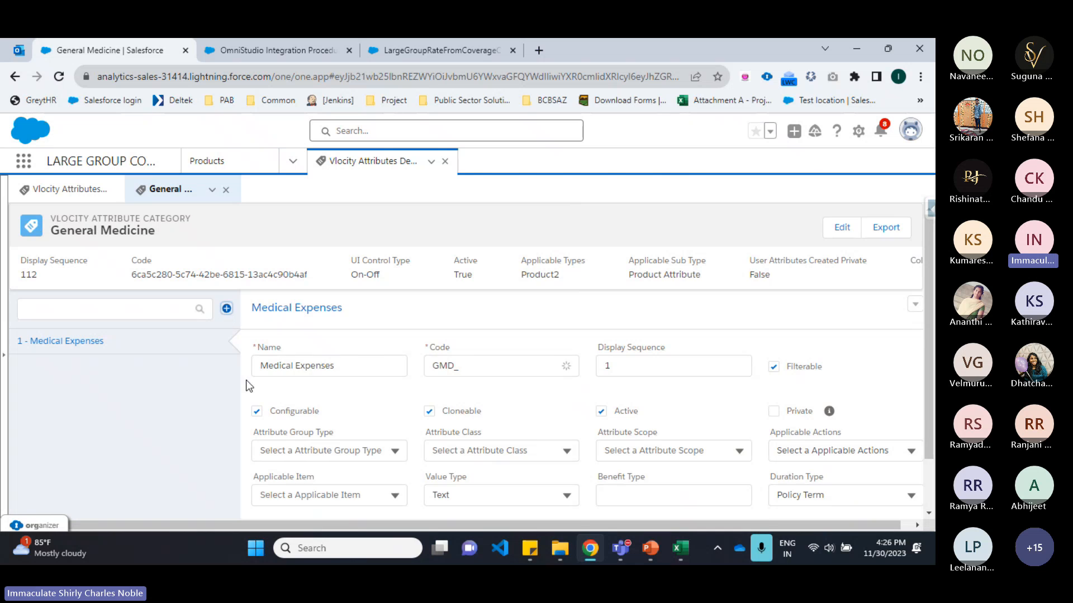
click(292, 370)
text(Em)
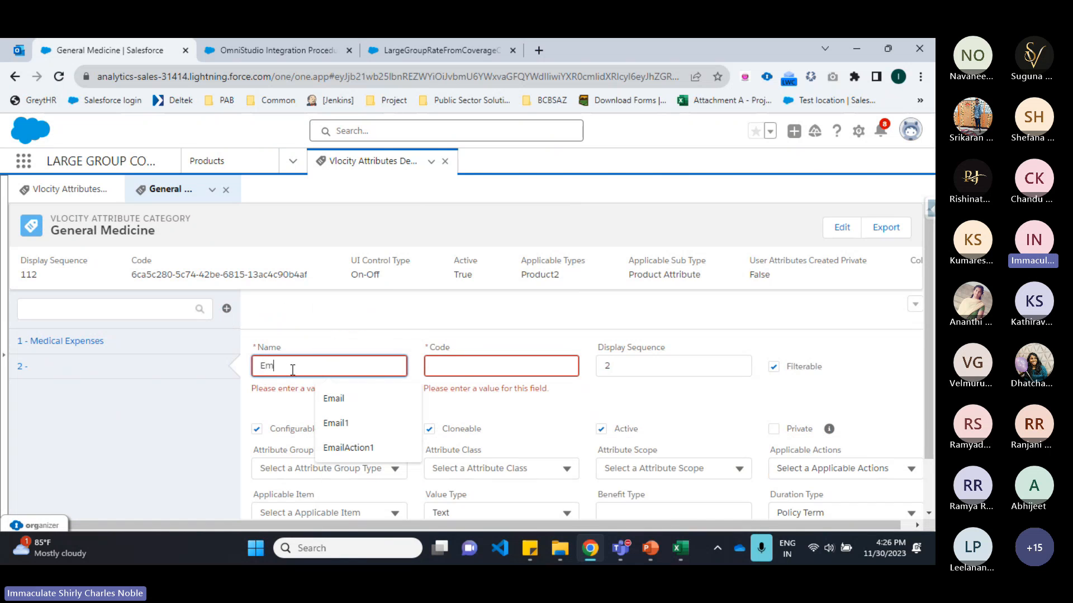
text(ergency)
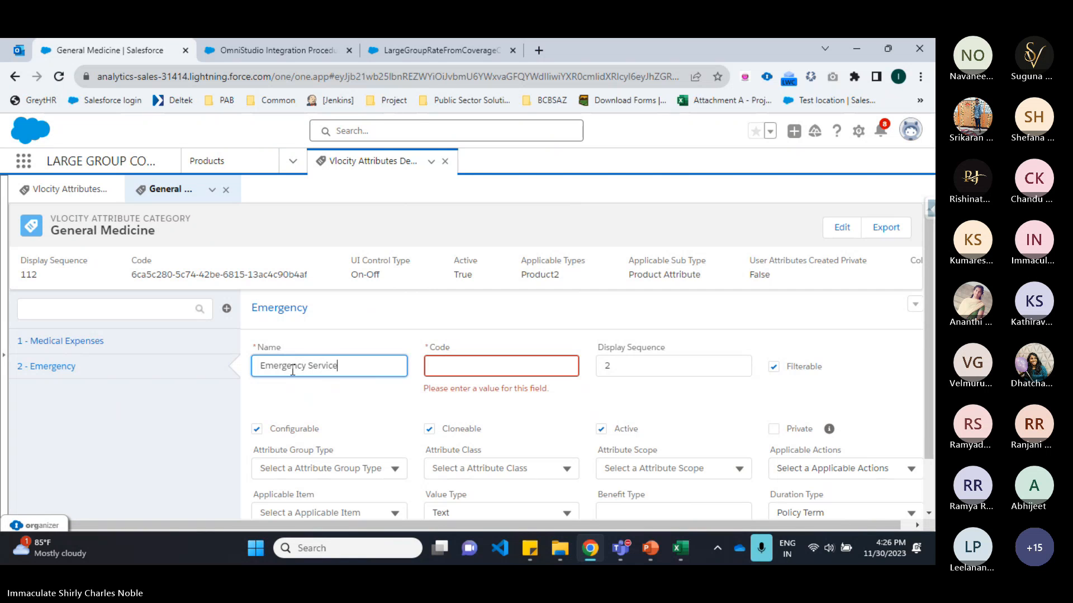
text( Service)
click(495, 368)
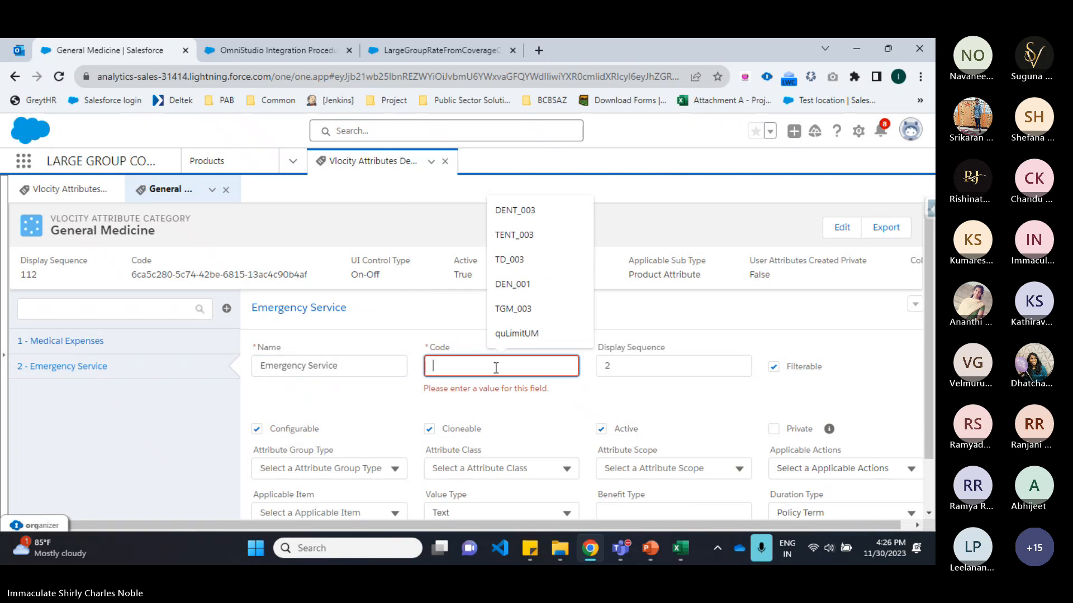
text(GMD_002)
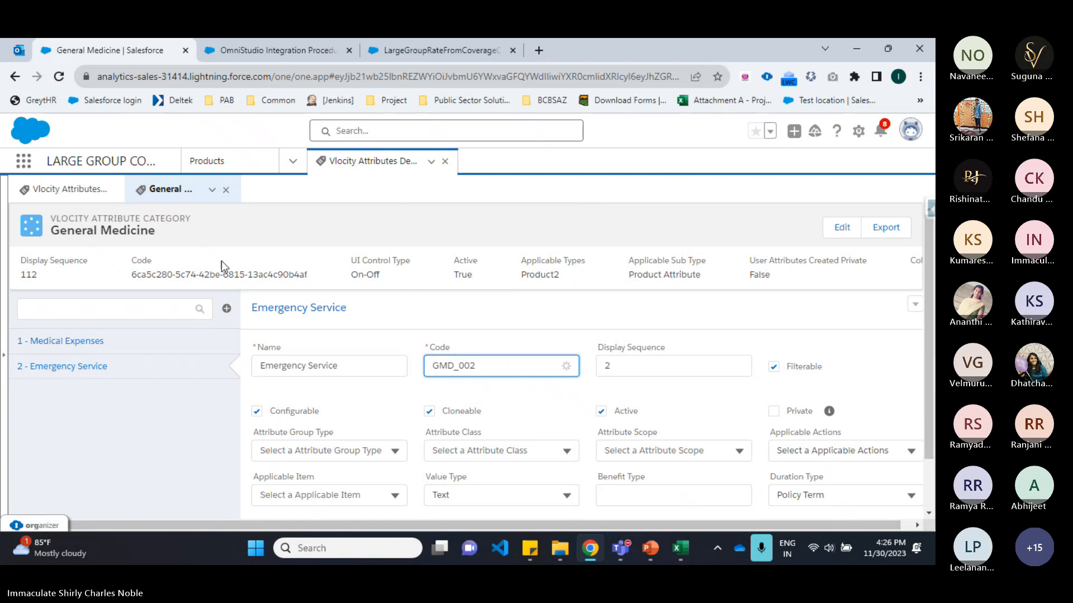
Step: Add a third attribute named Ambulance with code GMD_003
click(226, 309)
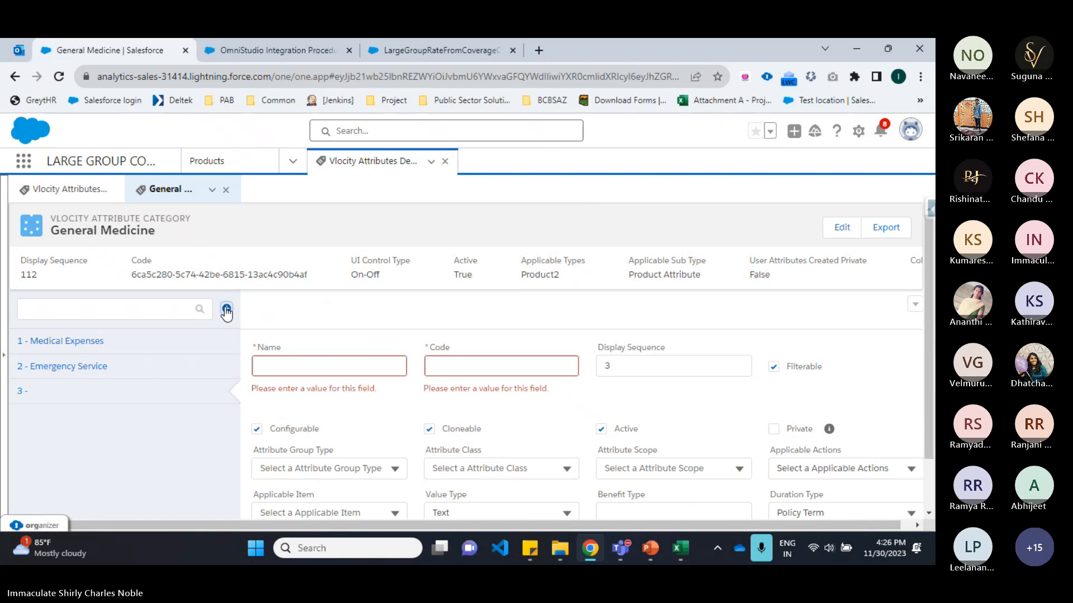
click(311, 364)
text(Amb)
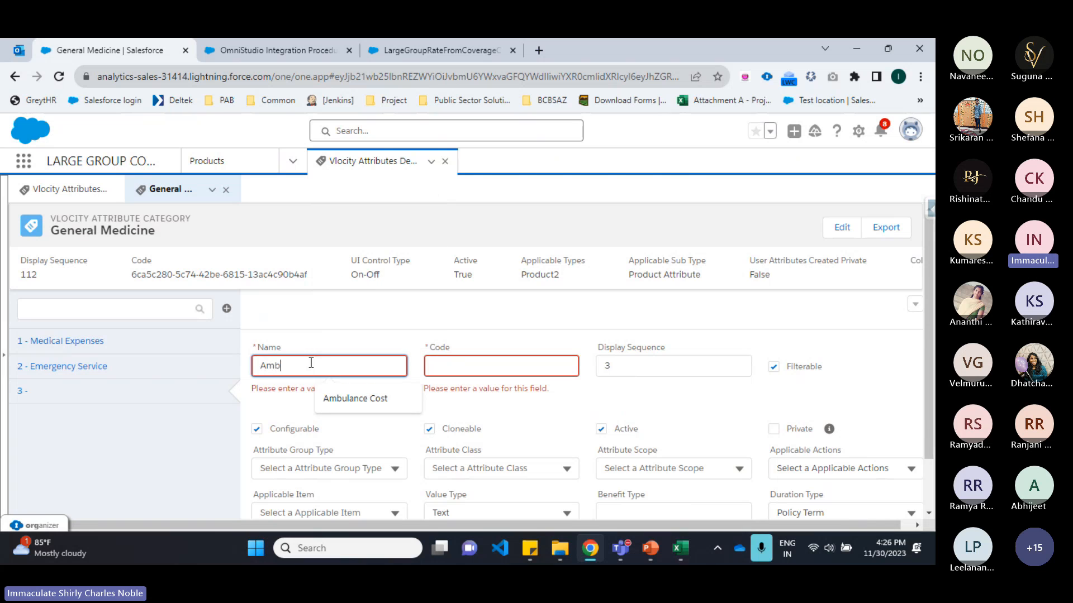
text(ulance)
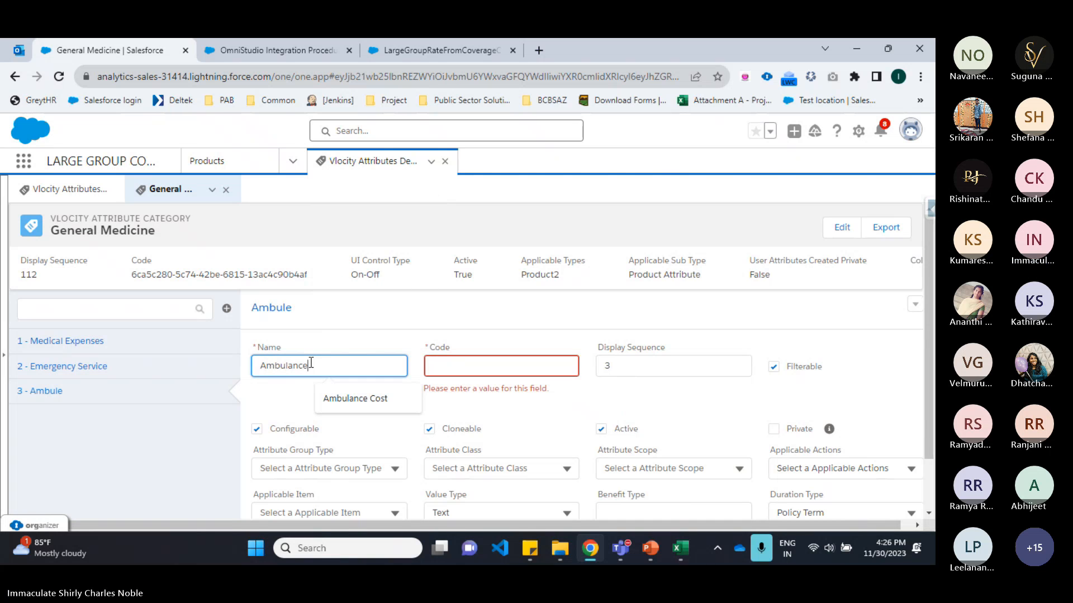
click(539, 373)
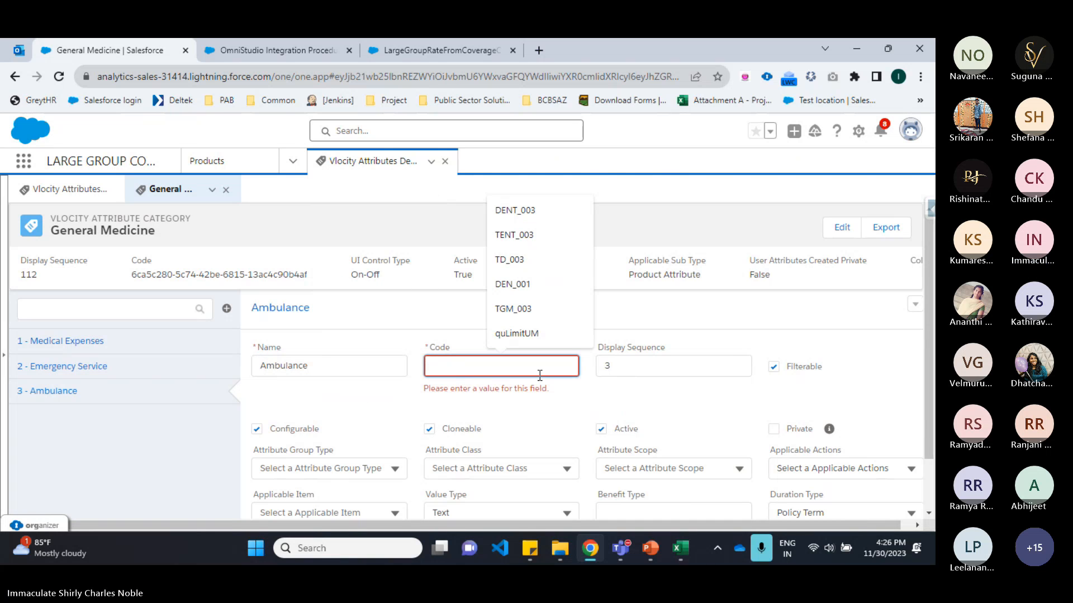
text(GMD_003)
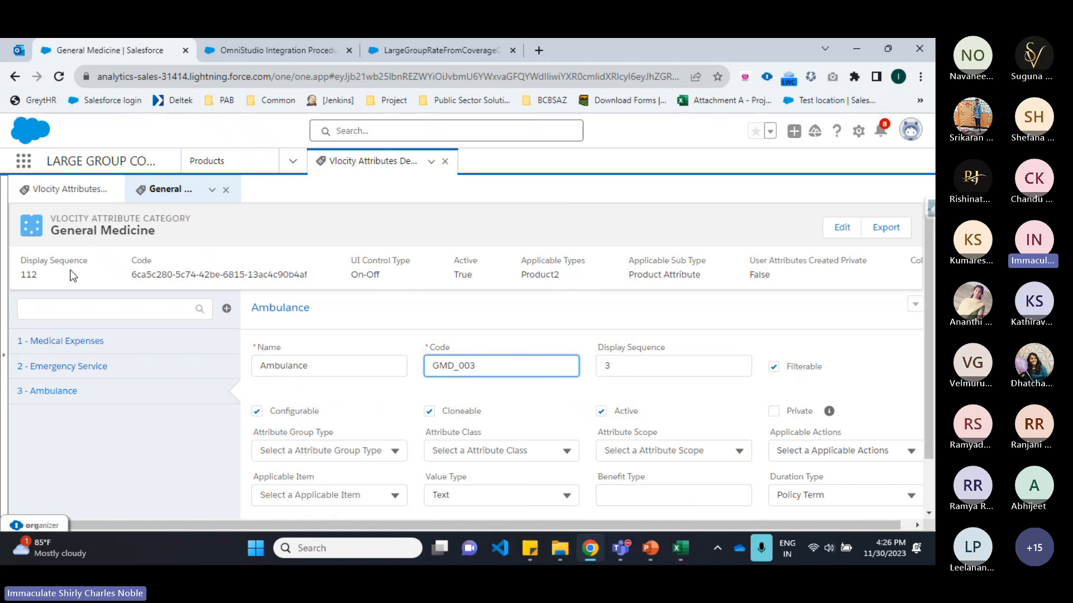
Step: Open the Products list to view all products
drag(50, 231, 160, 231)
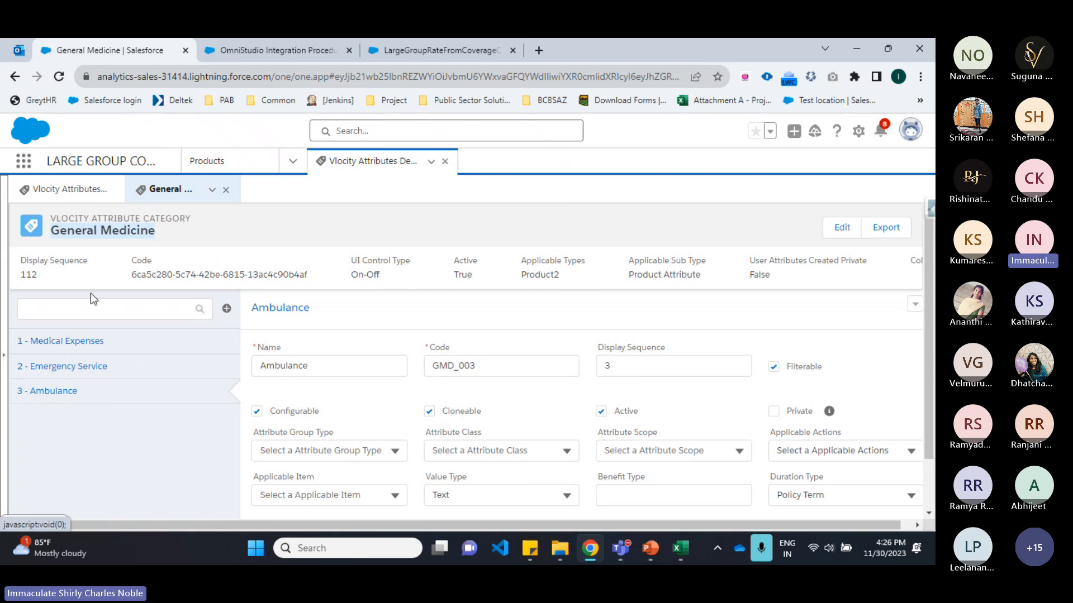
click(647, 550)
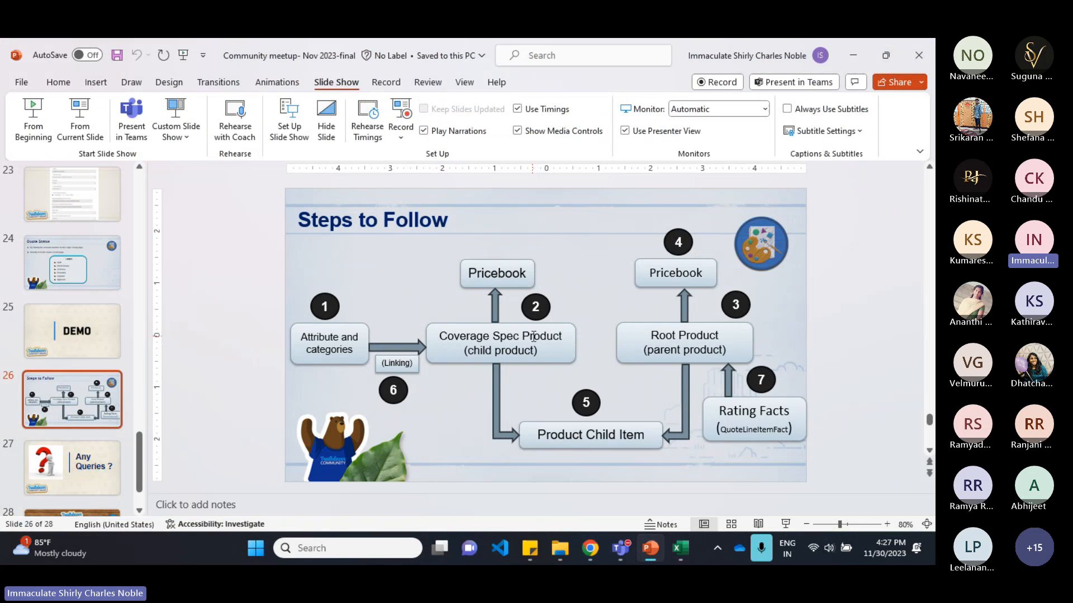
click(590, 548)
click(202, 161)
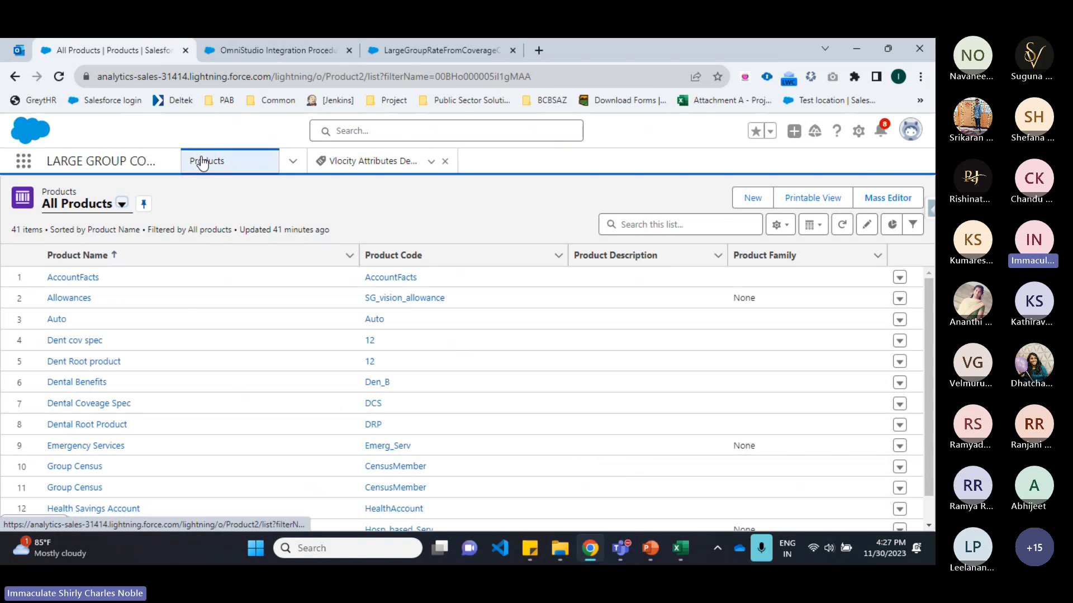
Step: Start a new product using the Coverage Spec record type
key(alt+Tab)
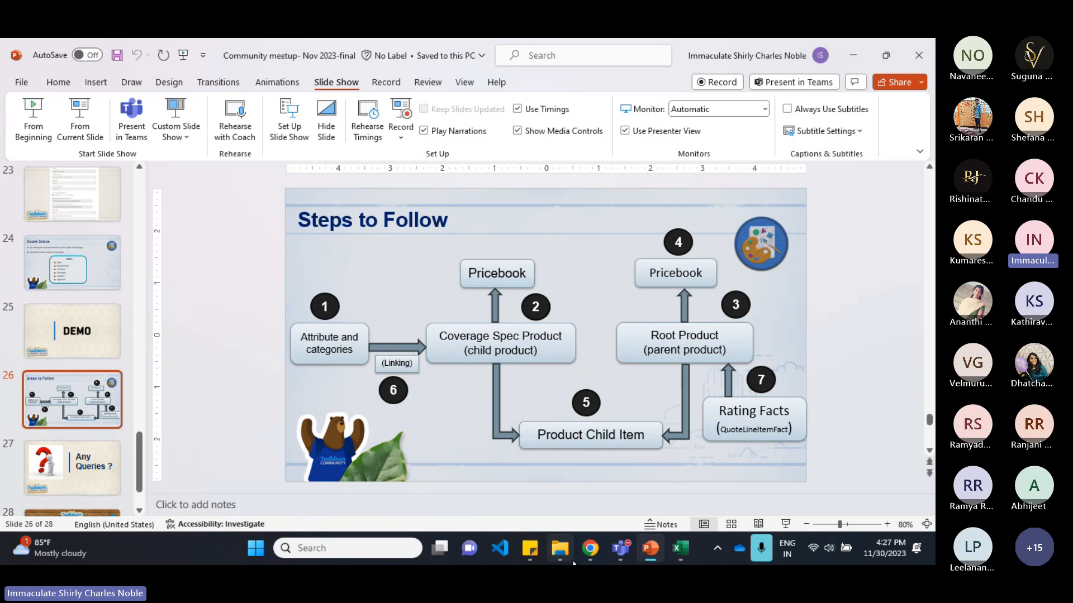
click(591, 548)
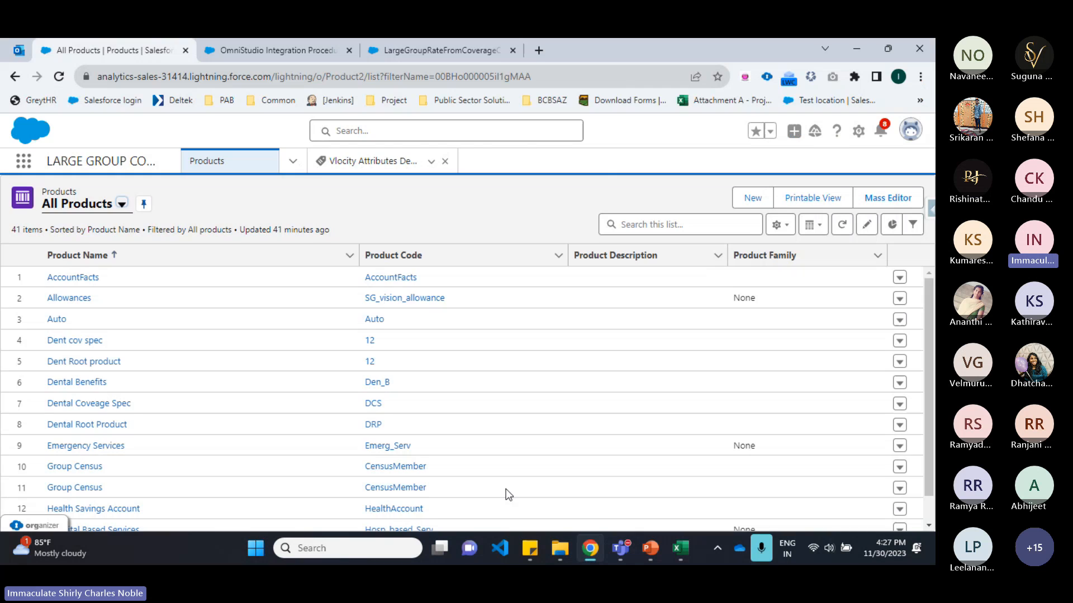
click(752, 198)
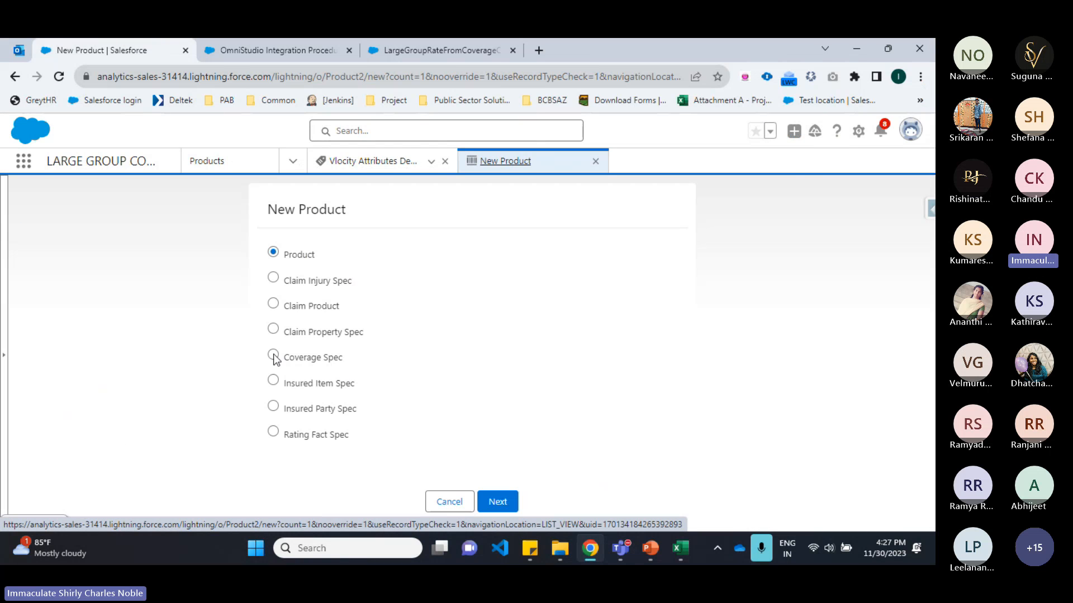
click(273, 355)
click(497, 501)
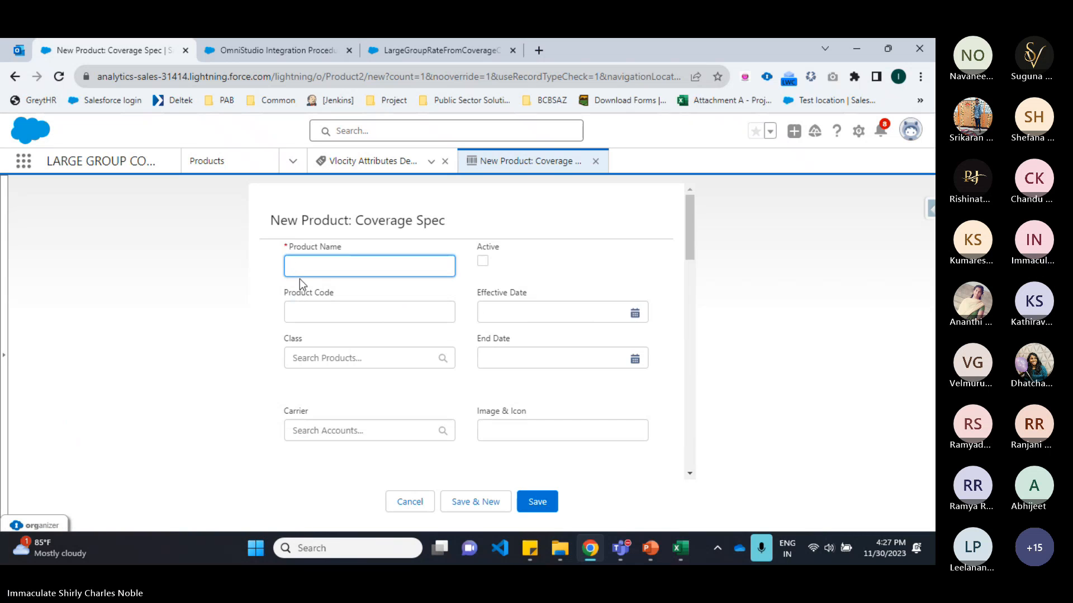
Step: Name the product General Medicine Coverage Spec Product, give it product code GMCSP, and mark it active
text(Gen)
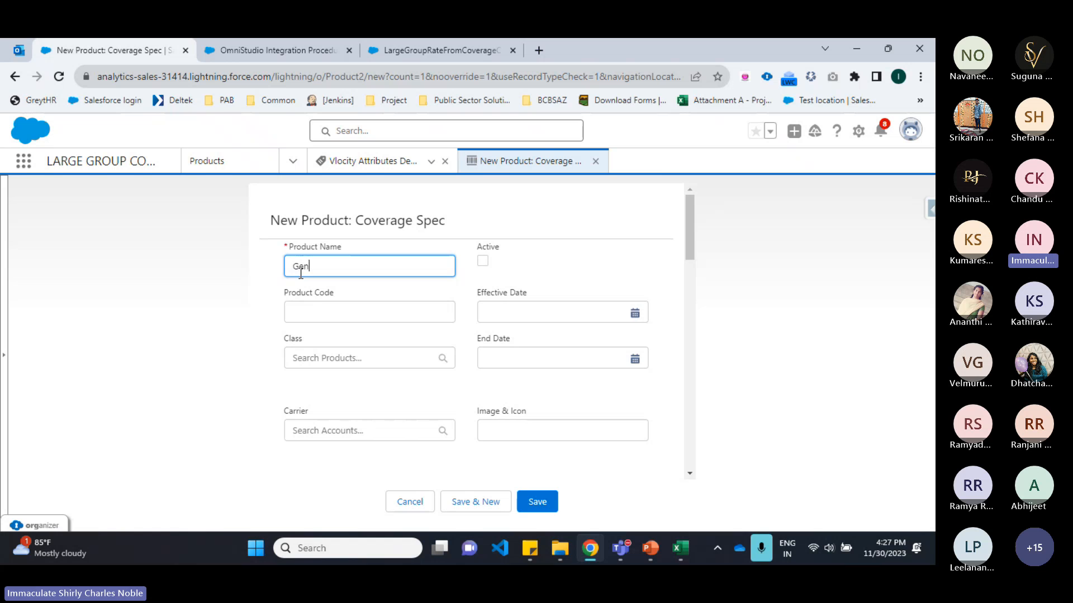
text(eral )
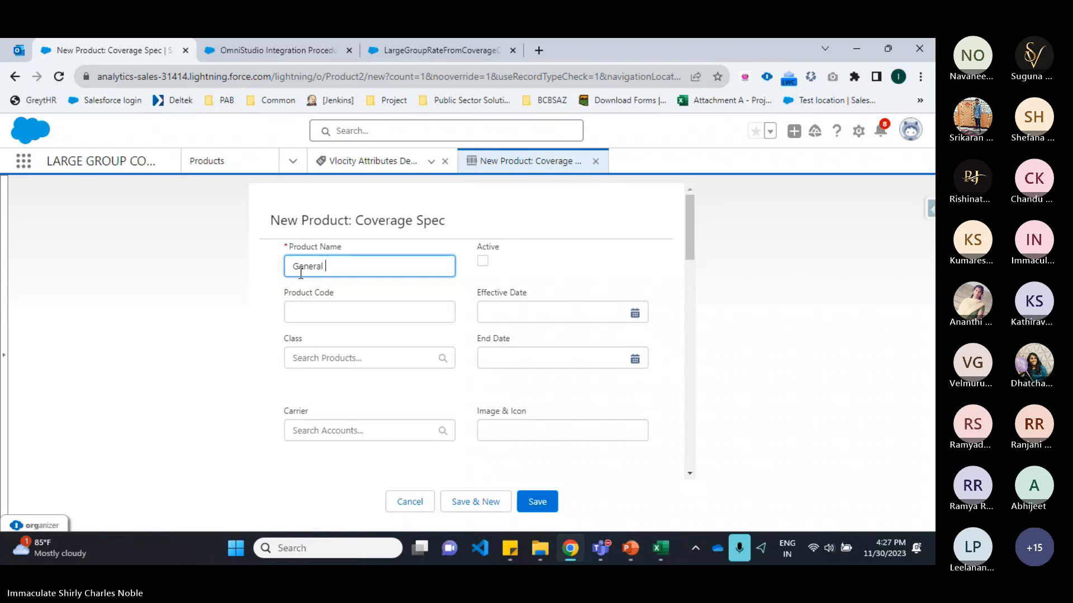
text(Medicine Coverage Spec )
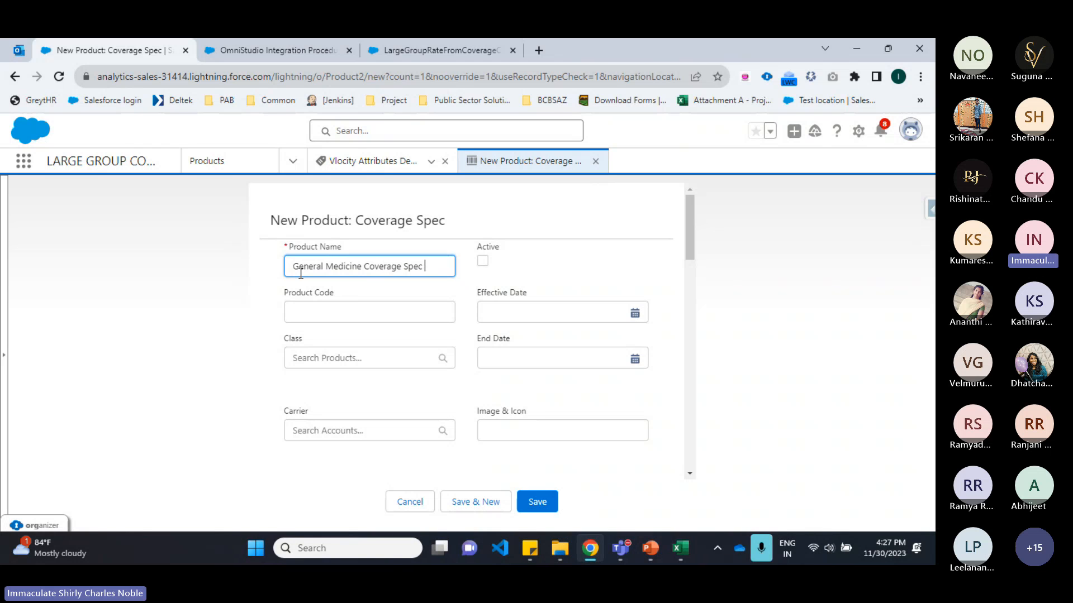
text(Product)
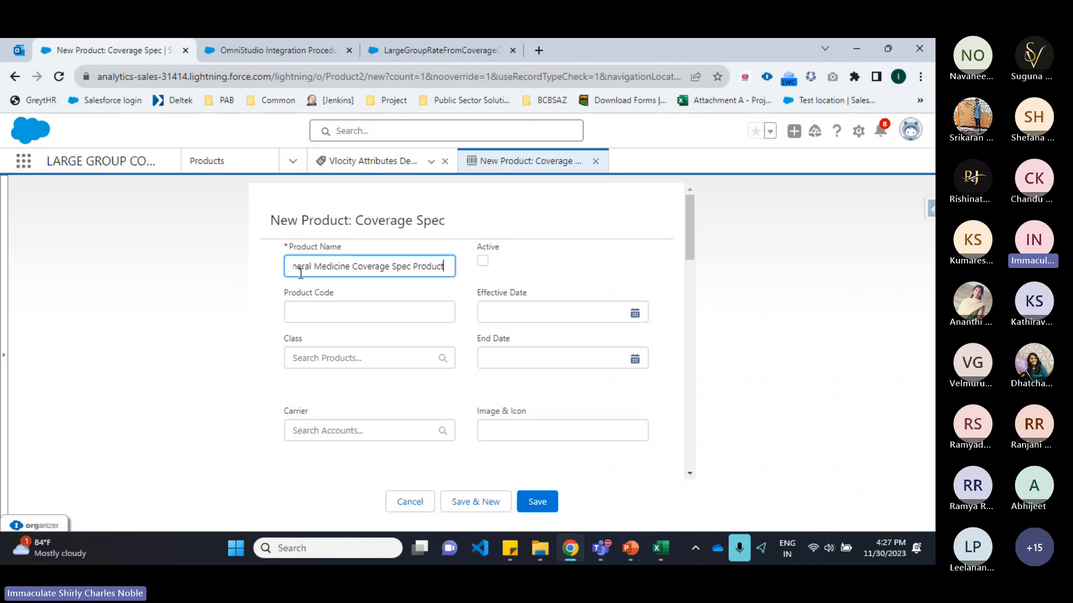
click(300, 313)
text(GM)
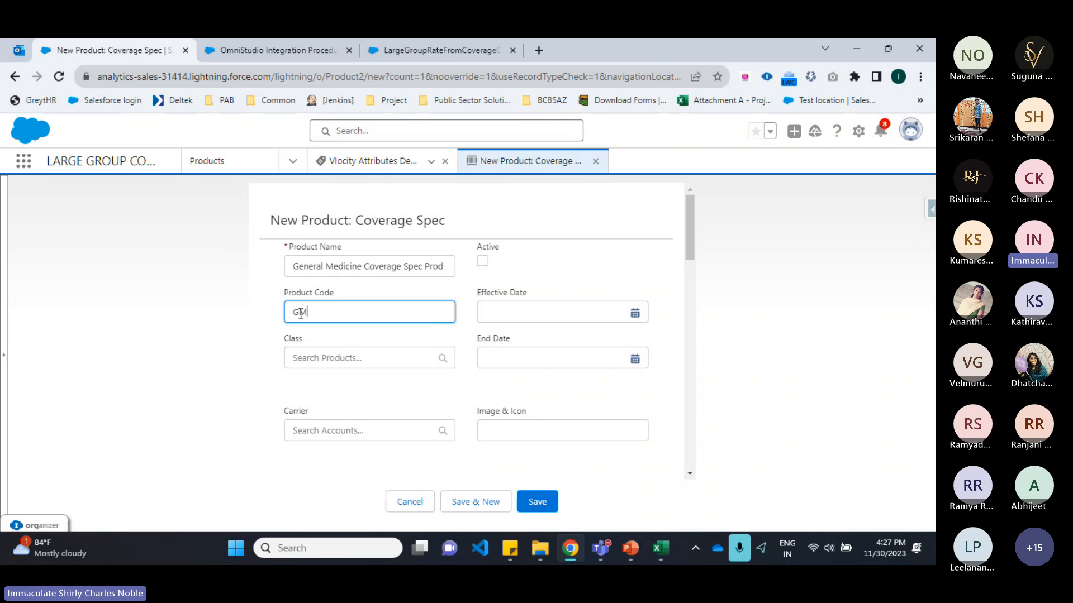
text(CSP)
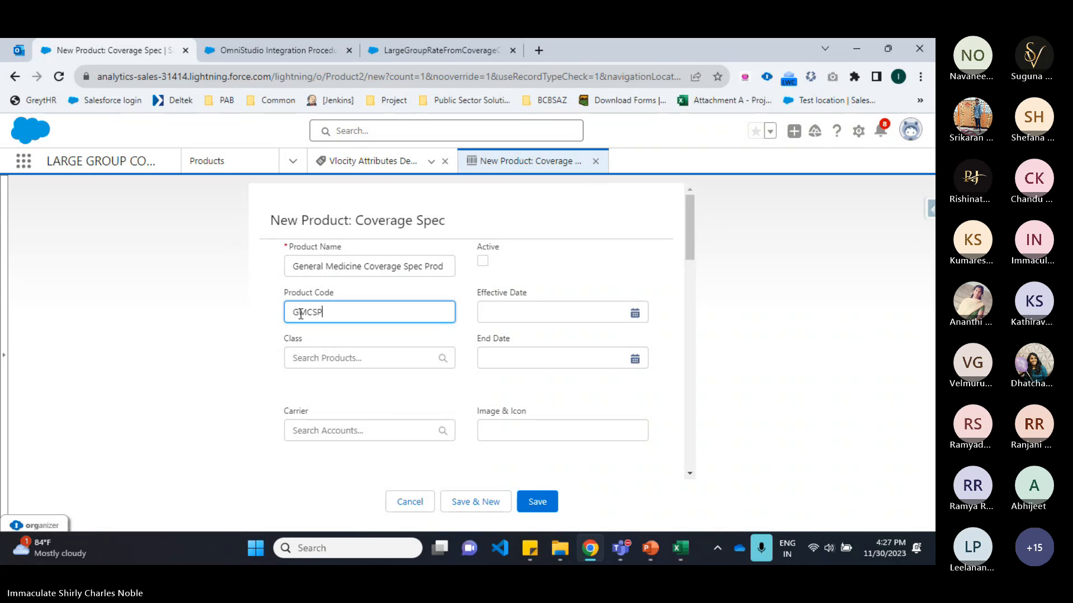
click(483, 261)
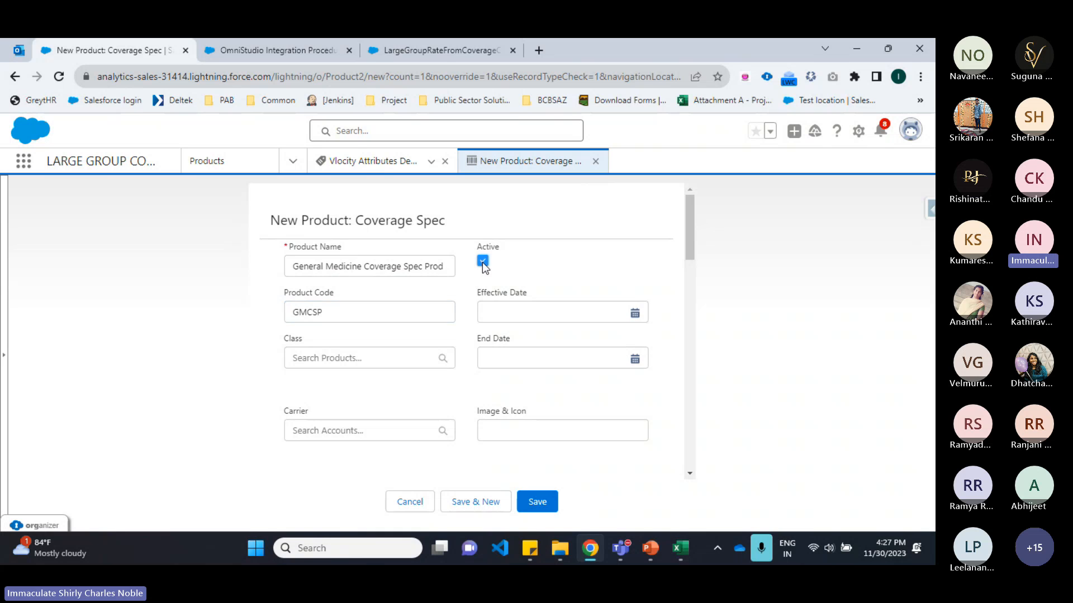
Step: Set the product's segmentation Type to Medical and choose a Sub Type
scroll(464, 318, down, 5)
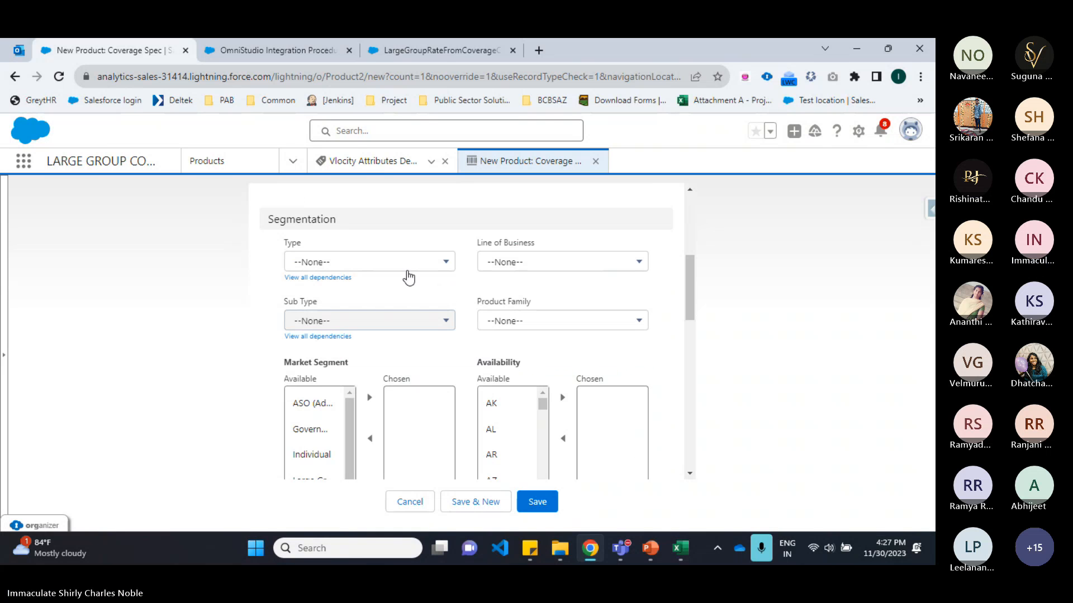
click(407, 270)
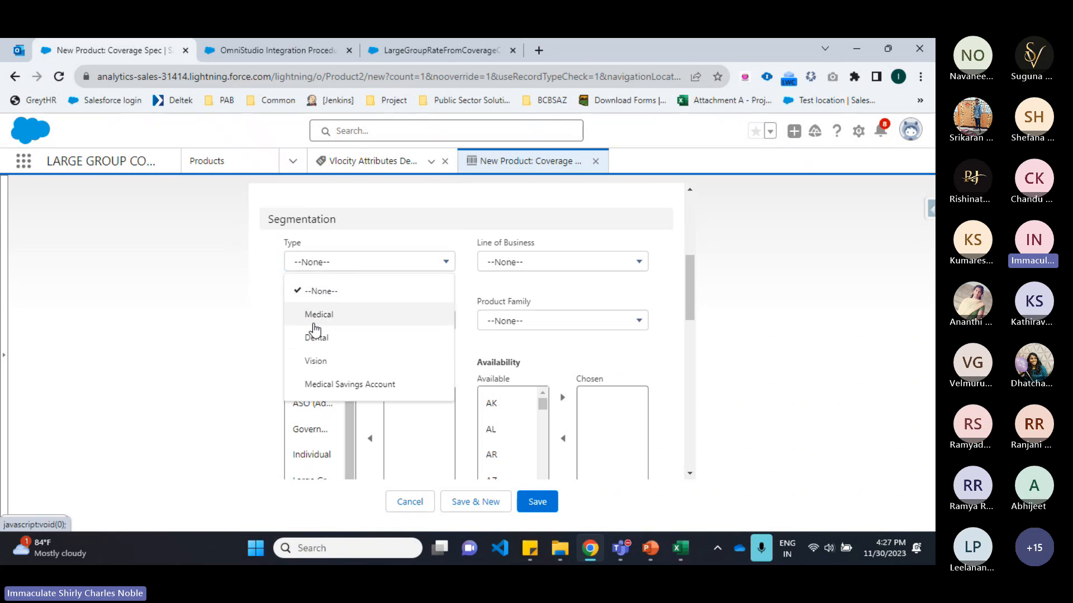
click(315, 315)
click(342, 319)
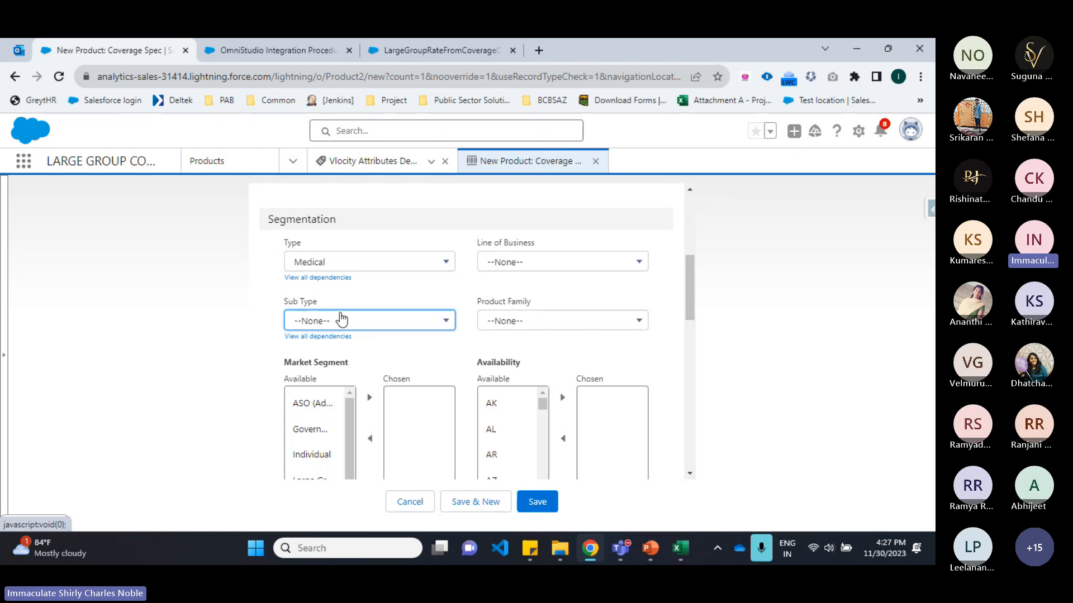
click(342, 369)
Step: Set the approval Status to Active and save the coverage spec product
scroll(380, 342, down, 6)
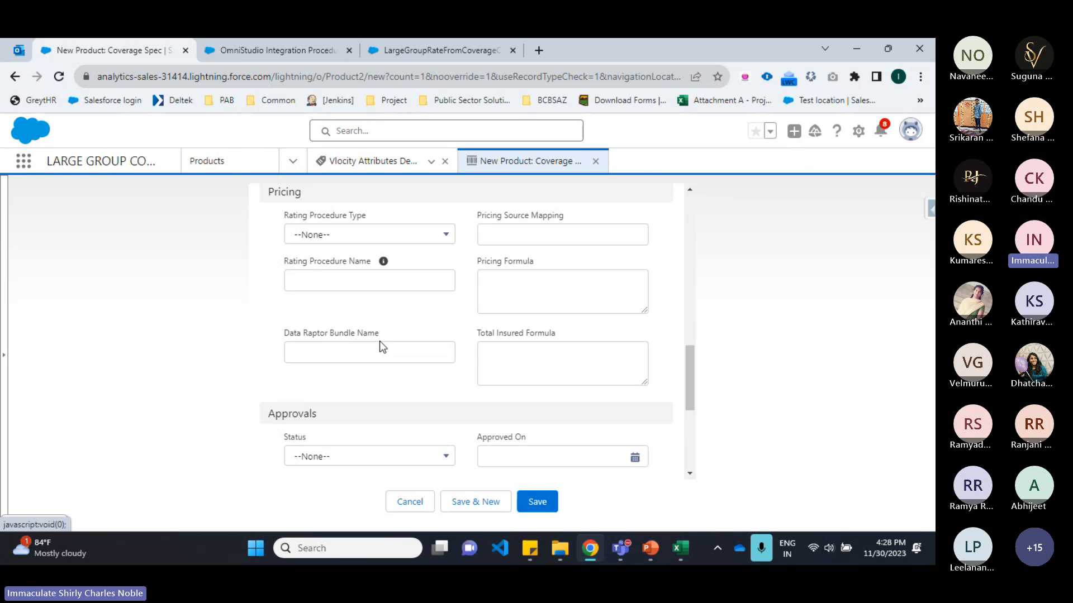
scroll(380, 347, down, 3)
click(304, 327)
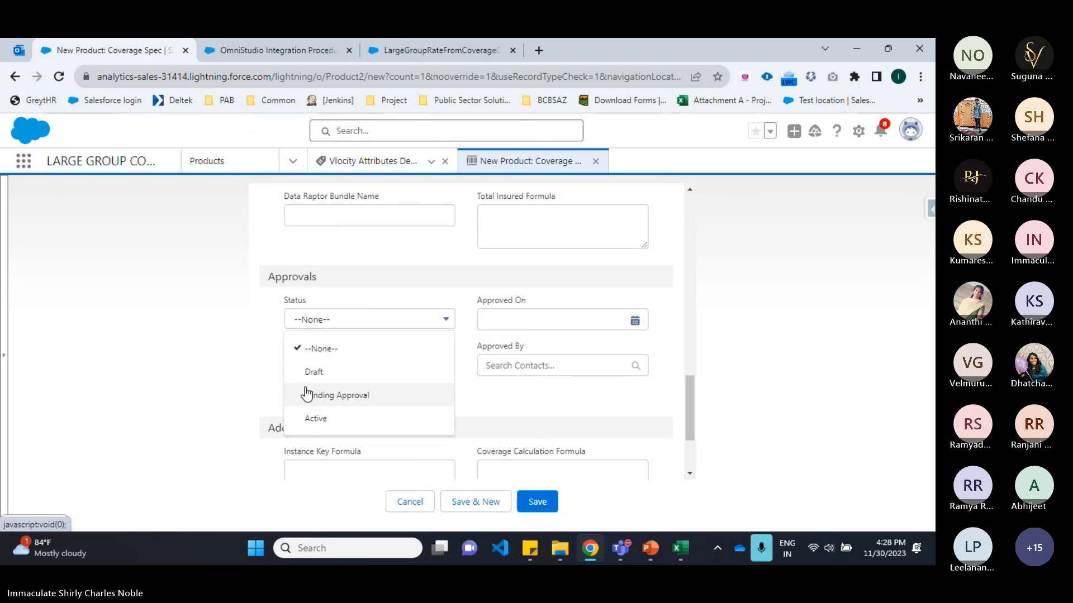
click(310, 417)
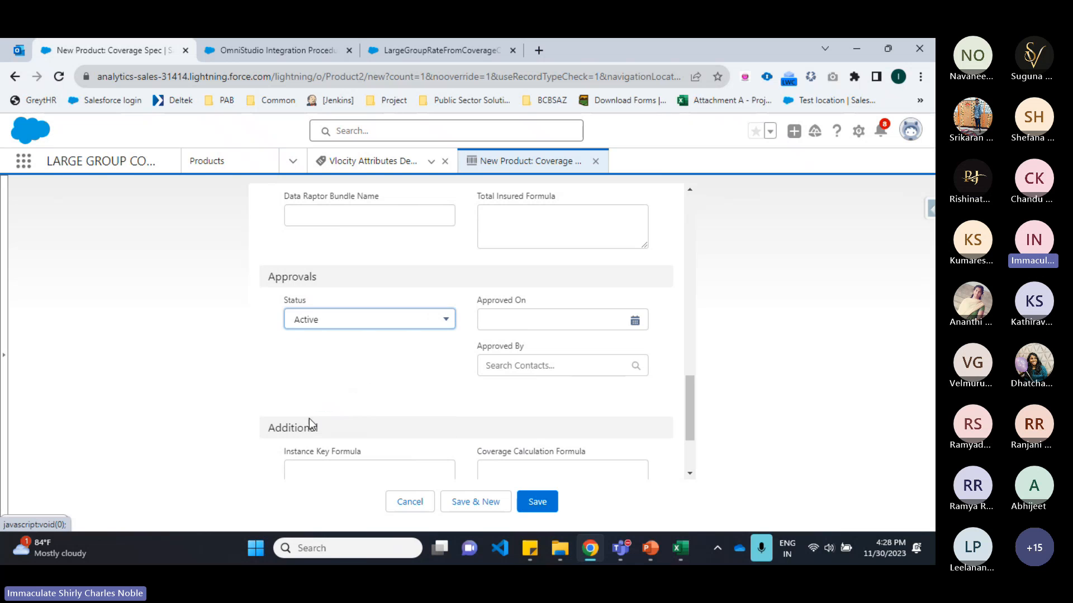
click(537, 503)
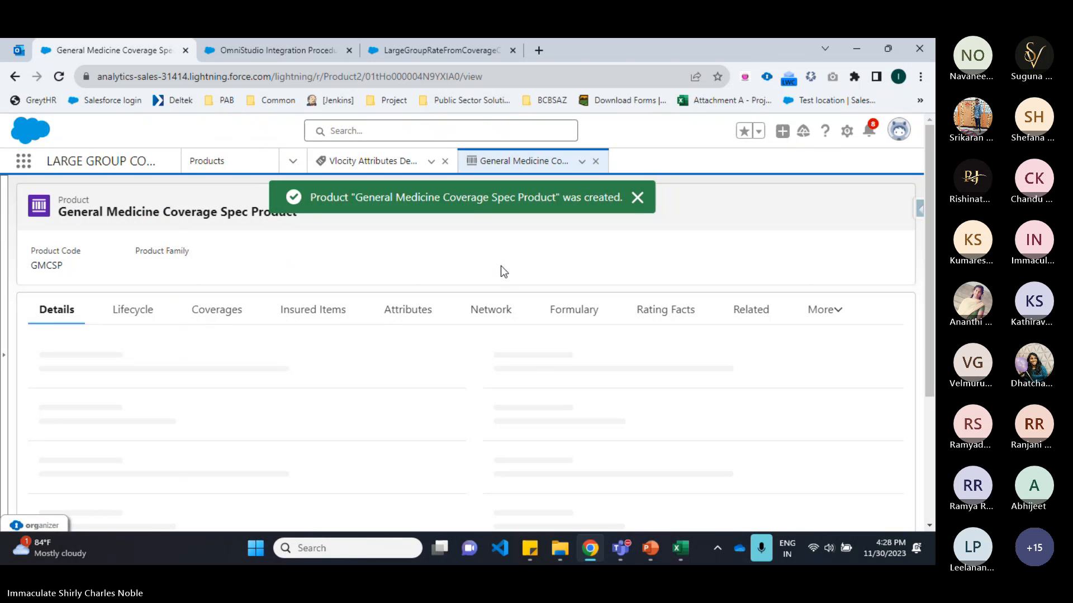
Step: Start a new product from the Products list using the standard Product record type
drag(167, 212, 297, 214)
click(637, 198)
key(alt+Tab)
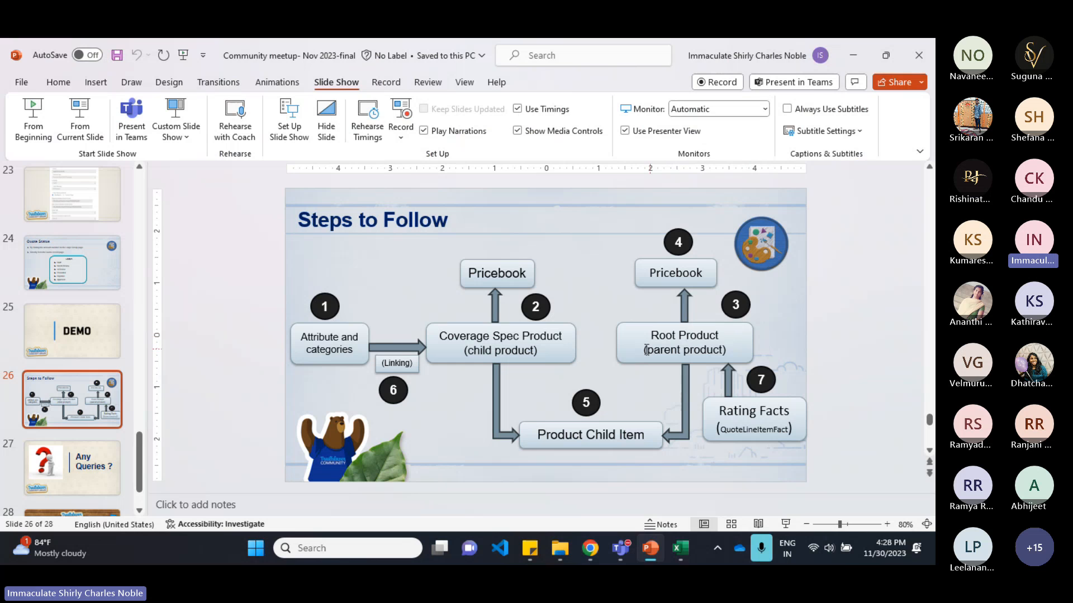
key(alt+Tab)
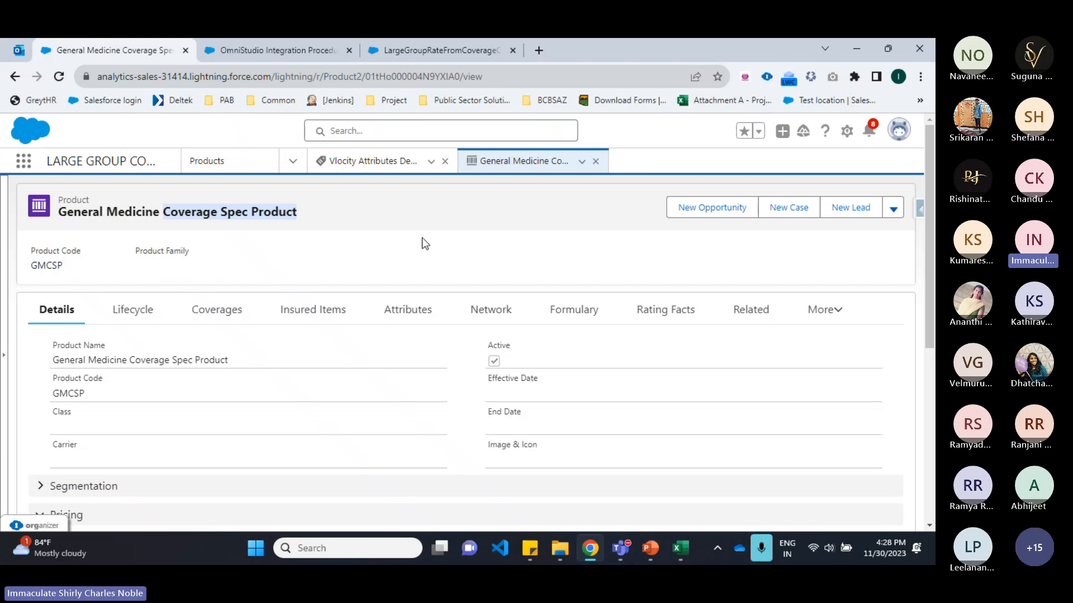
click(197, 161)
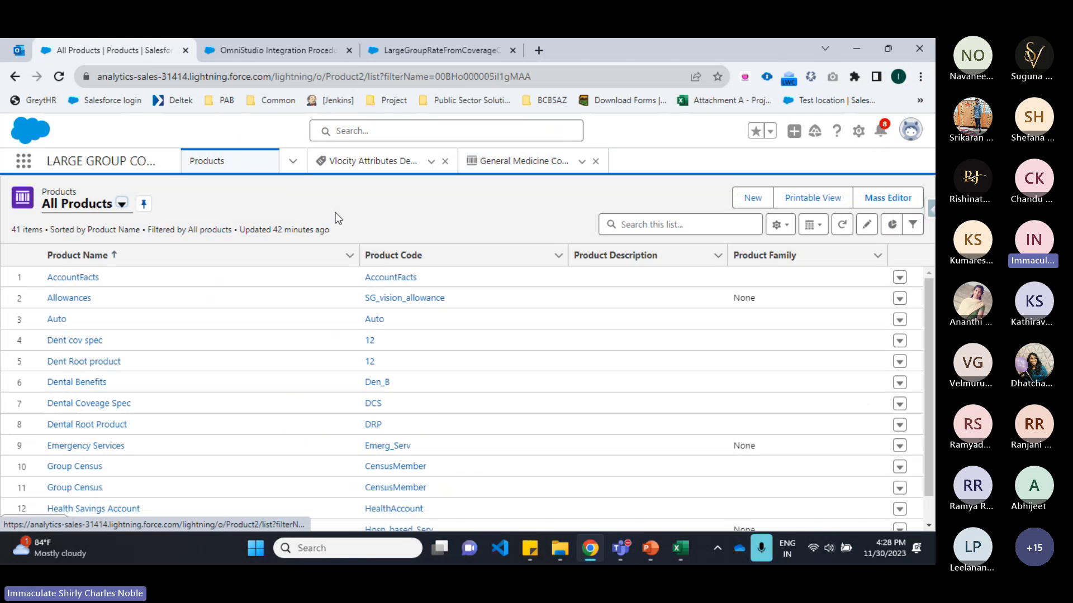
click(751, 199)
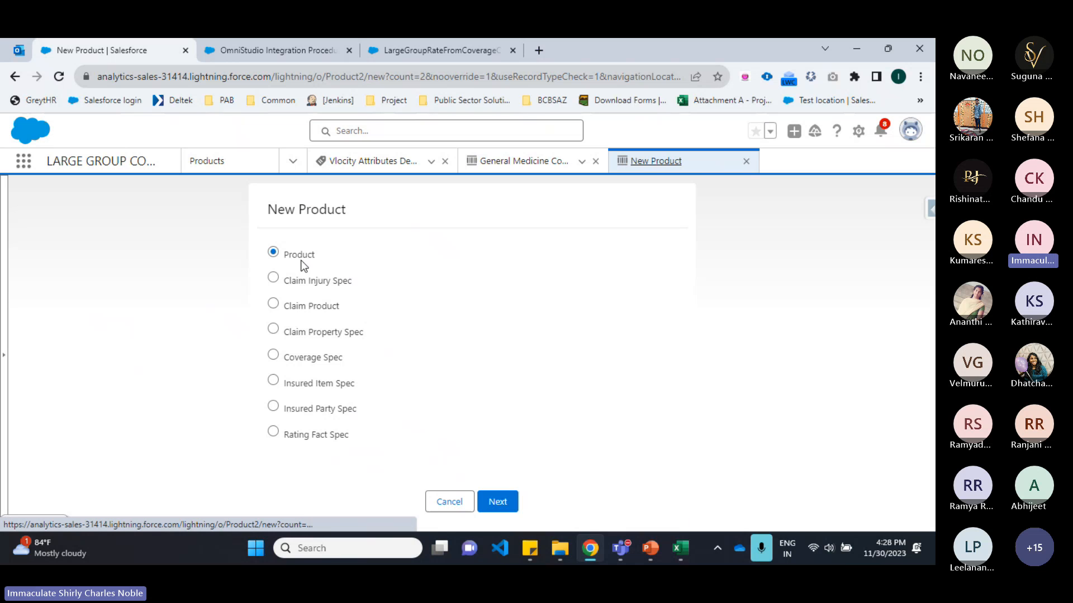
click(491, 501)
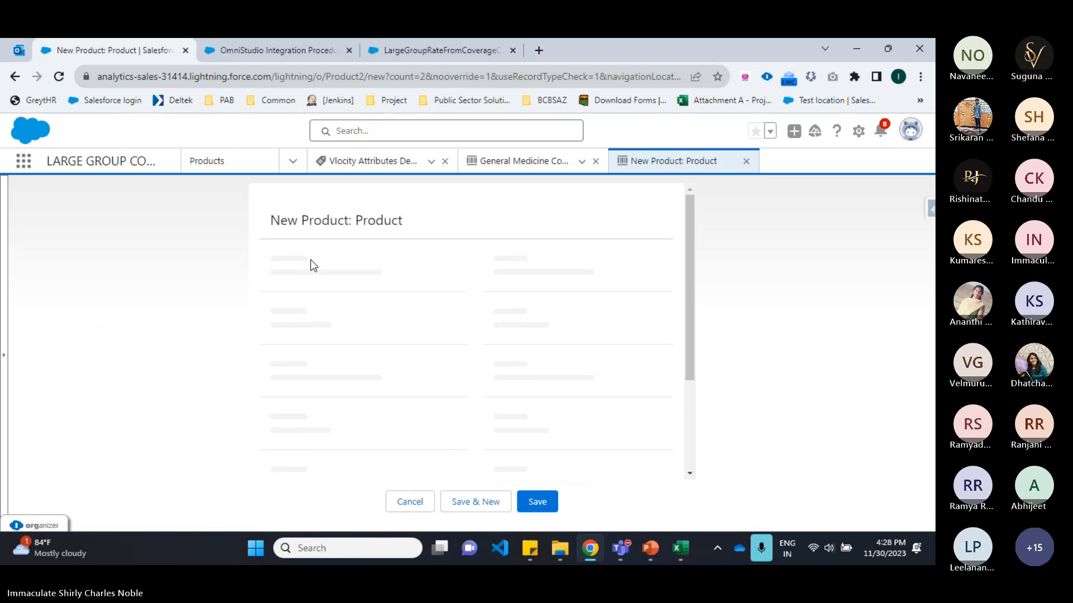
Step: Name the product General Medicine Root Product, mark it active, and give it product code GMRP
text(G)
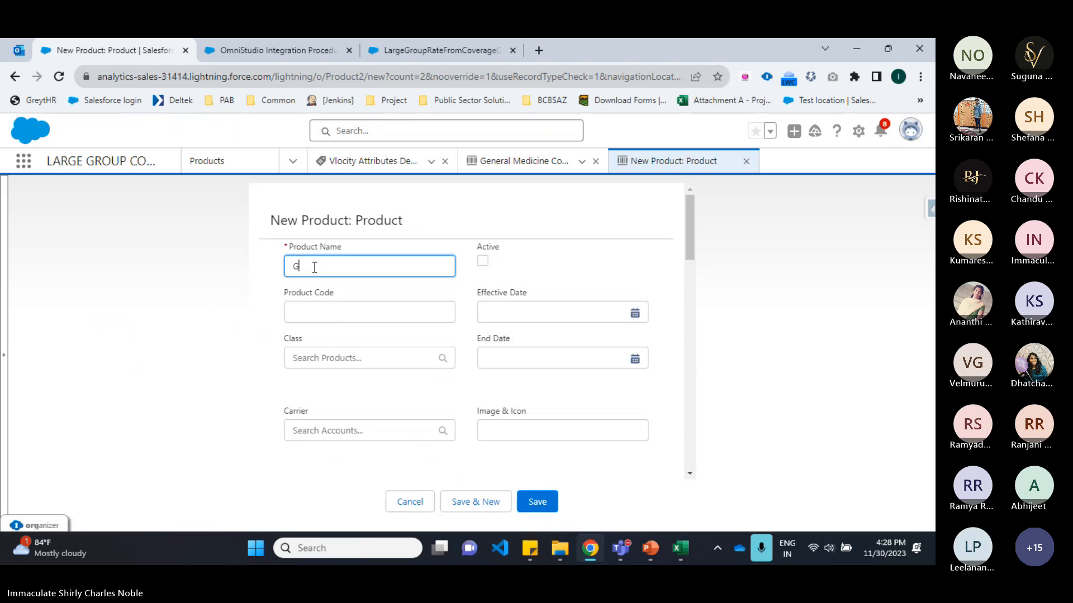
text(eneral Medicine Root Pr)
text(oduct)
click(482, 261)
click(373, 310)
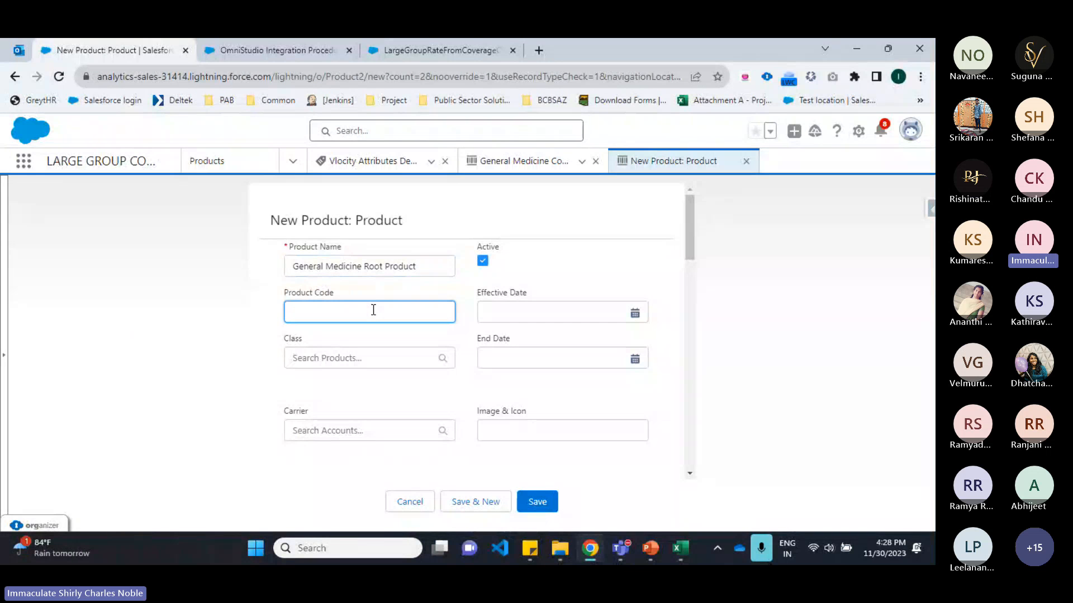
text(GMRP)
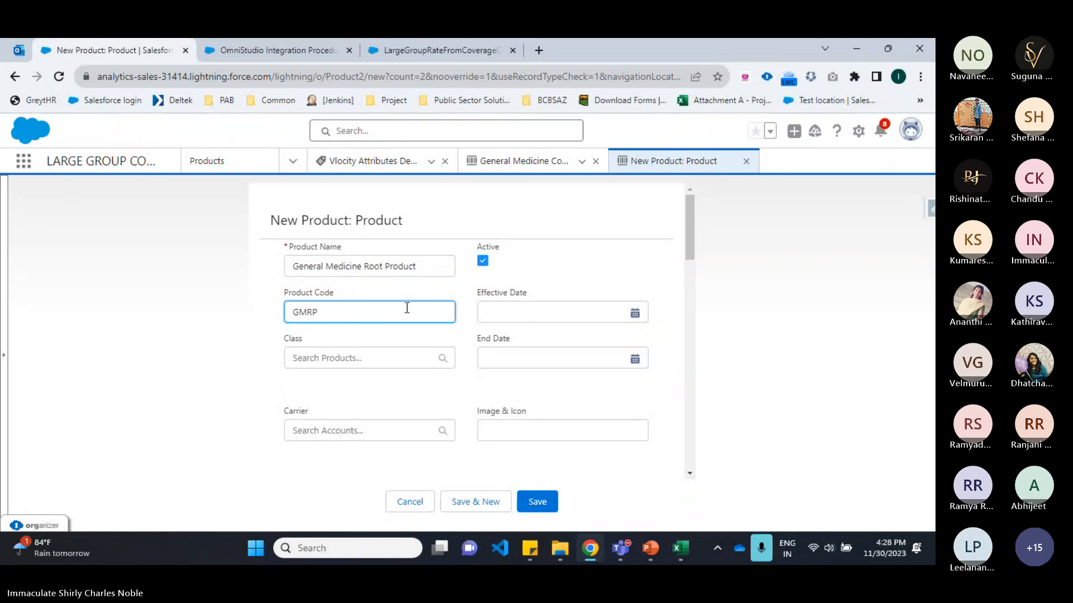
Step: Set the root product's segmentation Type to Medical and Sub Type to HMO
scroll(407, 308, down, 2)
scroll(254, 254, up, 1)
scroll(330, 283, down, 2)
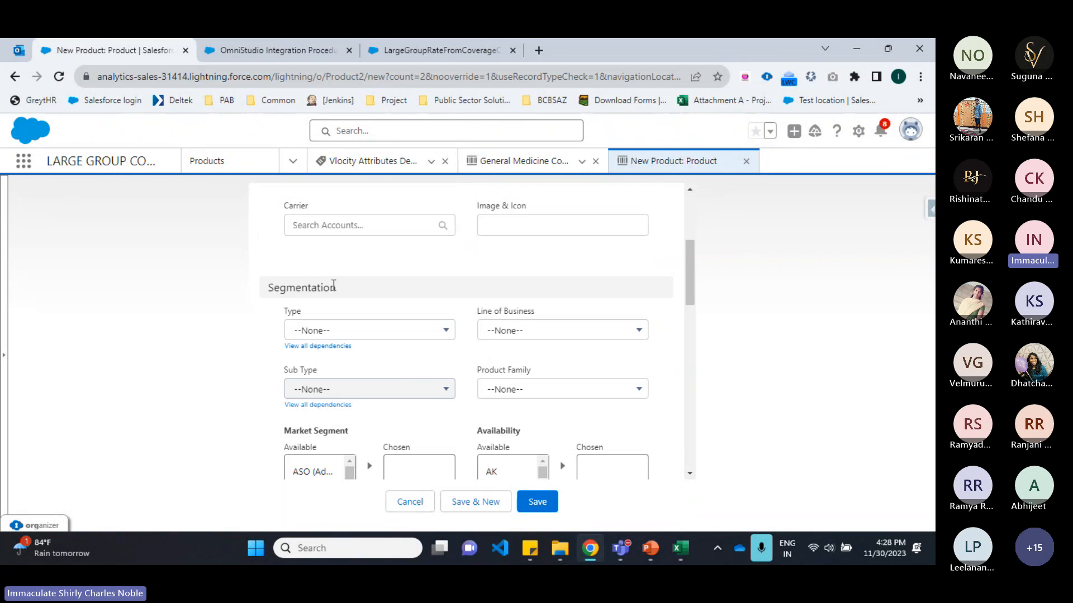
click(371, 334)
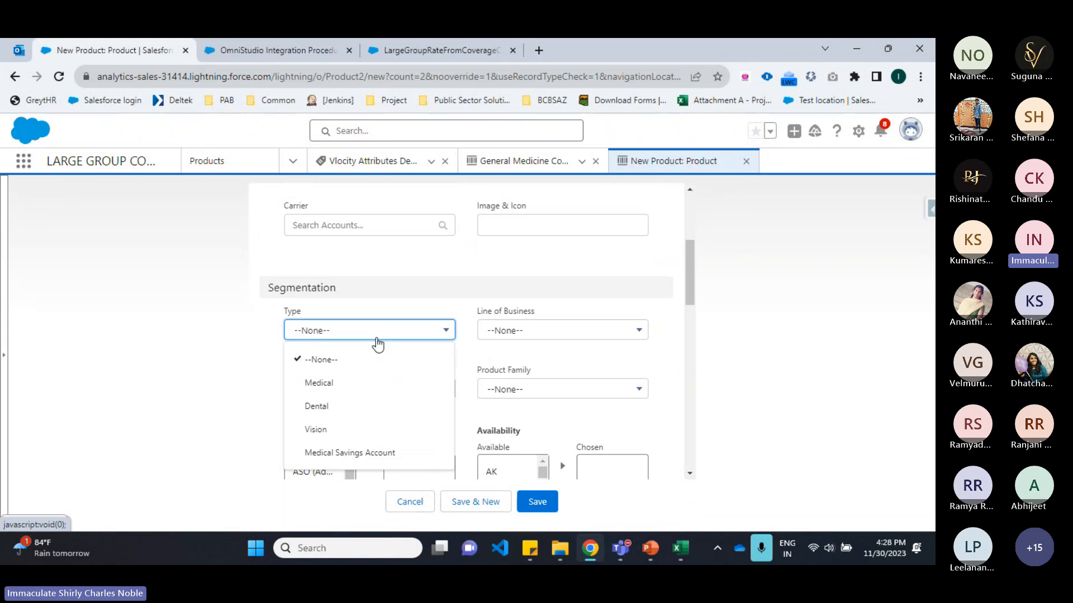
click(347, 378)
scroll(395, 277, down, 2)
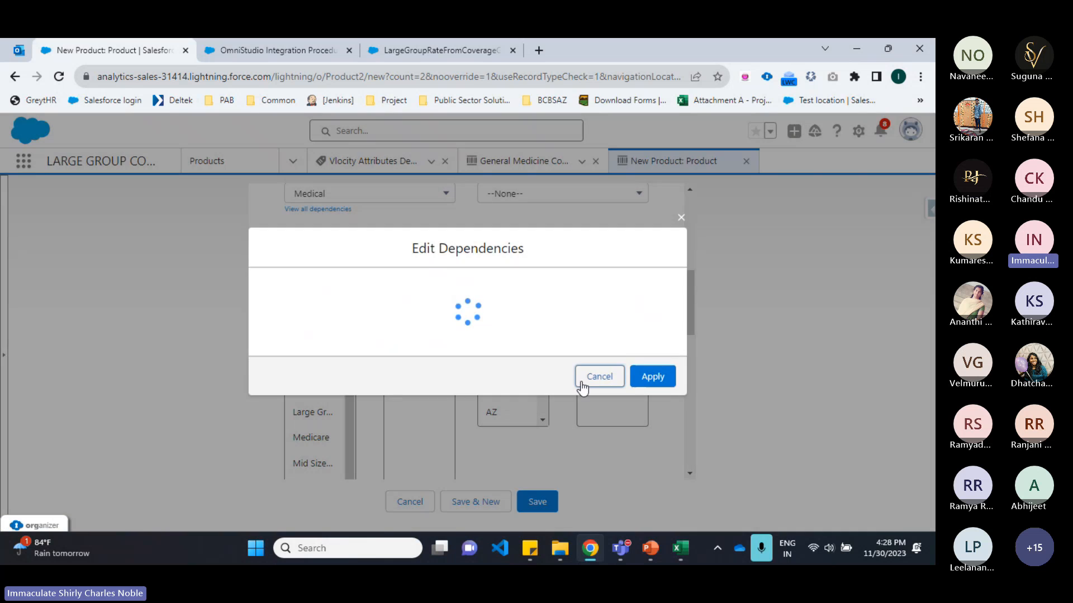
click(587, 376)
click(377, 255)
click(383, 330)
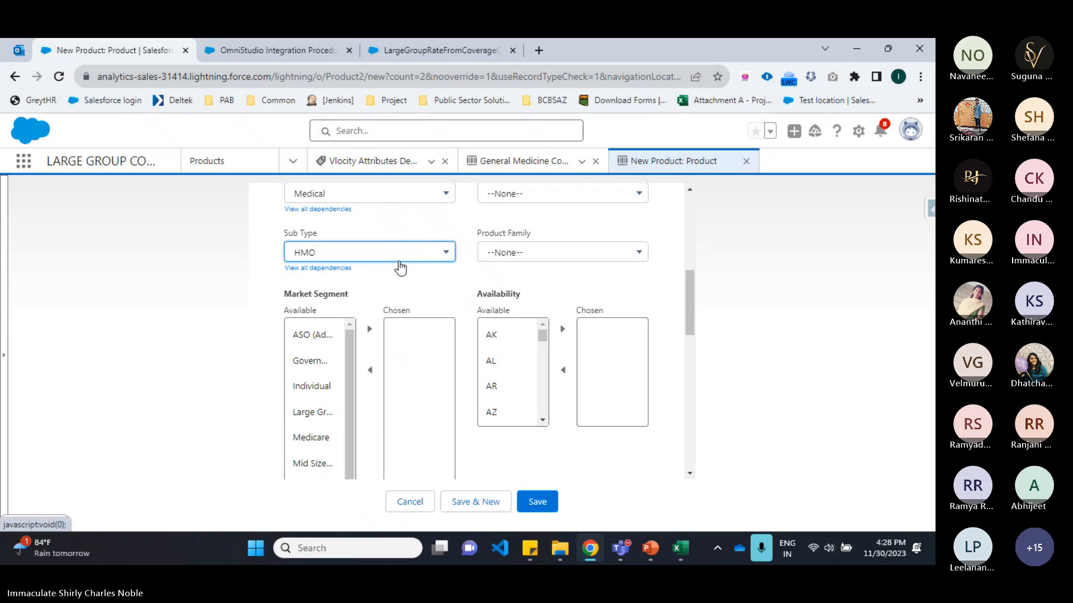
Step: Set the root product's Rating Procedure Type to Integration Procedure
scroll(398, 267, down, 5)
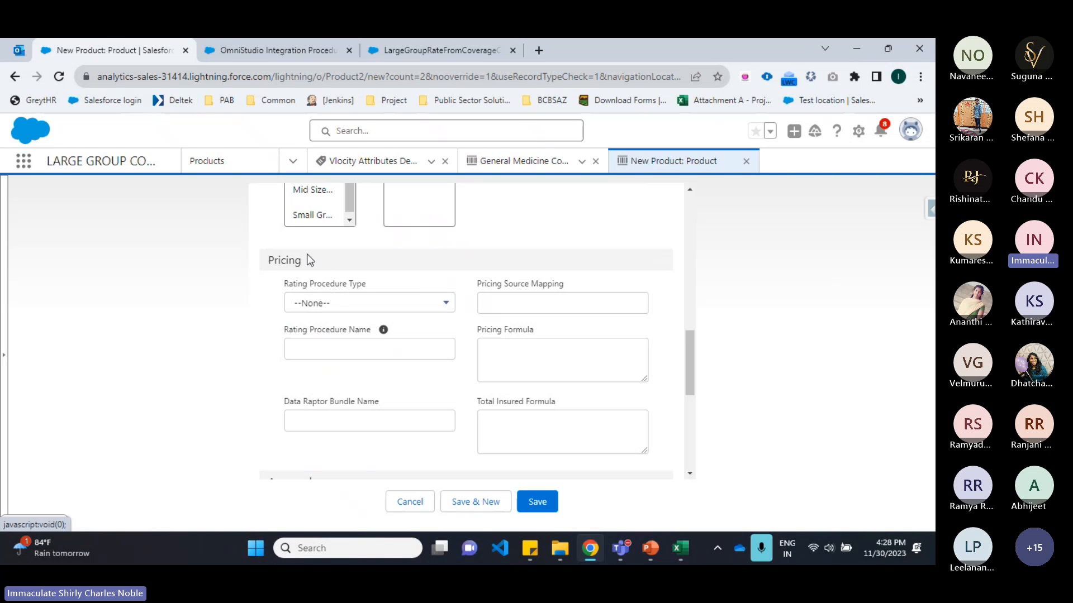
click(367, 303)
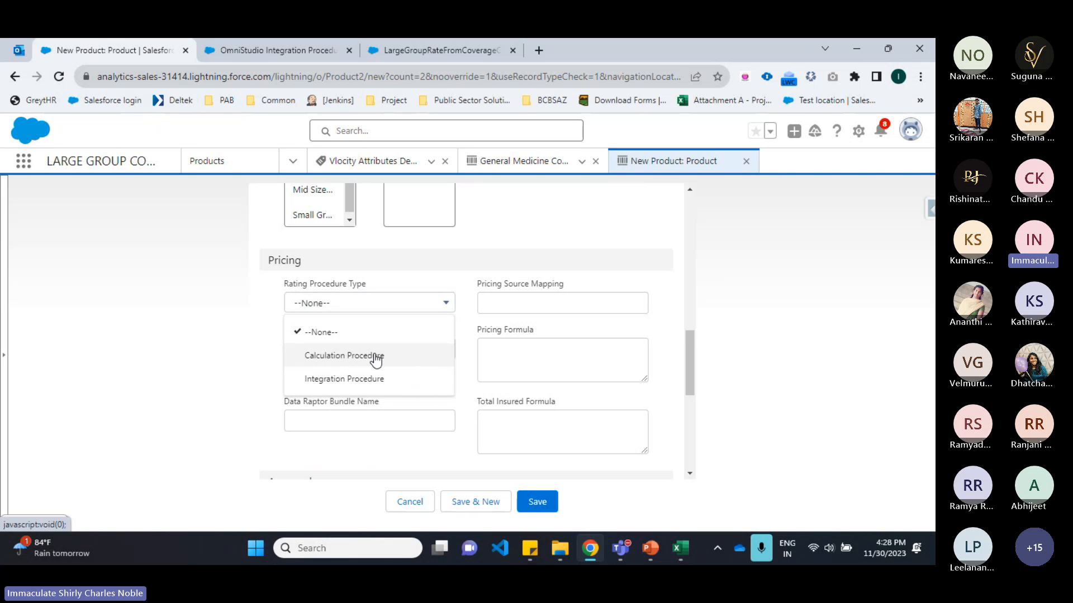
click(324, 381)
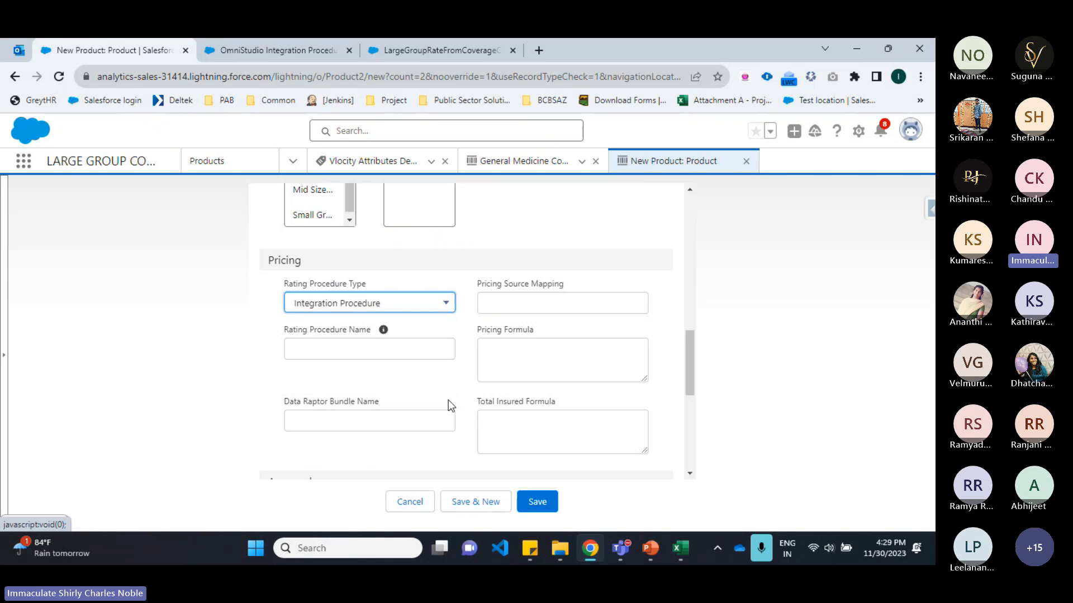
click(530, 548)
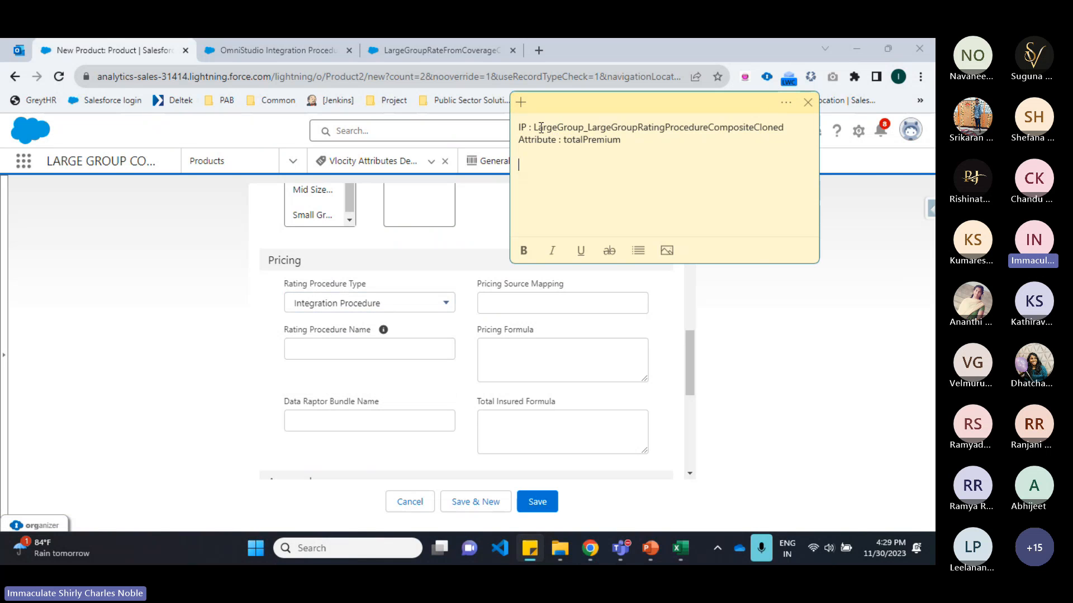
Step: Set the root product's Rating Procedure Name to LargeGroup_LargeGroupRatingProcedureCompositeCloned, copied from the notes
drag(535, 127, 784, 121)
key(ctrl+c)
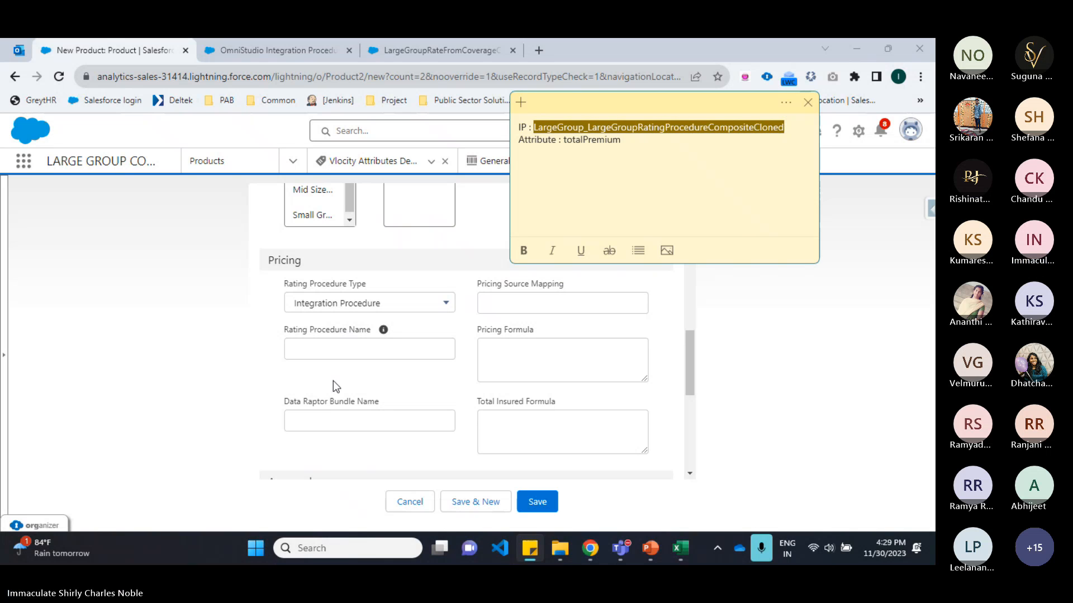
click(333, 346)
key(ctrl+v)
Step: Set the Pricing Source Mapping to totalPremium, copied from the notes
click(494, 303)
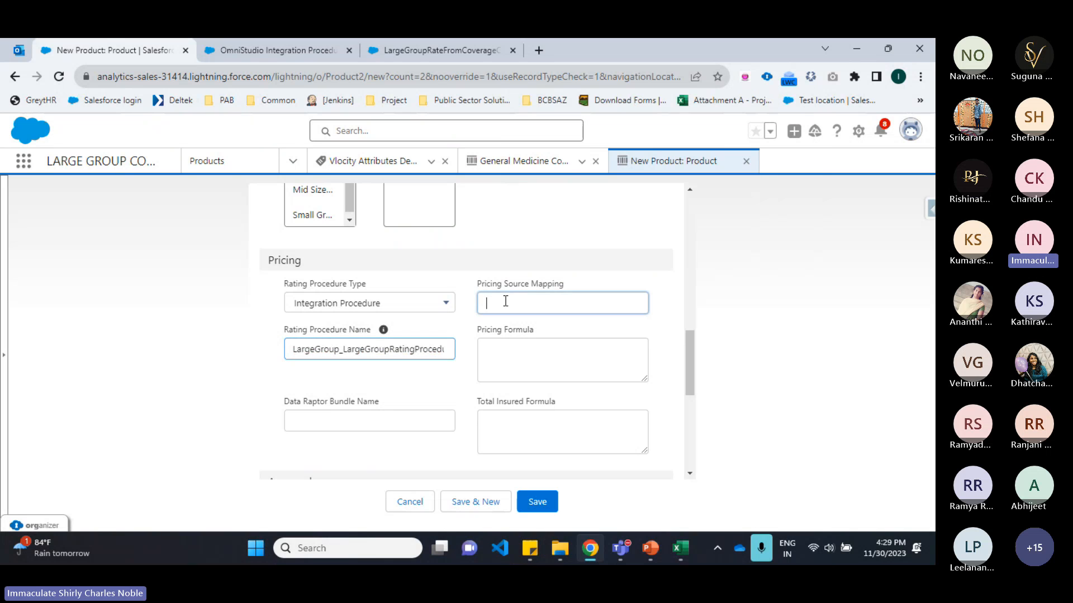
key(alt+Tab)
double_click(590, 140)
key(ctrl+c)
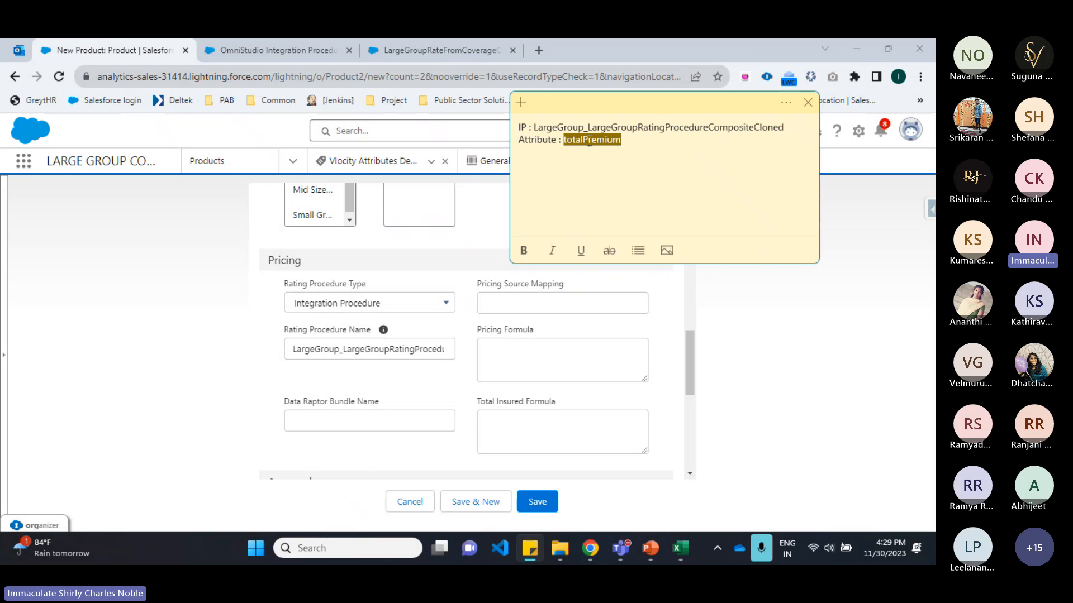
click(495, 297)
key(ctrl+v)
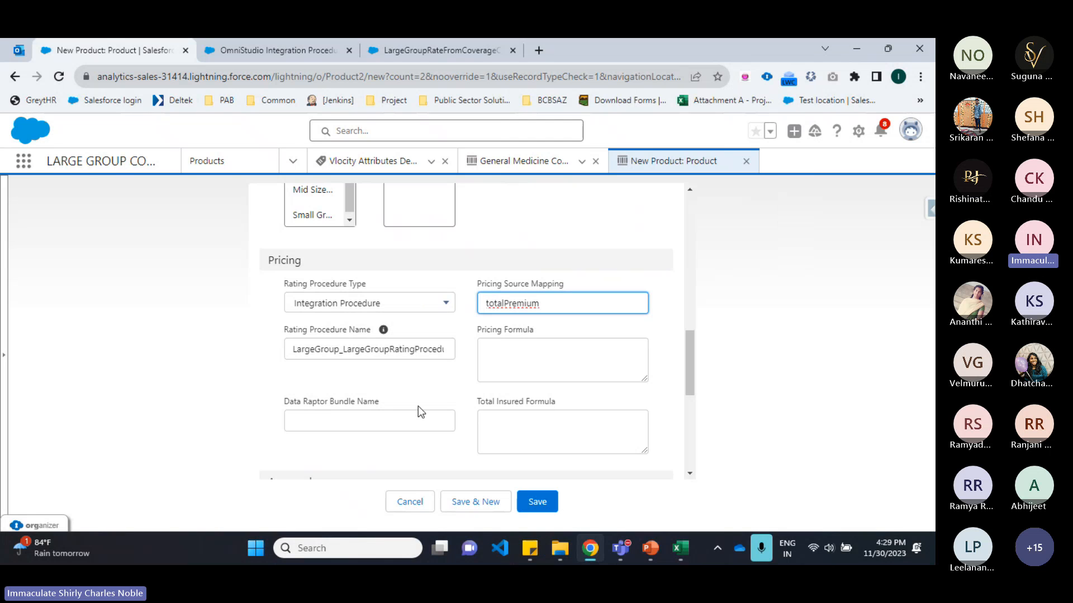
Step: Set the root product's approval Status to Active and save the new product
scroll(419, 407, down, 3)
scroll(324, 328, up, 2)
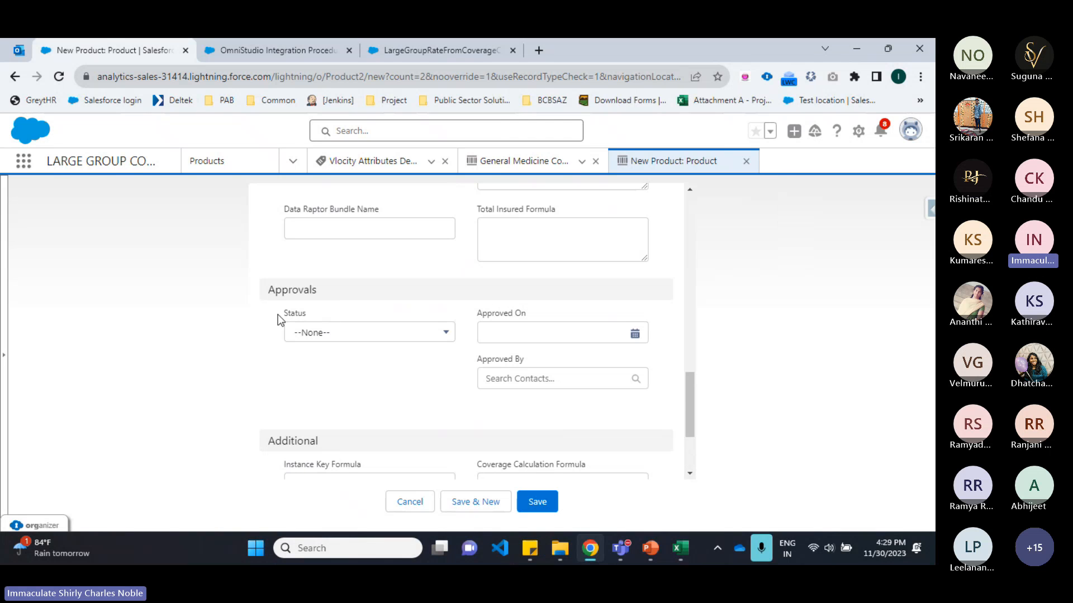
click(357, 332)
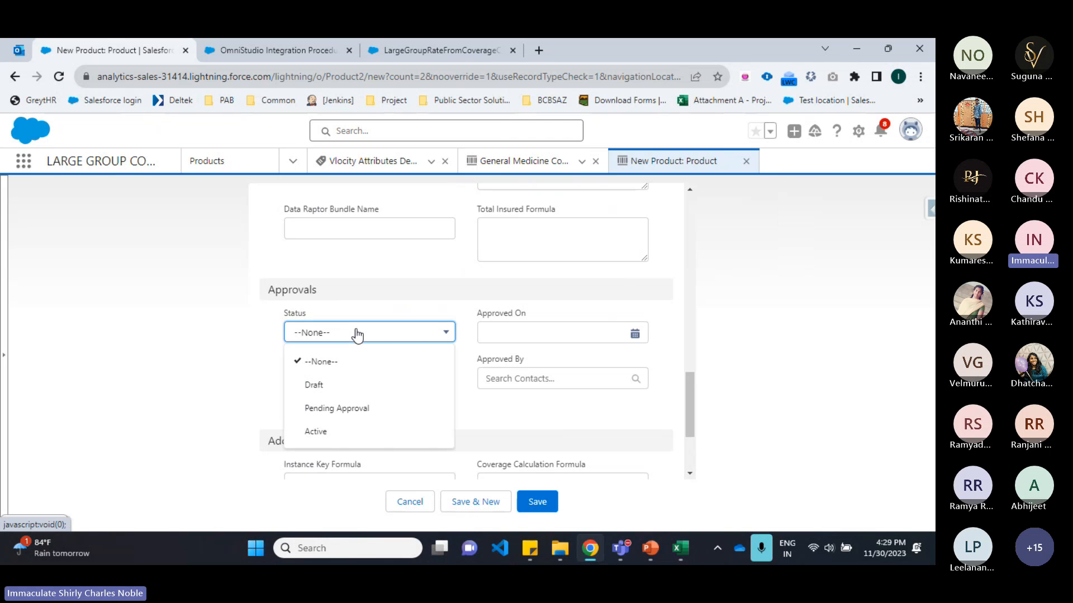
click(333, 432)
click(547, 505)
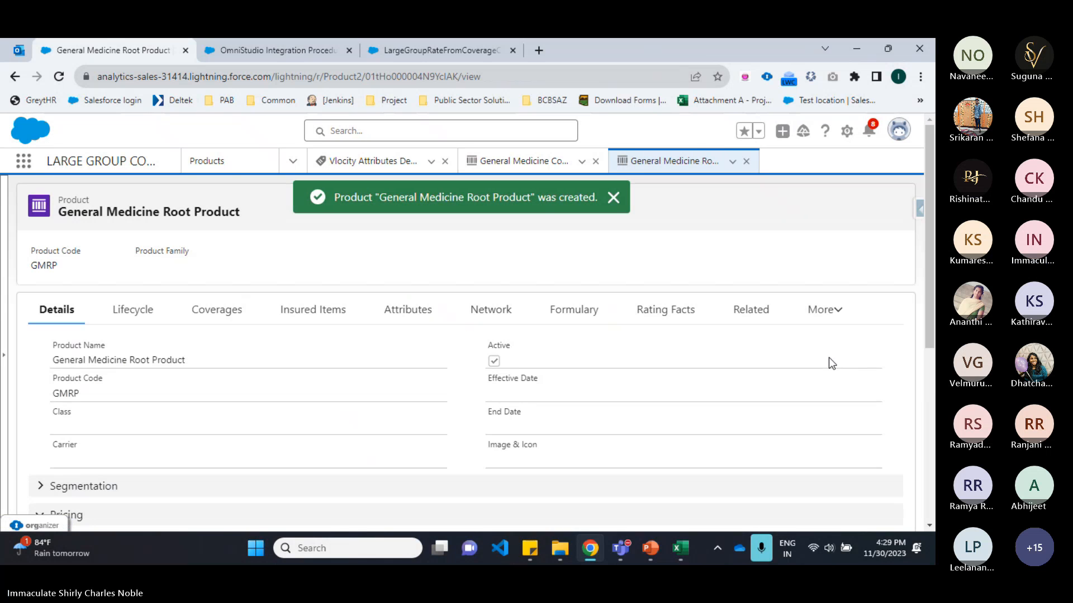
Step: Add the root product to the Standard Price Book with a list price of 1
click(649, 545)
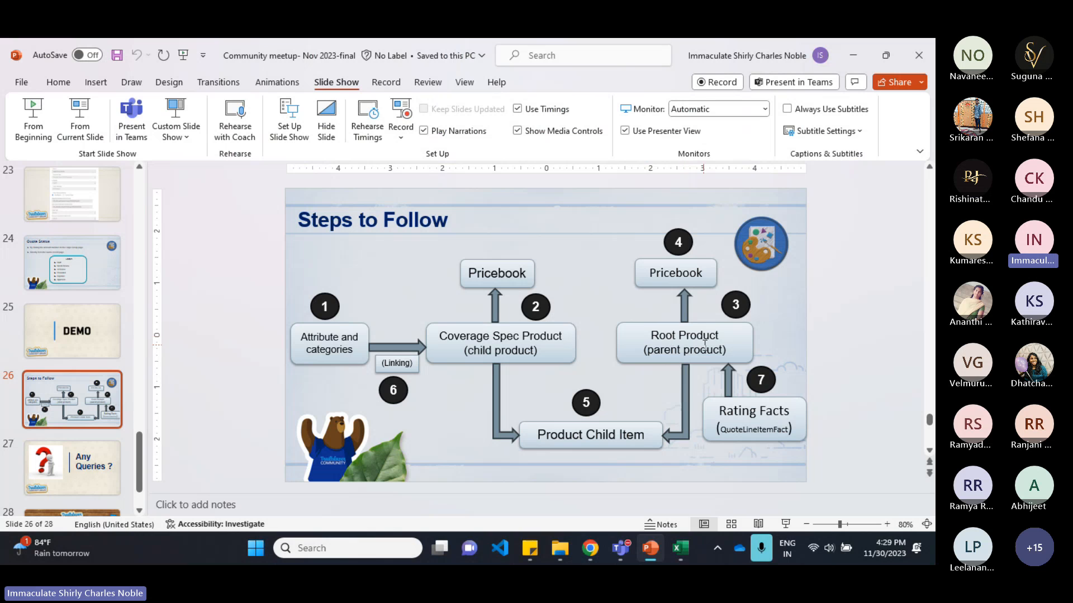
click(579, 552)
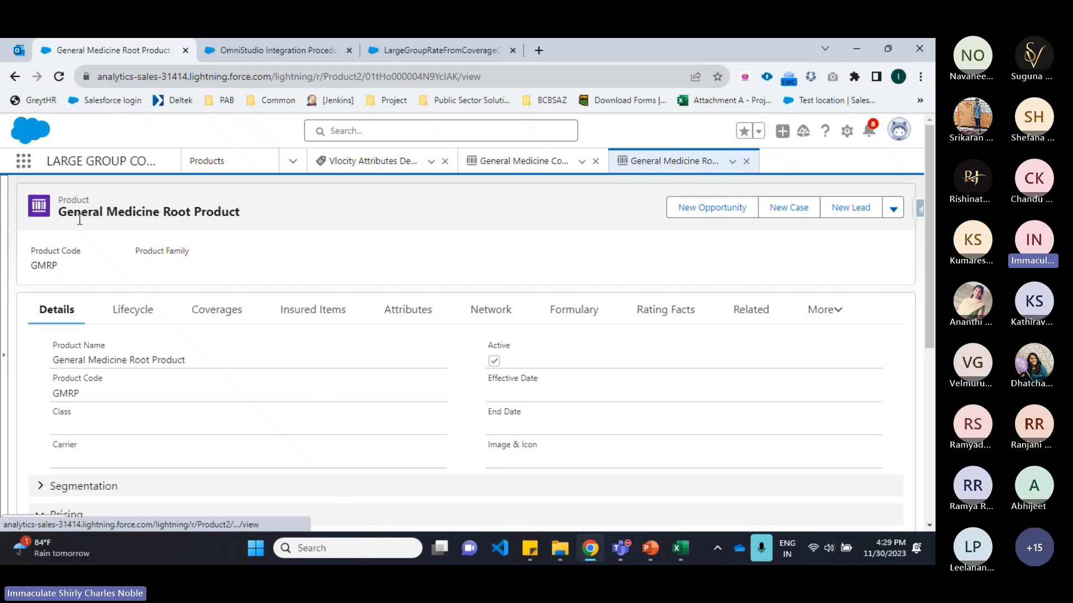
click(751, 311)
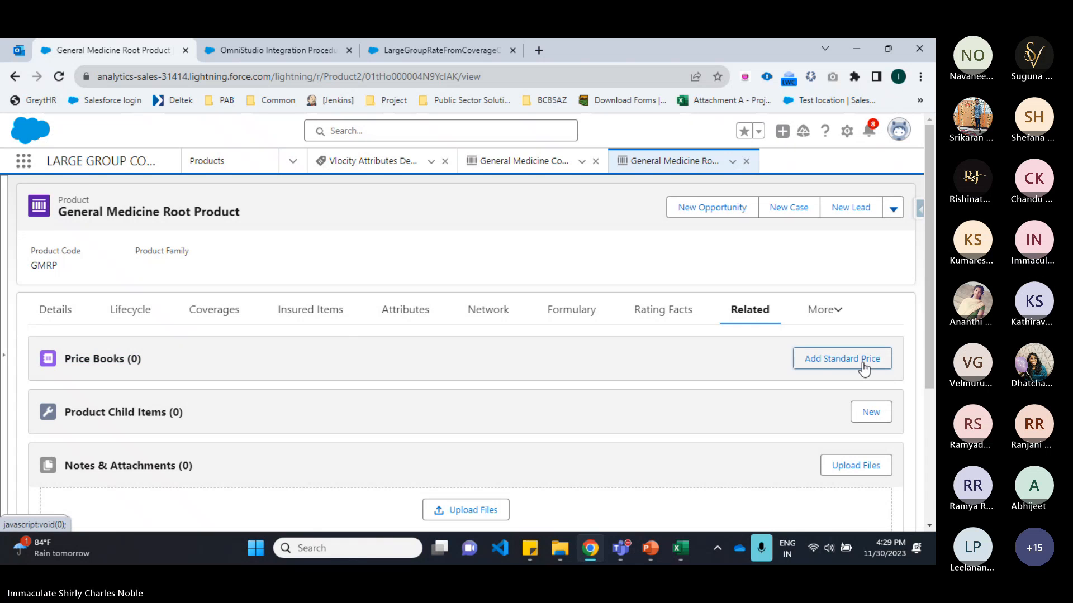
click(861, 362)
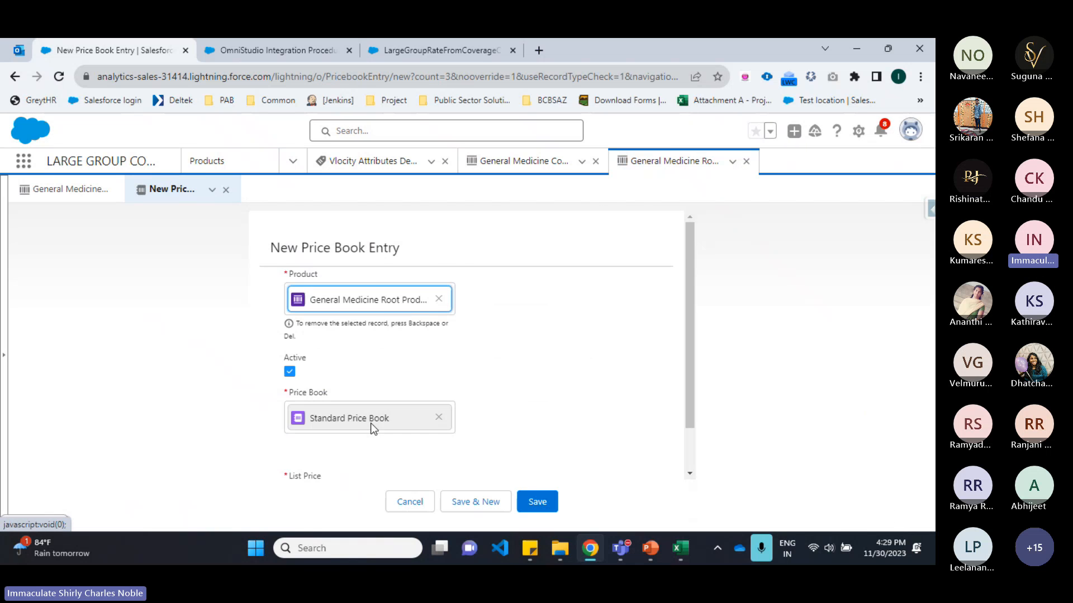
scroll(371, 424, down, 1)
click(352, 443)
text(1)
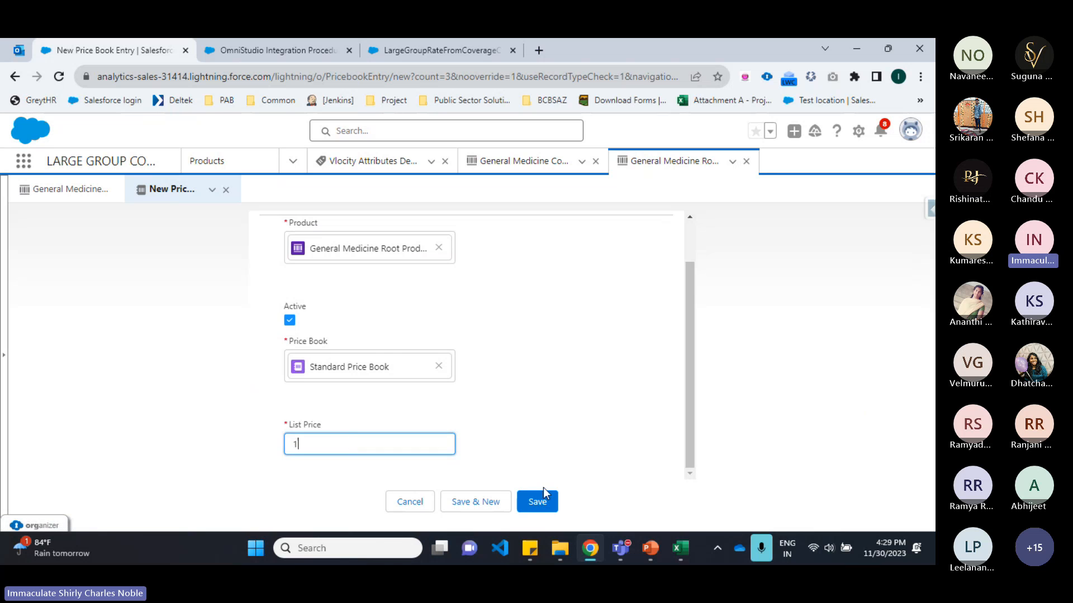
click(538, 513)
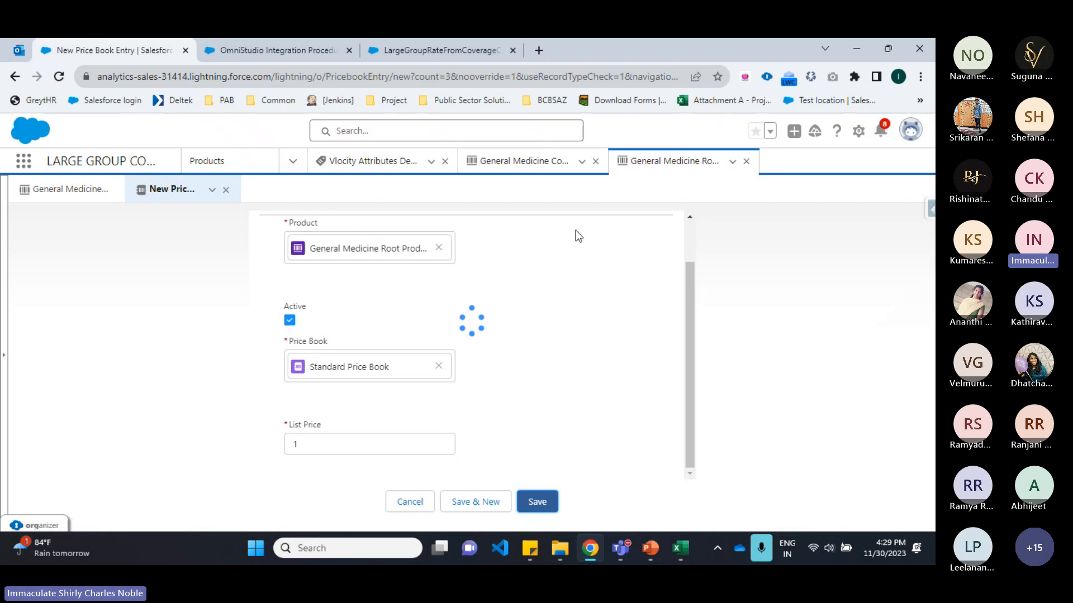
Step: Add the General Medicine Coverage Spec Product to the Standard Price Book with a list price of 1
click(533, 162)
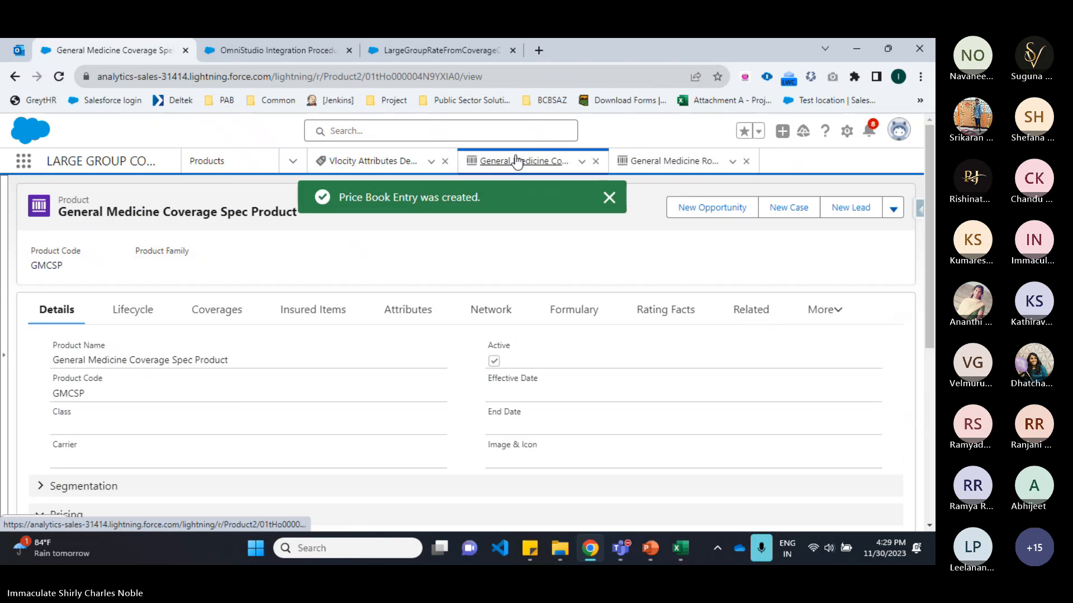
click(751, 310)
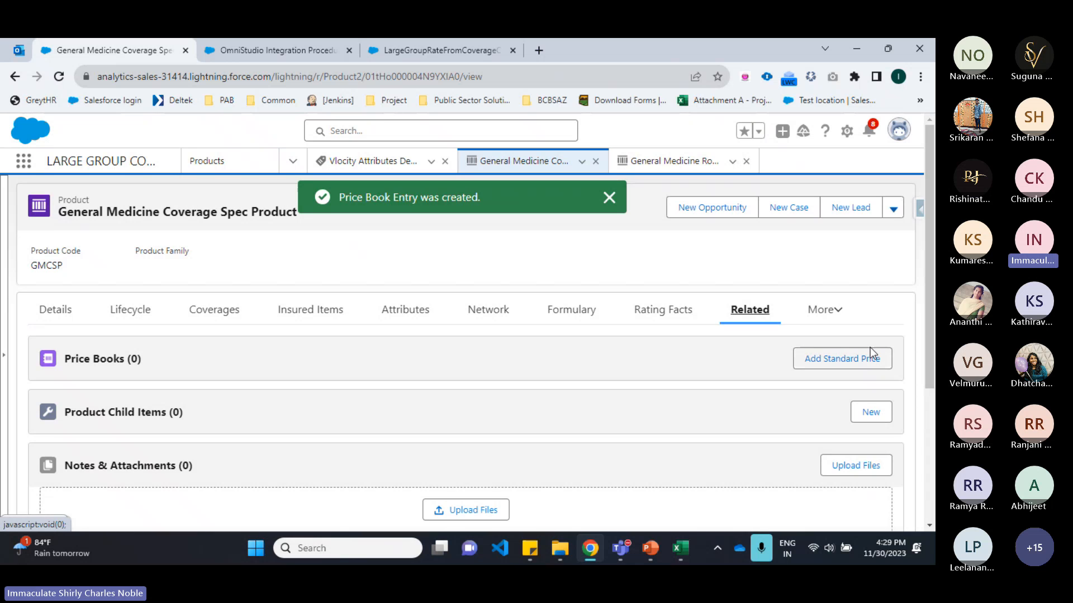
click(869, 360)
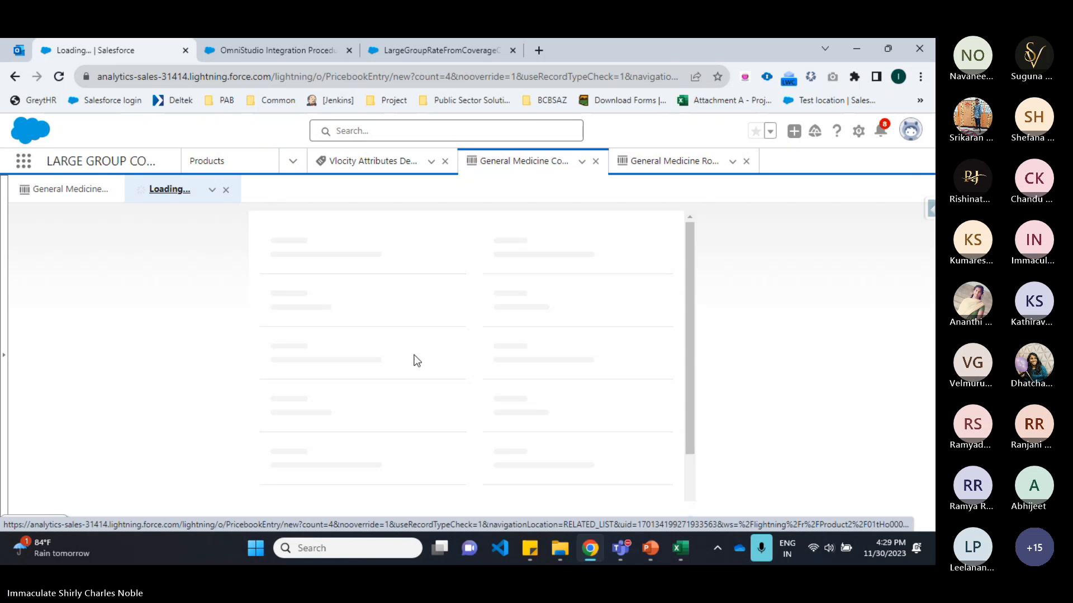
scroll(360, 390, down, 1)
click(330, 441)
text(1)
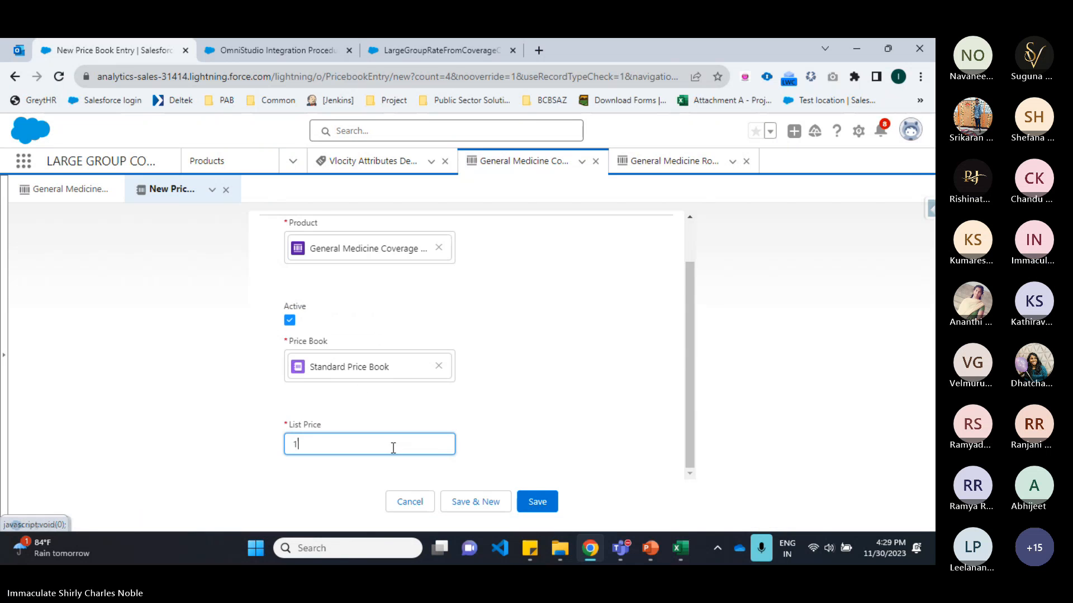
click(536, 501)
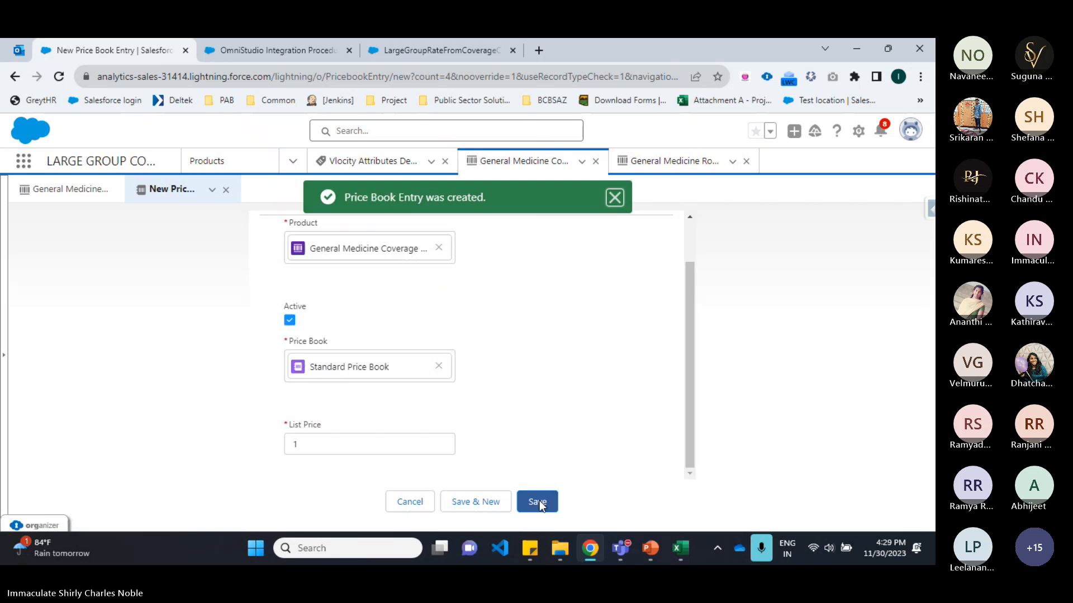
Step: Start a new product child item under the root product, named Genreal Medicine with sequence 223
click(650, 548)
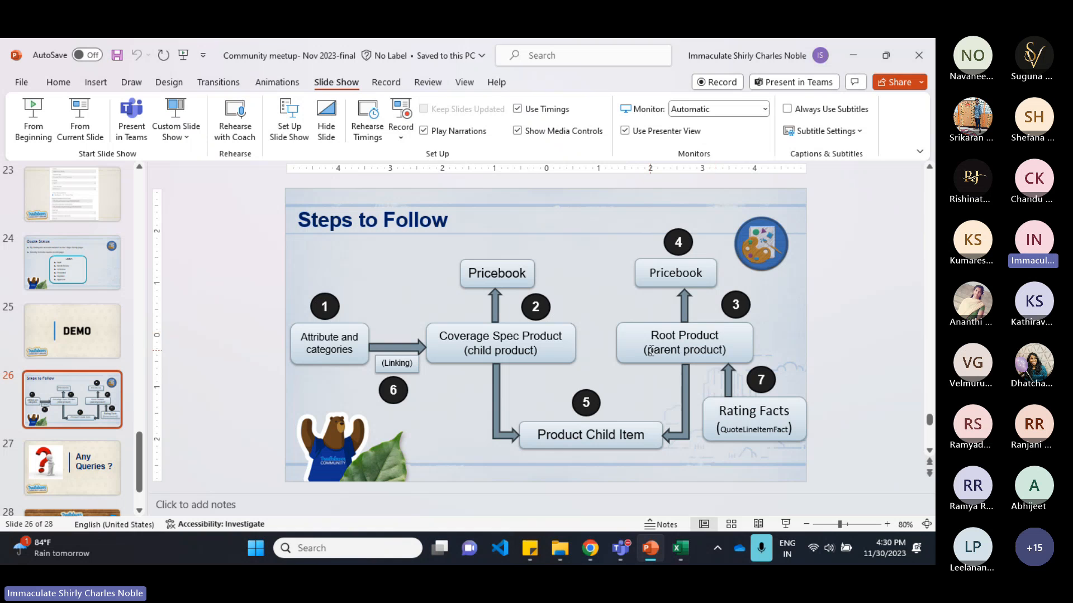
click(590, 548)
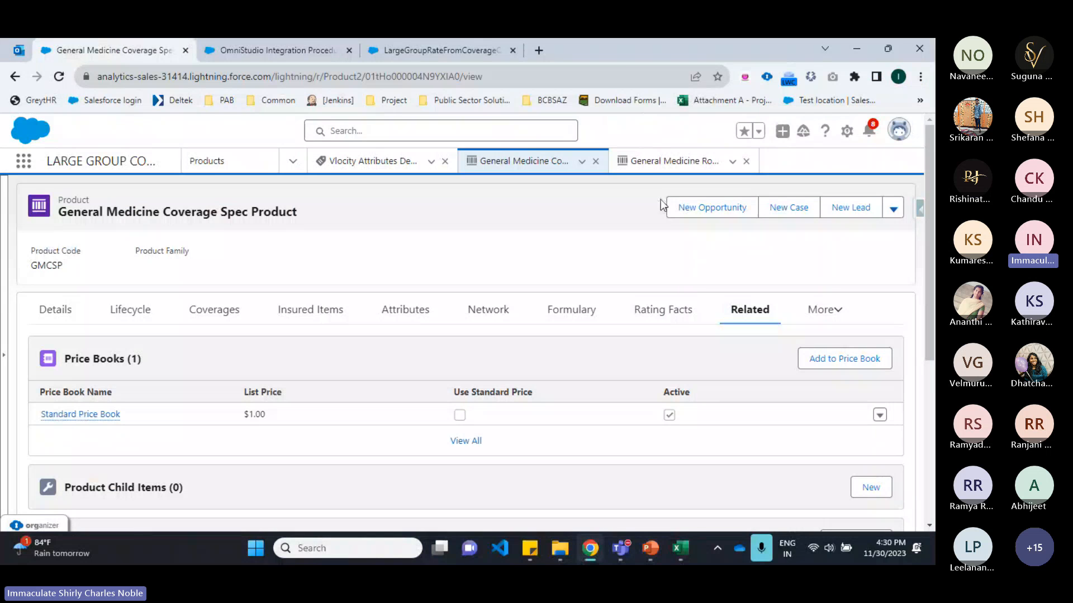
click(665, 160)
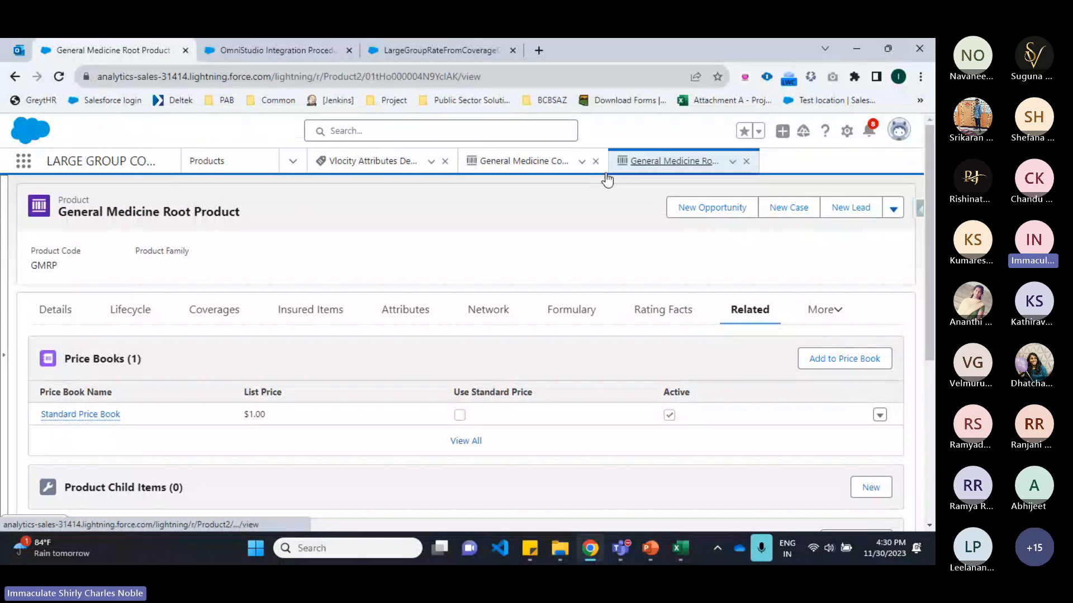
scroll(595, 292, down, 3)
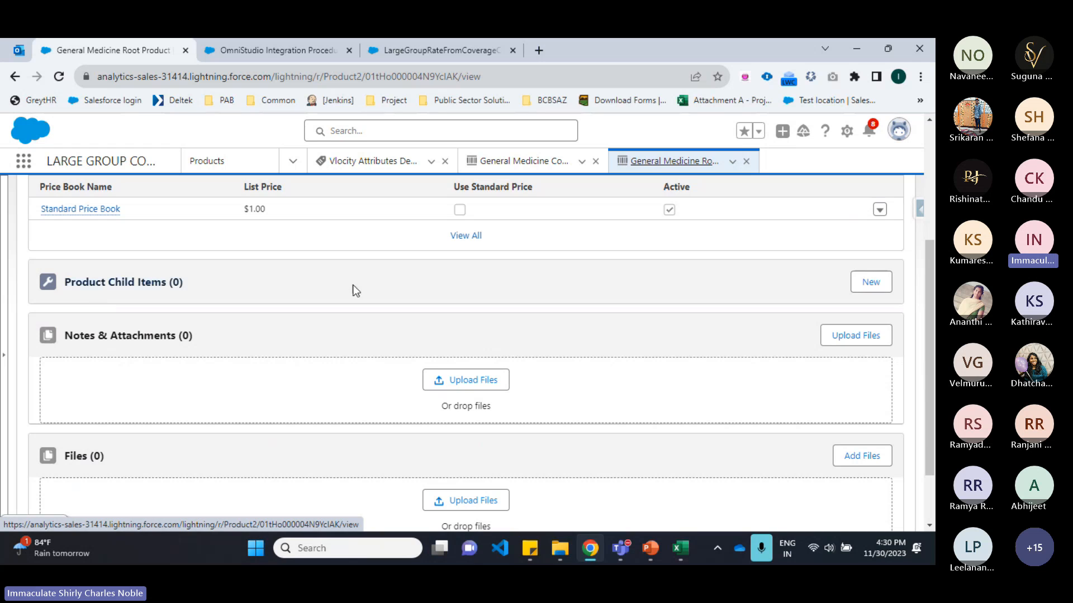
click(870, 282)
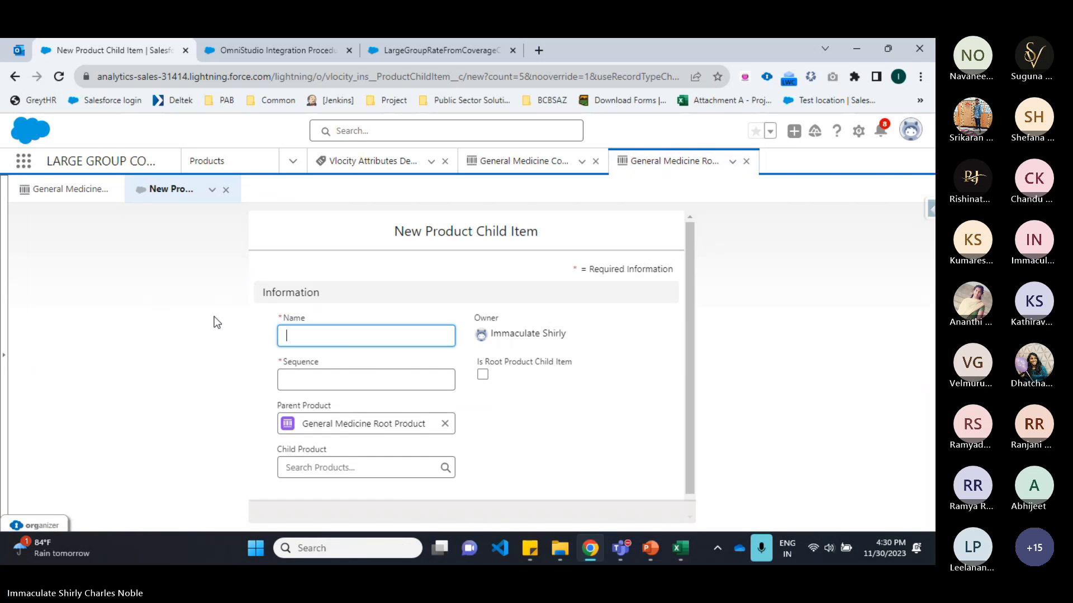
text(Genre)
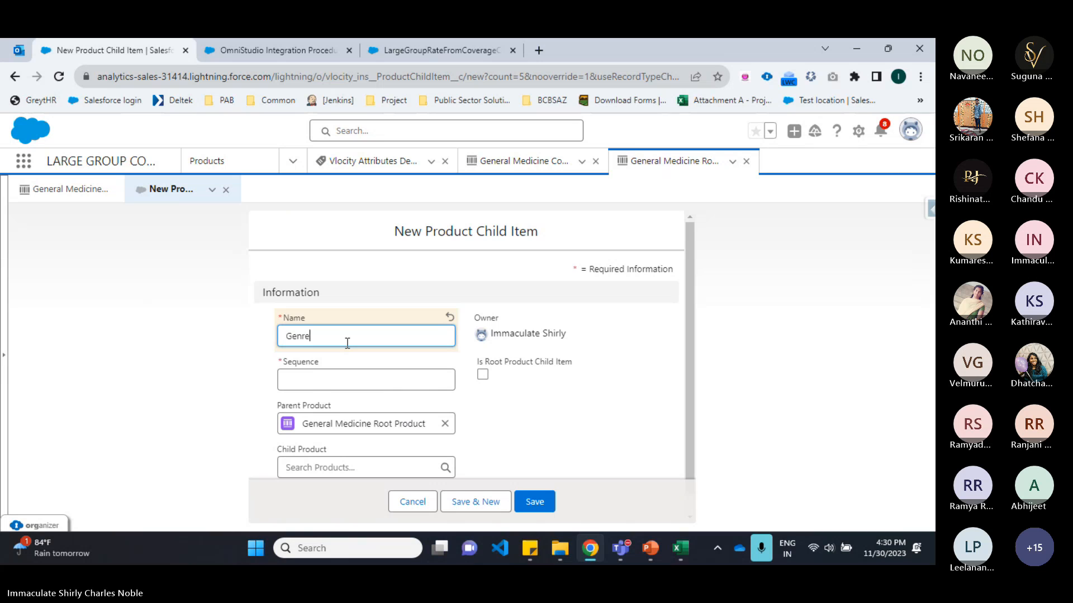
text(al Medicine)
scroll(347, 343, down, 1)
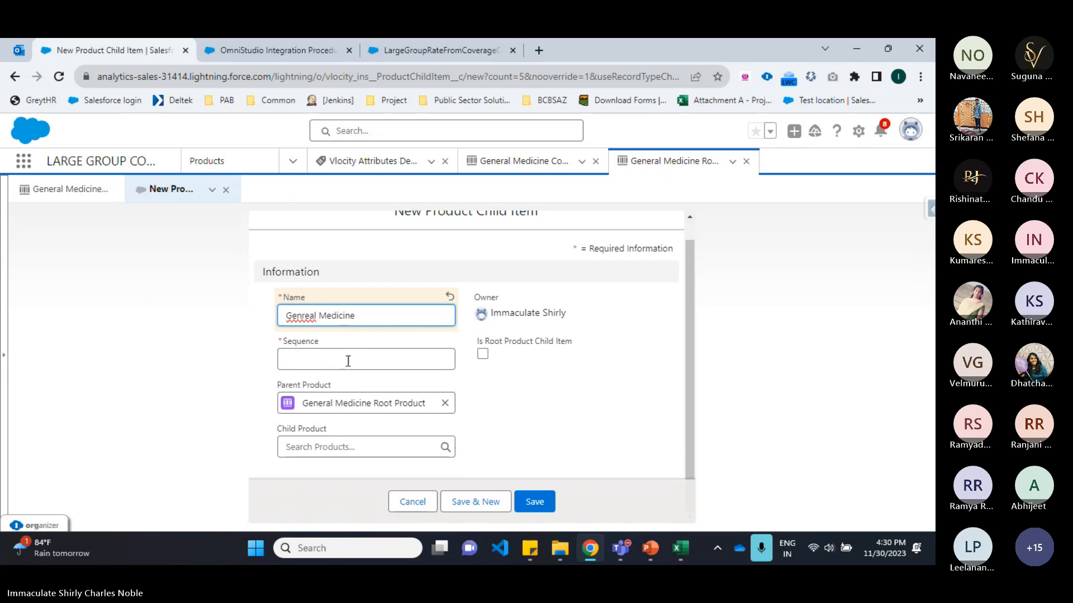
click(320, 352)
text(223)
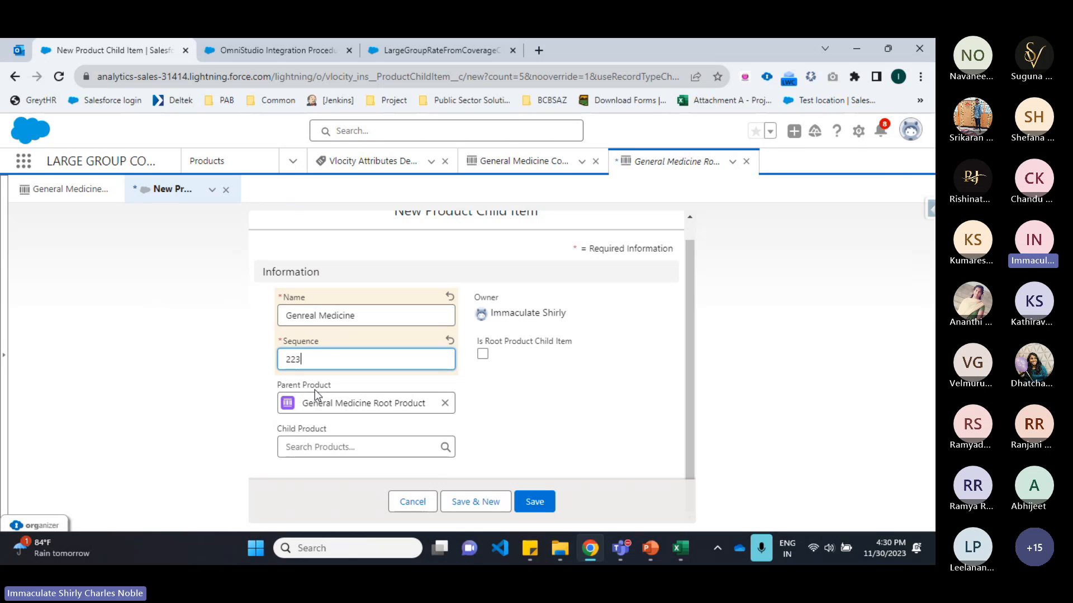
Step: Choose General Medicine Coverage Spec Product as the child product and save the child item
click(364, 445)
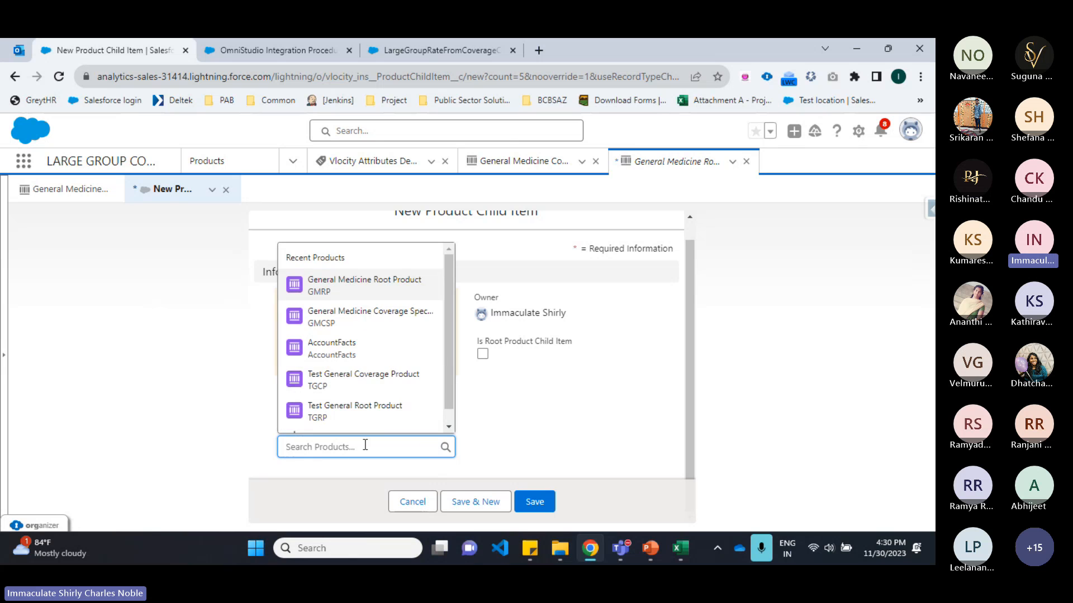
click(366, 331)
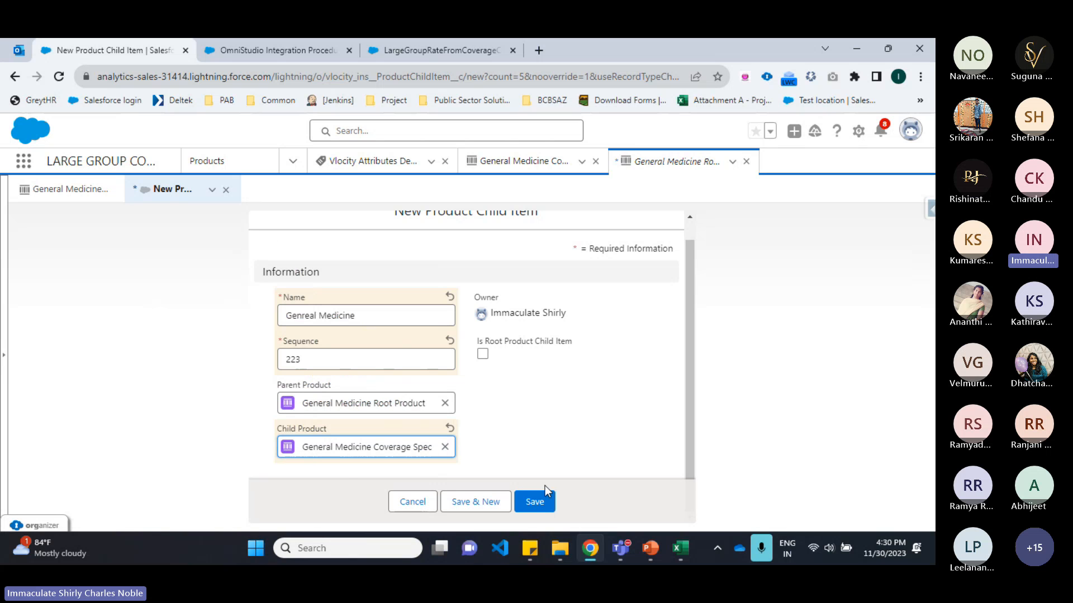
click(546, 510)
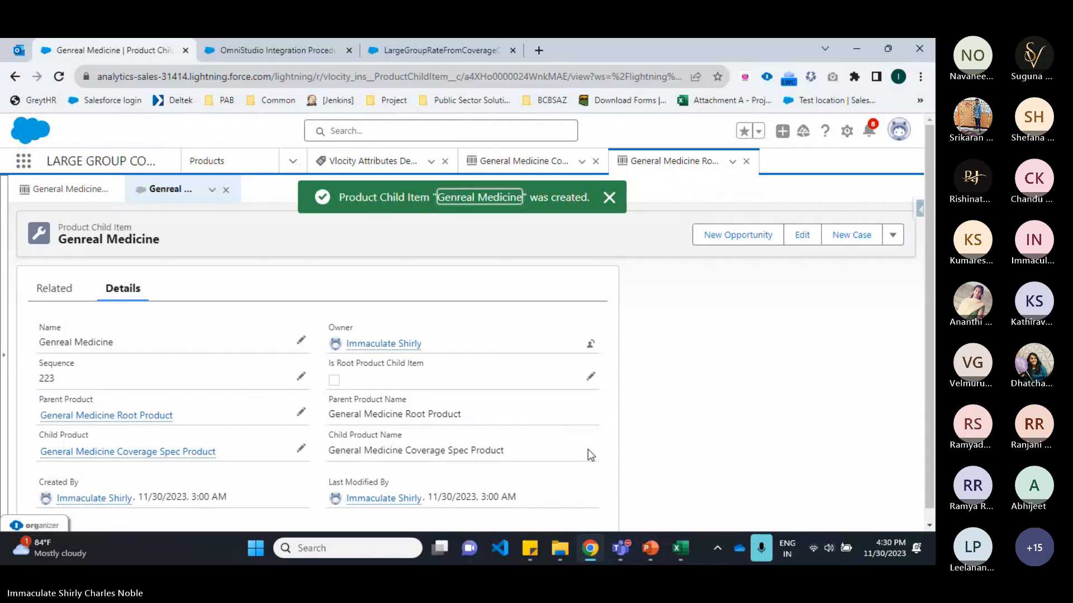
Step: Open the Attributes tab of the General Medicine Coverage Spec Product
click(654, 552)
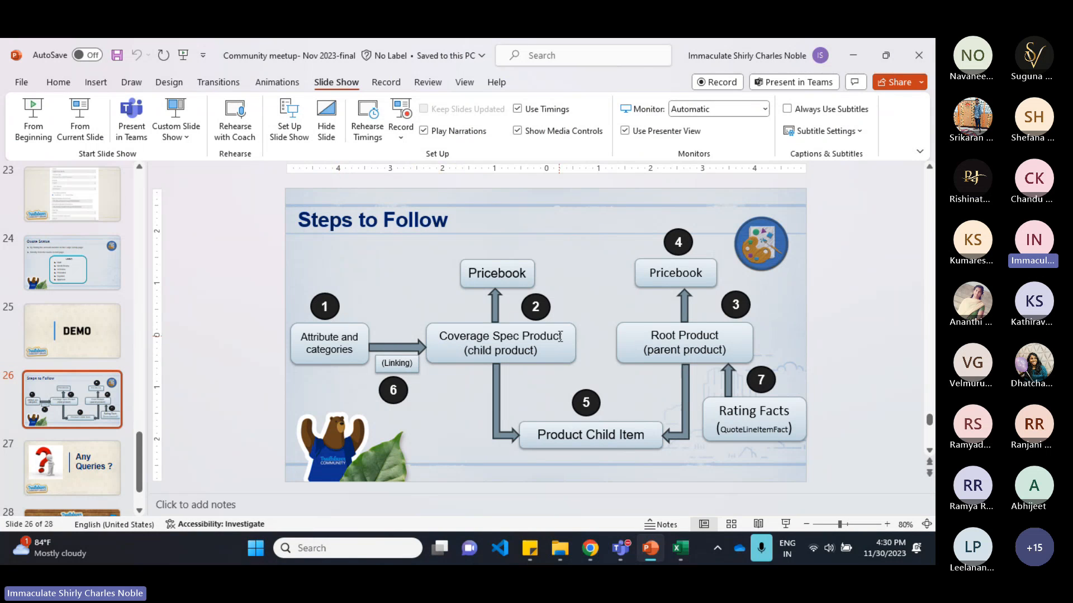
click(586, 562)
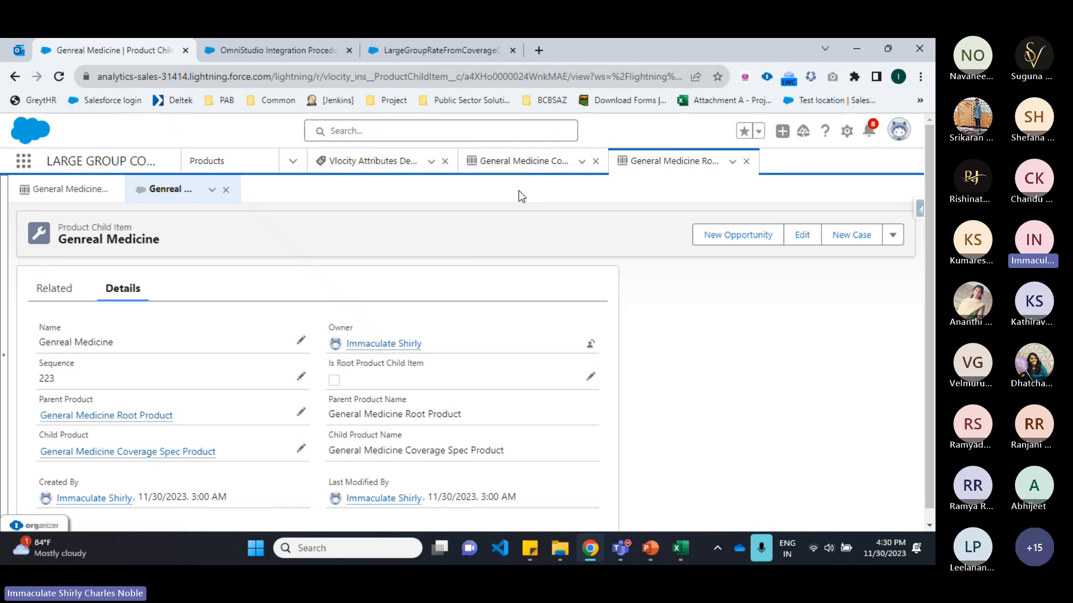
click(522, 162)
drag(188, 208, 307, 210)
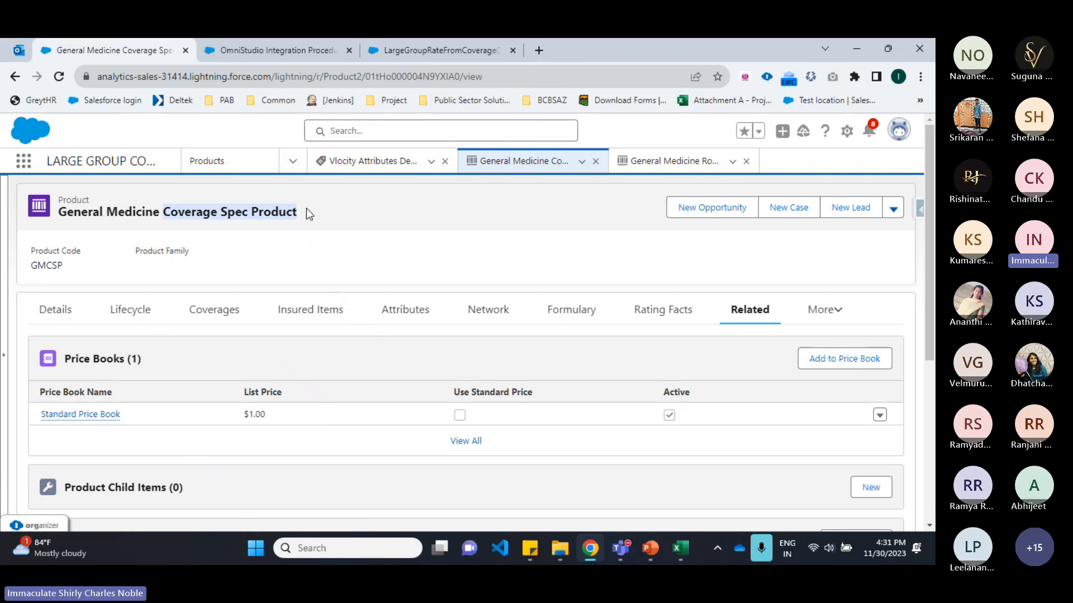
click(247, 237)
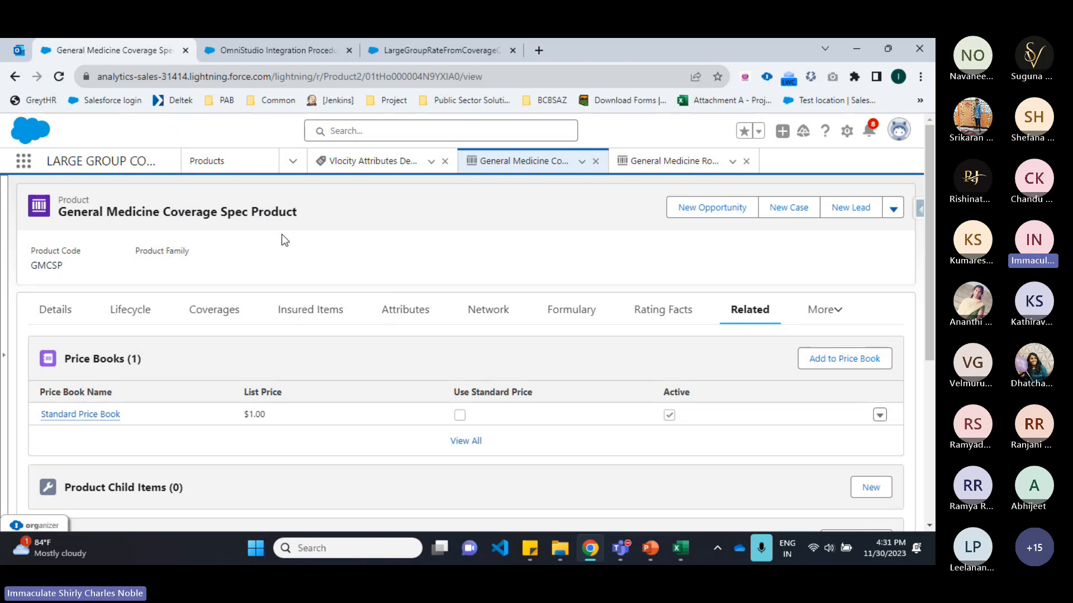
click(389, 313)
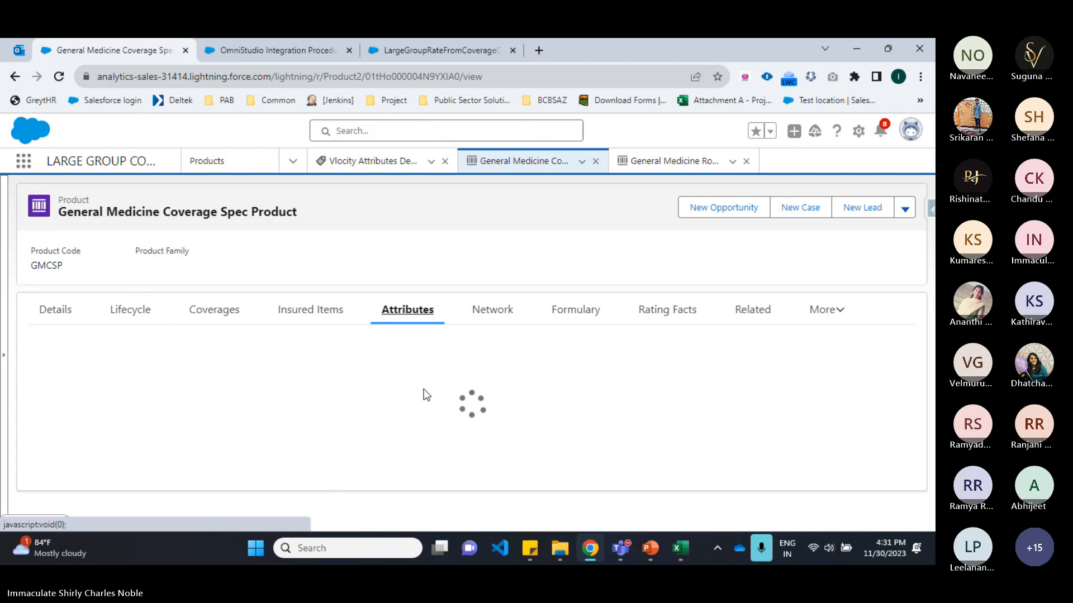
scroll(414, 397, down, 1)
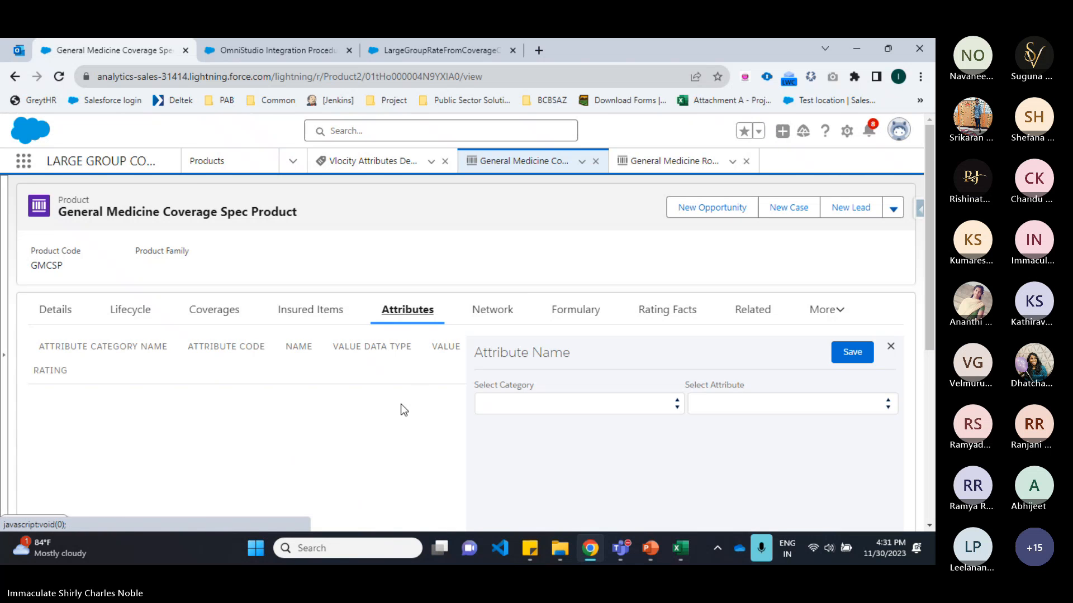
Step: Pick the General Medicine category and the Medical Expenses attribute for the product's new attribute
click(551, 335)
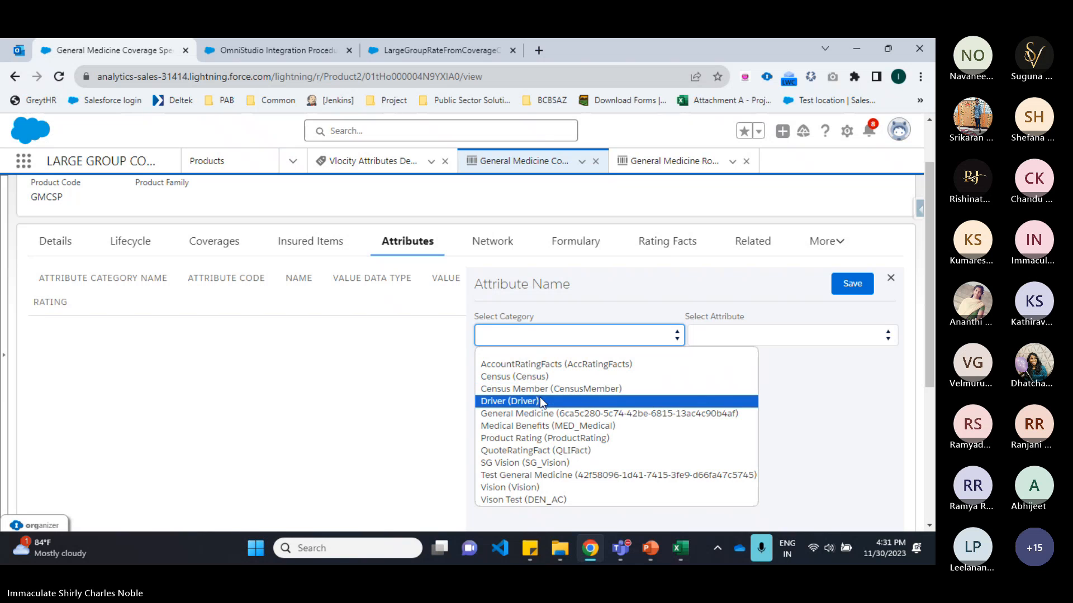
click(528, 414)
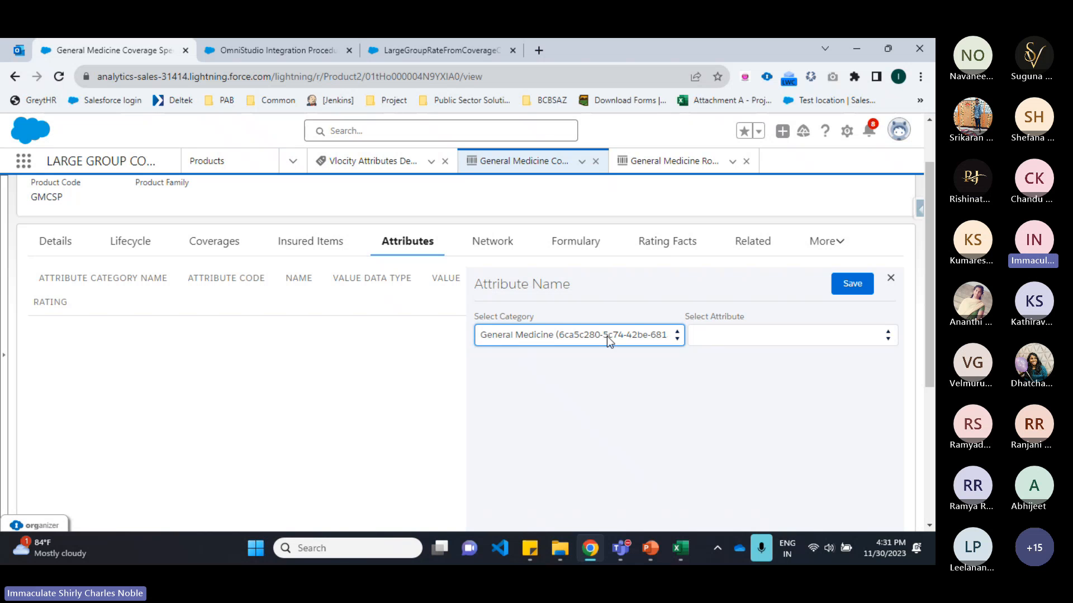
click(752, 332)
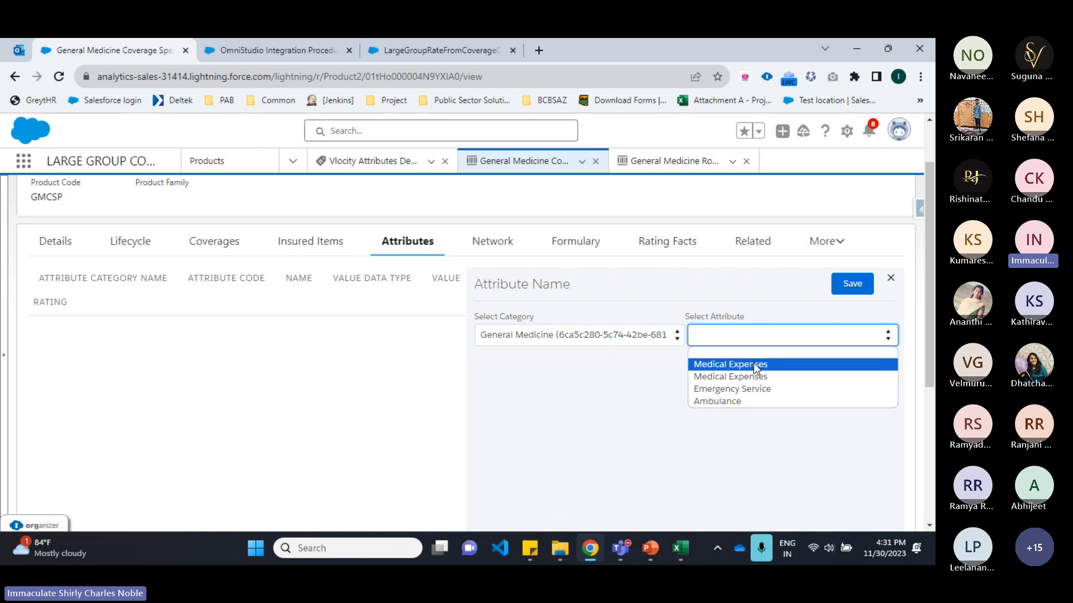
click(749, 364)
Step: Set the attribute's value data type to Currency with Dropdown entry
scroll(625, 406, down, 3)
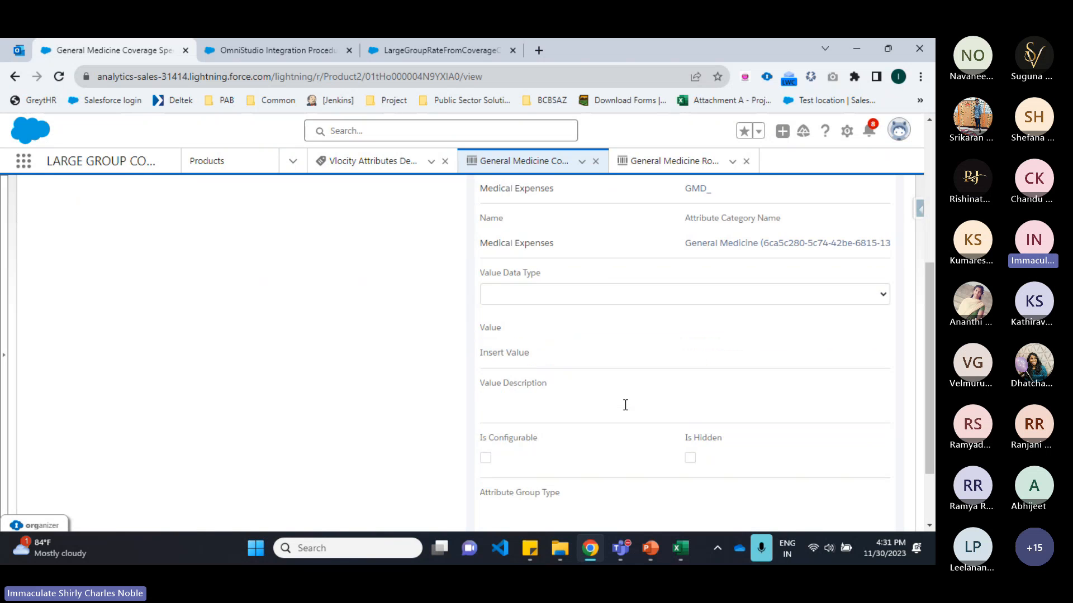
scroll(733, 311, up, 3)
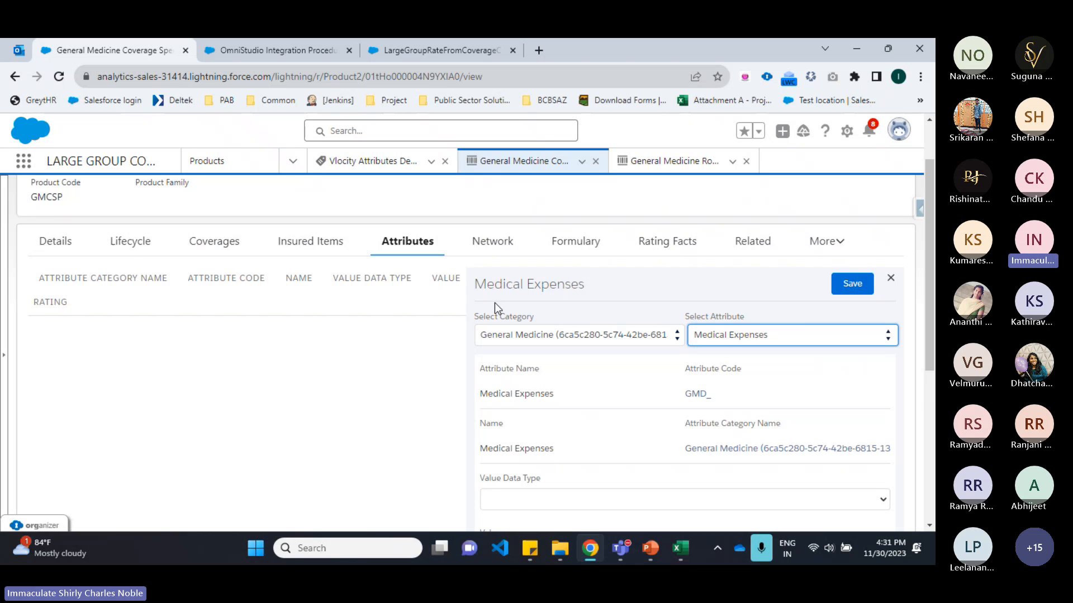
scroll(494, 303, down, 1)
drag(500, 250, 531, 247)
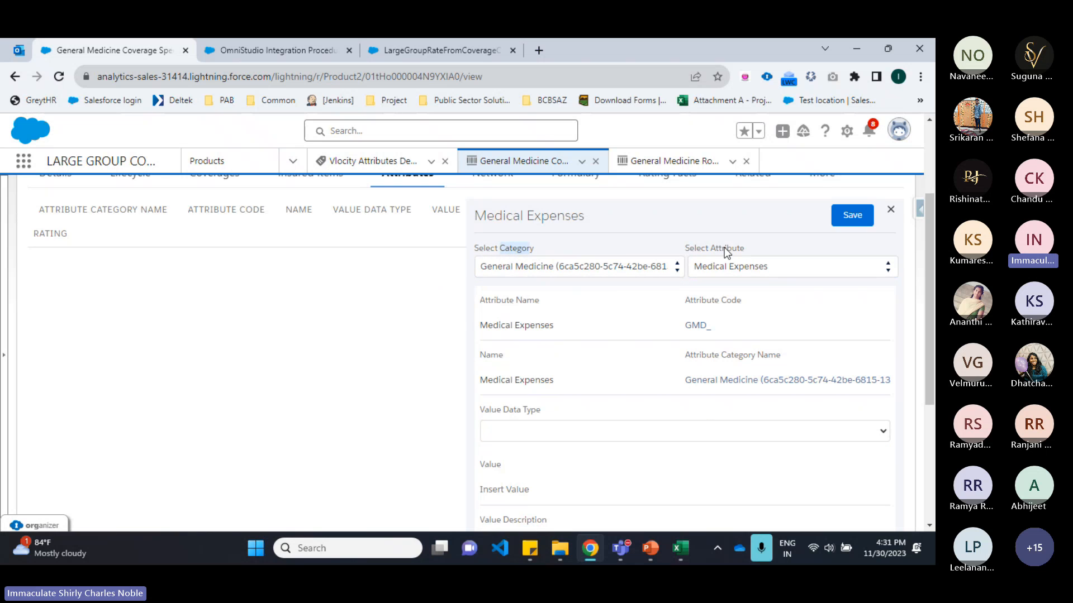
drag(711, 246, 755, 246)
scroll(504, 347, down, 1)
scroll(504, 346, down, 1)
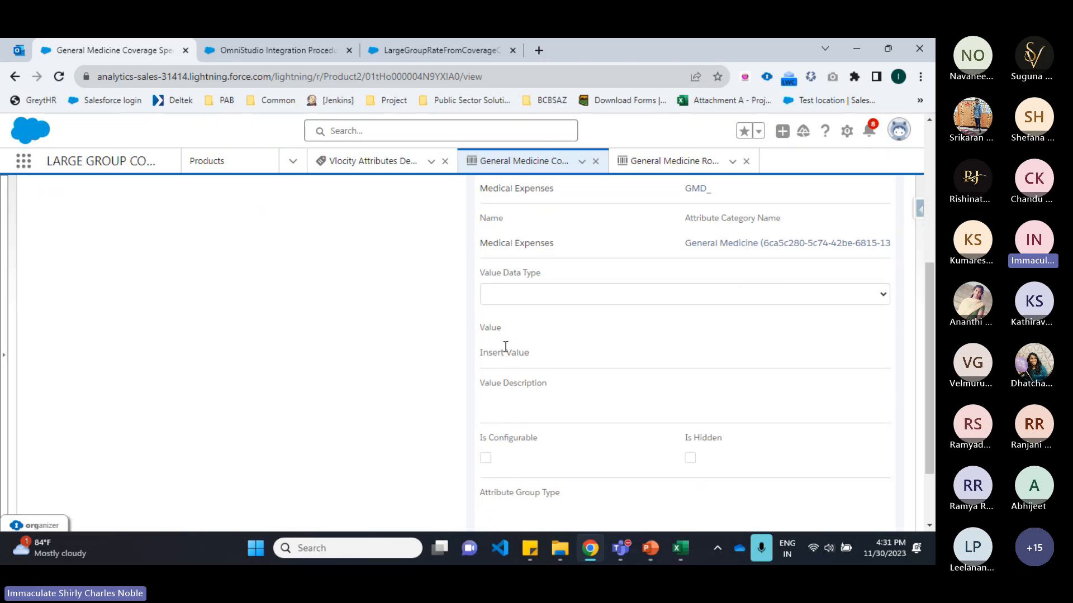
click(535, 300)
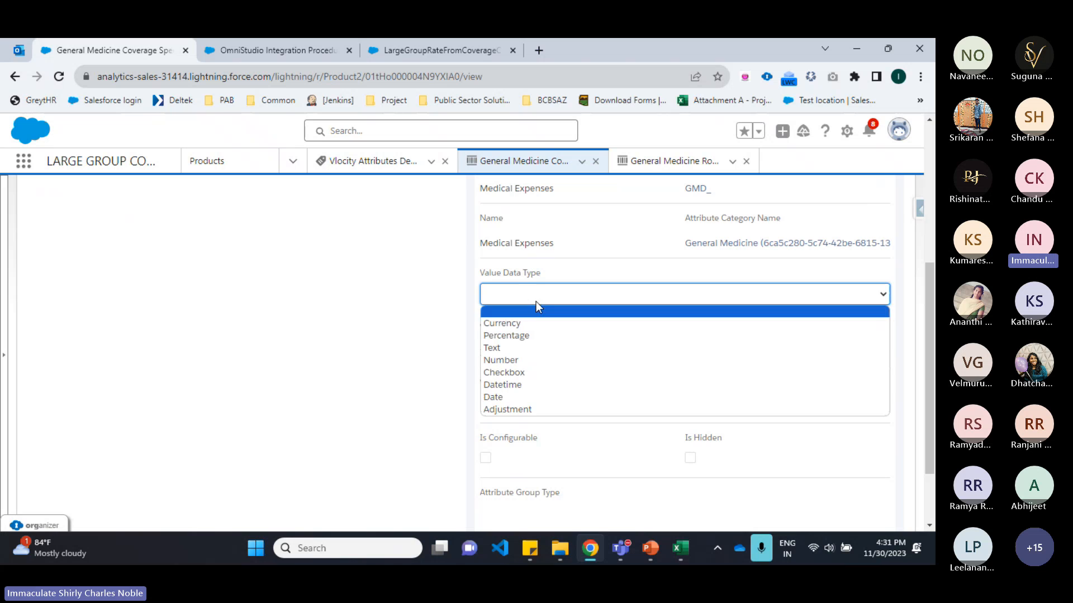
click(575, 272)
scroll(520, 362, down, 1)
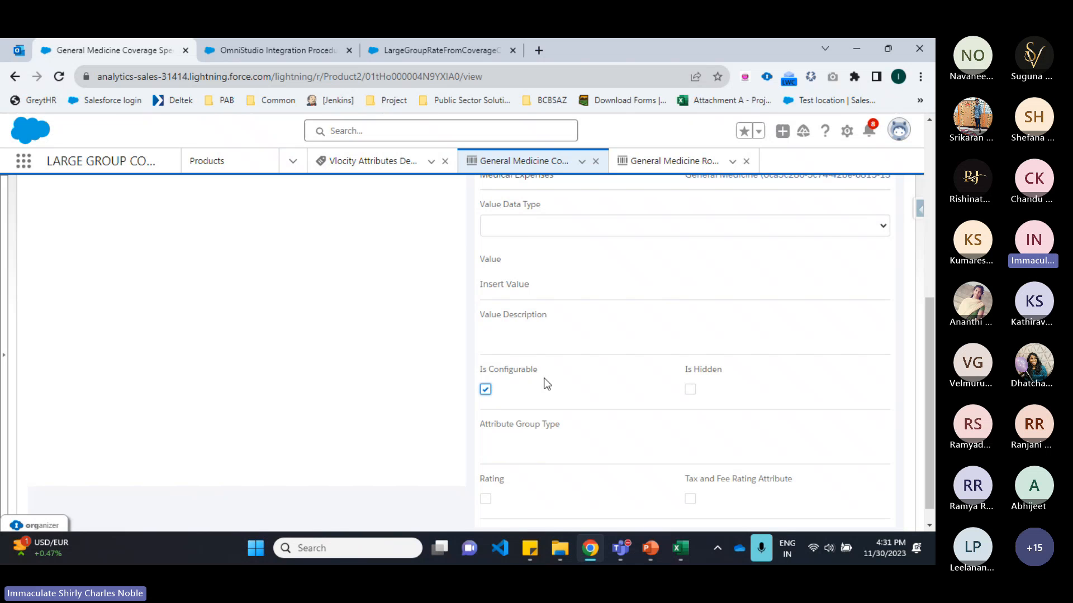
scroll(550, 347, up, 1)
click(557, 294)
click(549, 318)
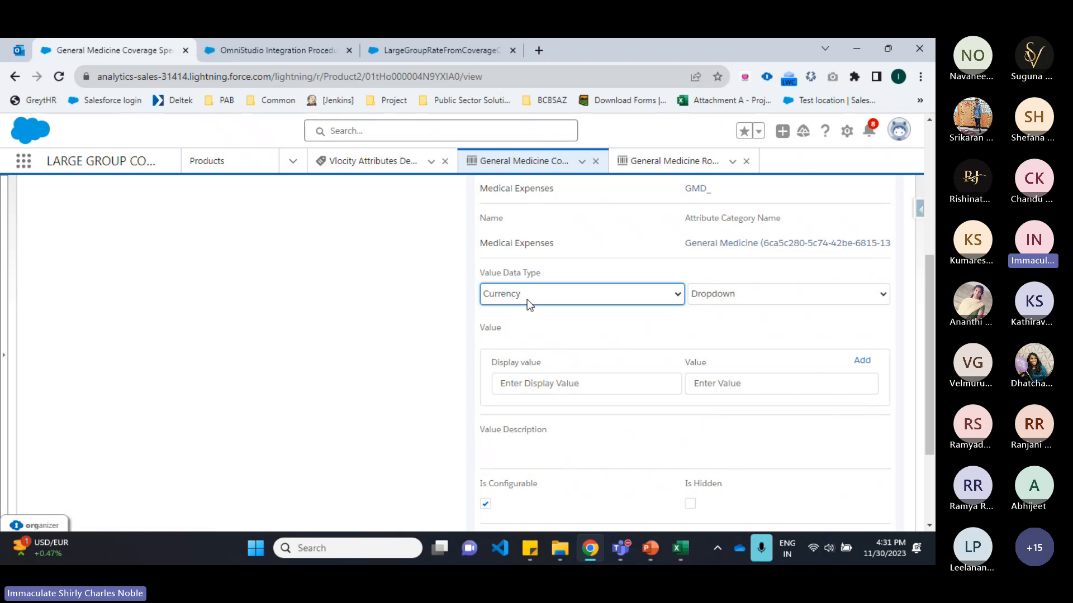
click(719, 301)
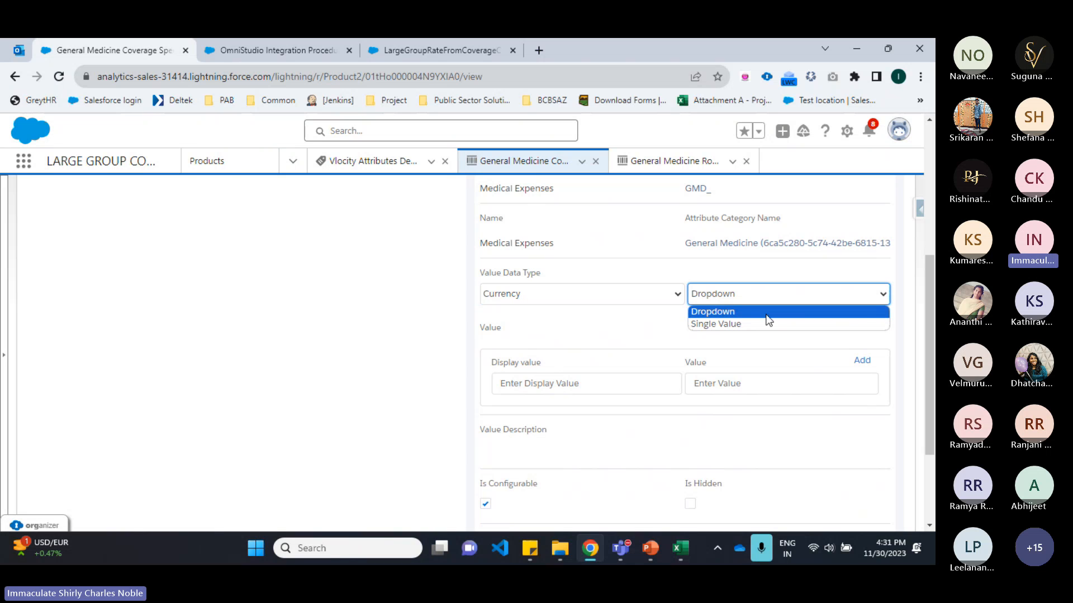
click(749, 287)
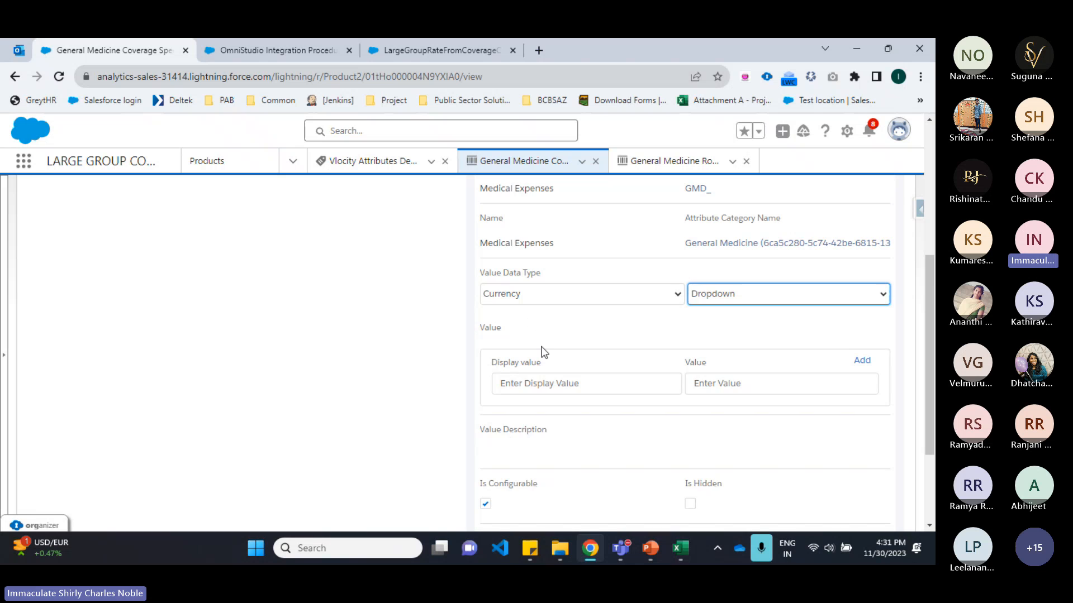
scroll(539, 355, down, 1)
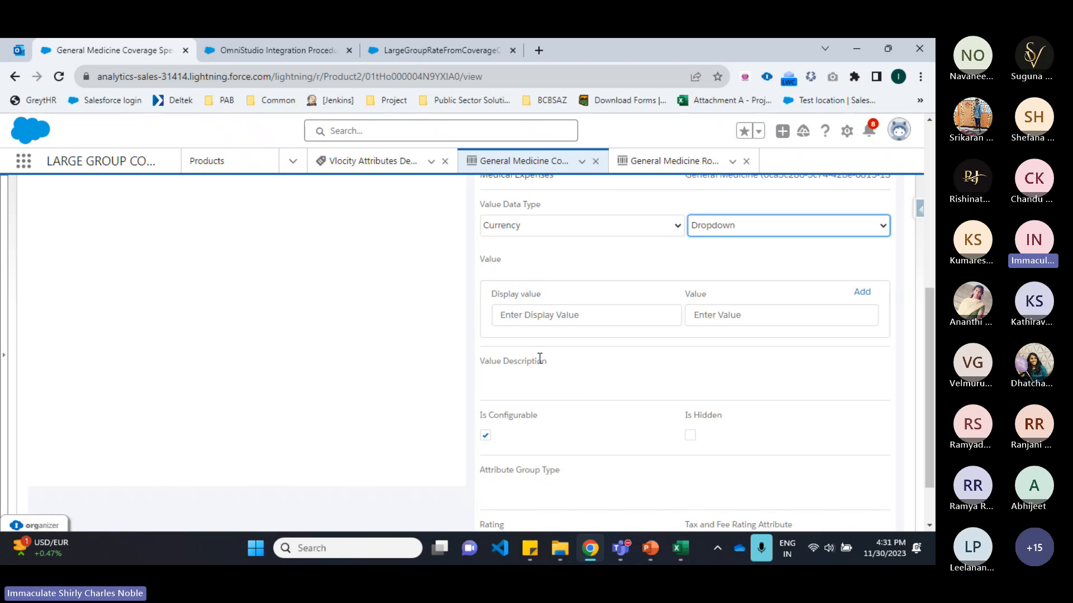
click(524, 228)
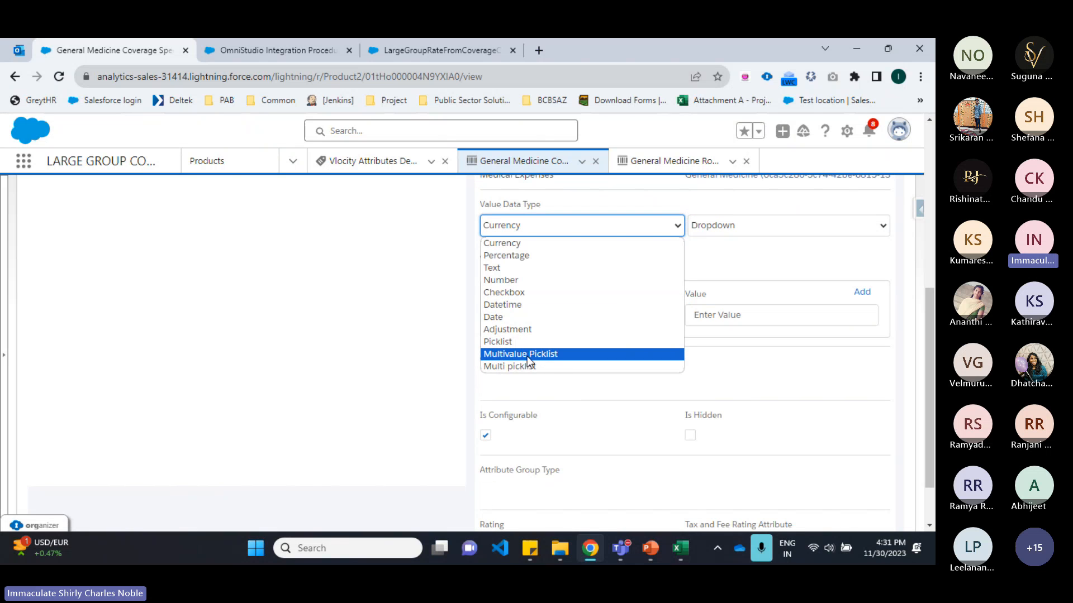
click(485, 435)
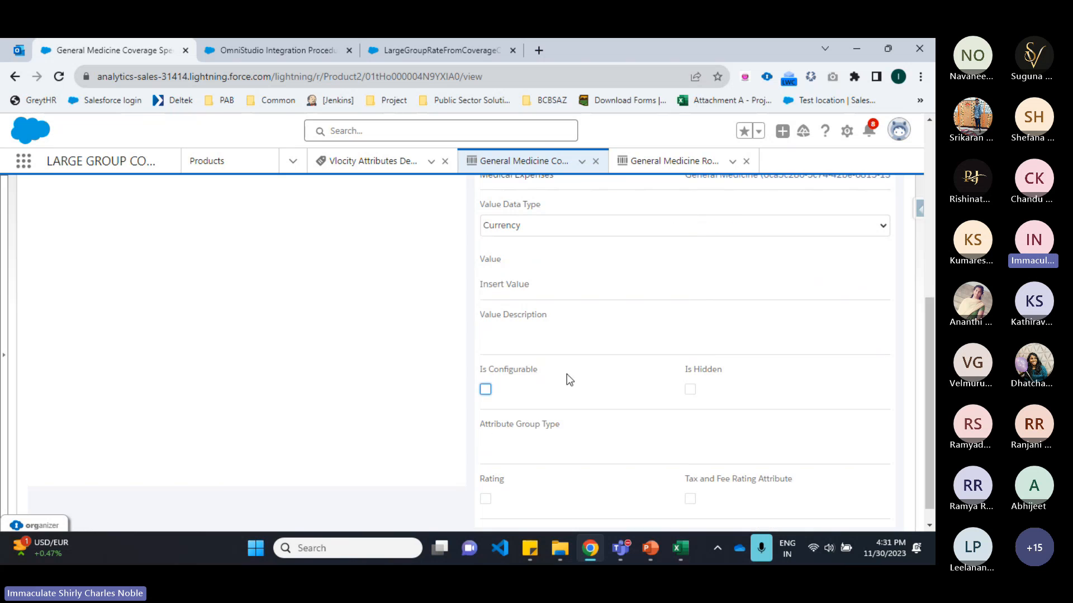
click(528, 227)
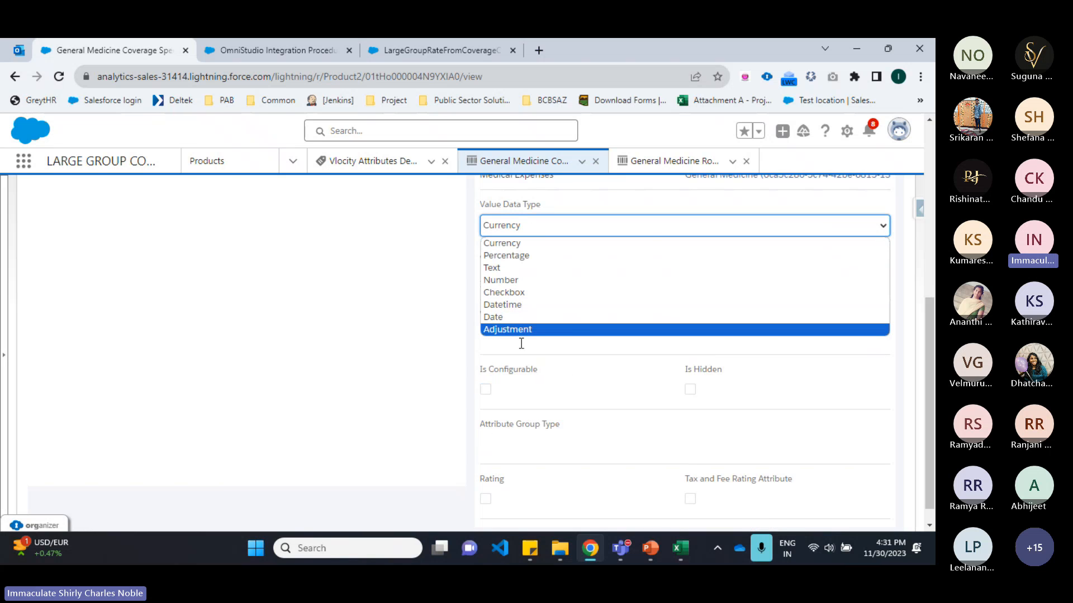
click(485, 390)
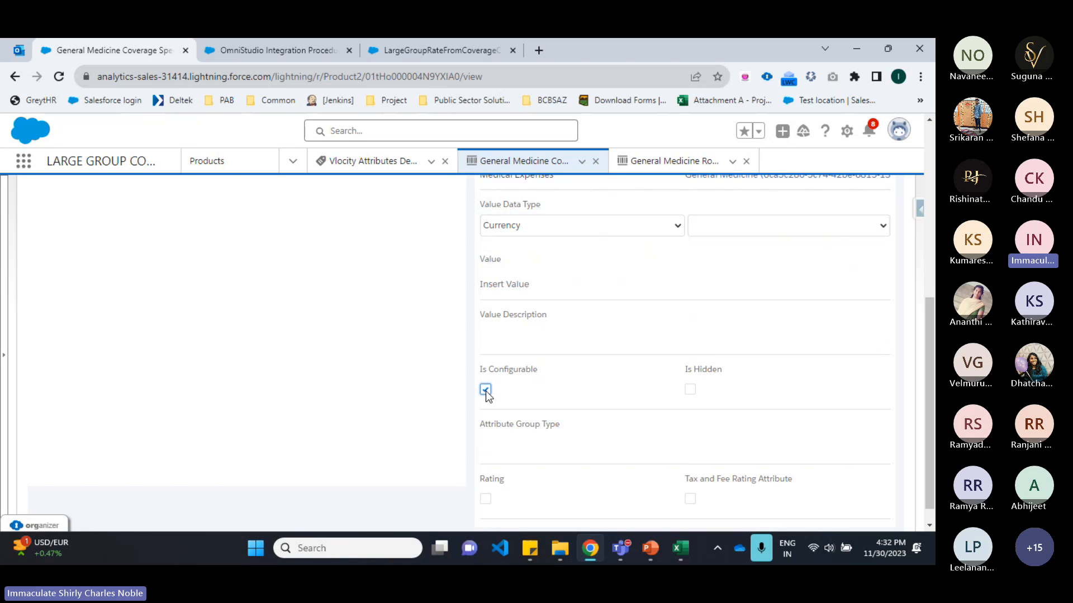
click(741, 229)
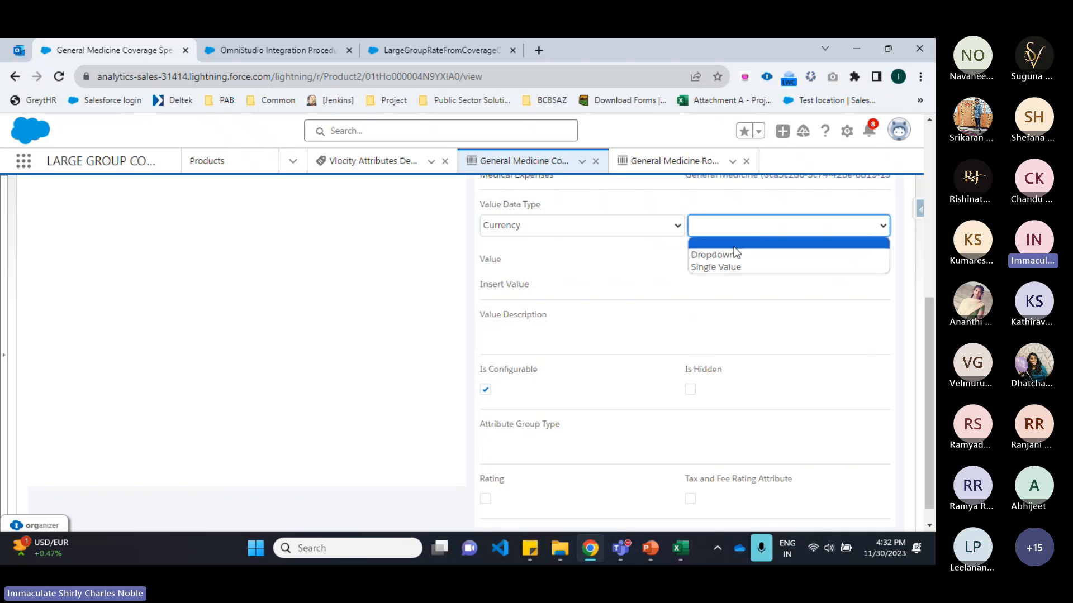
click(733, 249)
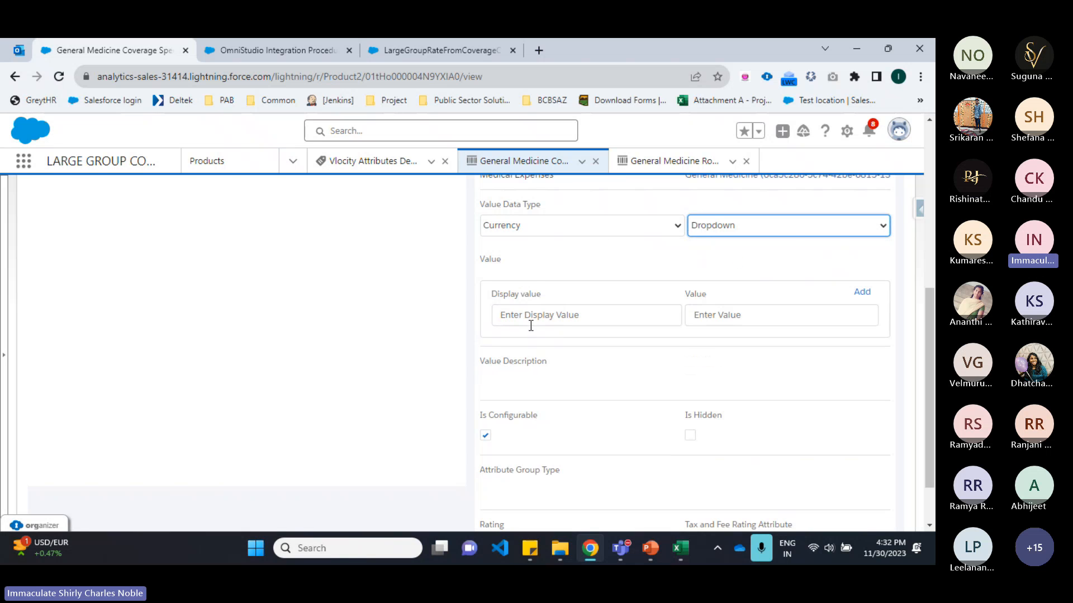
Step: Add a dropdown value with display value $ 100 and value 100
scroll(531, 311, down, 1)
scroll(532, 330, up, 2)
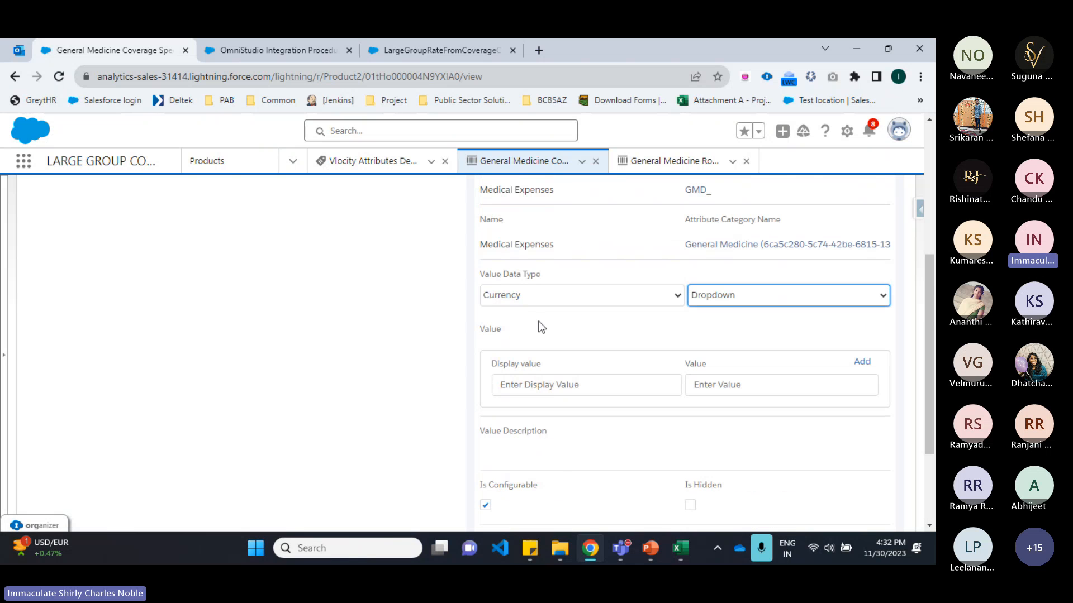
scroll(547, 289, down, 1)
drag(500, 295, 735, 292)
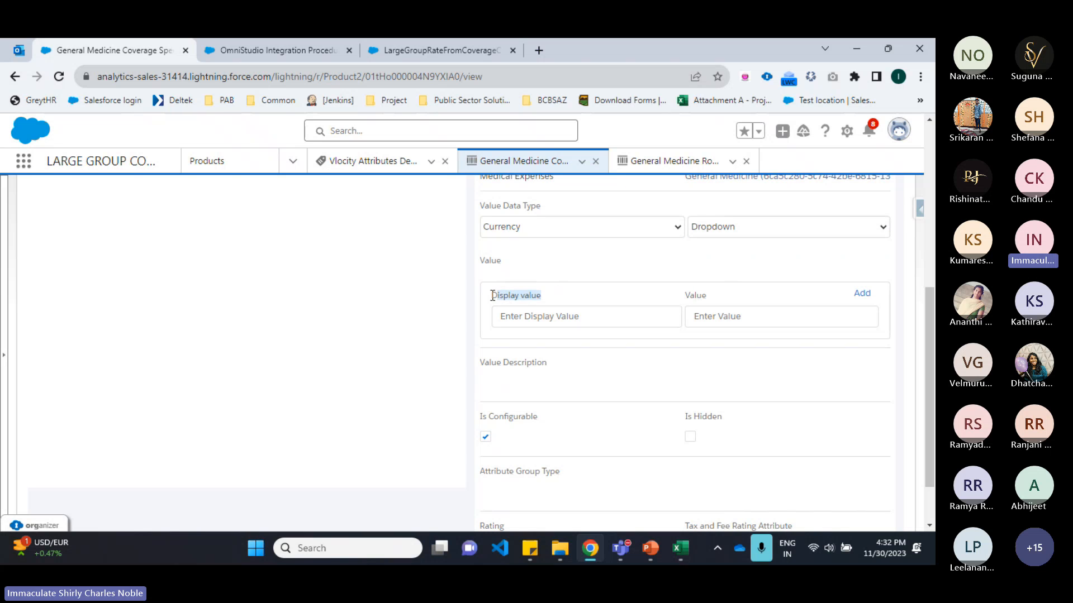
click(505, 326)
text(S)
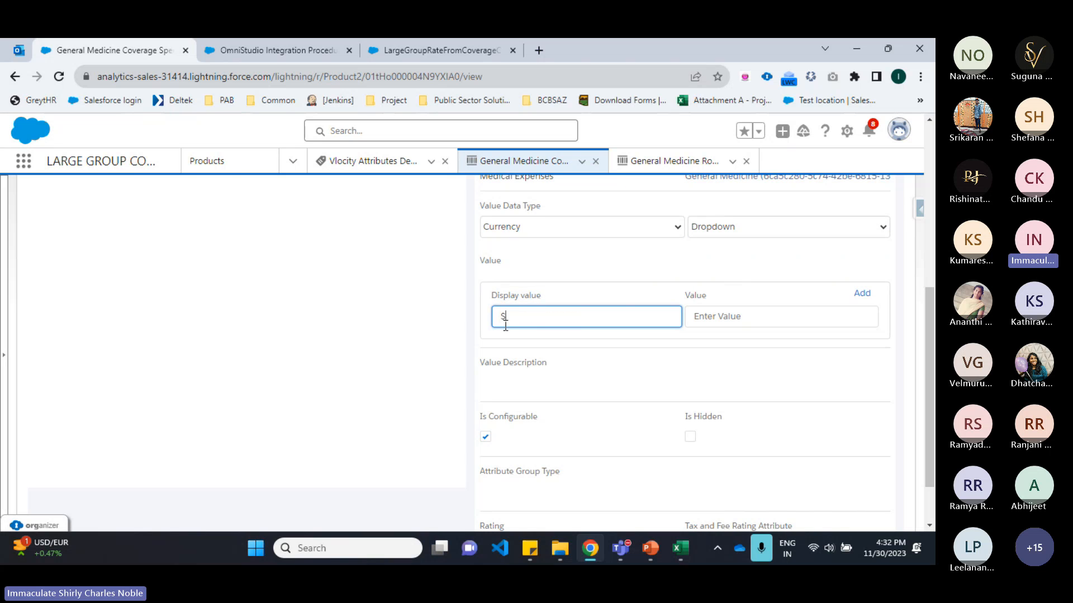
text( 100)
key(Tab)
text(100)
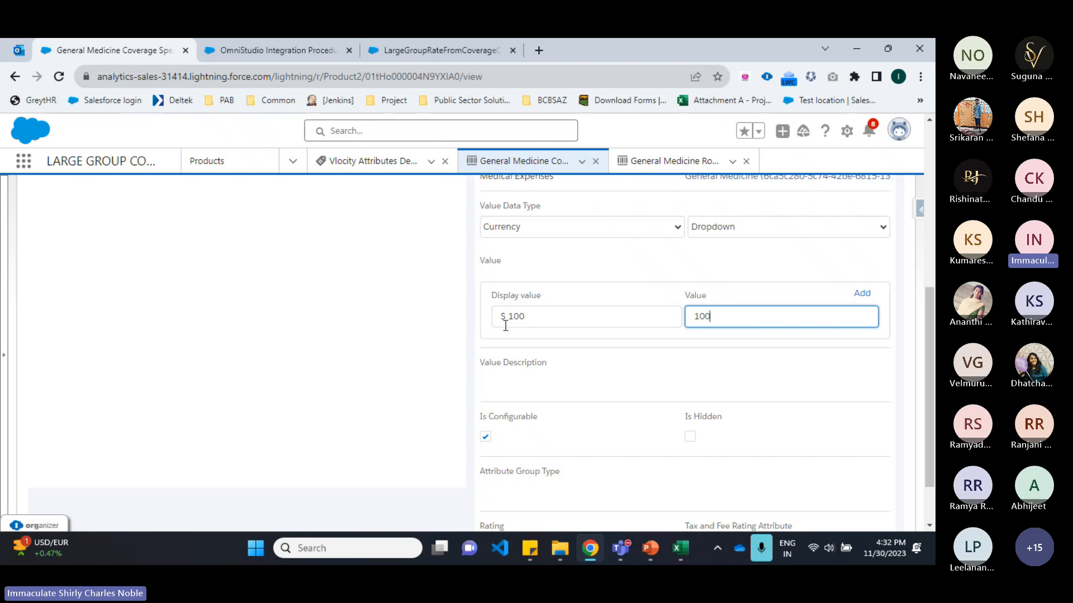
key(Return)
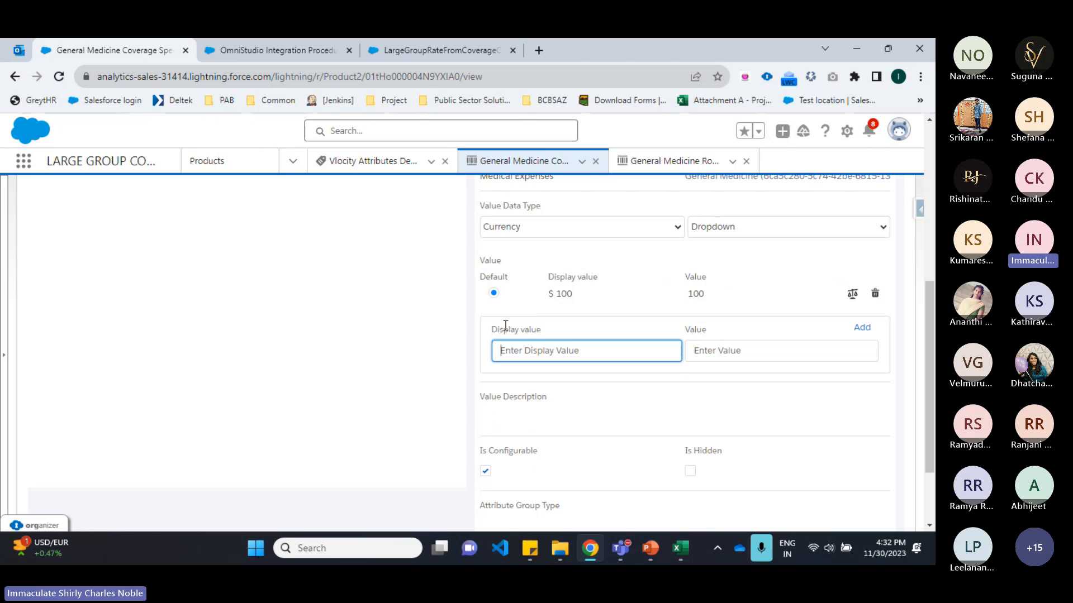
Step: Add dropdown values $ 200 with value 200 and $ 300 with value 300
text($ )
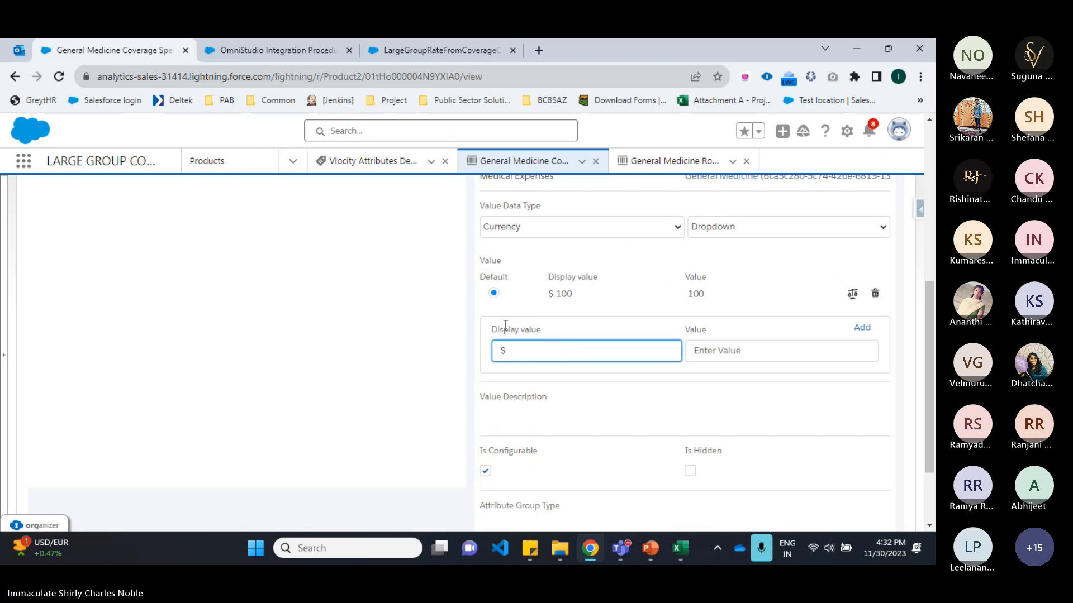
text(200)
key(Tab)
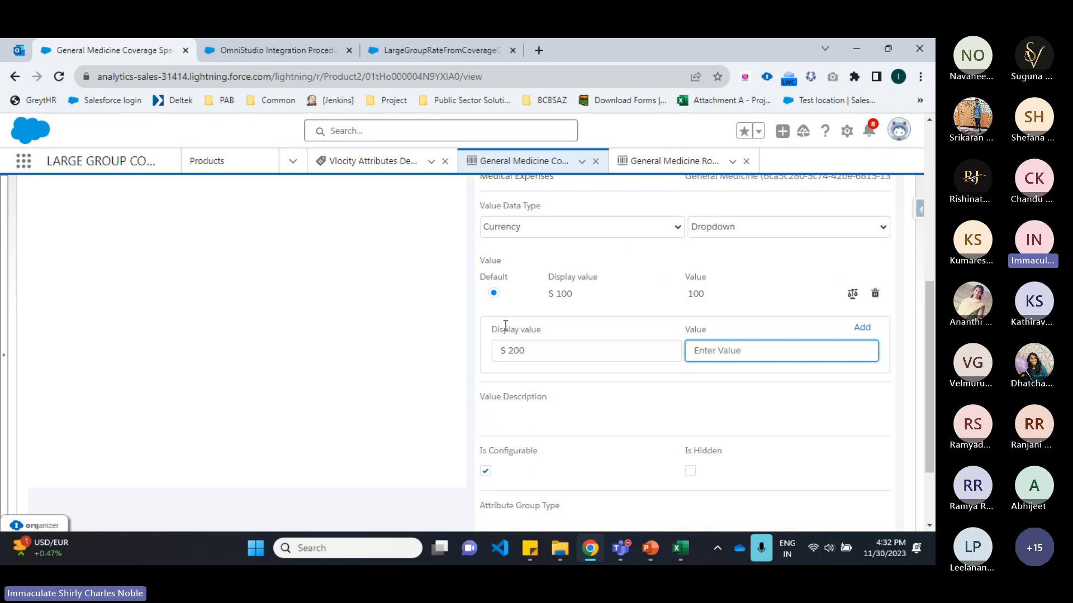
text(200)
key(Return)
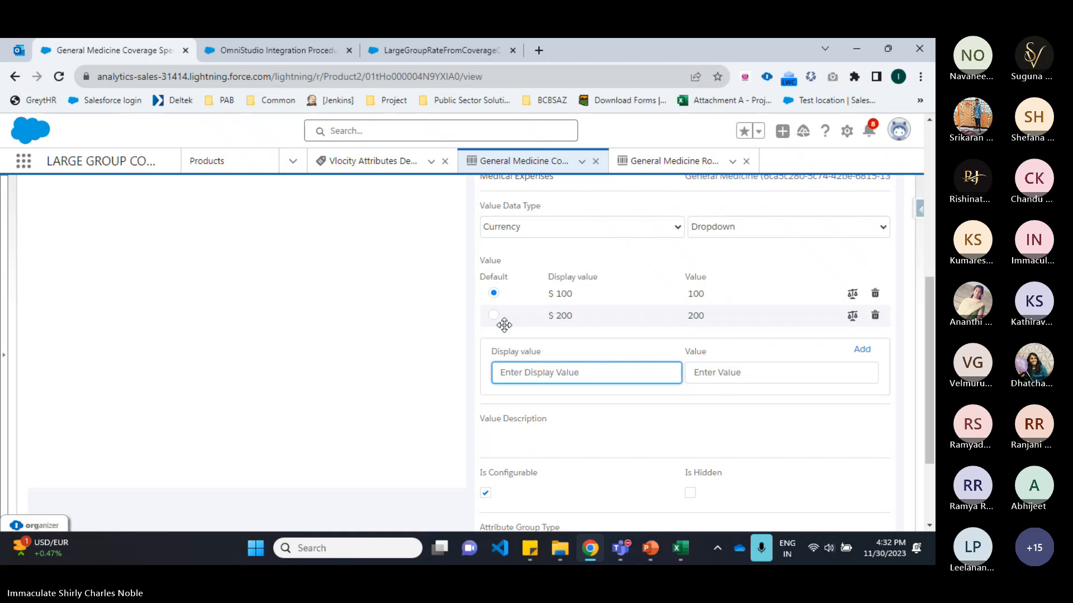
text($ 300)
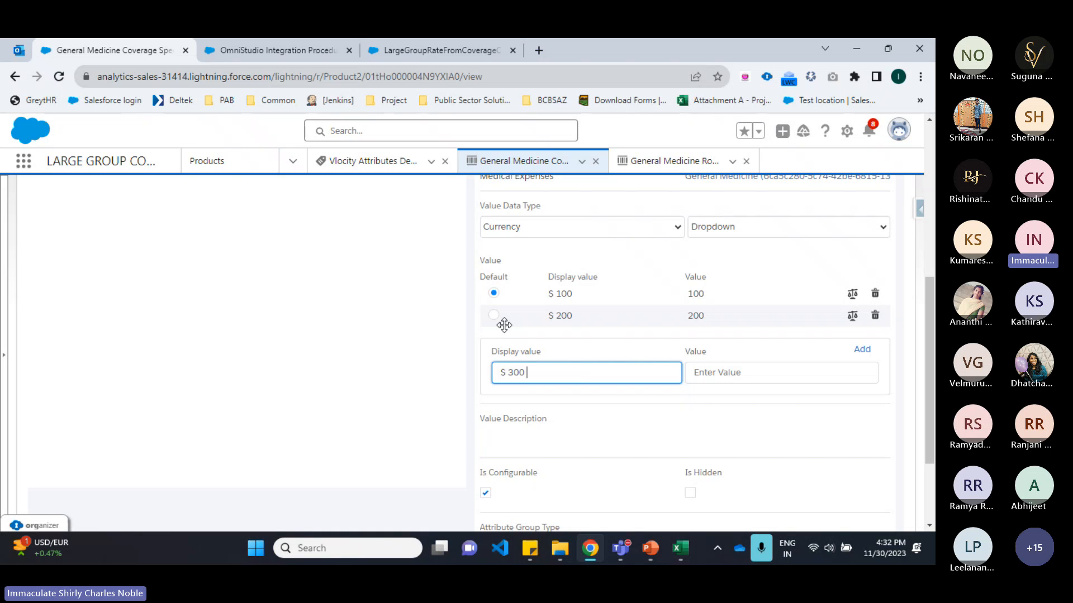
key(Tab)
text(300)
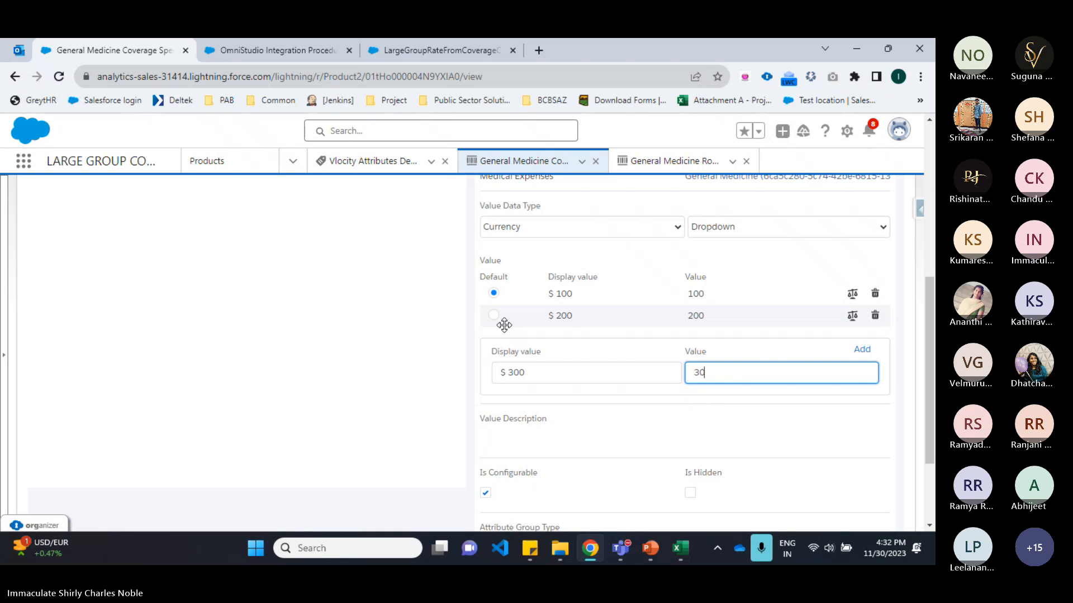
key(Return)
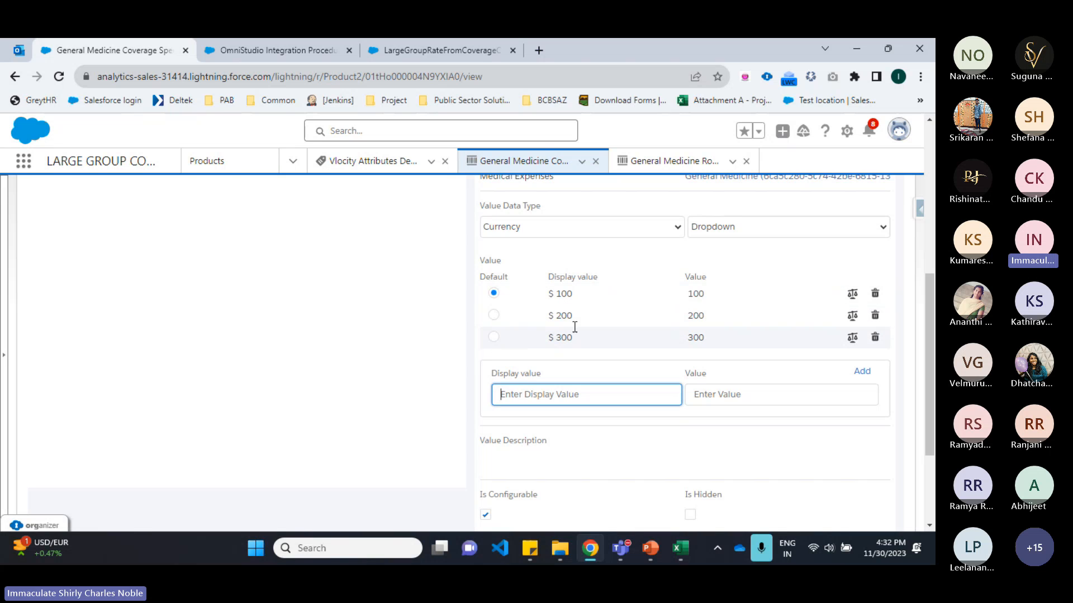
Step: Keep $ 100 as the default value and enable the Rating option for the attribute
click(494, 315)
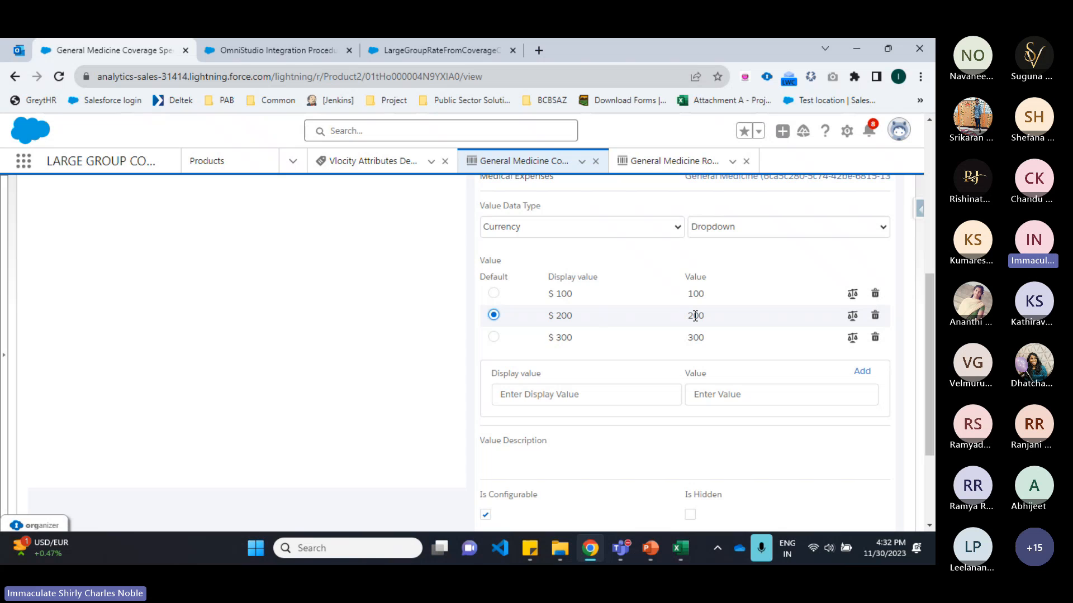
click(493, 293)
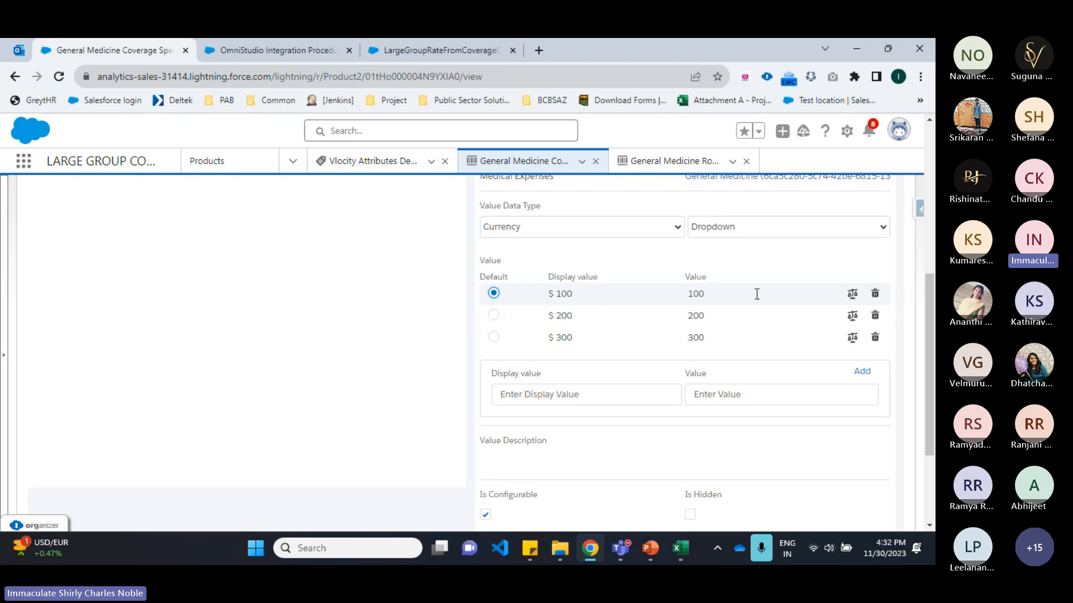
scroll(669, 279, down, 3)
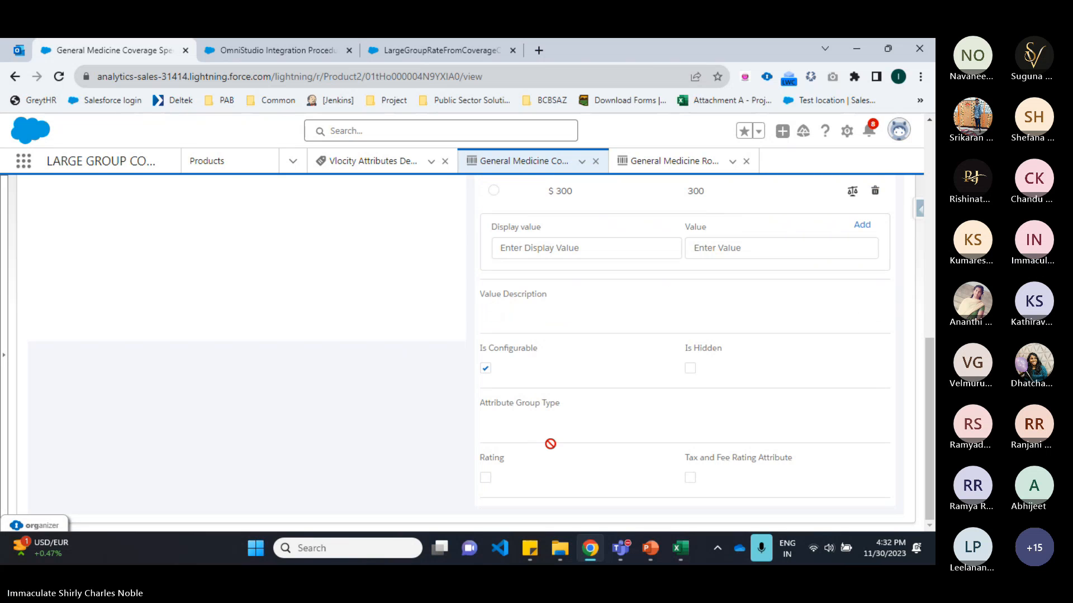
click(484, 479)
scroll(547, 371, down, 1)
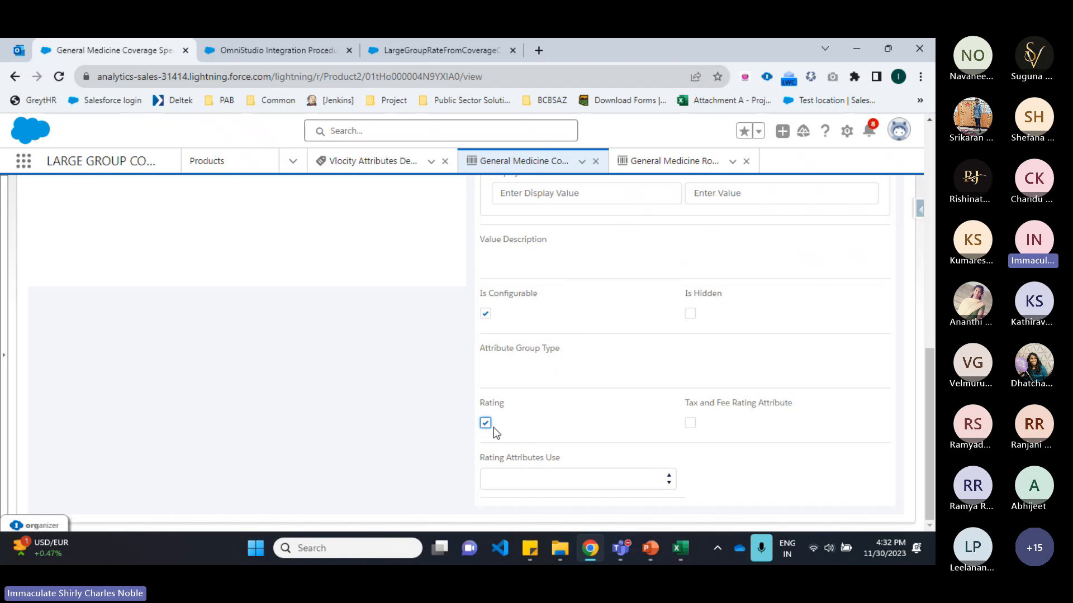
scroll(793, 304, up, 8)
scroll(804, 300, down, 3)
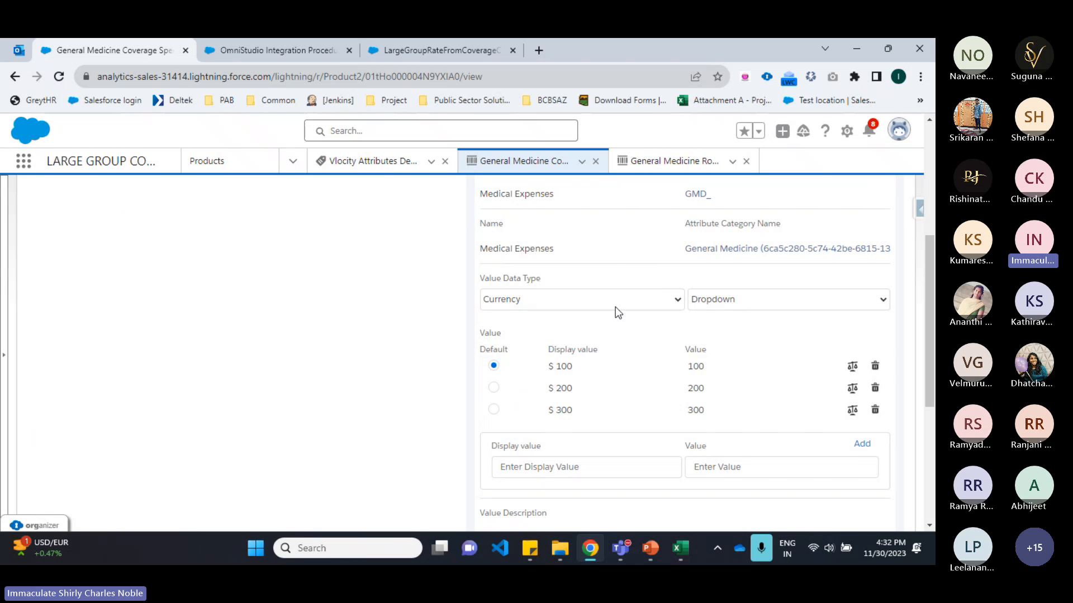
Step: Set the Medical Expenses attribute's Rating Attributes Use to Input
scroll(783, 364, down, 5)
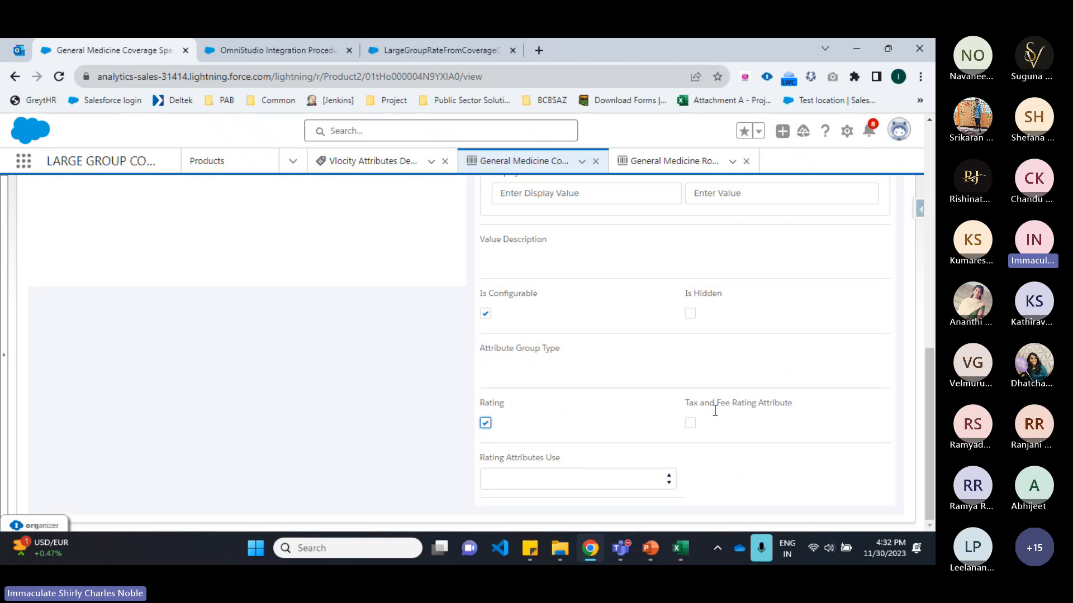
click(575, 482)
click(572, 419)
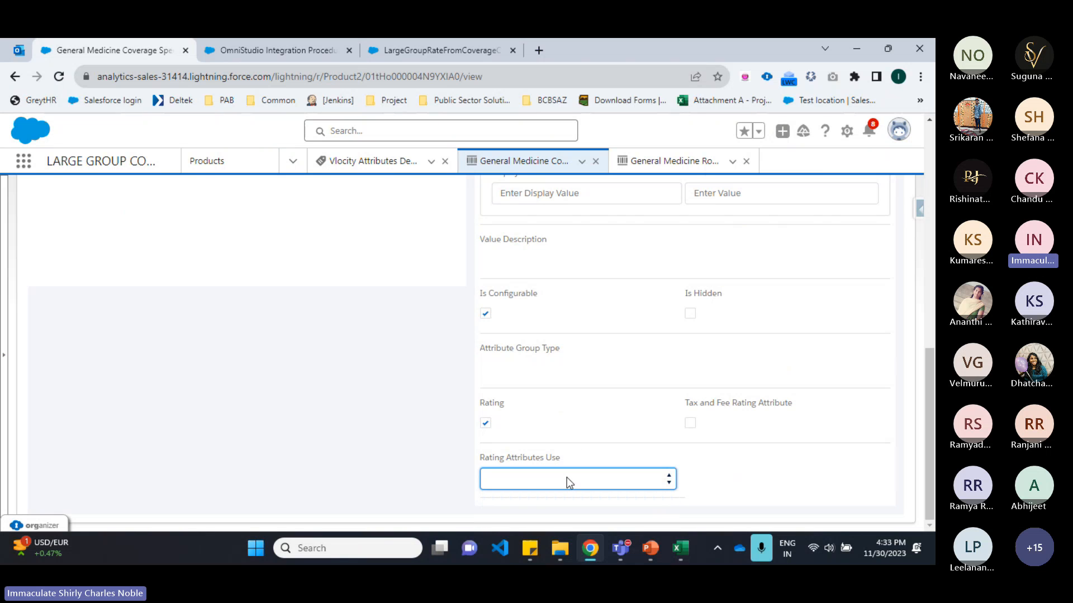
click(519, 480)
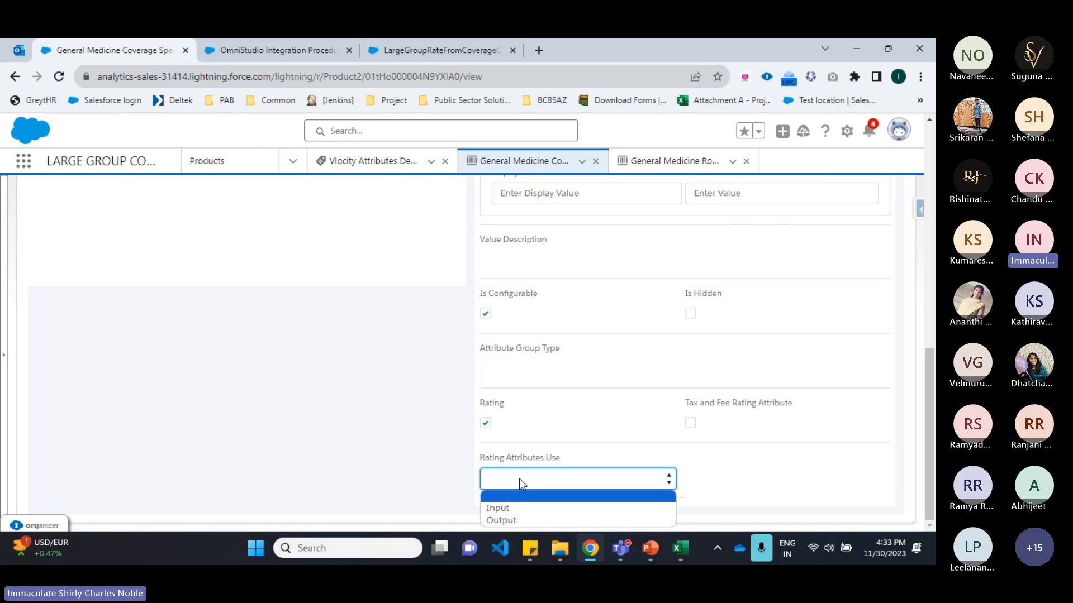
click(506, 507)
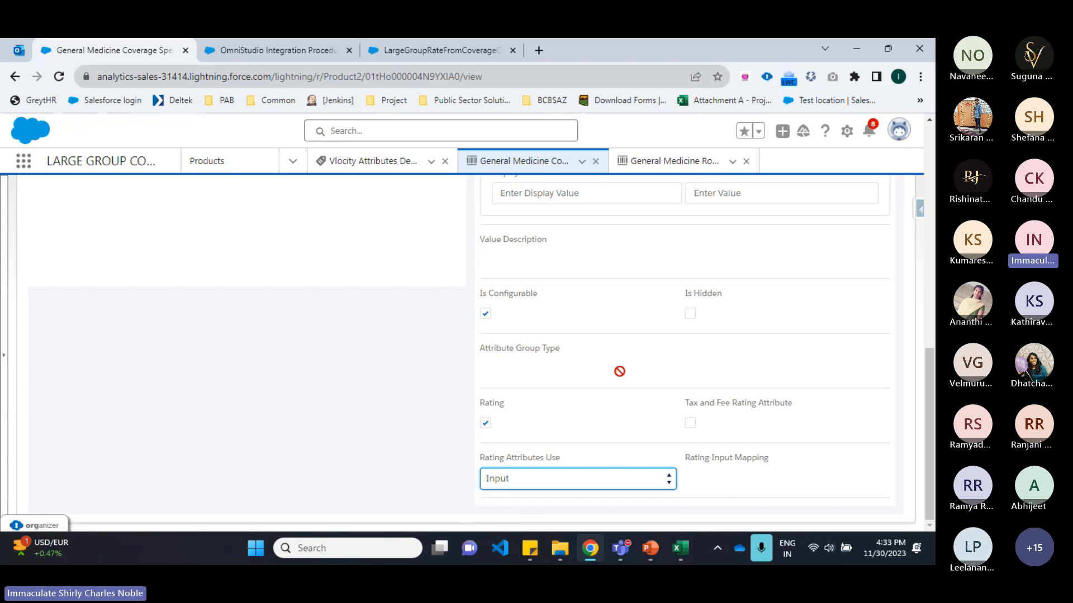
Step: Enter ME_001 as the Rating Input Mapping for Medical Expenses
scroll(619, 371, up, 2)
scroll(533, 339, down, 2)
click(750, 486)
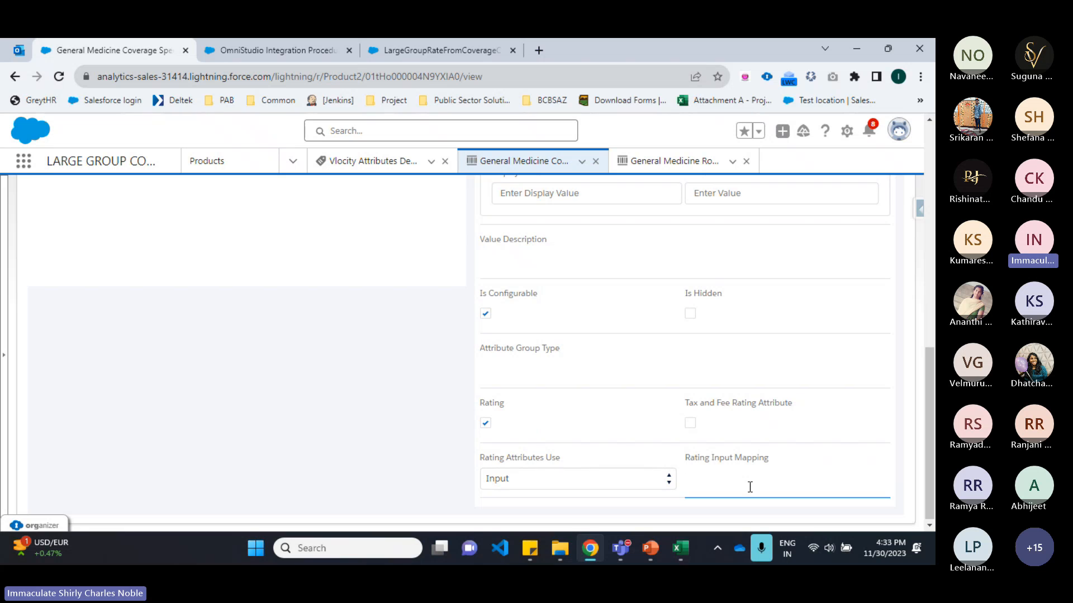
text(M)
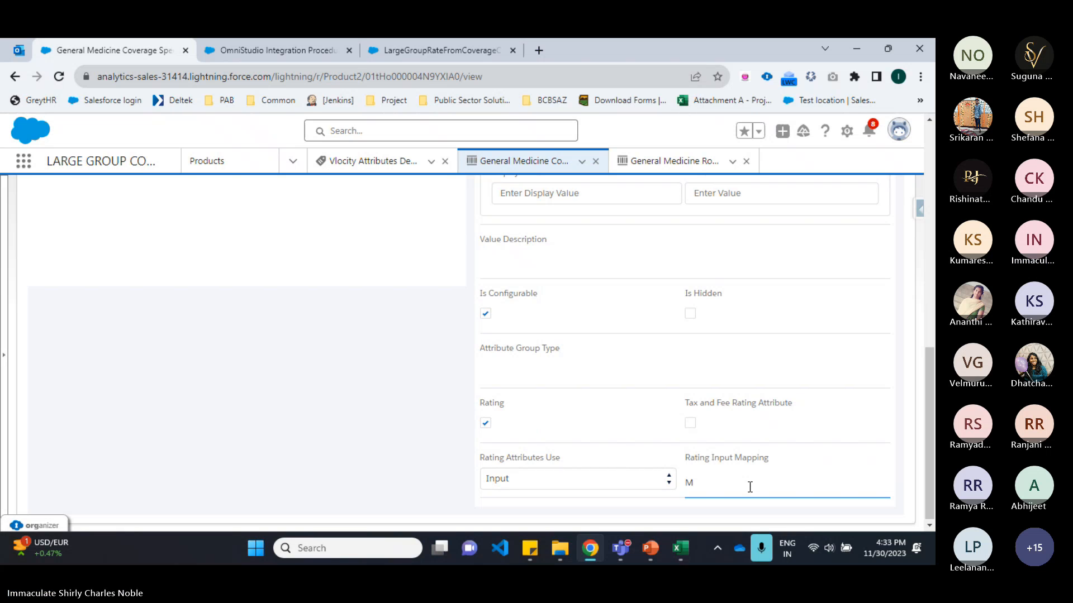
text(E_001)
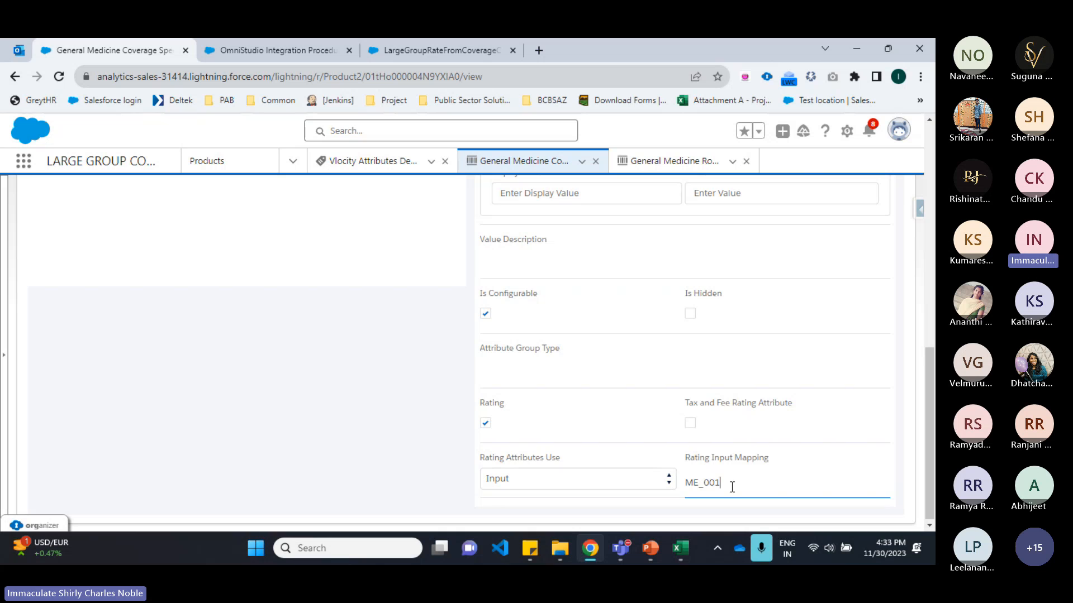
drag(731, 487, 694, 484)
double_click(707, 484)
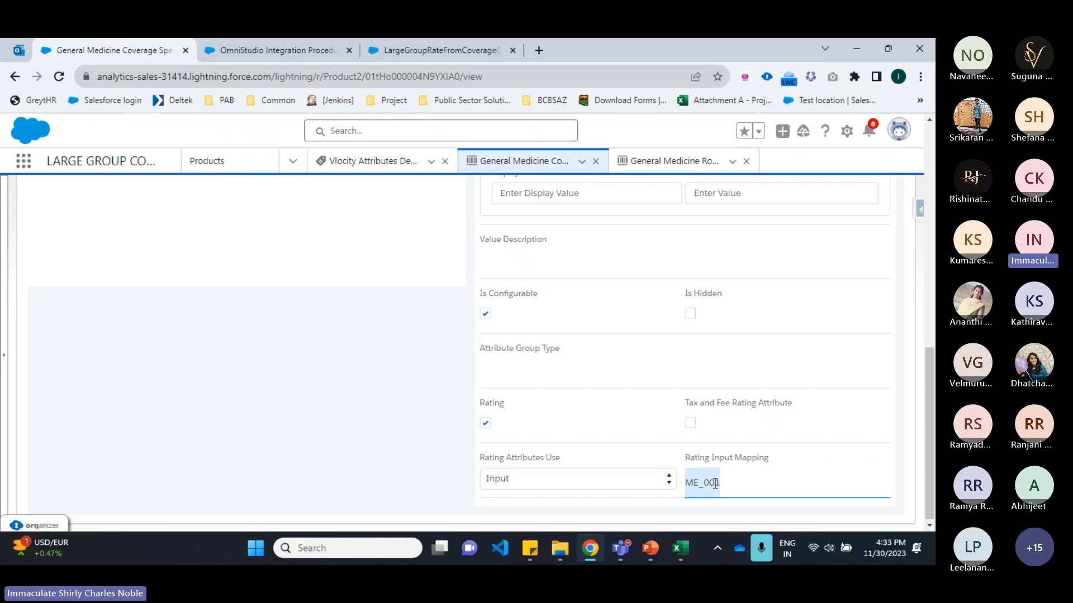
Step: Save the Medical Expenses attribute on the coverage spec product and dismiss the confirmation
scroll(715, 484, up, 8)
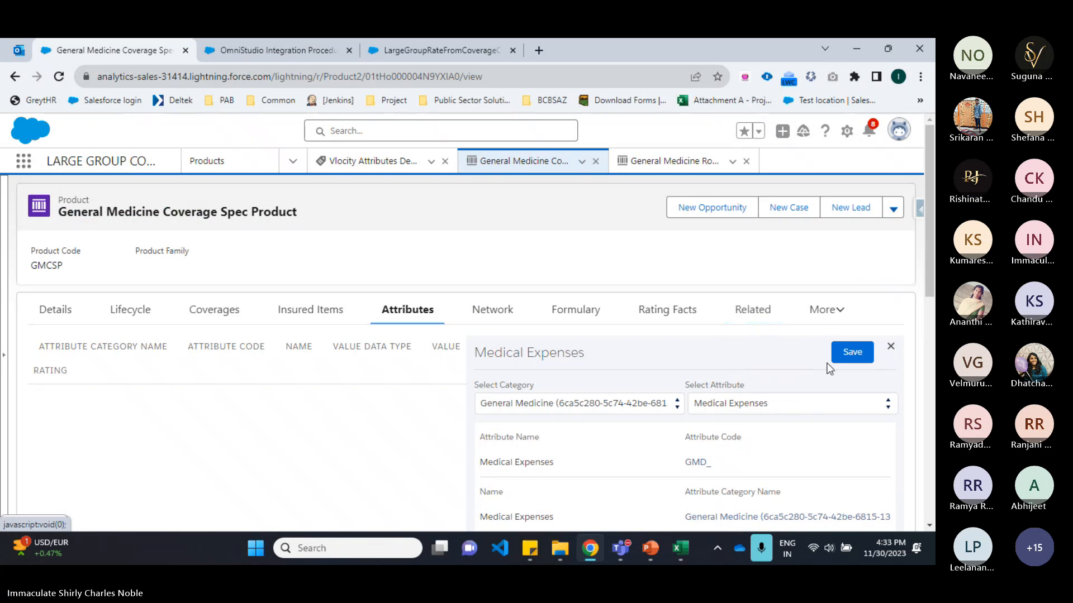
click(853, 352)
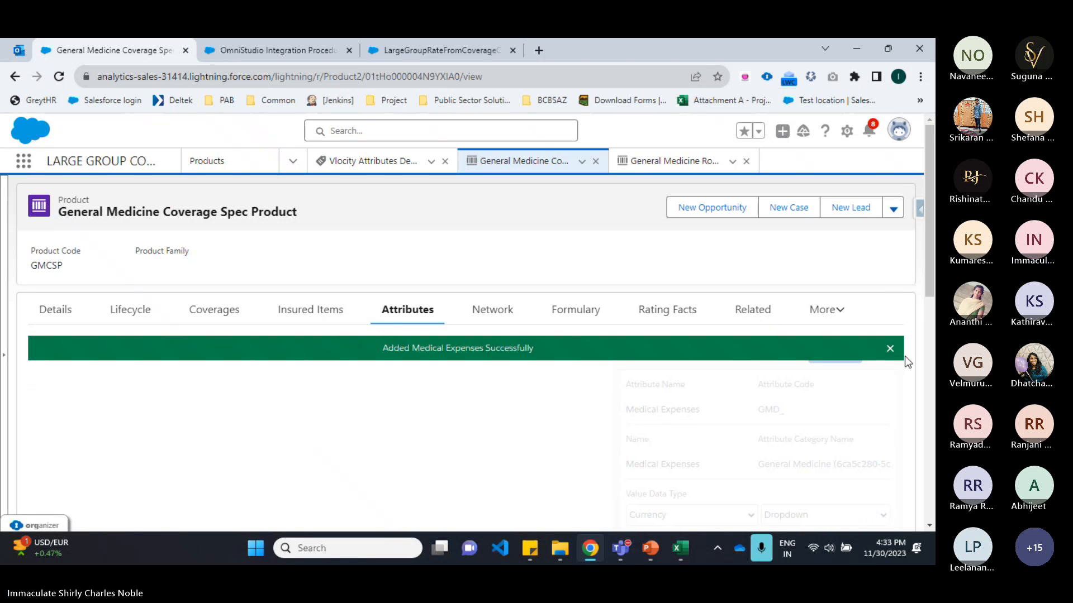
click(890, 349)
Step: Start a new attribute assignment and pick category General Medicine and attribute Emergency Service
scroll(748, 313, down, 1)
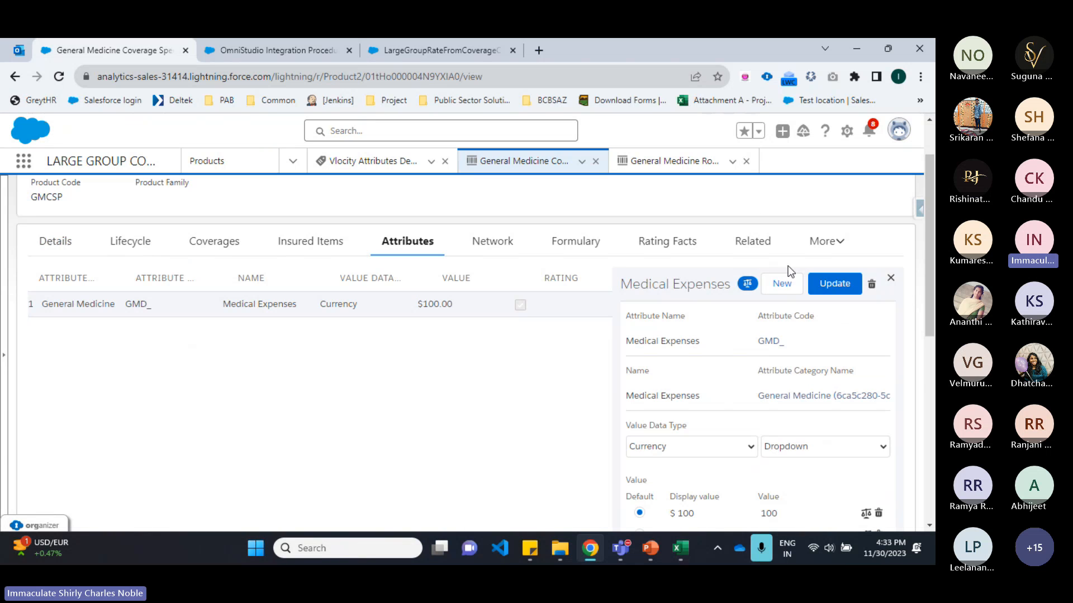
click(790, 284)
click(512, 337)
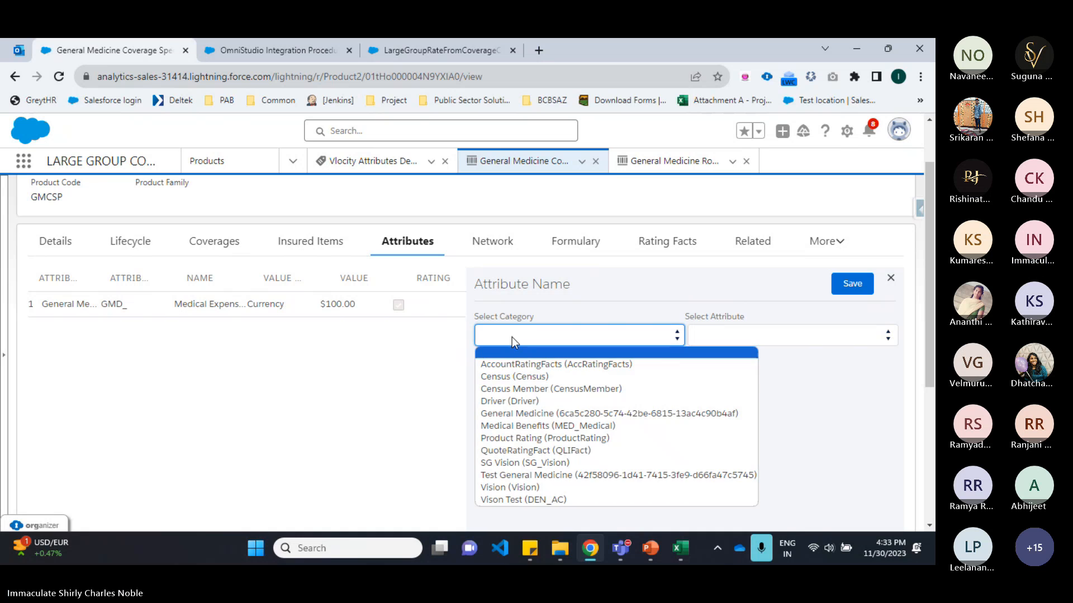
click(515, 414)
click(752, 336)
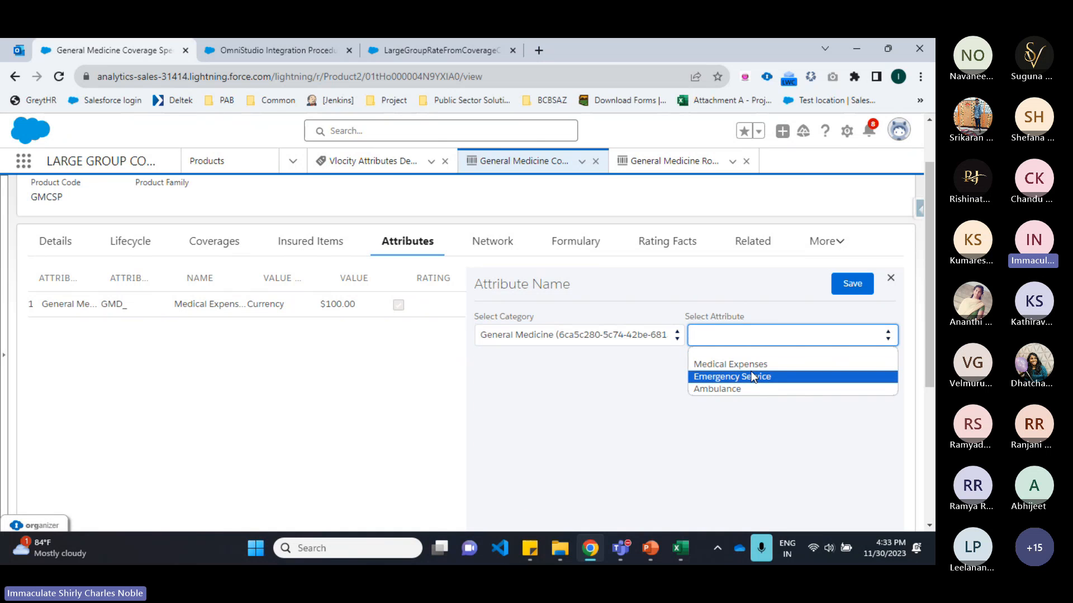
click(754, 377)
Step: Set the Emergency Service value data type to Currency with Dropdown entry
scroll(588, 358, down, 3)
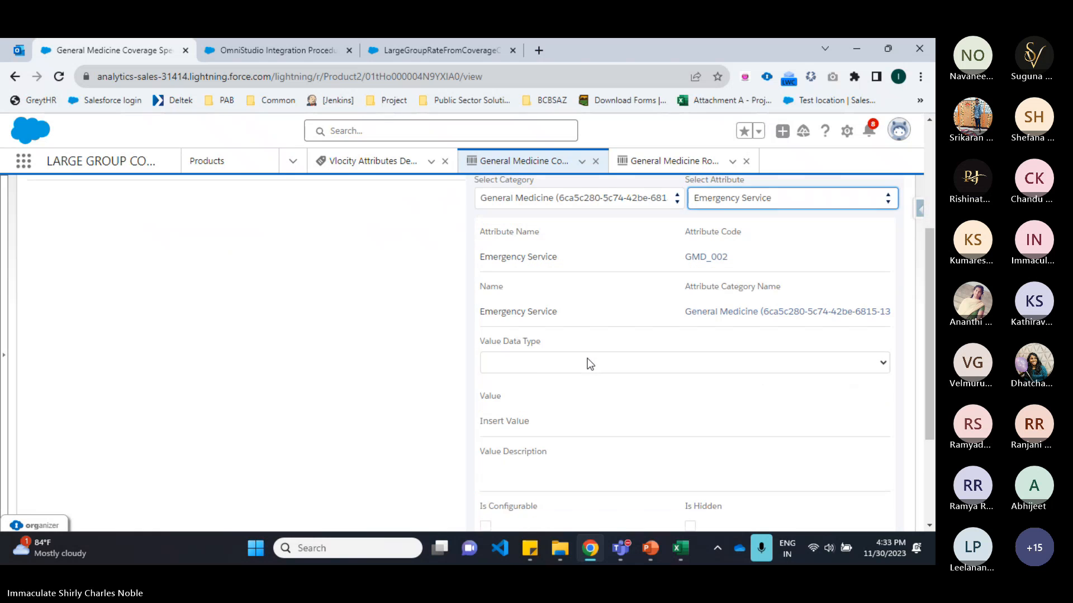
click(536, 362)
click(536, 392)
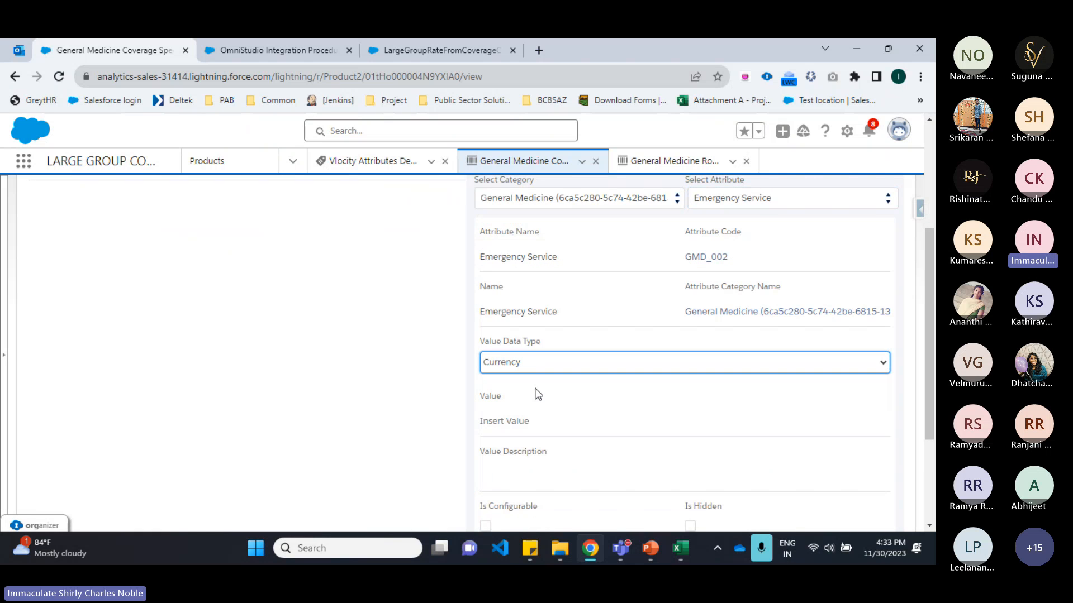
scroll(537, 394, down, 3)
click(489, 390)
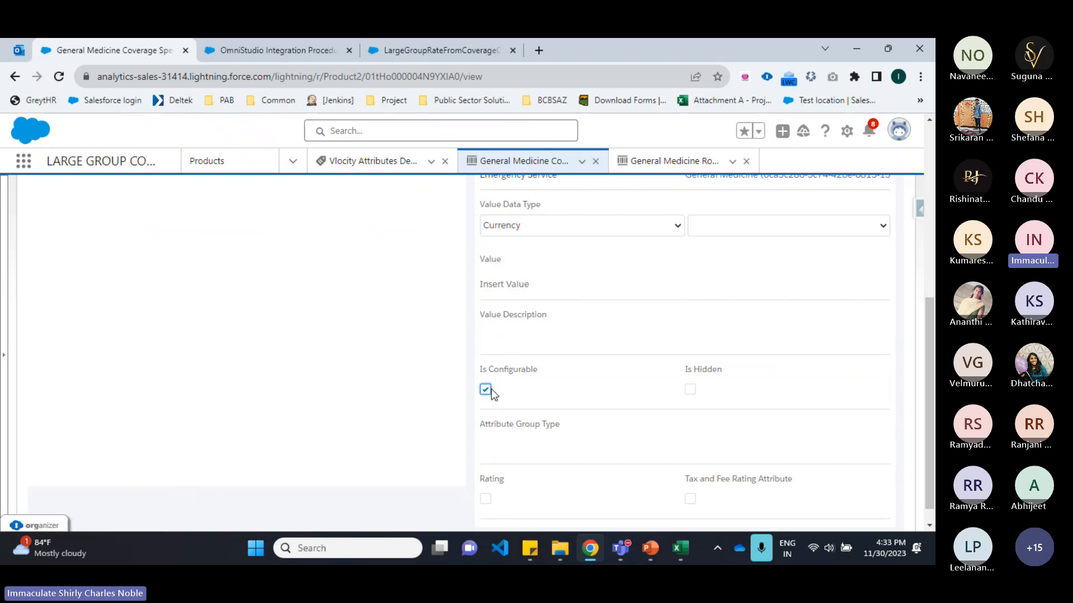
click(756, 232)
click(743, 256)
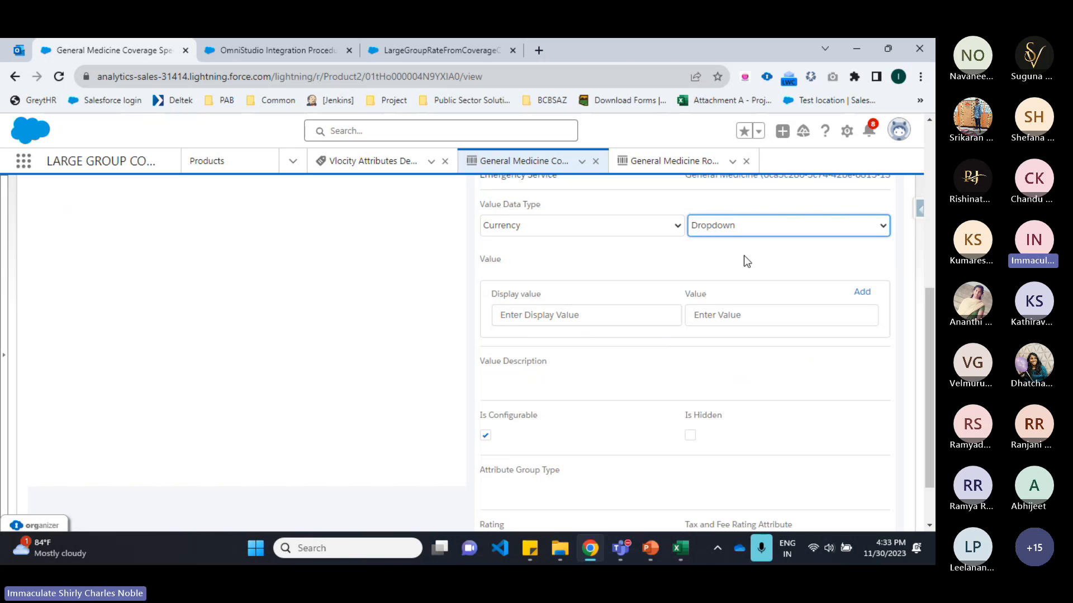
Step: Add a dropdown value with display value $ 100 and value 100
click(511, 324)
text($ )
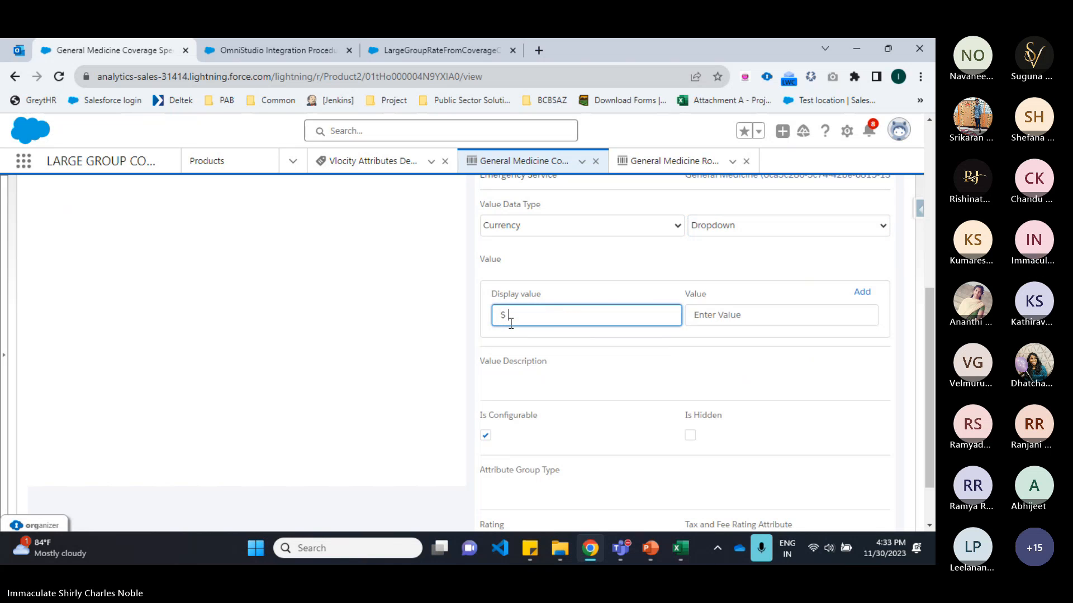
text(100)
key(Tab)
text(100)
key(Return)
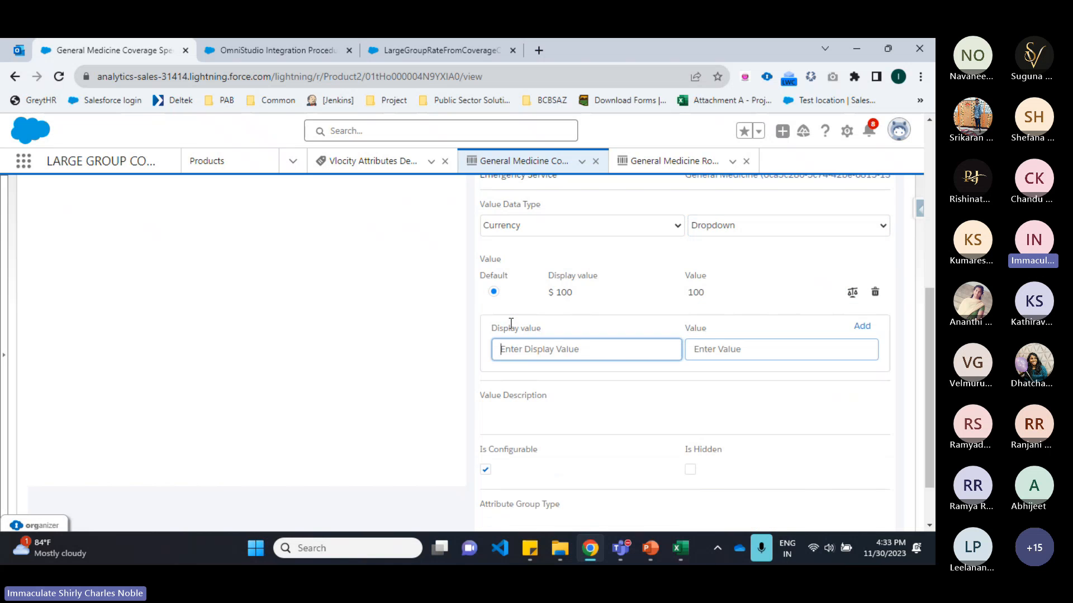
Step: Add dropdown values $ 200 with value 200 and $ 300 with value 300
text($ 200)
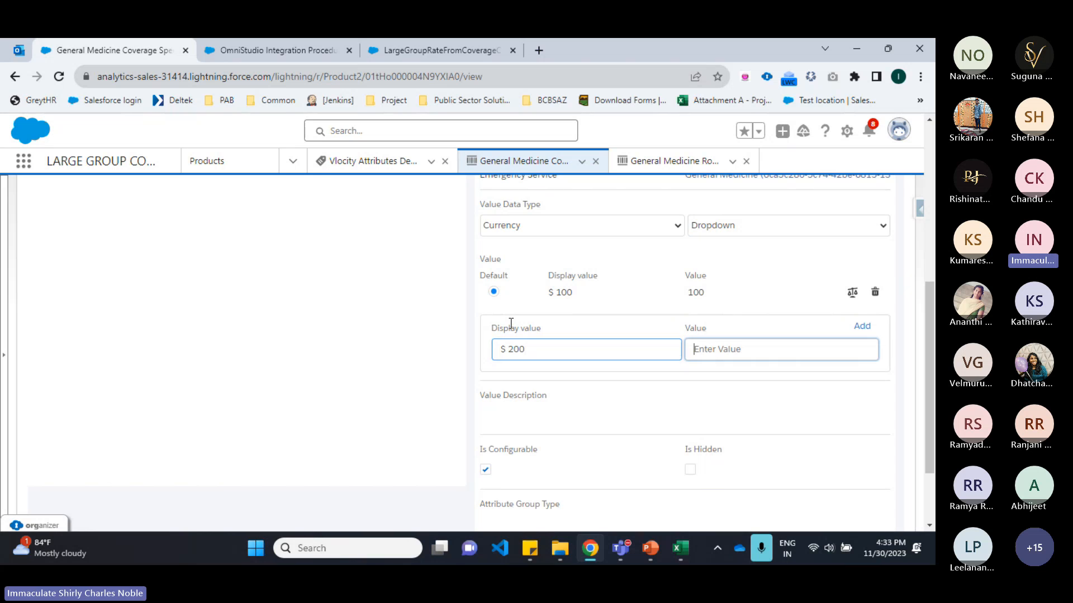
key(Tab)
text(200)
key(Return)
text($)
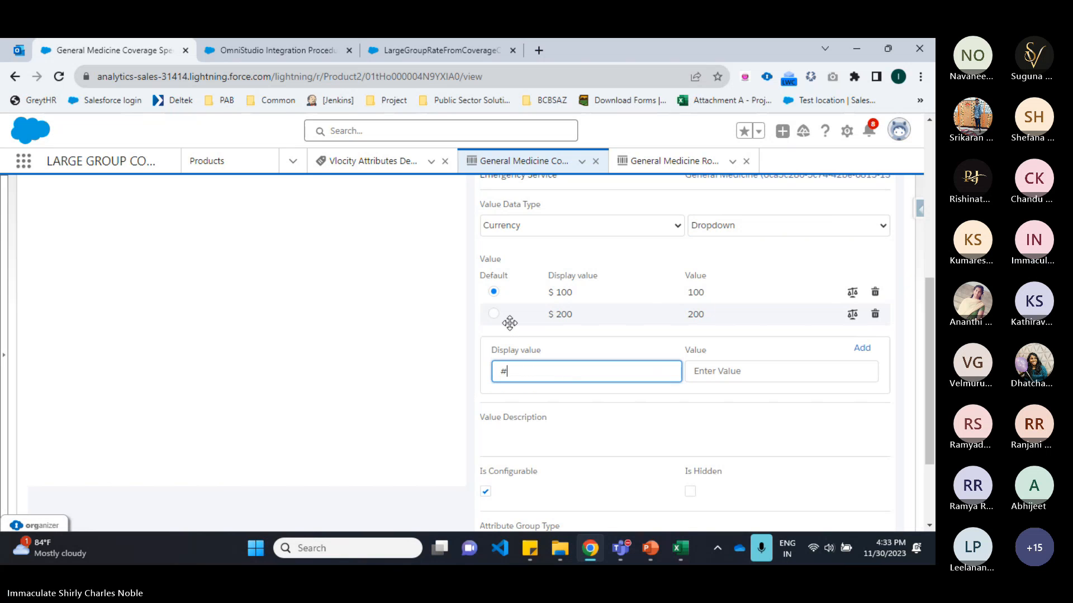
key(BackSpace)
text($ 300)
key(Tab)
text(30)
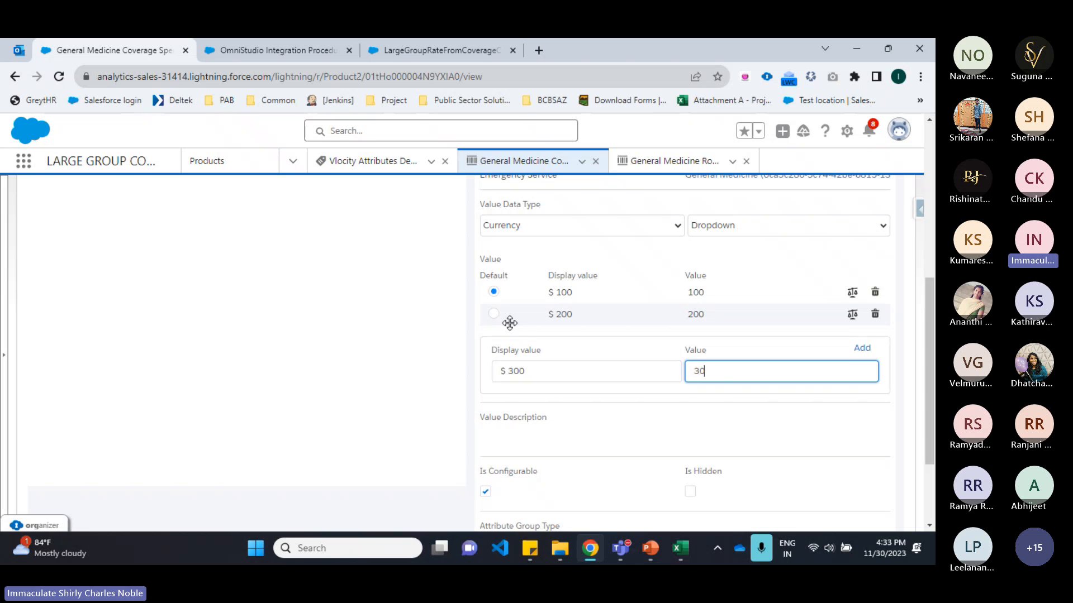
key(Return)
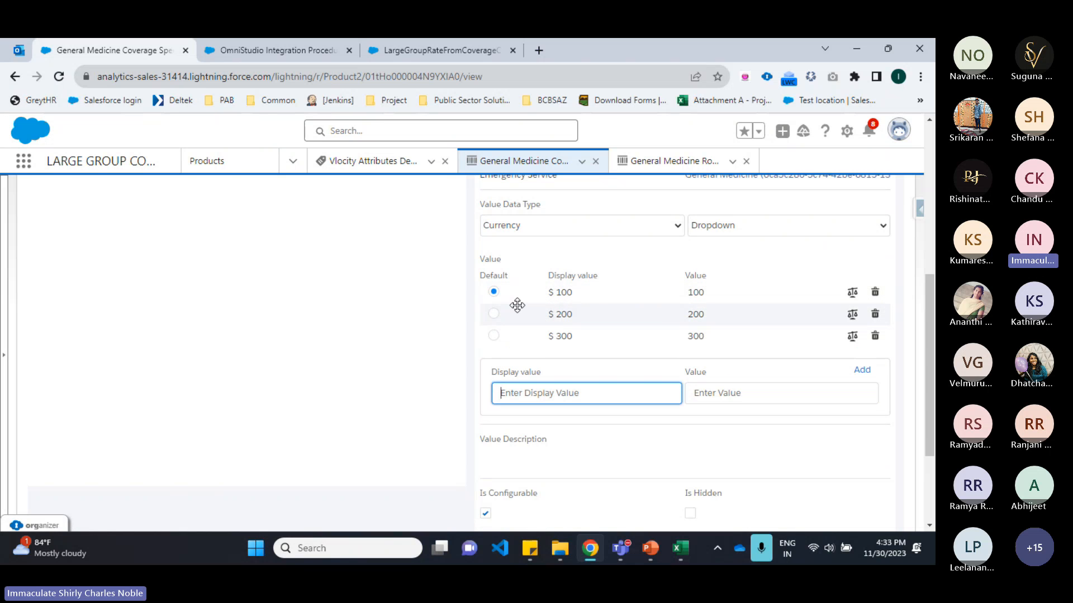
Step: Make $ 200 the default value and enable the Rating option for Emergency Service
click(494, 314)
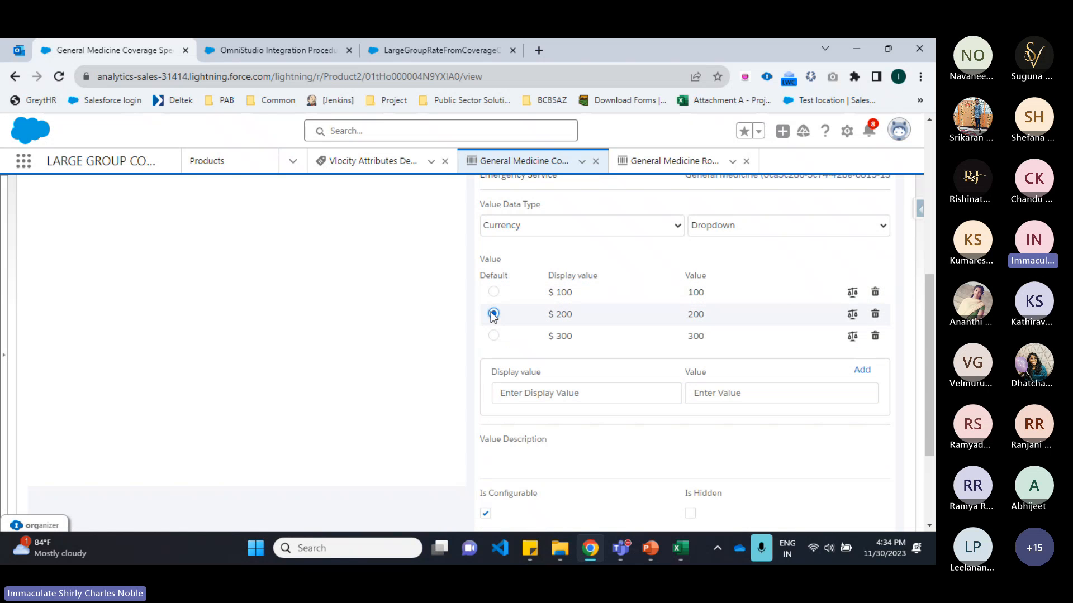
scroll(551, 319, down, 3)
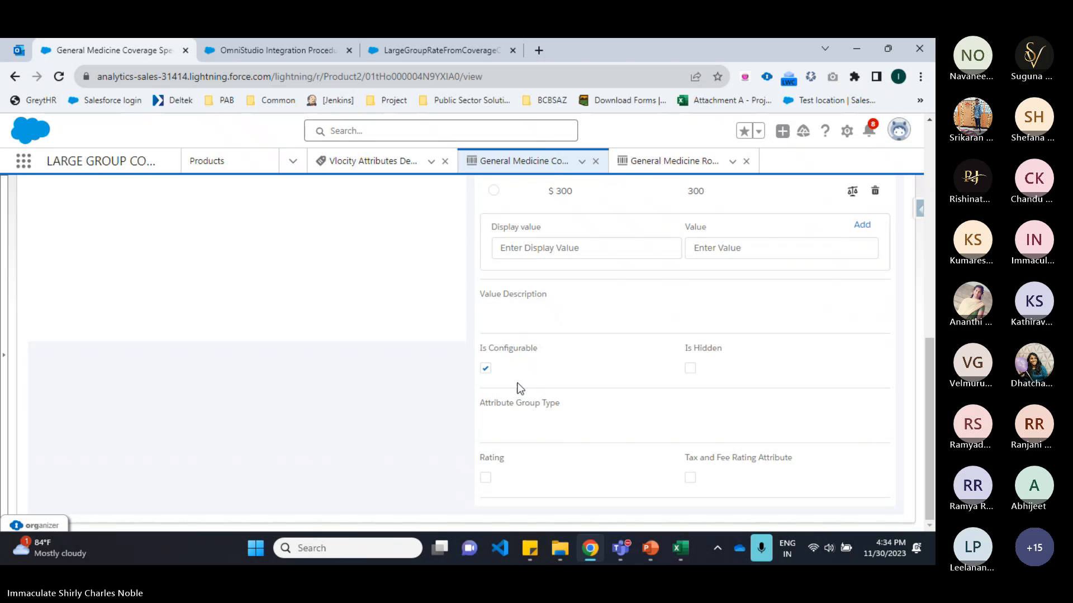
click(486, 479)
scroll(537, 360, down, 1)
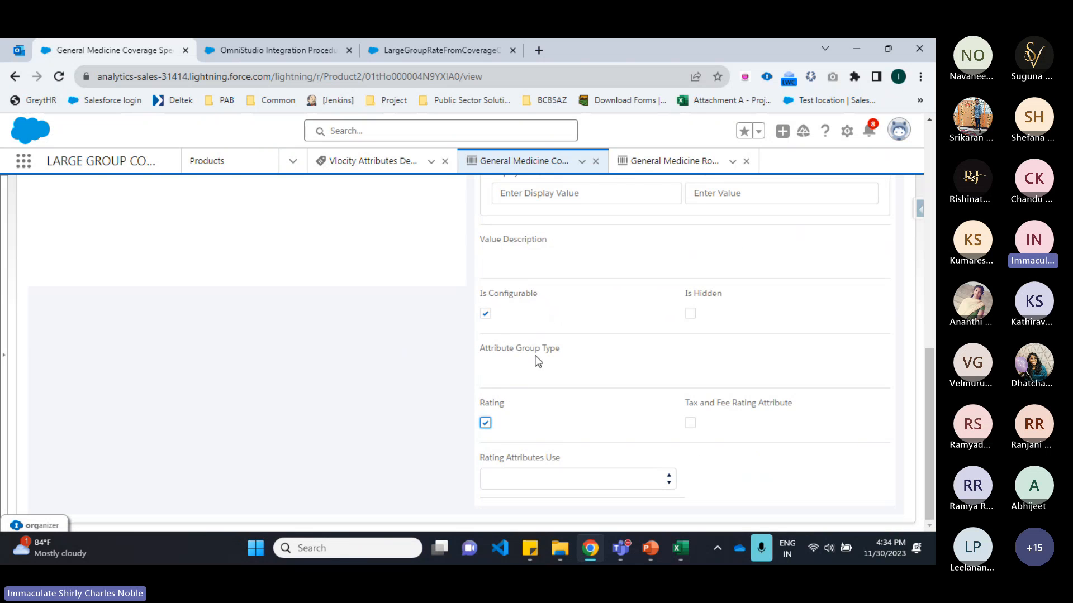
Step: Set Rating Attributes Use to Input and the Rating Input Mapping to ES_001
click(525, 488)
click(525, 509)
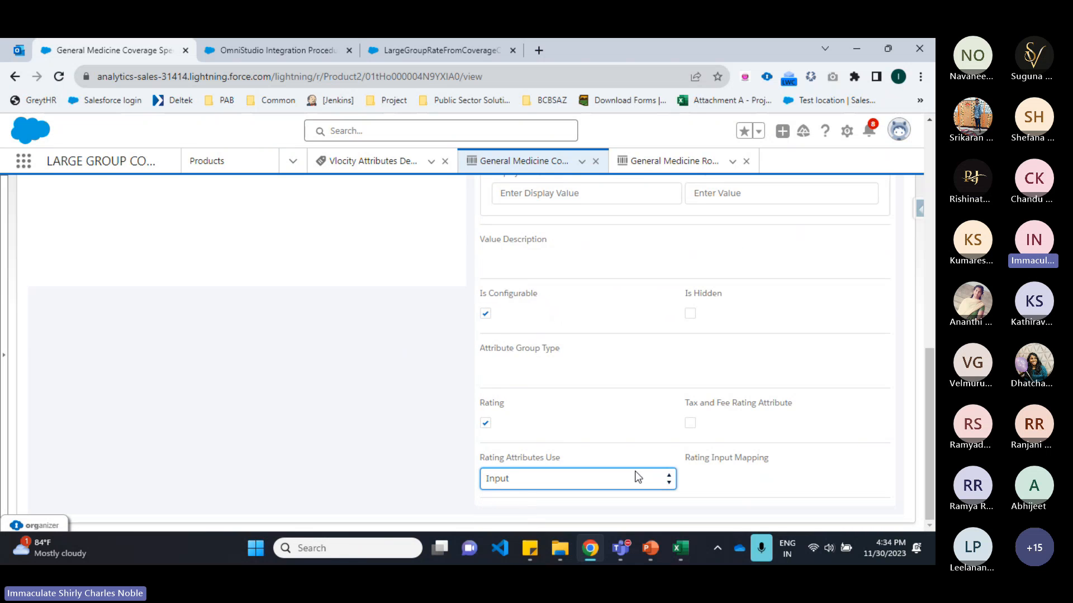
click(722, 479)
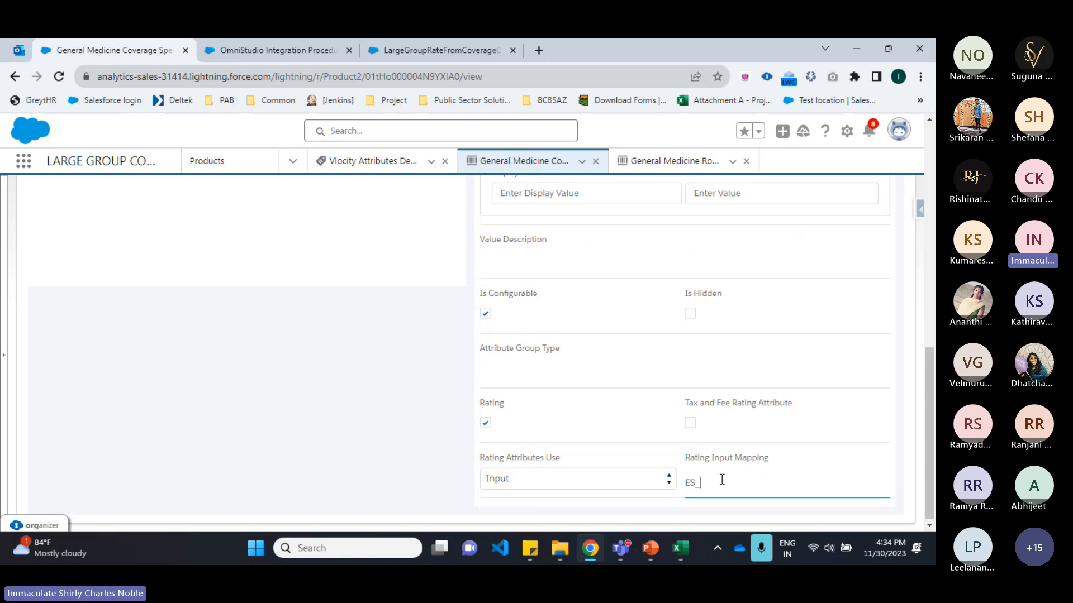
text(ES_002)
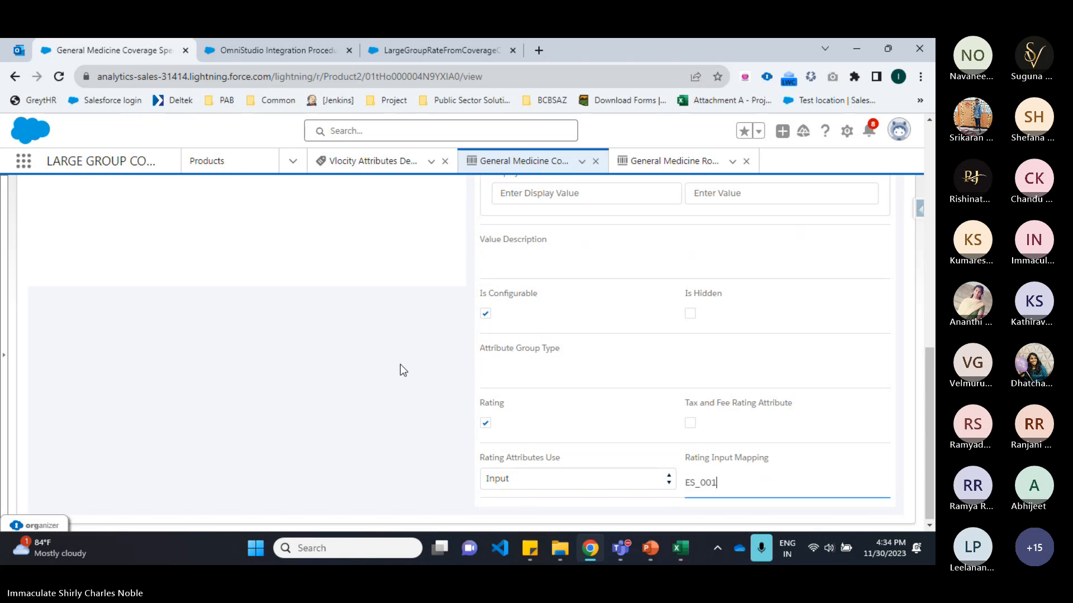
Step: Save the Emergency Service attribute on the coverage spec product
scroll(400, 364, up, 10)
click(861, 222)
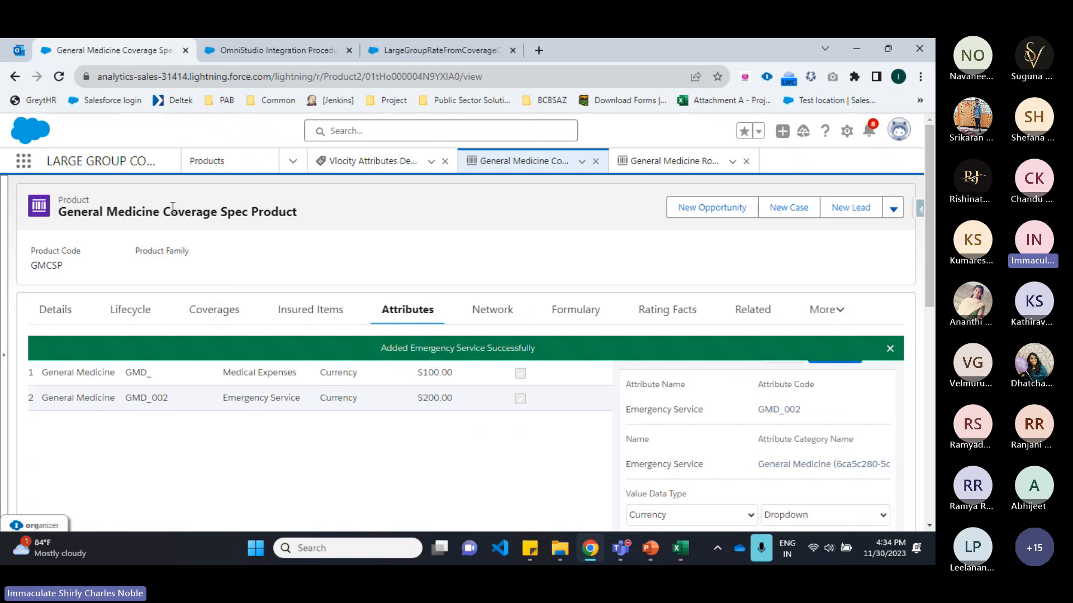
drag(163, 212, 322, 215)
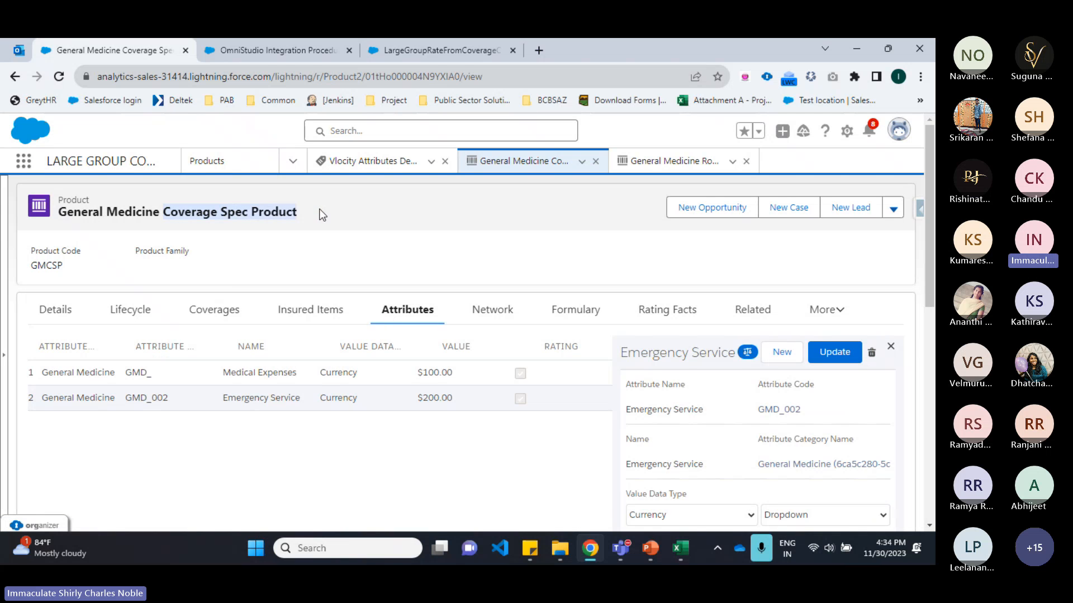
Step: Review the Steps to Follow slide in PowerPoint before returning to the browser
click(653, 551)
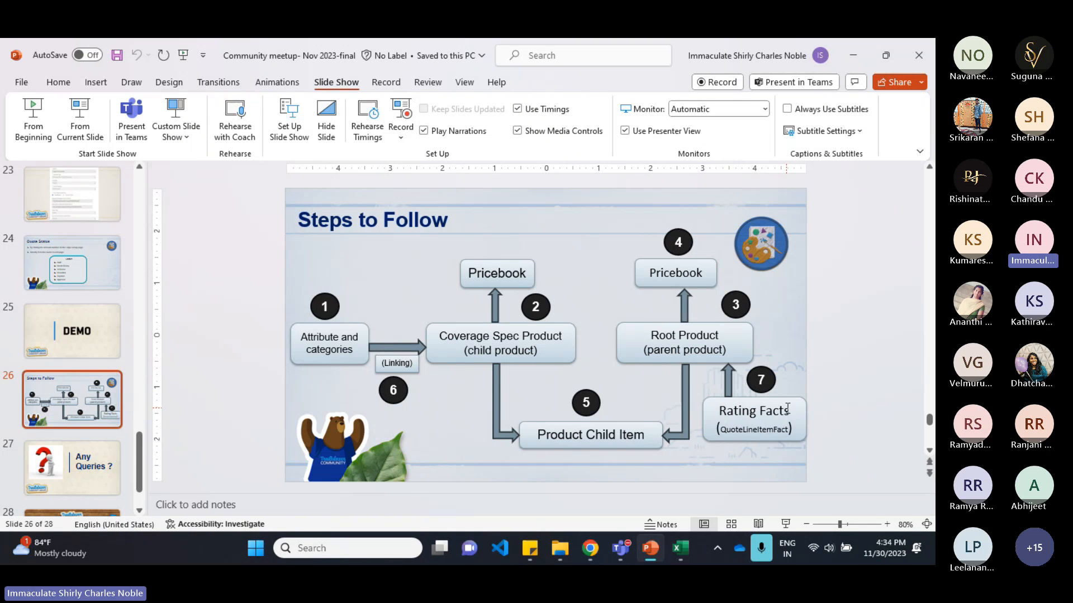
click(593, 557)
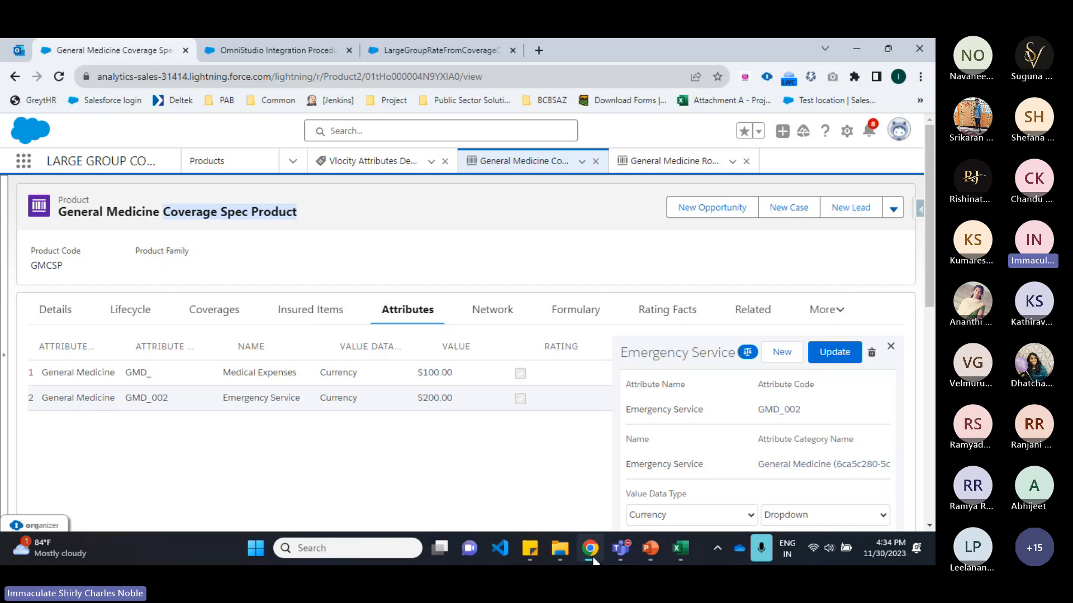
Step: Open the General Medicine Root Product record
click(668, 161)
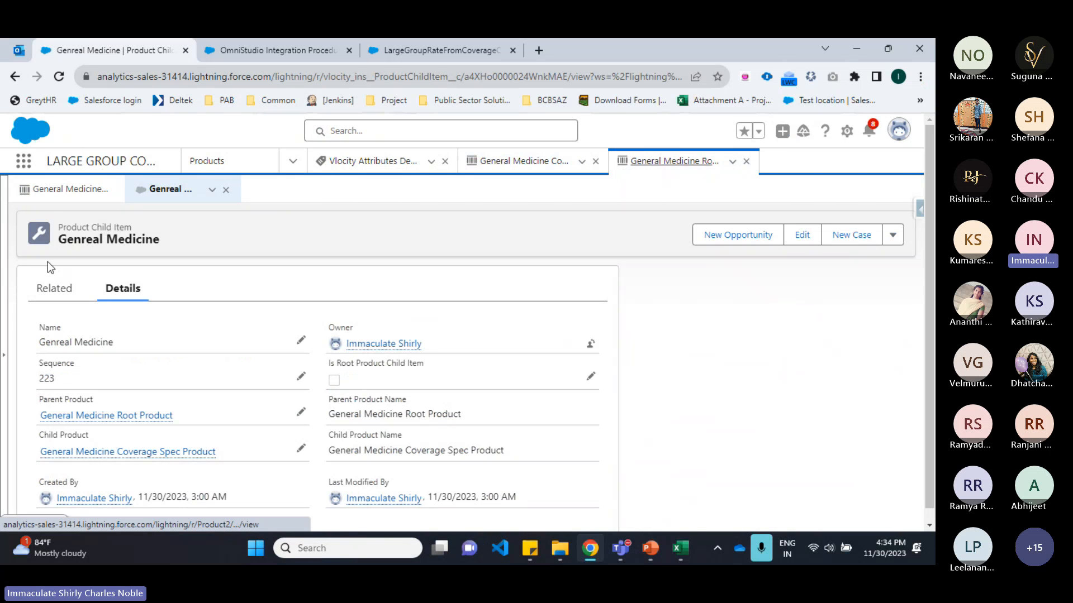
click(46, 190)
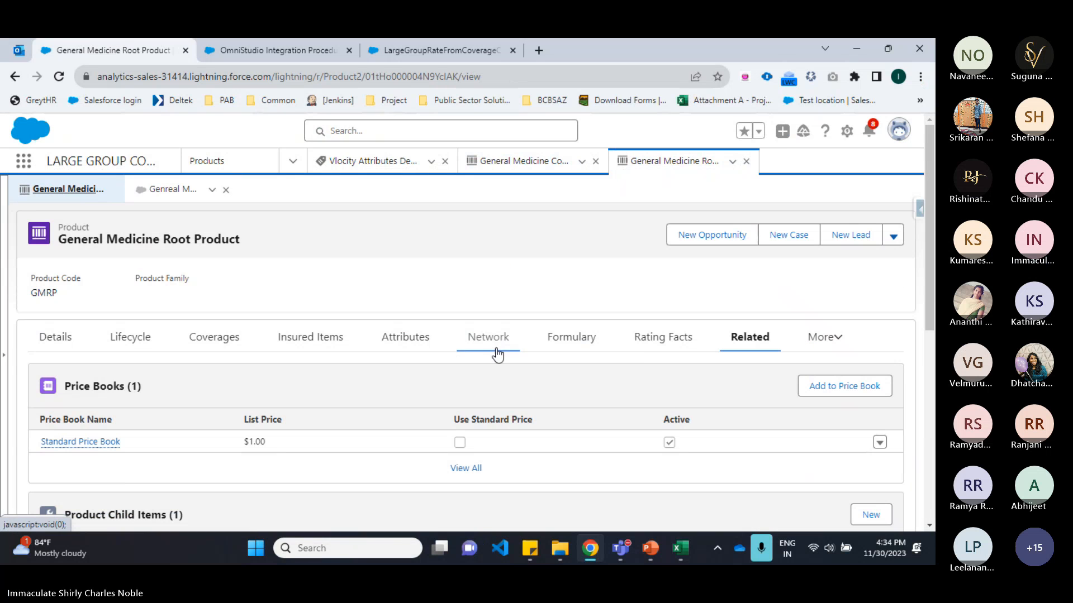
Step: Add the QuoteLineItemFact rating fact to the General Medicine Root Product
click(668, 350)
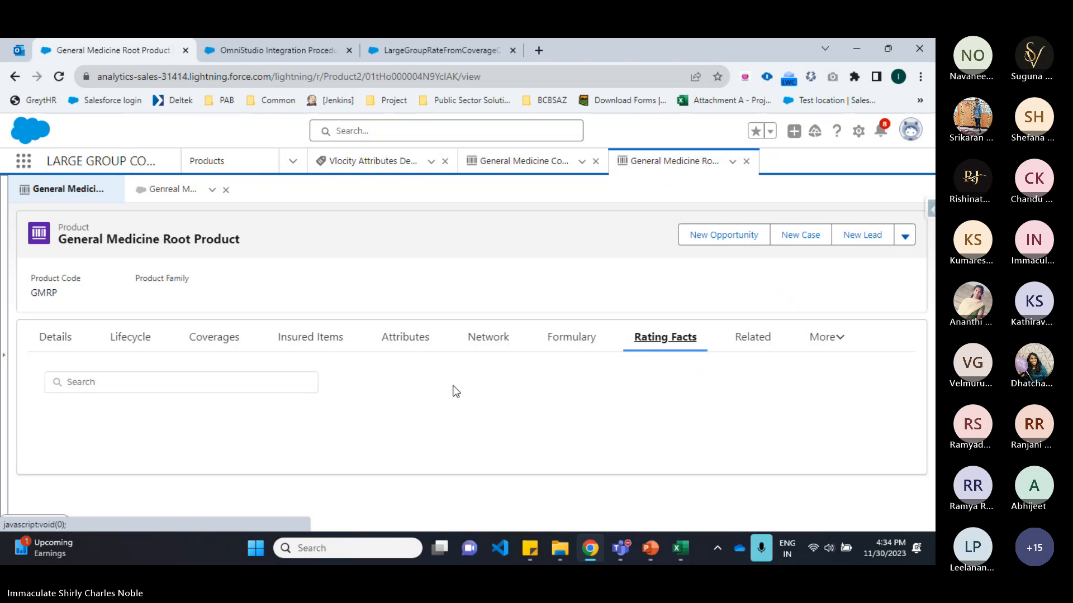
click(469, 435)
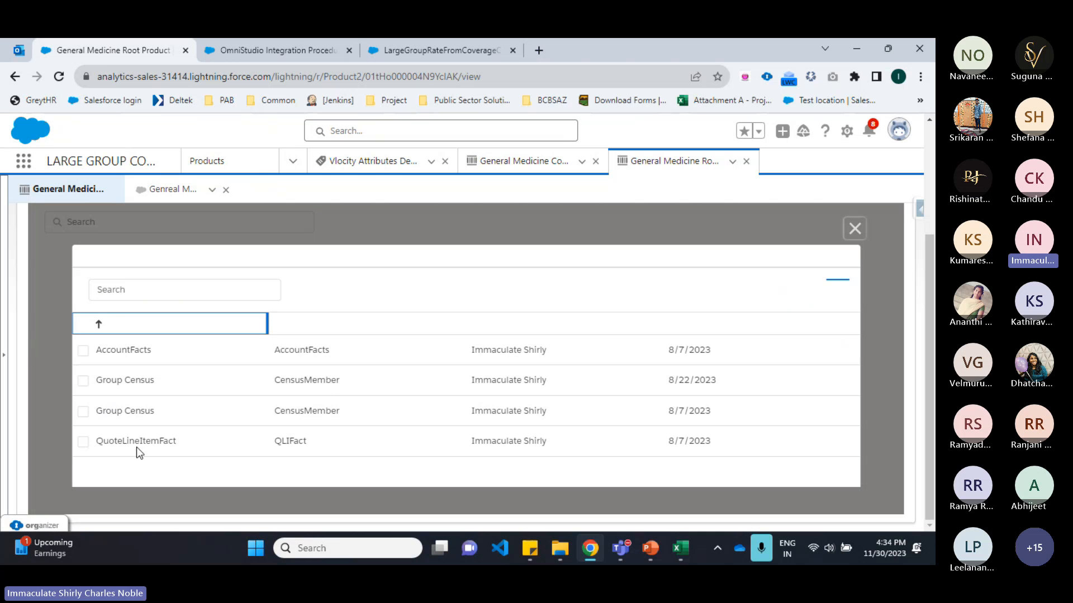
click(83, 442)
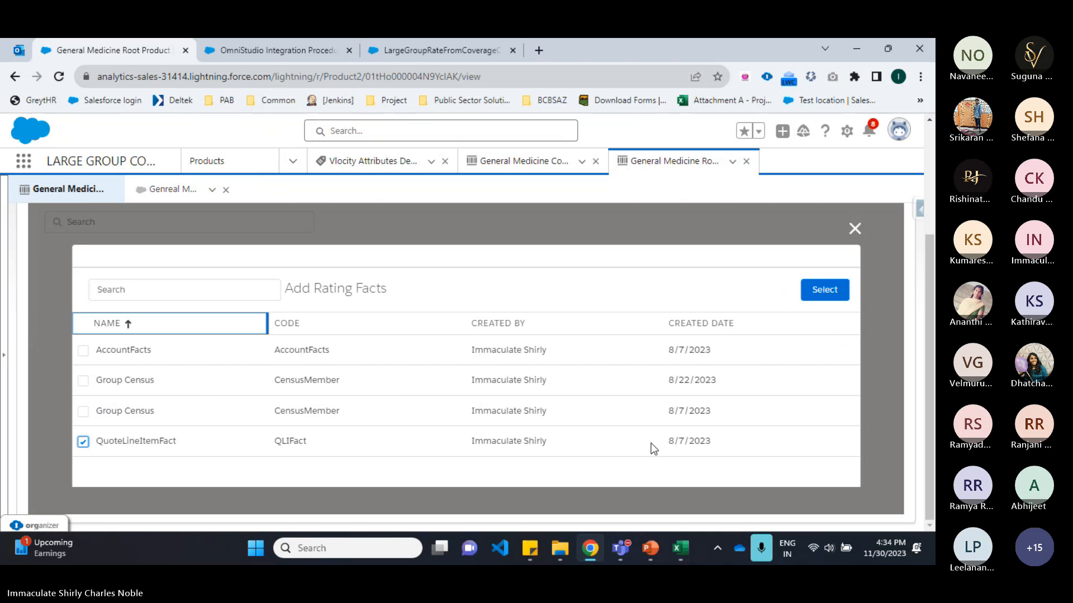
click(824, 289)
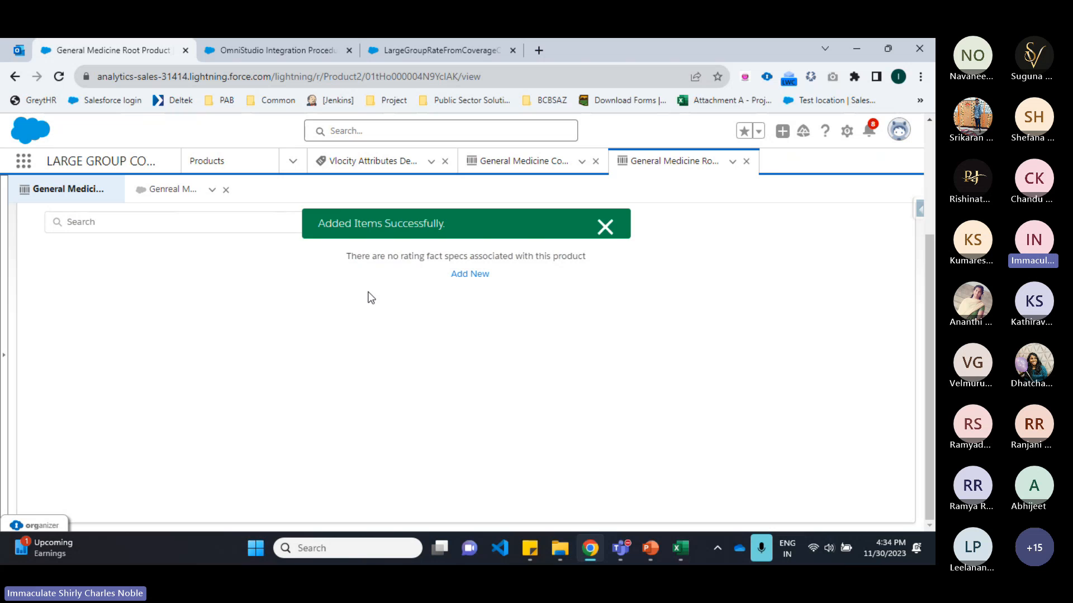
Step: Review the QuoteRatingFact attributes of the added rating fact and the Steps to Follow slide
click(61, 420)
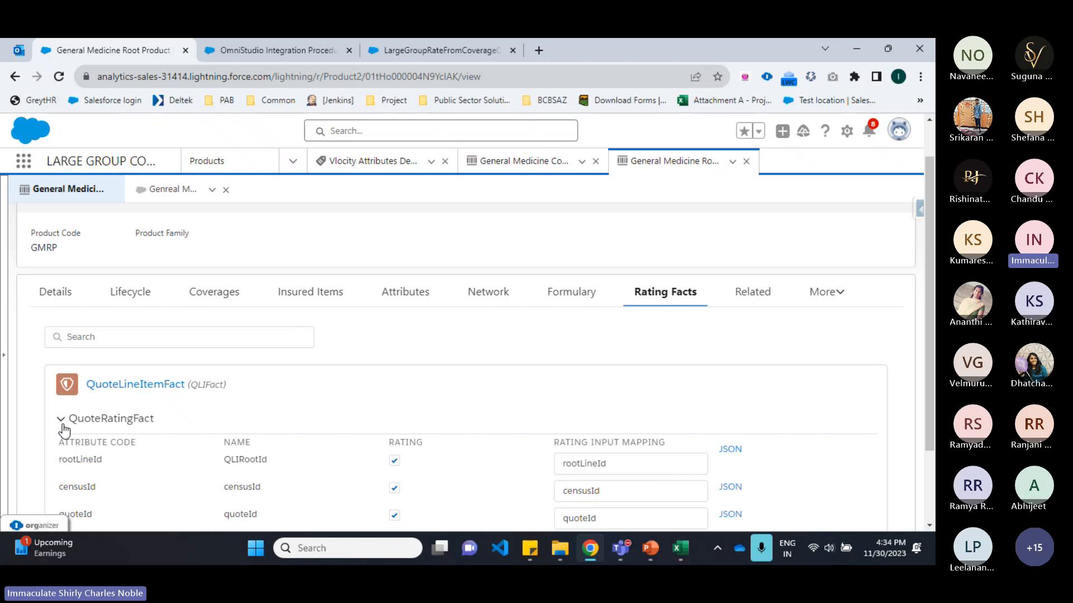
click(63, 421)
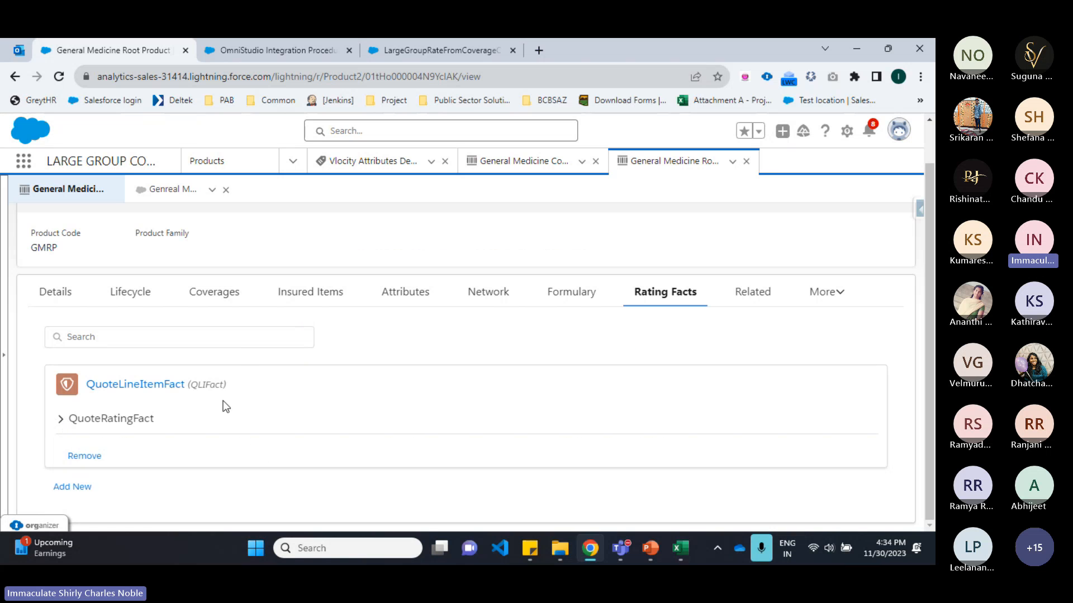
click(650, 549)
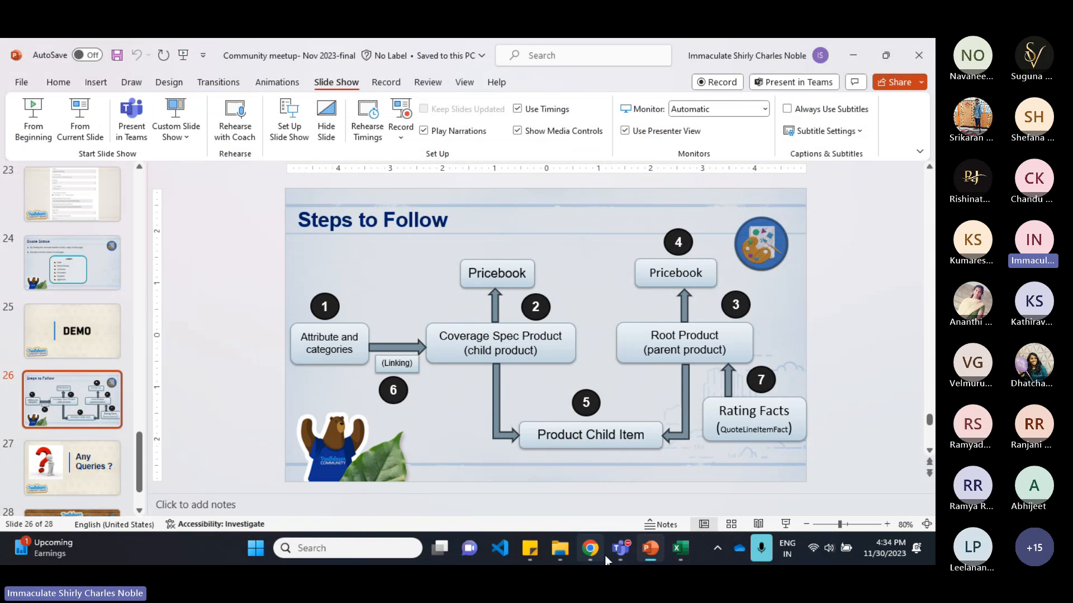
Step: Open the GetGroupClassCountAndCensusTotals3 DataRaptor from the rating integration procedure and review its output and extract mappings
click(591, 550)
click(266, 59)
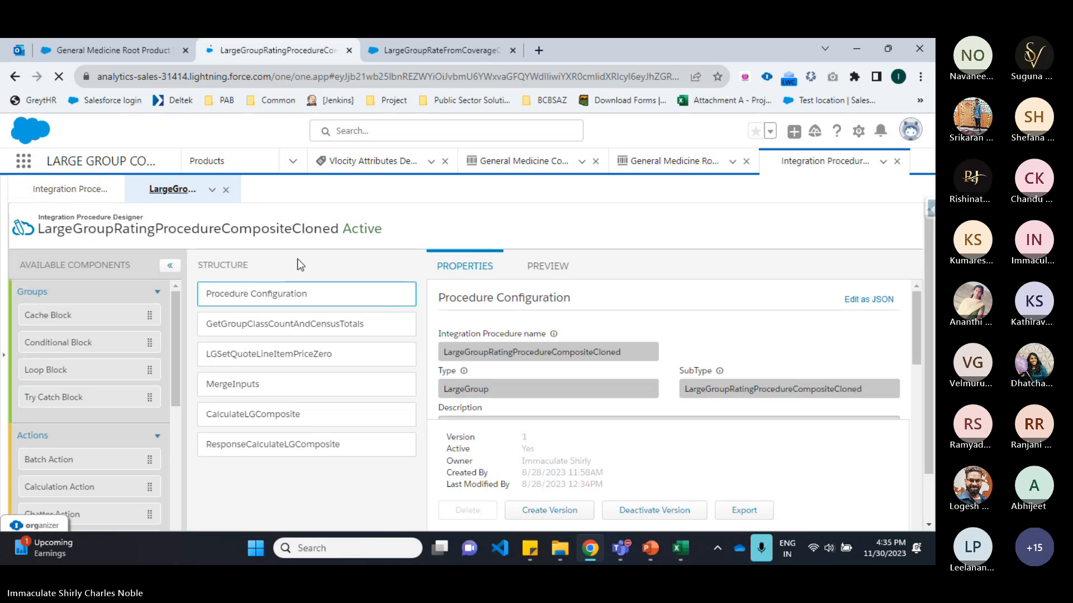
drag(87, 230, 389, 237)
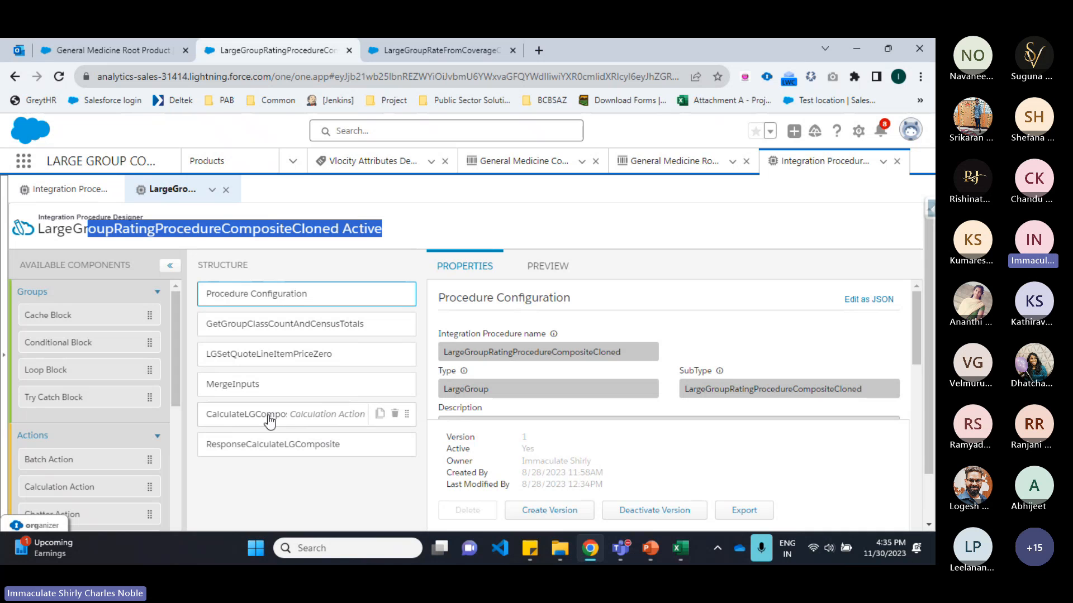
click(280, 328)
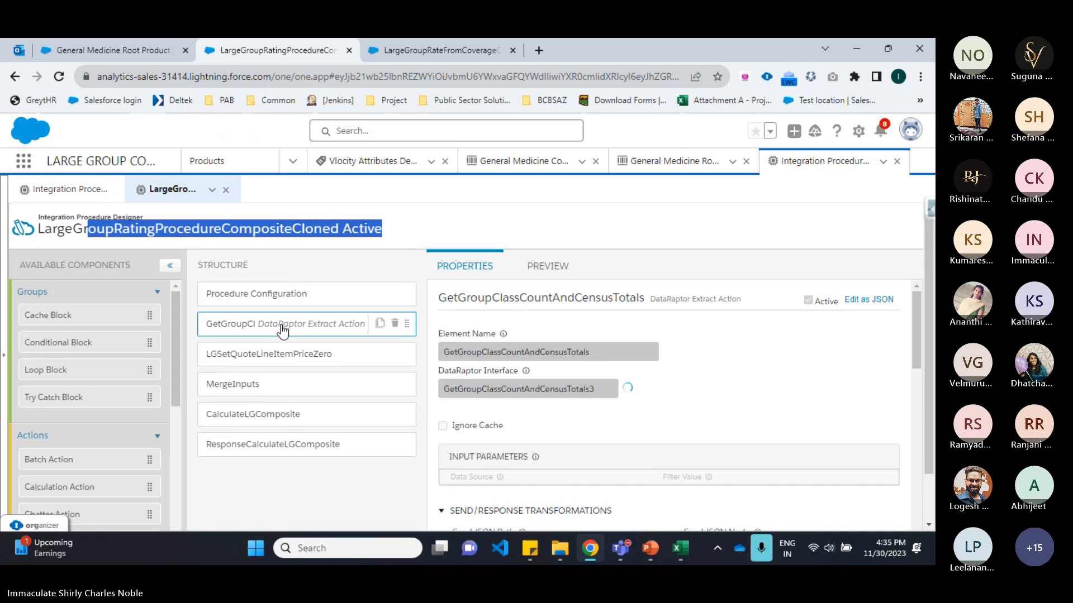
click(628, 391)
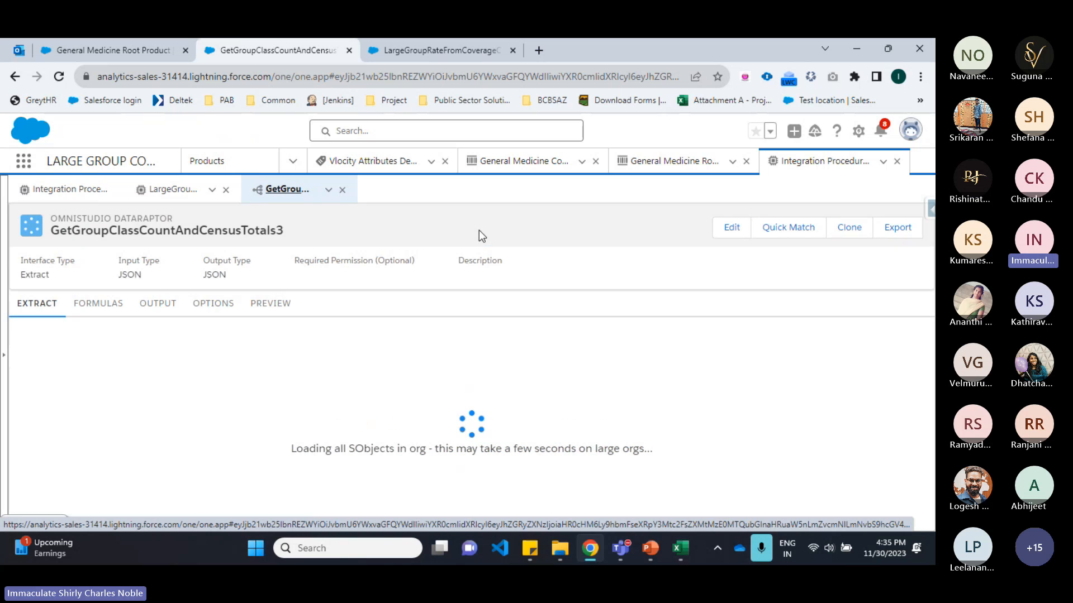
click(176, 303)
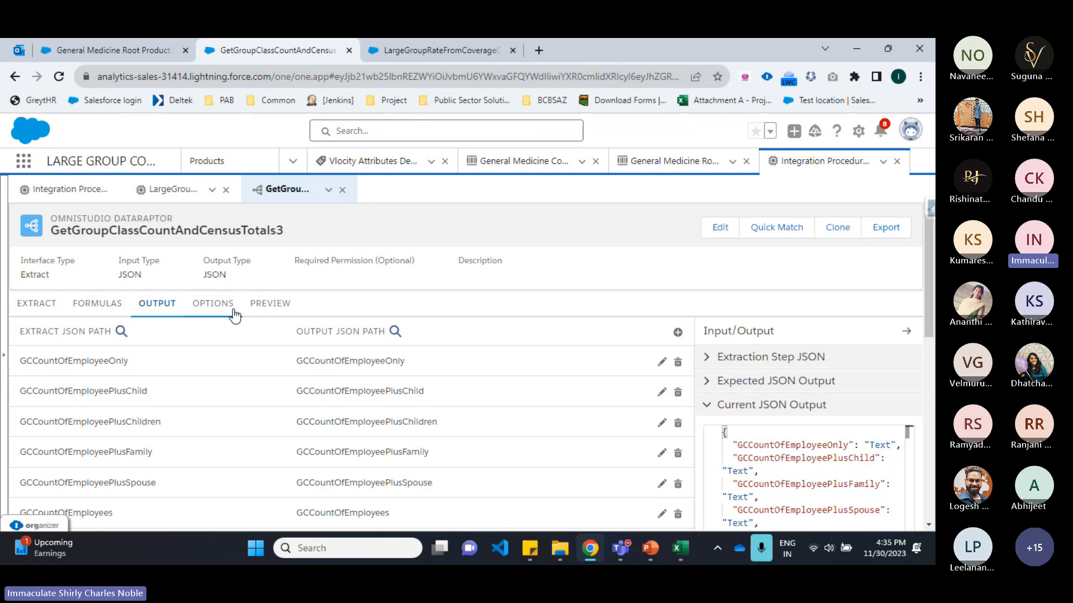
click(42, 305)
scroll(462, 318, down, 1)
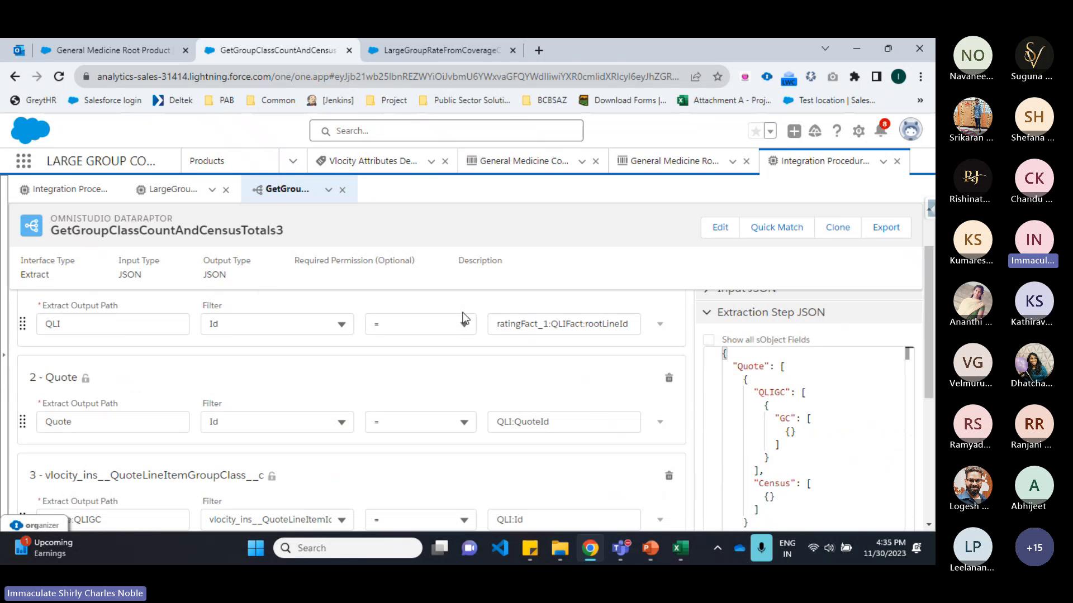
scroll(491, 384, down, 1)
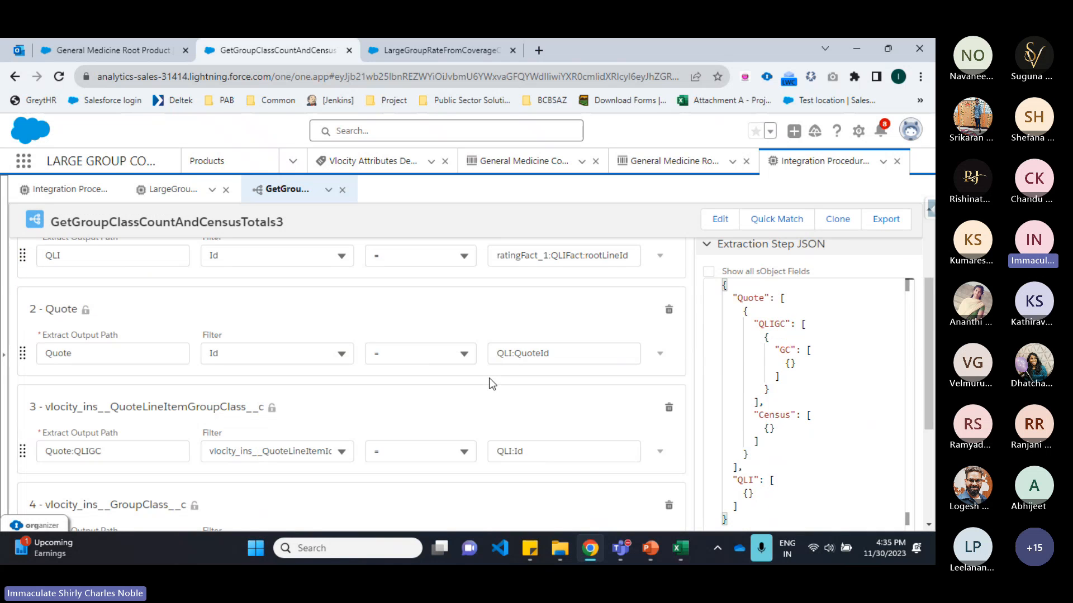
Step: Compare the QuoteRatingFact rating input mappings on the root product with the DataRaptor filters
click(132, 52)
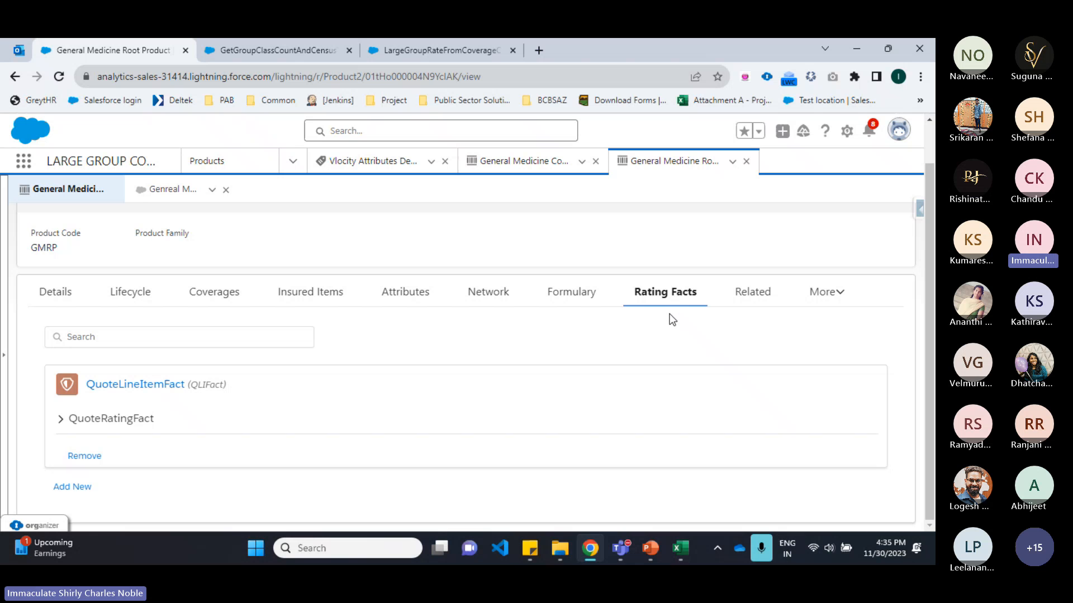
click(60, 420)
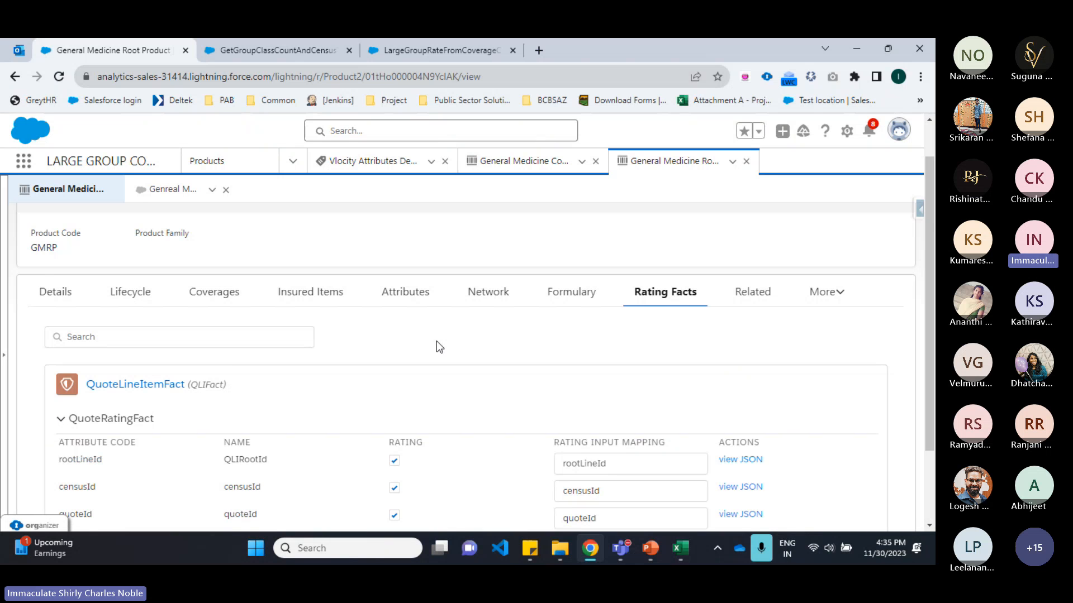
scroll(437, 341, down, 2)
click(609, 394)
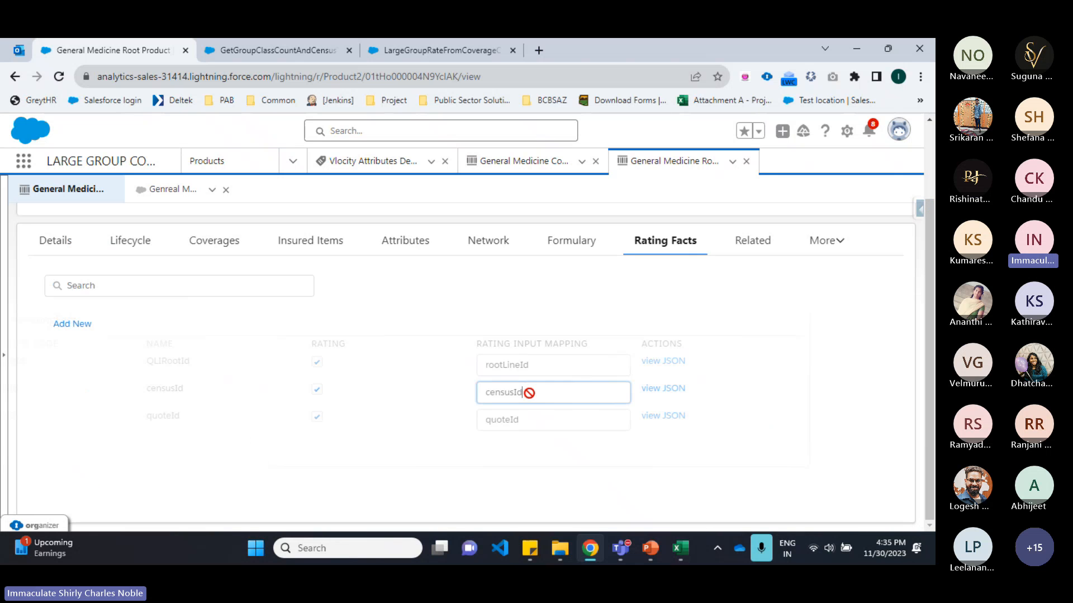
click(552, 281)
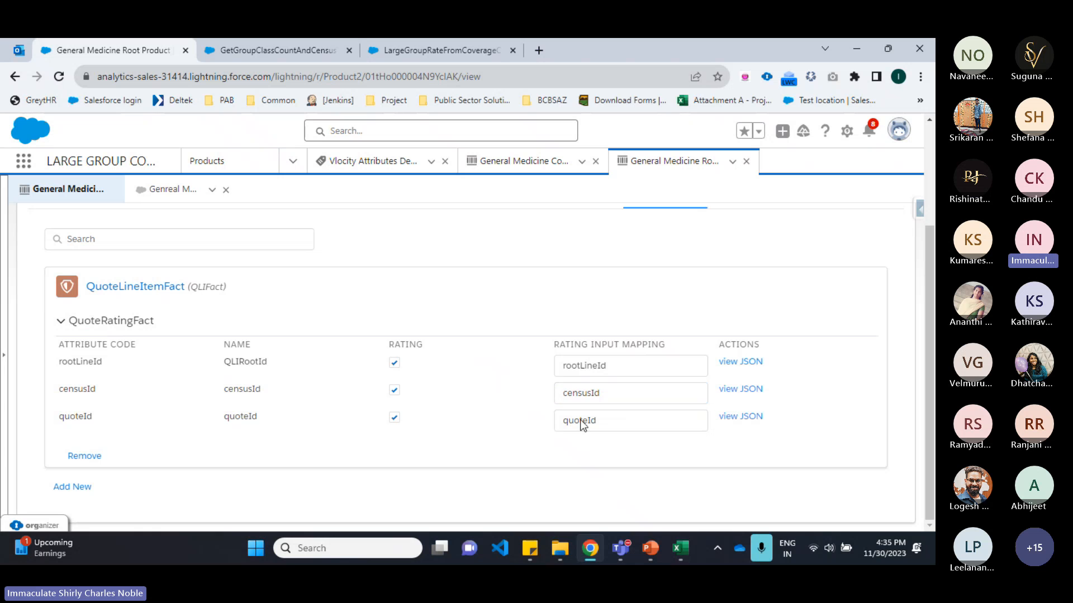
Step: Review the DataRaptor's extract and output mappings again and return to the integration procedure
click(254, 48)
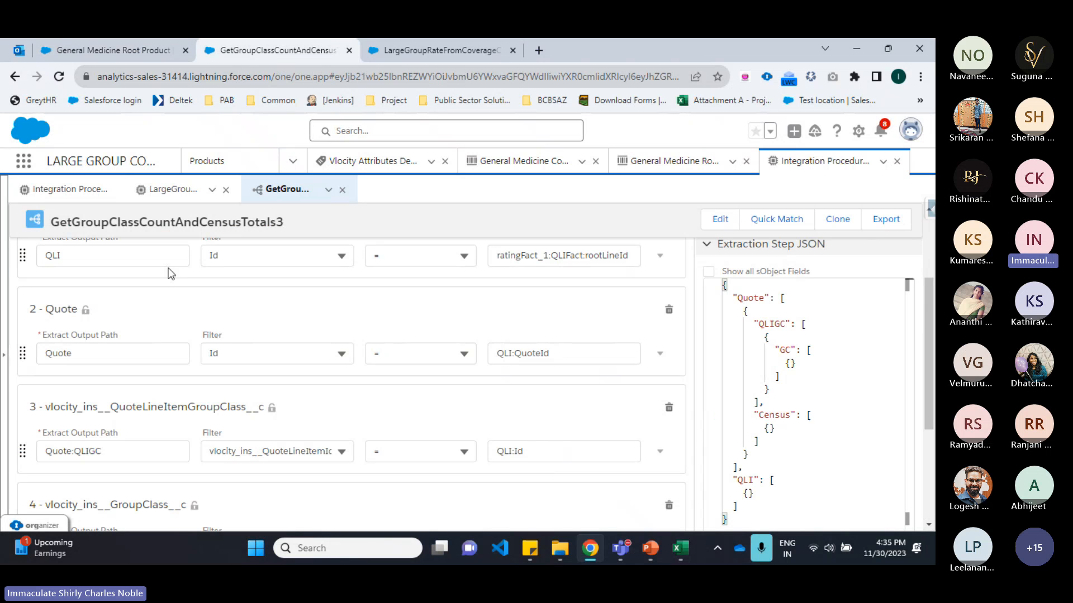
scroll(157, 341, up, 5)
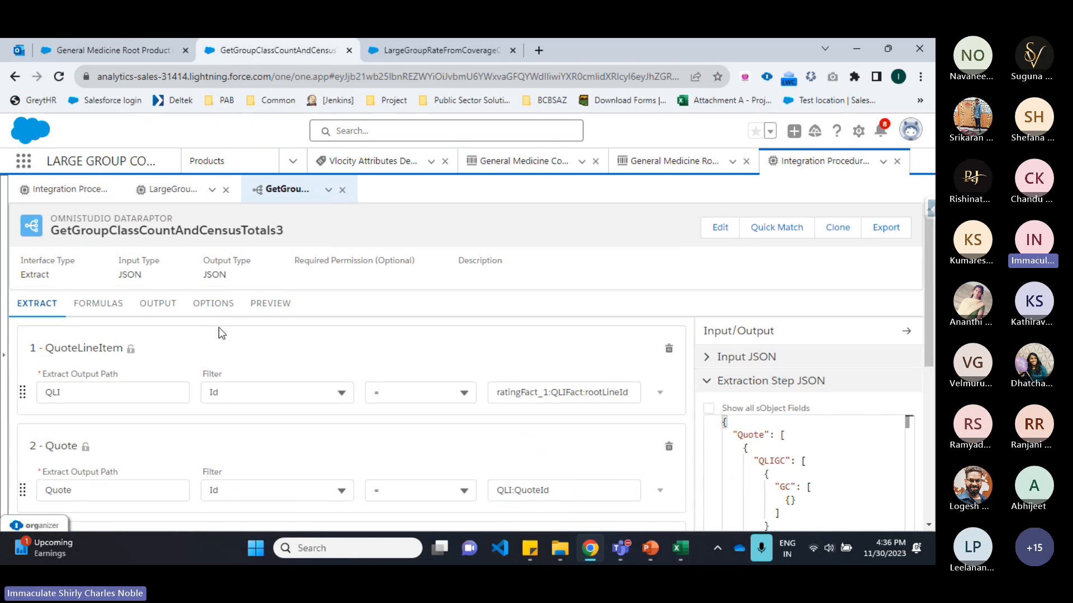
click(157, 304)
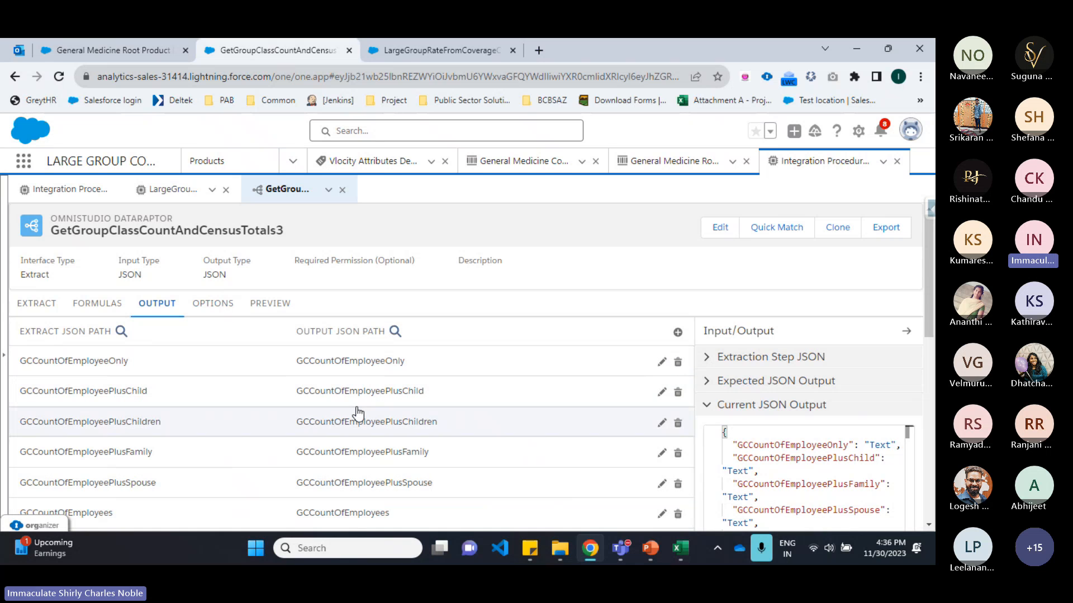
click(172, 189)
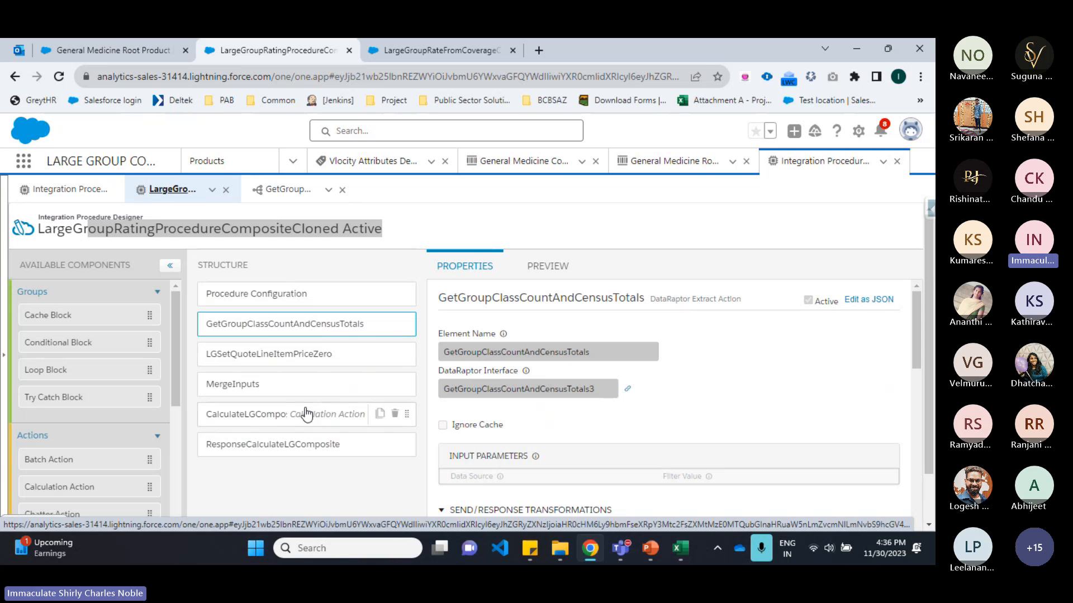
Step: Add a new variable row to the LargeGroupRateFromCoverageComposite V1 calculation procedure's variables
click(417, 55)
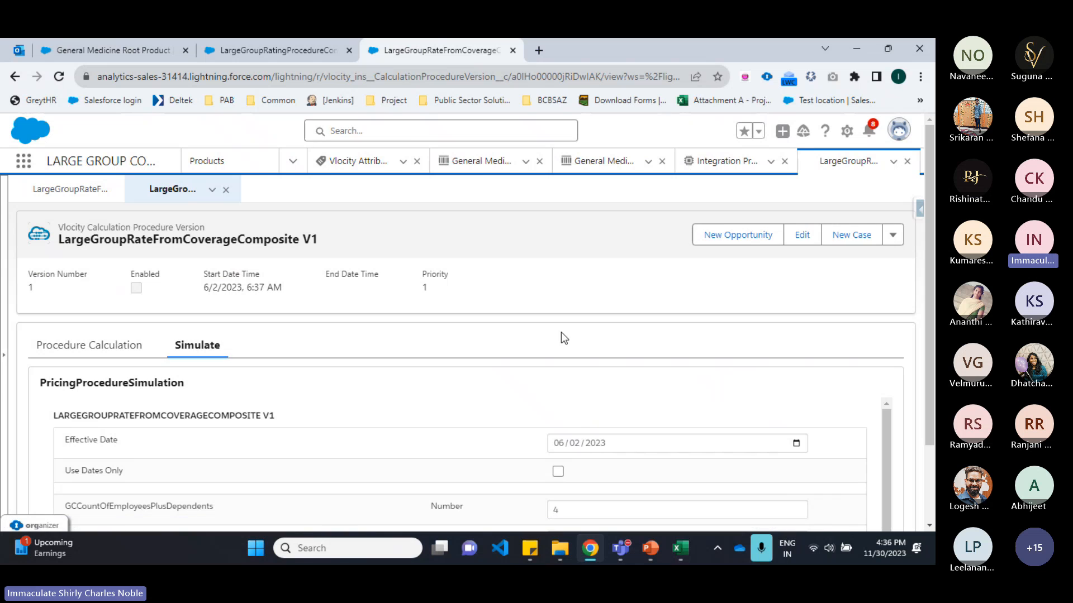
click(88, 345)
scroll(186, 302, down, 1)
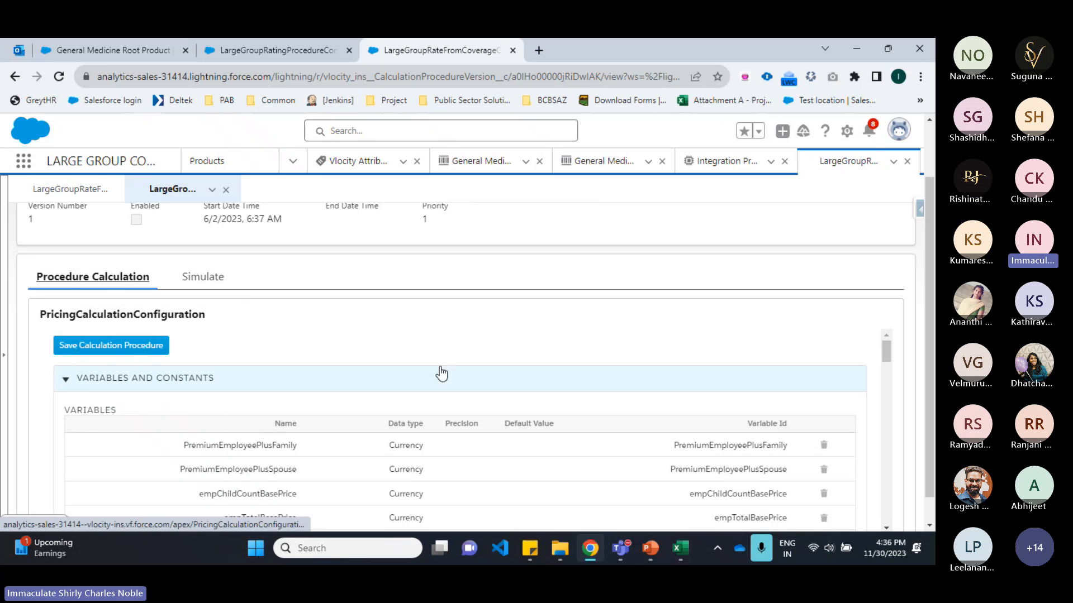
scroll(444, 361, down, 5)
scroll(444, 360, down, 10)
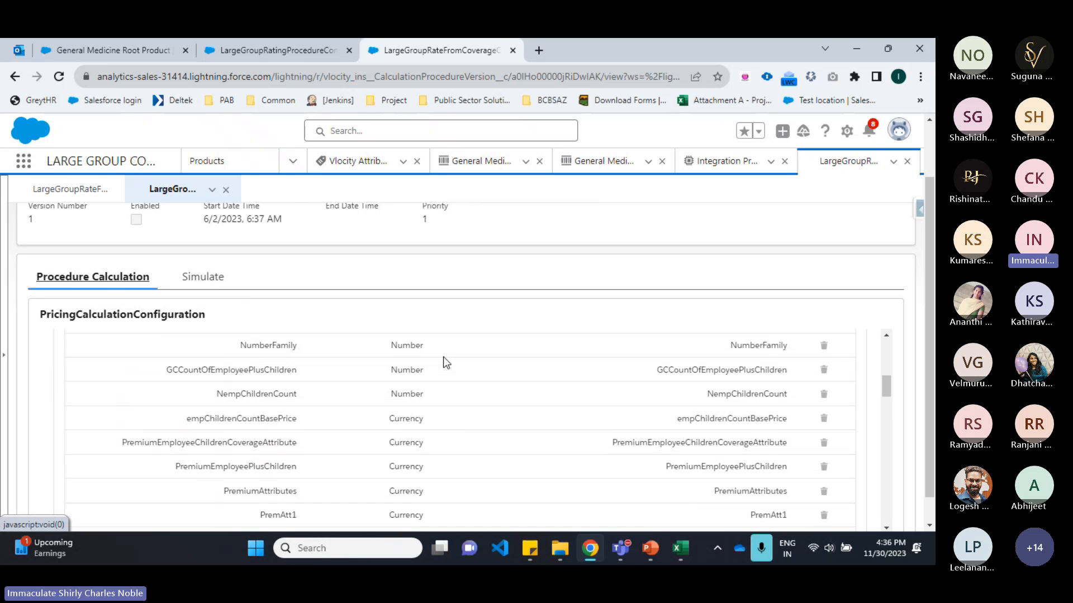
scroll(444, 362, up, 3)
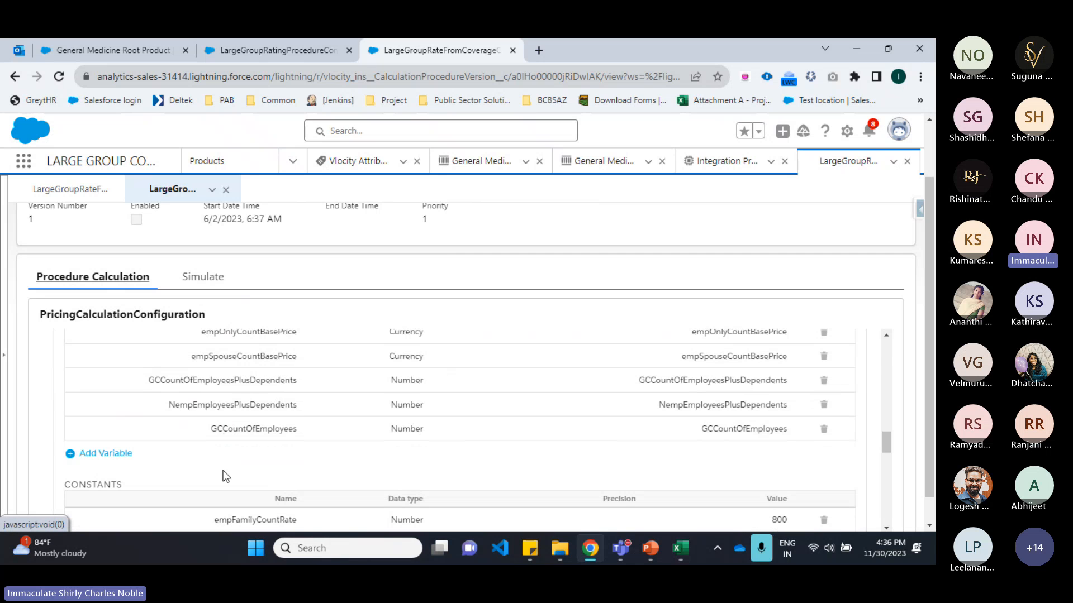
click(97, 455)
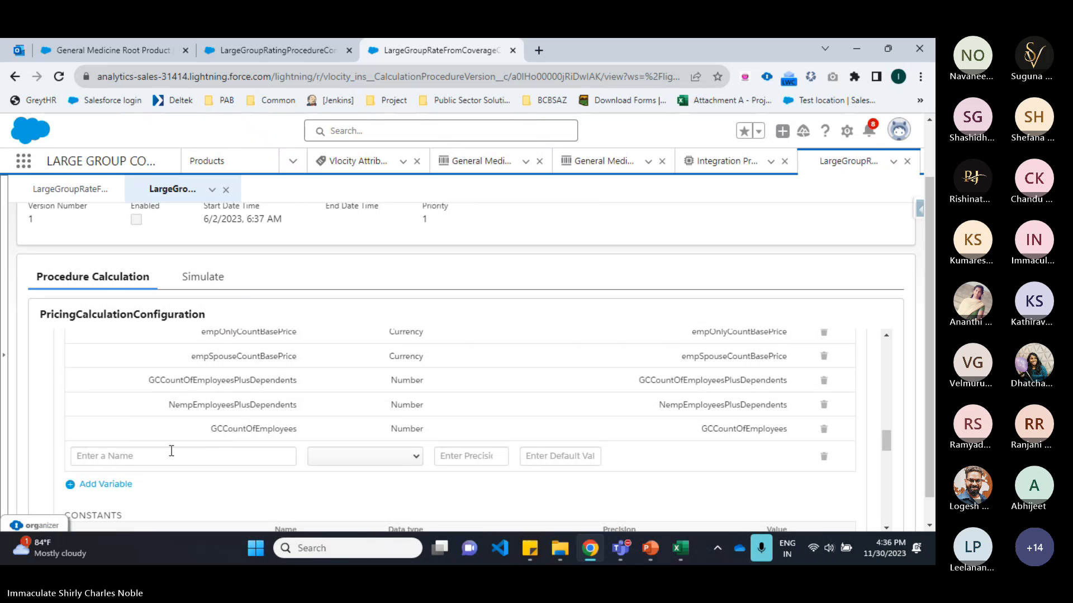
Step: Open the Medical Expenses attribute on the coverage spec product and copy its rating input mapping ME_001
click(260, 59)
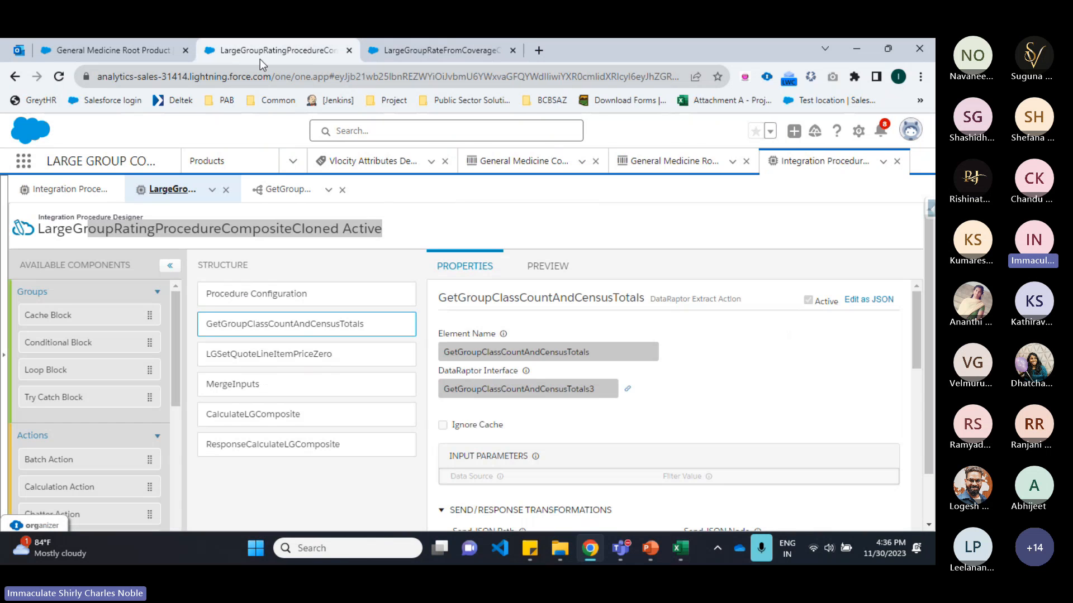
click(139, 48)
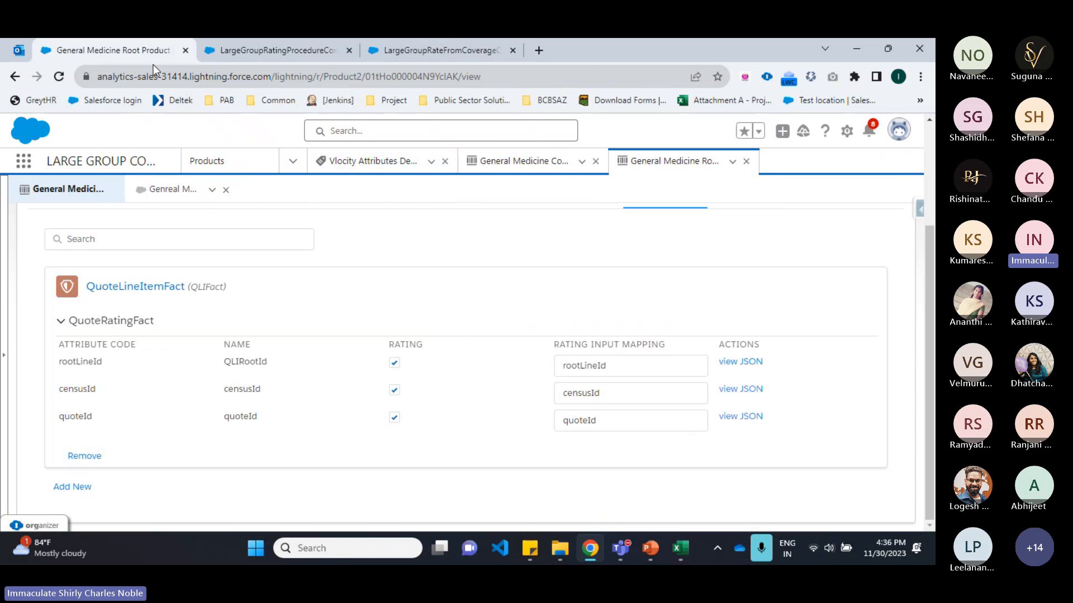
click(514, 162)
scroll(240, 402, down, 1)
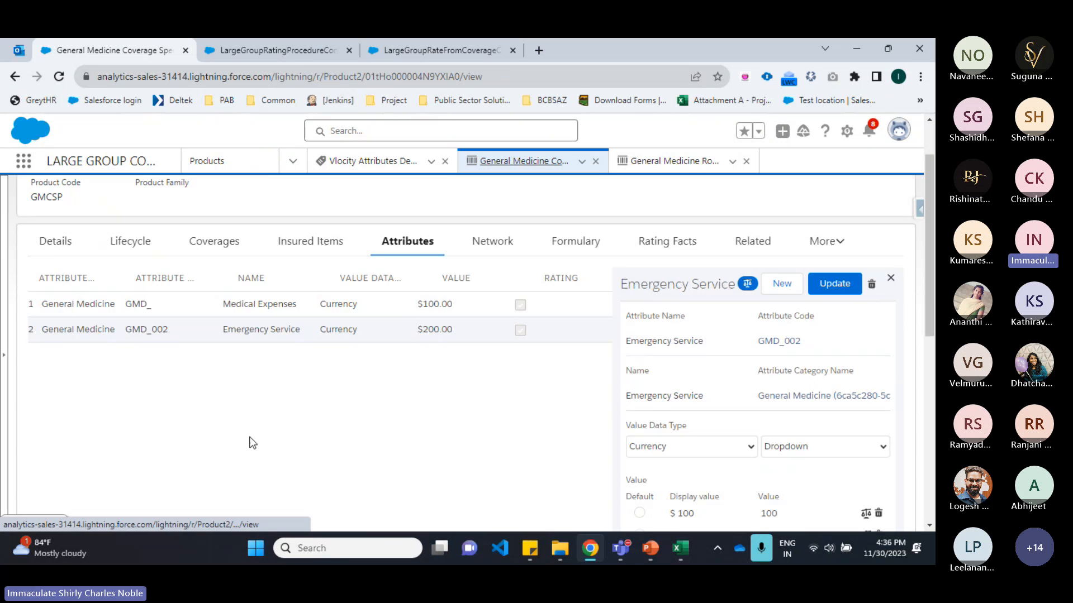
click(209, 311)
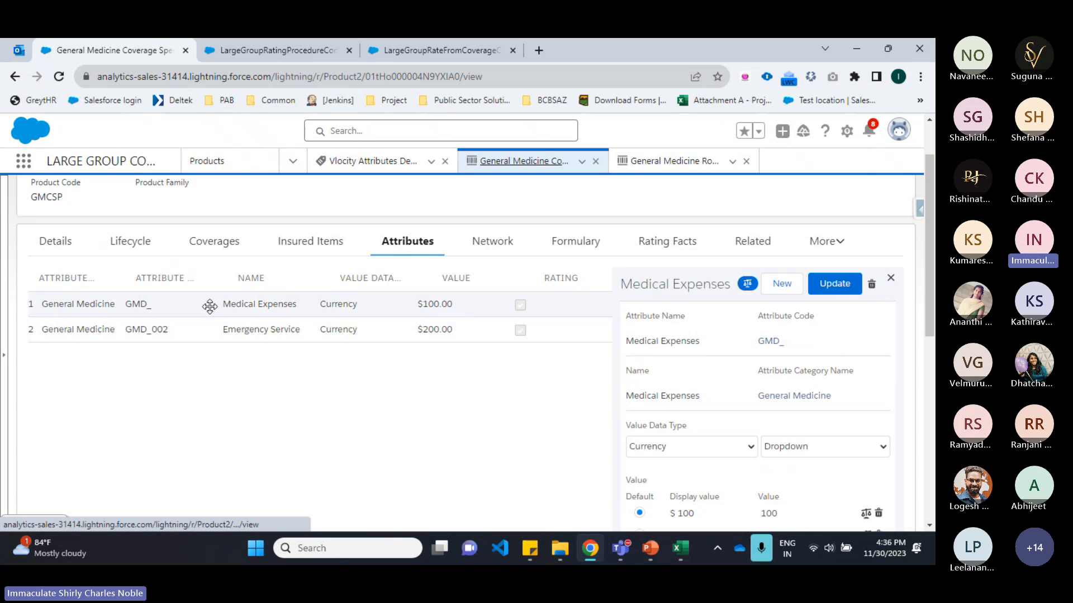
scroll(797, 325, down, 5)
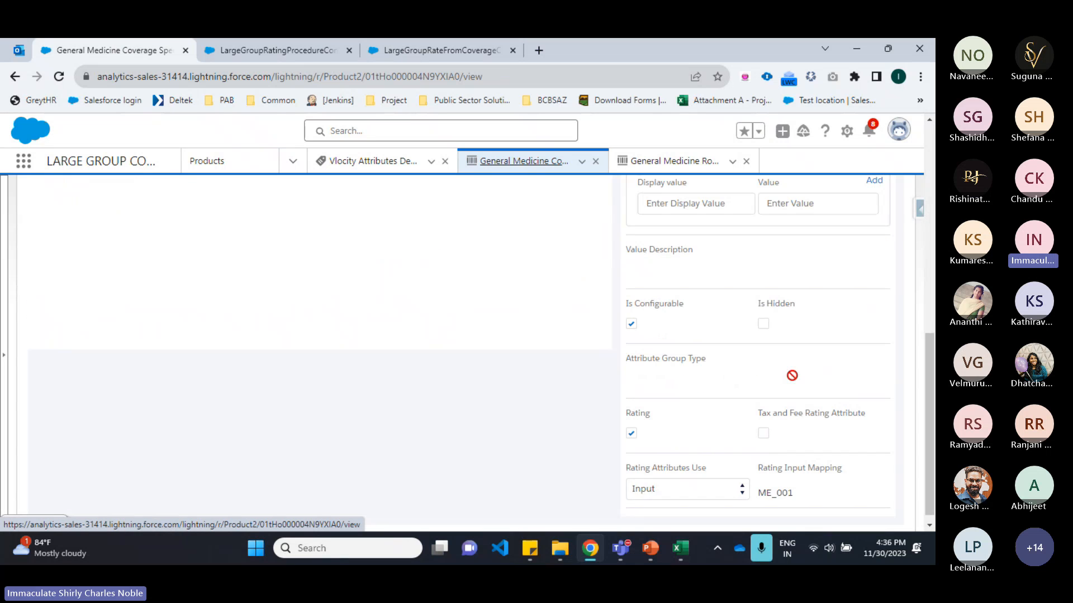
double_click(760, 485)
key(ctrl+c)
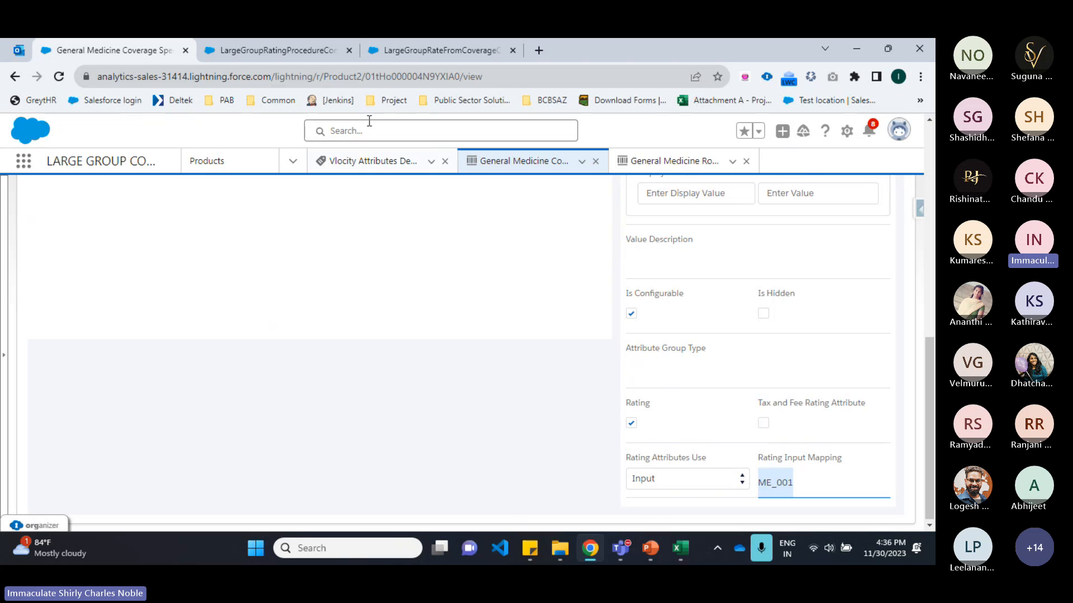
Step: Name the new calculation procedure variable ME_001
click(441, 50)
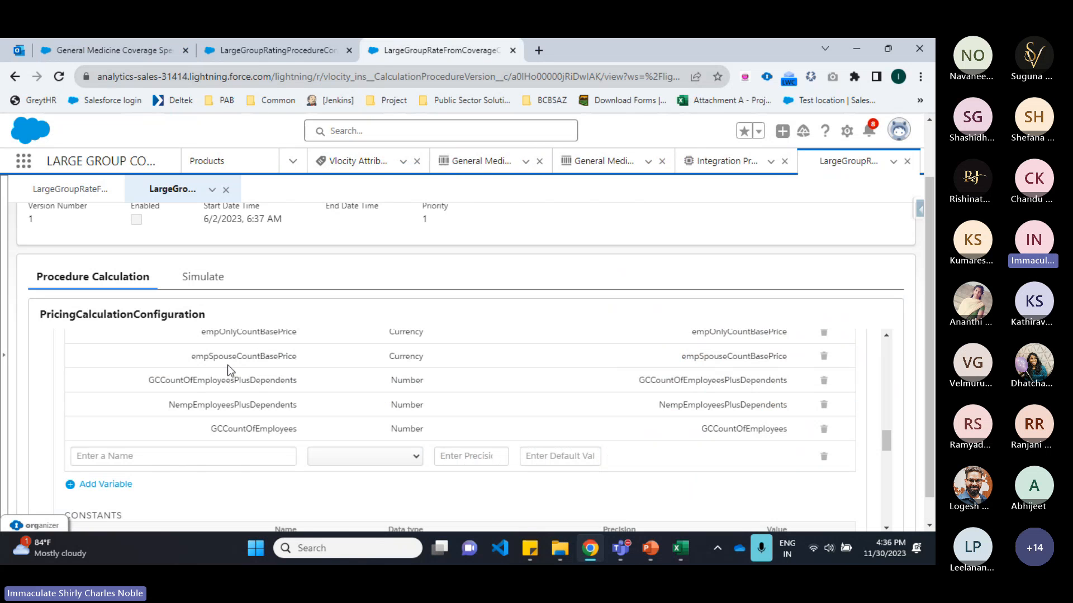
click(199, 453)
key(ctrl+v)
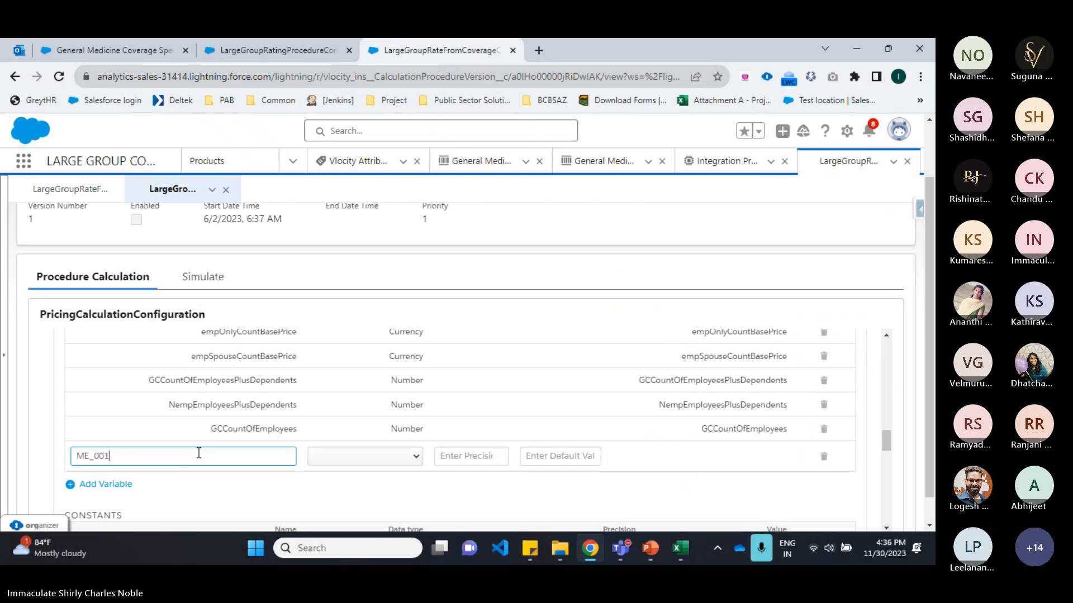
Step: Set the ME_001 variable's data type to Number and add another variable row
click(370, 462)
click(369, 388)
click(126, 485)
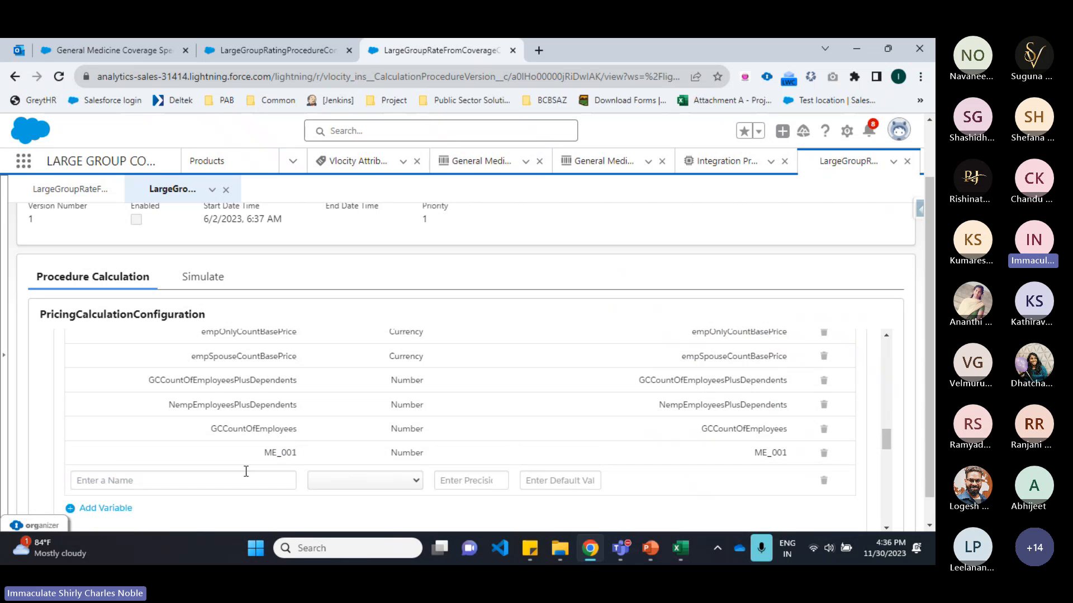
Step: On the coverage spec product, open the next rating attribute and copy its rating input mapping ES_001
scroll(306, 353, down, 1)
click(126, 50)
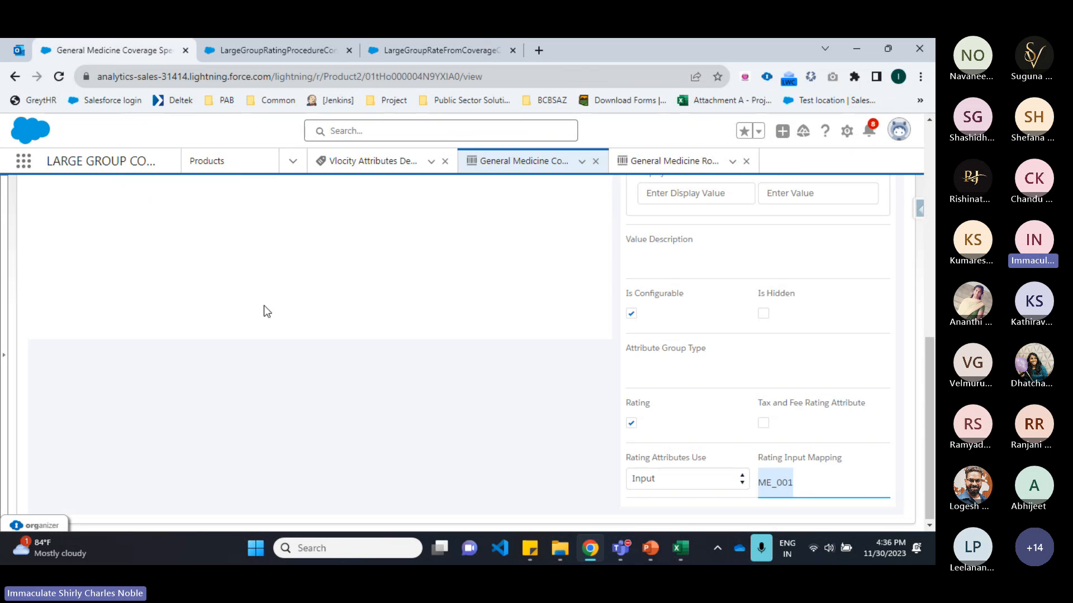
click(291, 391)
scroll(693, 411, down, 10)
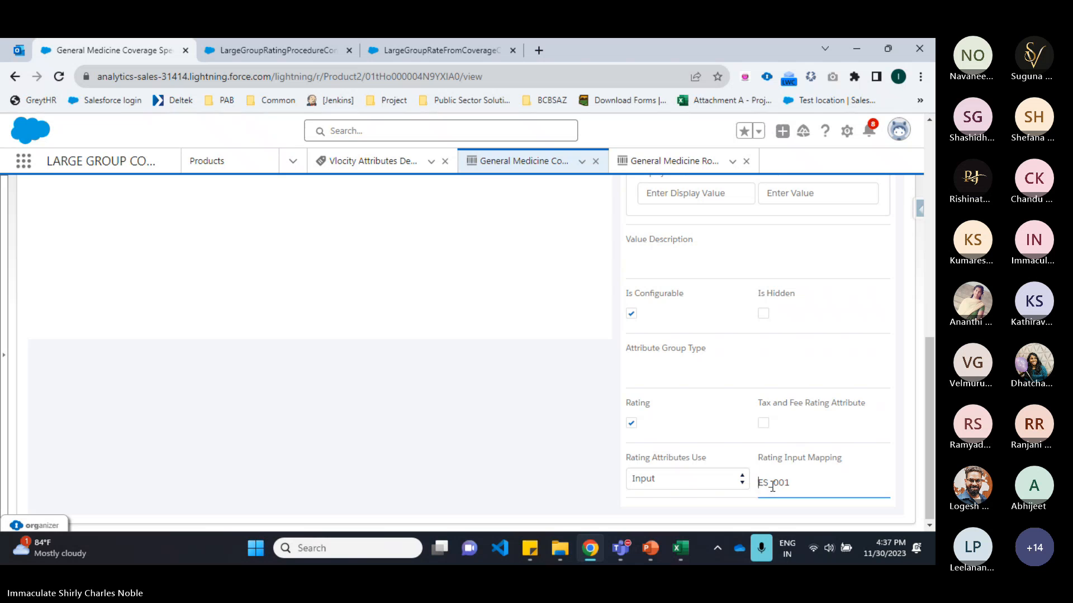
double_click(772, 488)
key(ctrl+c)
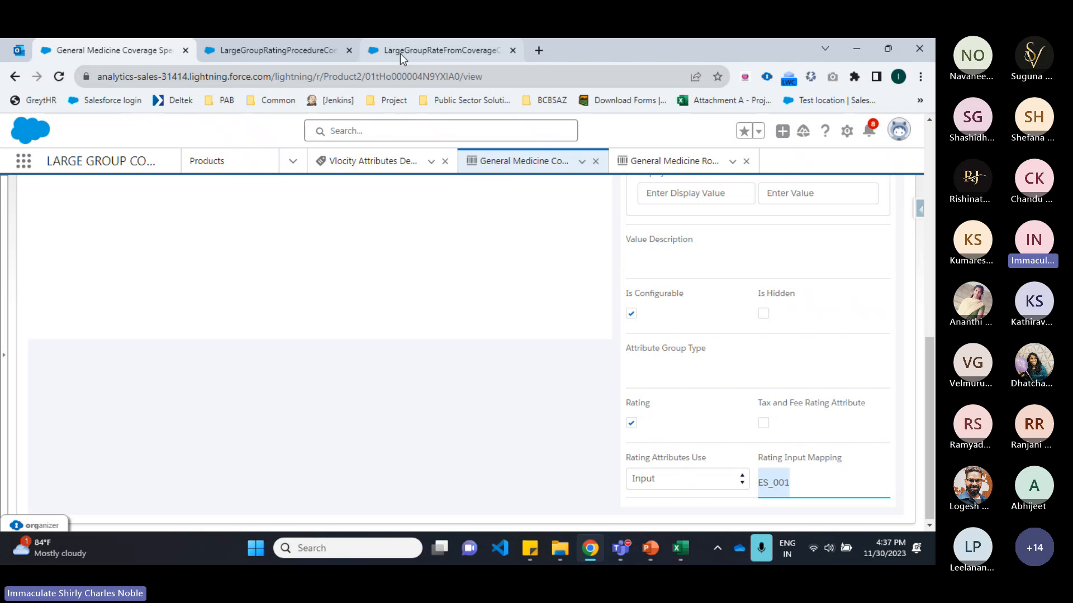
Step: Add a calculation procedure variable named ES_001 with data type Number, removing the extra empty variable row
click(400, 51)
click(185, 412)
key(ctrl+v)
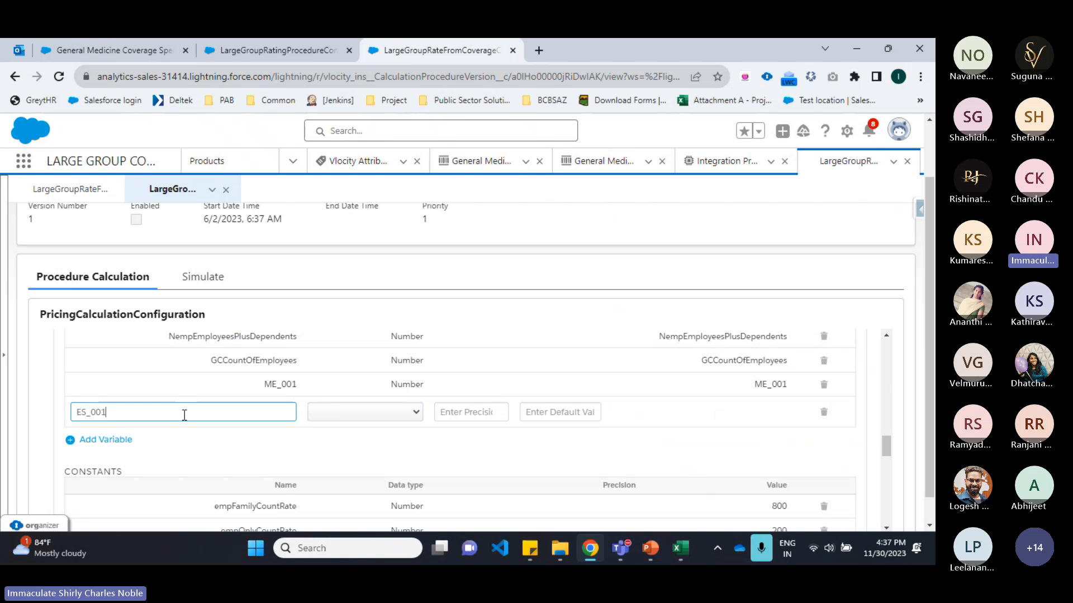
click(369, 414)
click(364, 439)
click(123, 441)
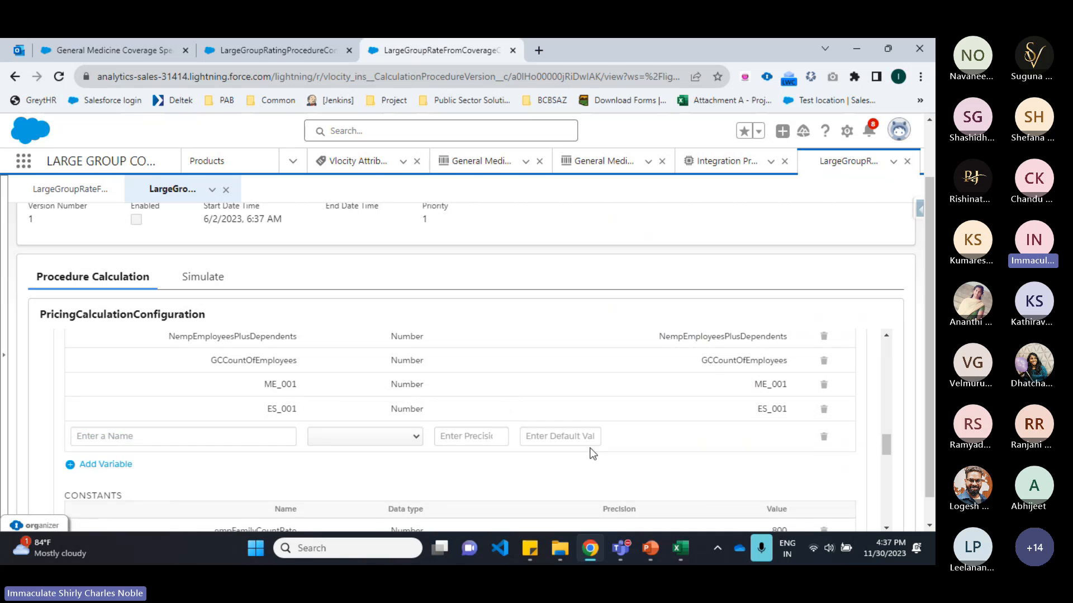
click(822, 439)
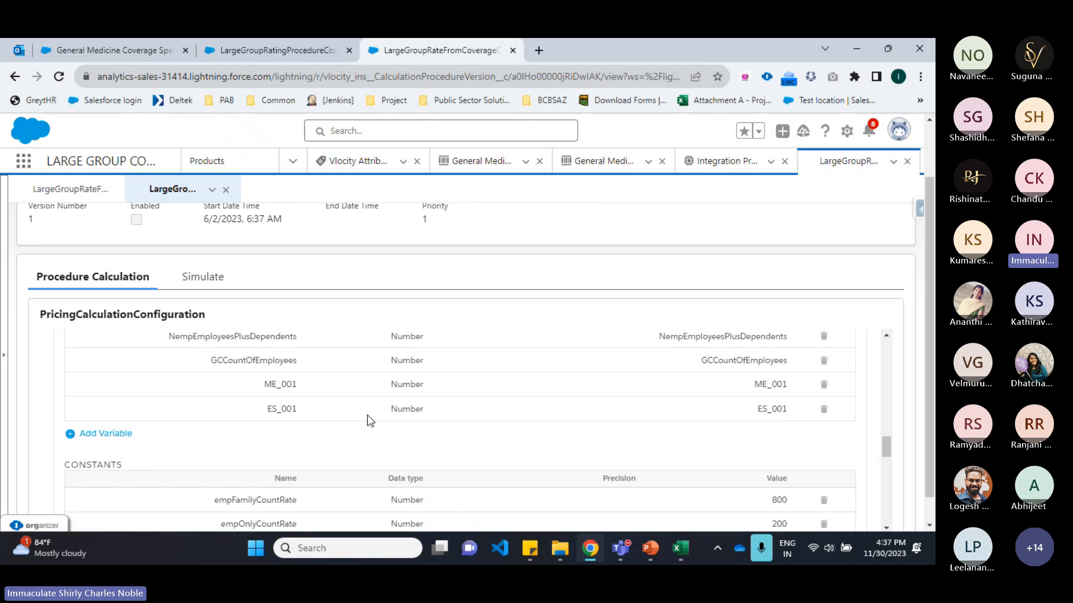
Step: Clear the entire input formula of calculation step 2, which outputs PremiumBaseCoverage
scroll(367, 421, down, 10)
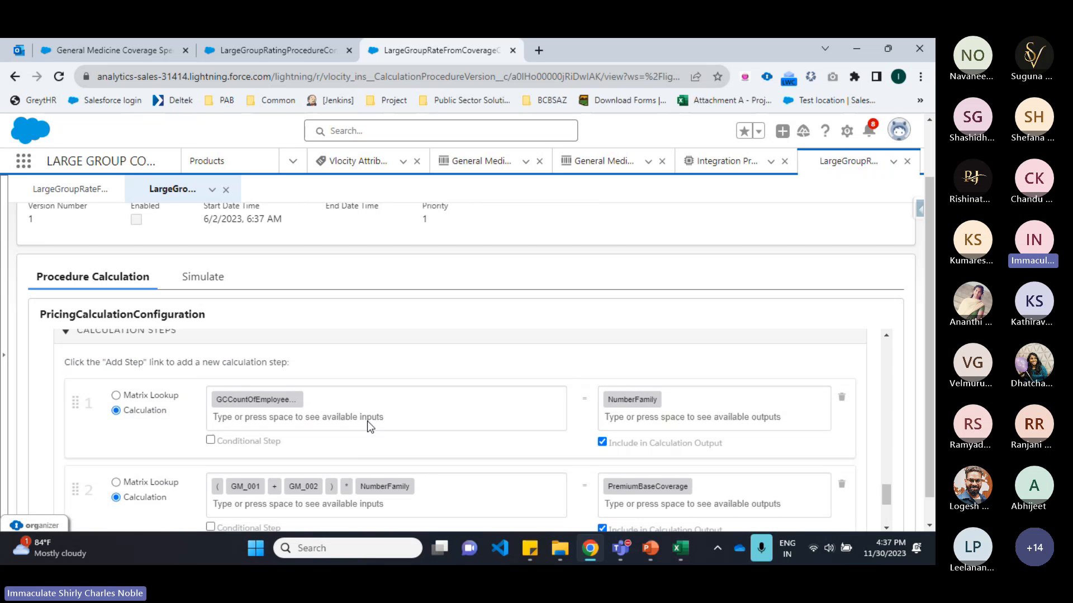
scroll(367, 421, down, 2)
click(239, 434)
key(BackSpace)
key(BackSpace)
key(BackSpace)
key(BackSpace)
key(BackSpace)
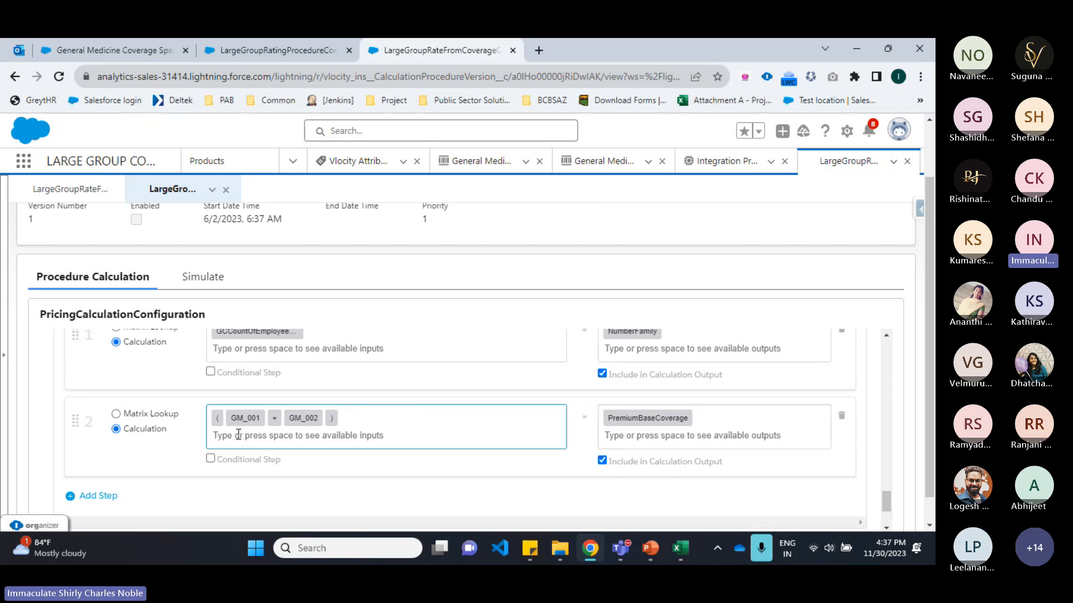
key(BackSpace)
key(BackSpace)
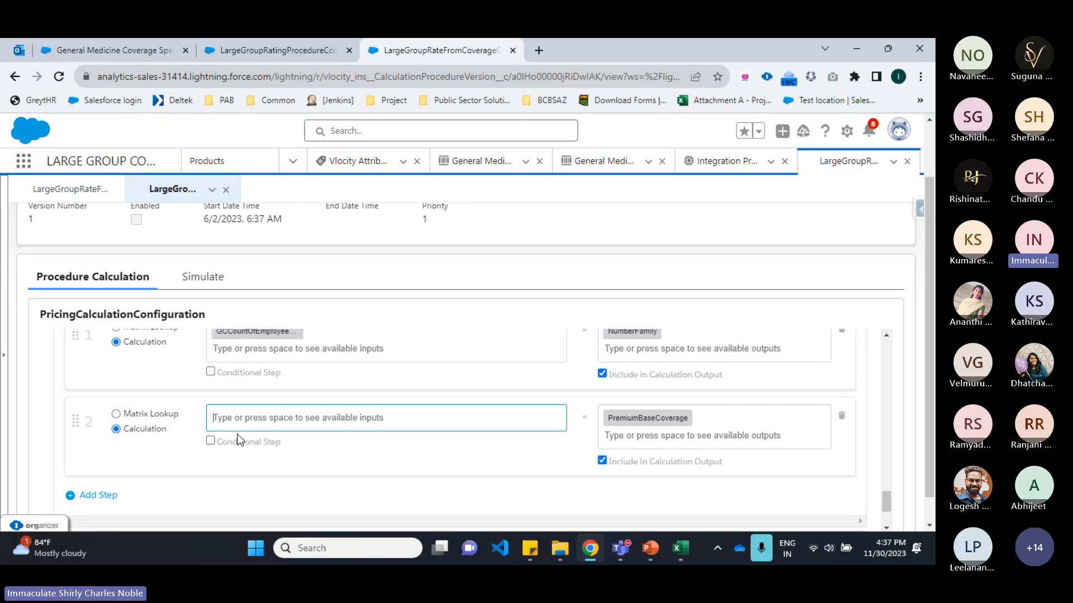
scroll(242, 444, up, 2)
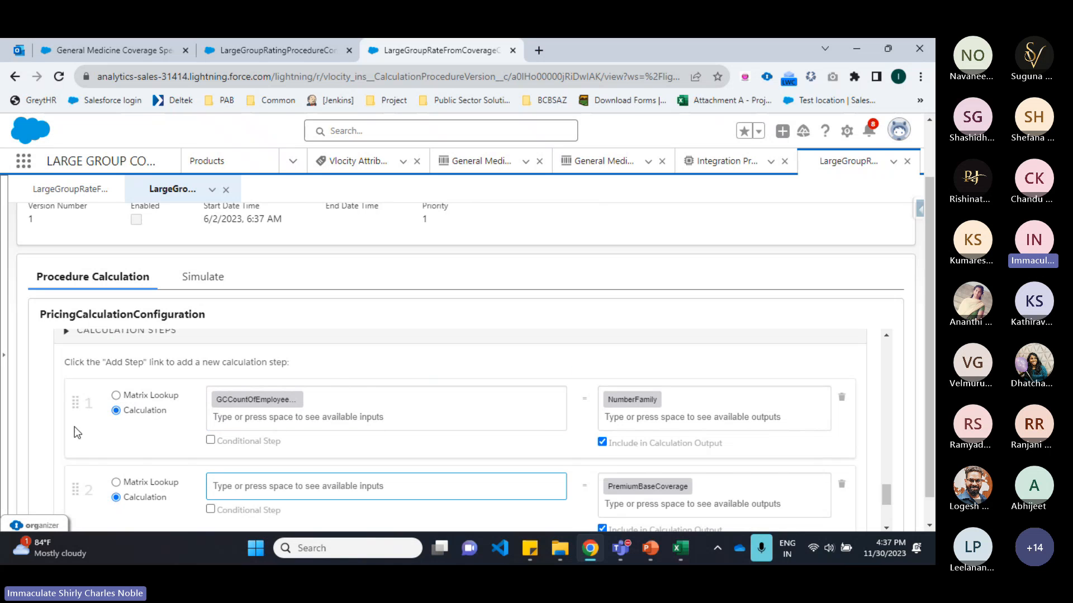
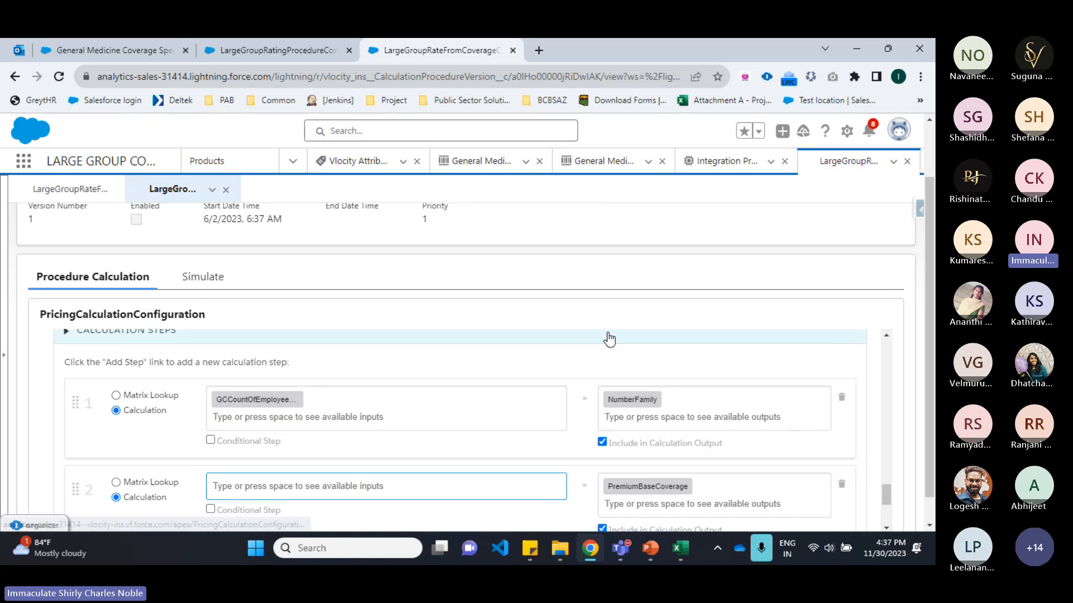
Step: Enter the formula ( ME_001 + ES_001 ) * NumberFamily as the input of calculation step 2
scroll(626, 329, down, 1)
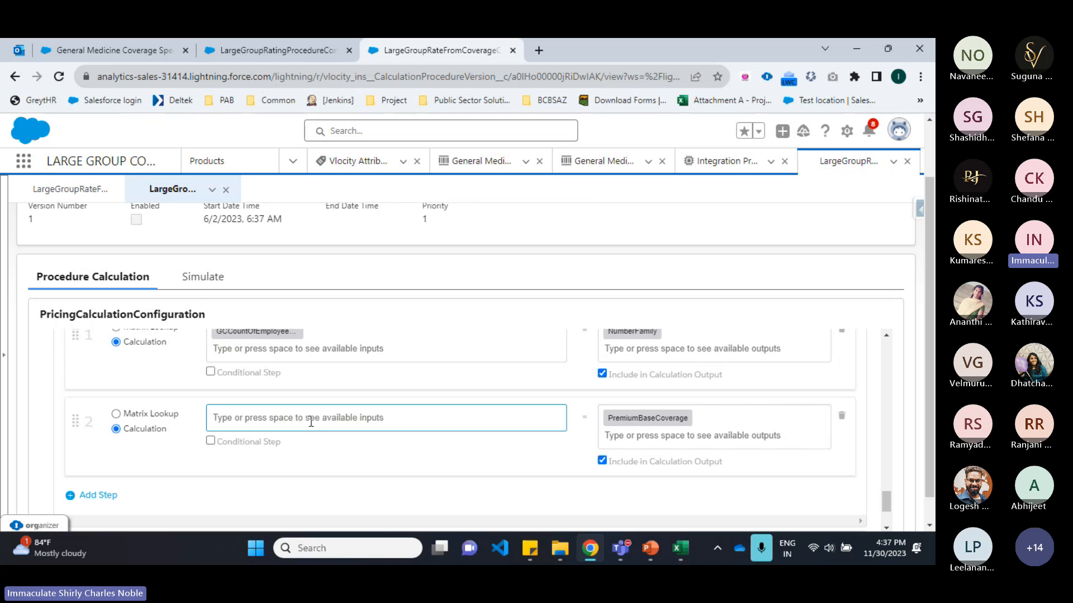
text(()
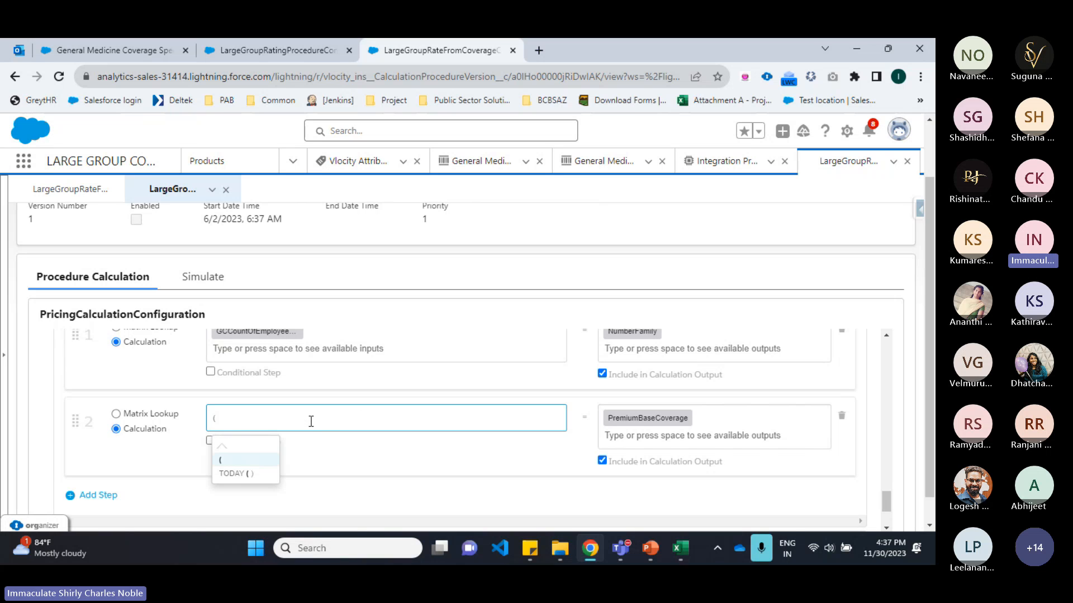
key(Return)
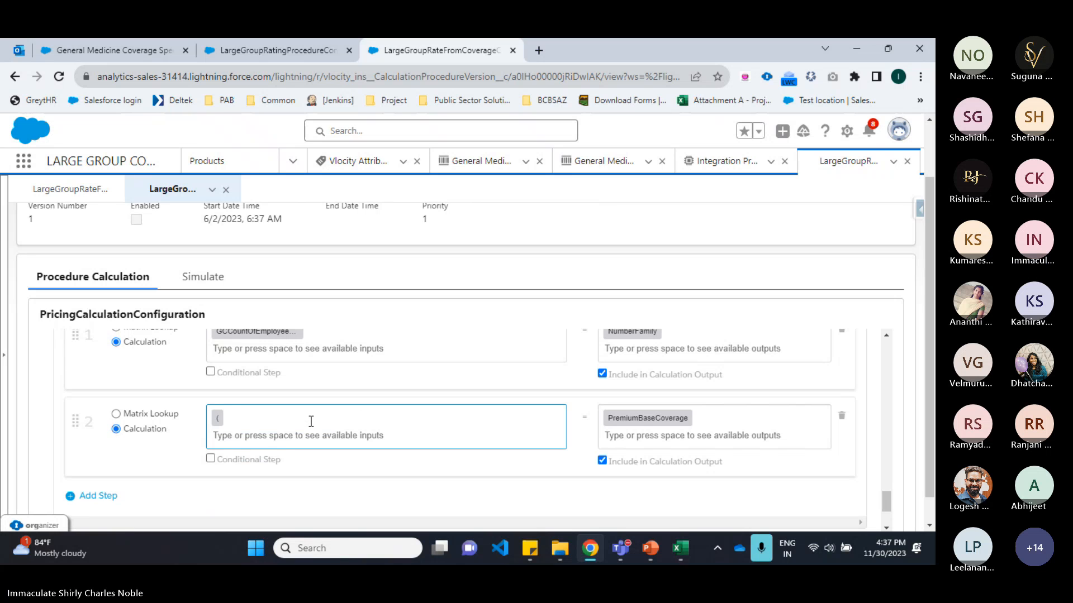
text(M)
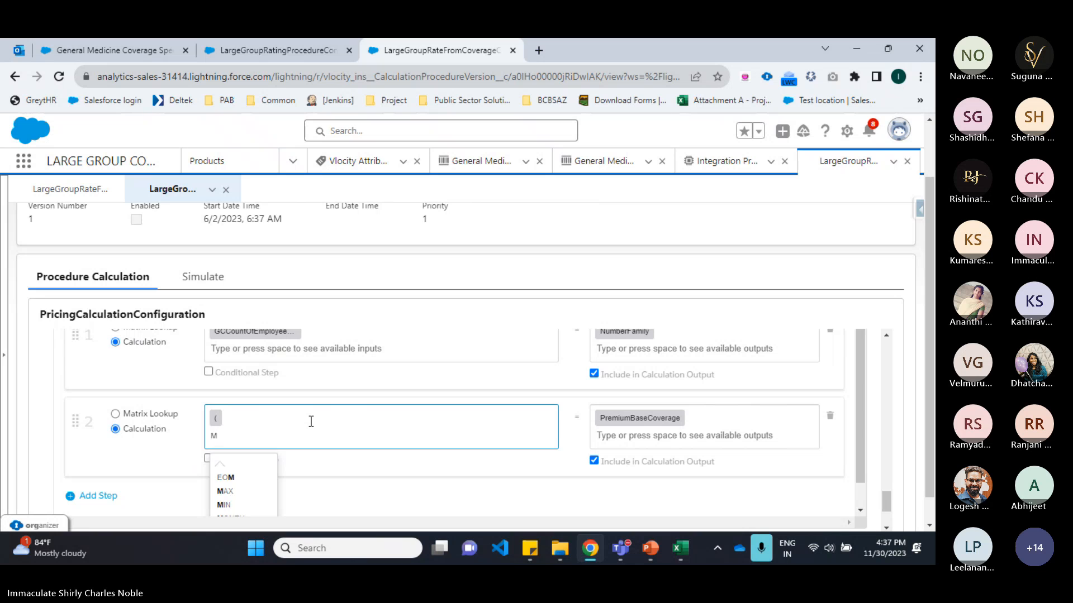
text(E)
key(Down)
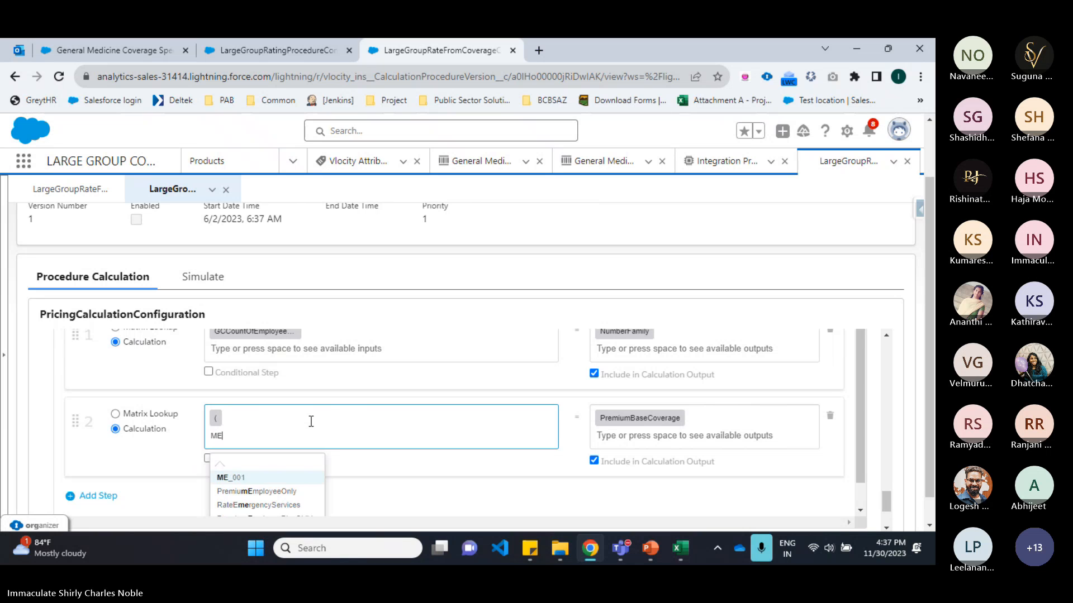
key(Return)
text(+)
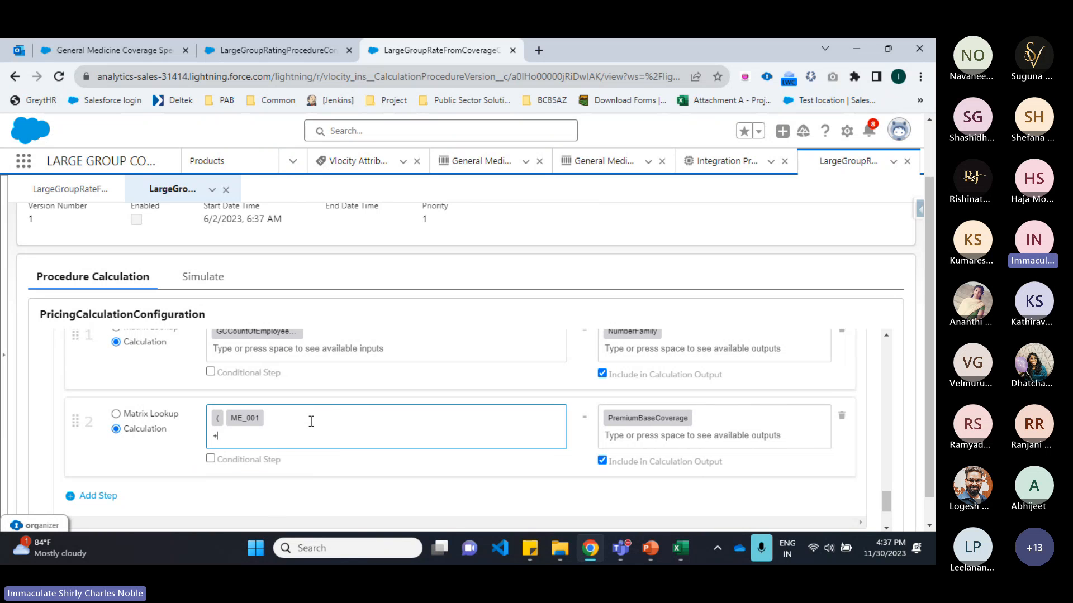
key(Return)
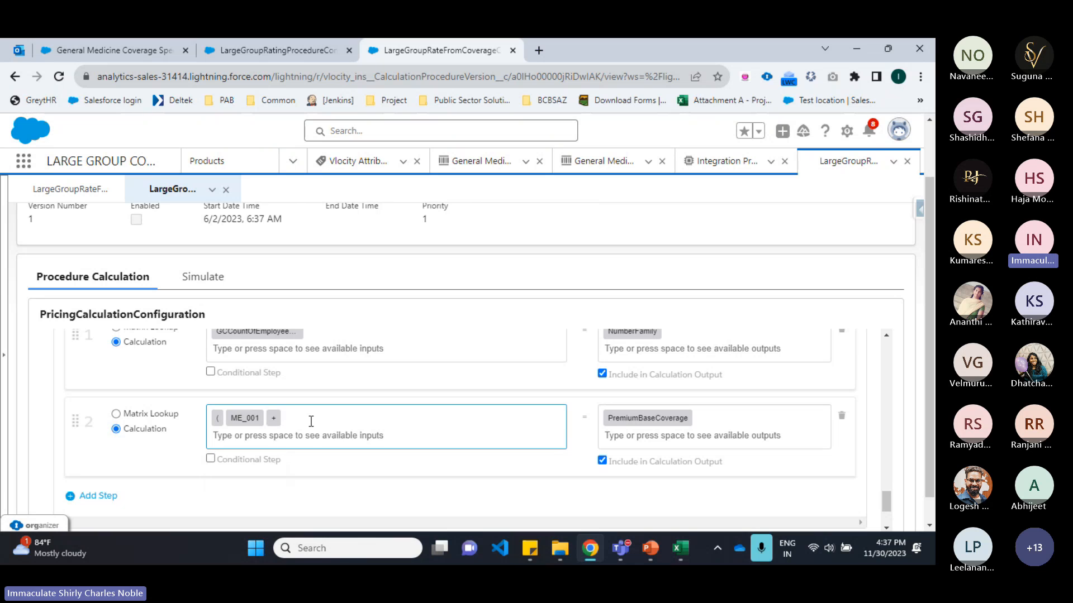
text(ES)
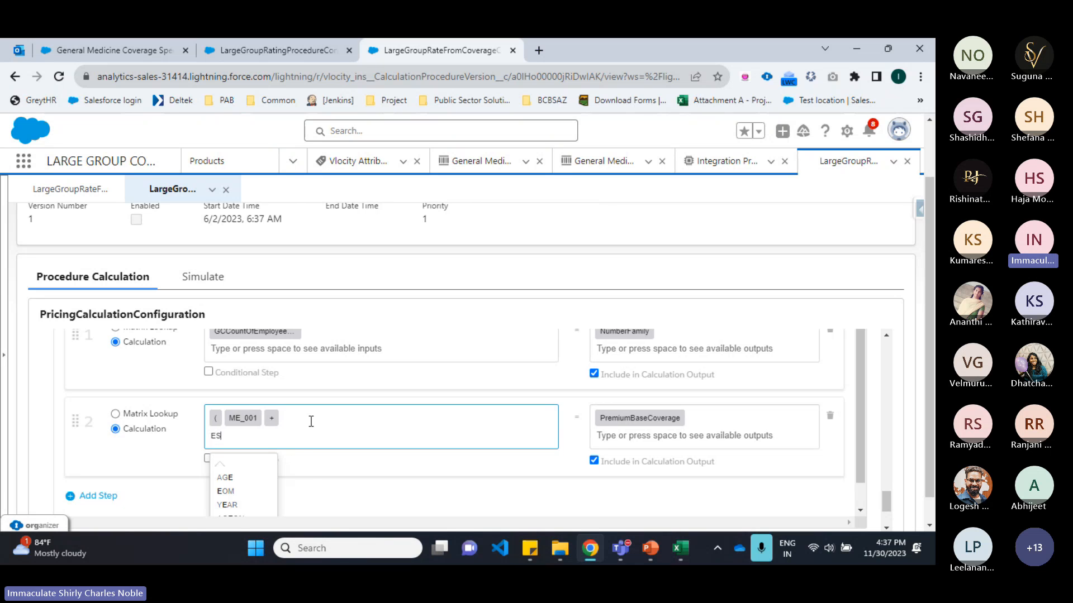
text(_)
key(Return)
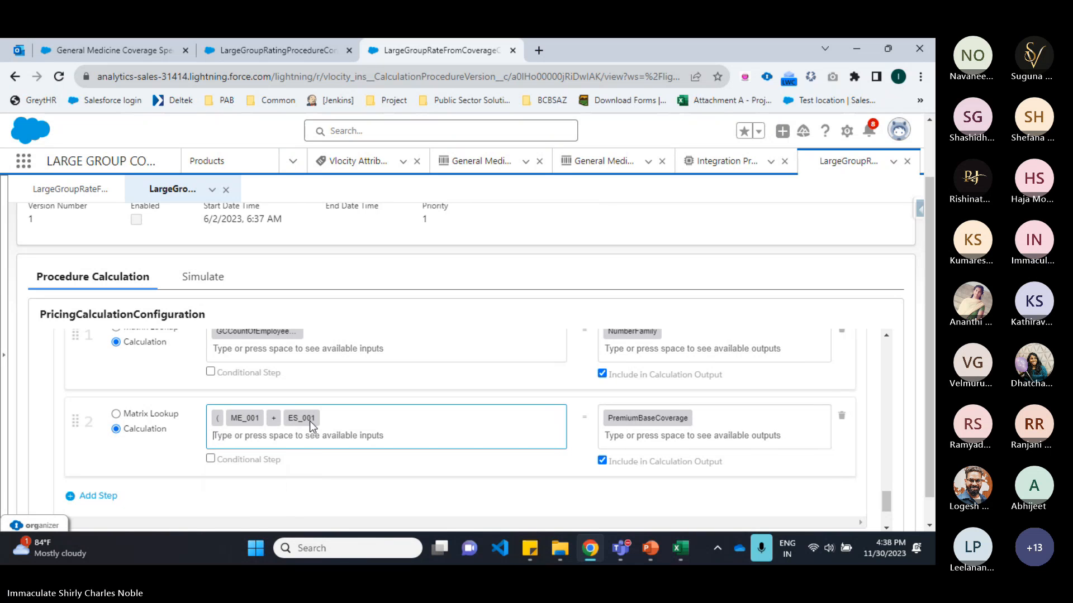
text())
key(Return)
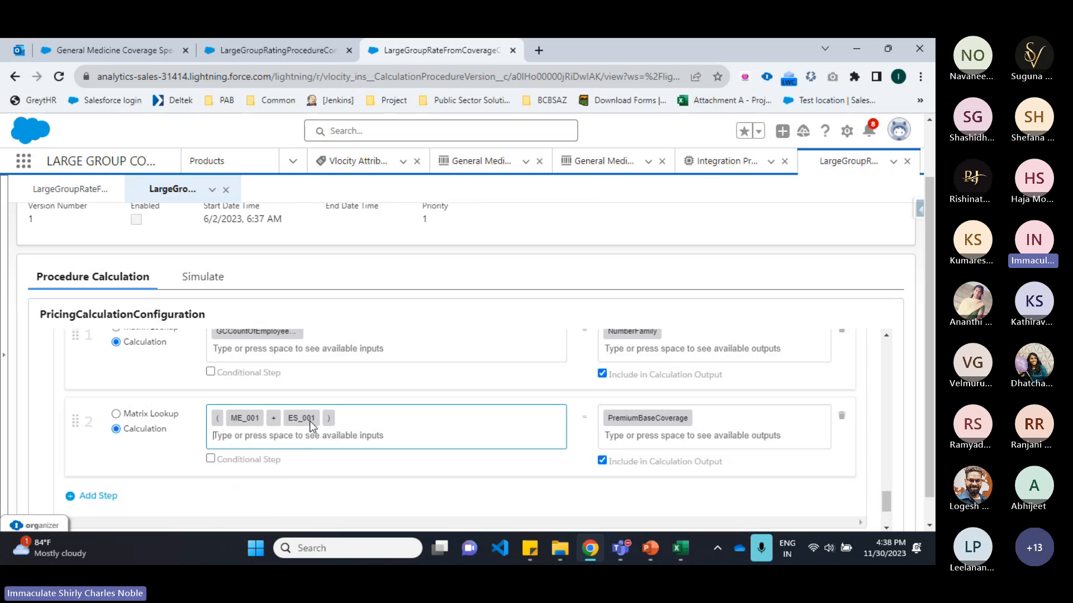
text(*)
key(Return)
text(N)
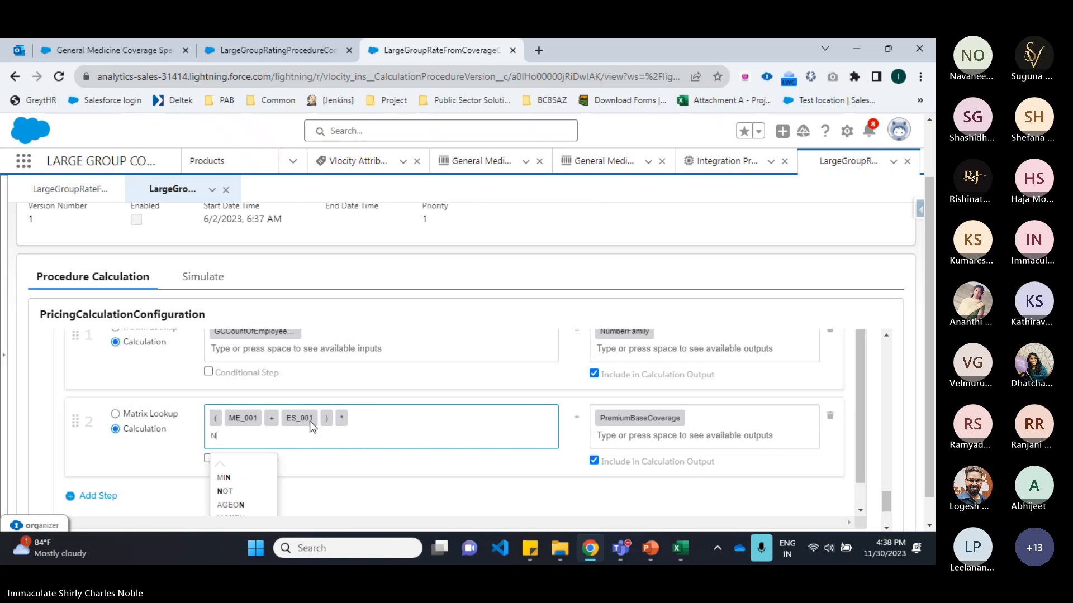
text(umb)
key(Return)
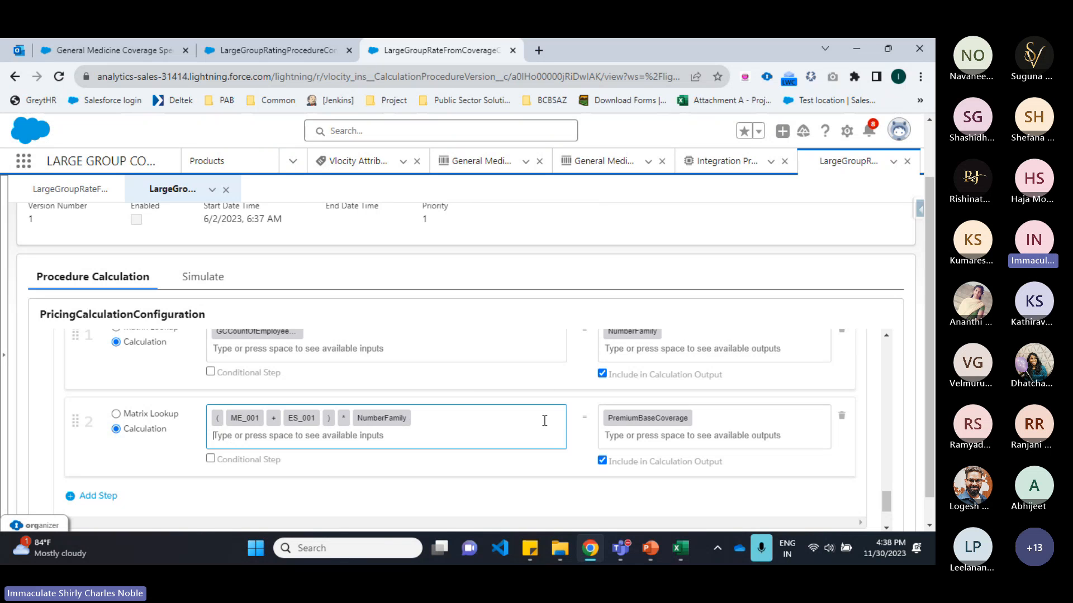
Step: Review the aggregation steps and save the calculation procedure, acknowledging the confirmation
scroll(453, 424, down, 1)
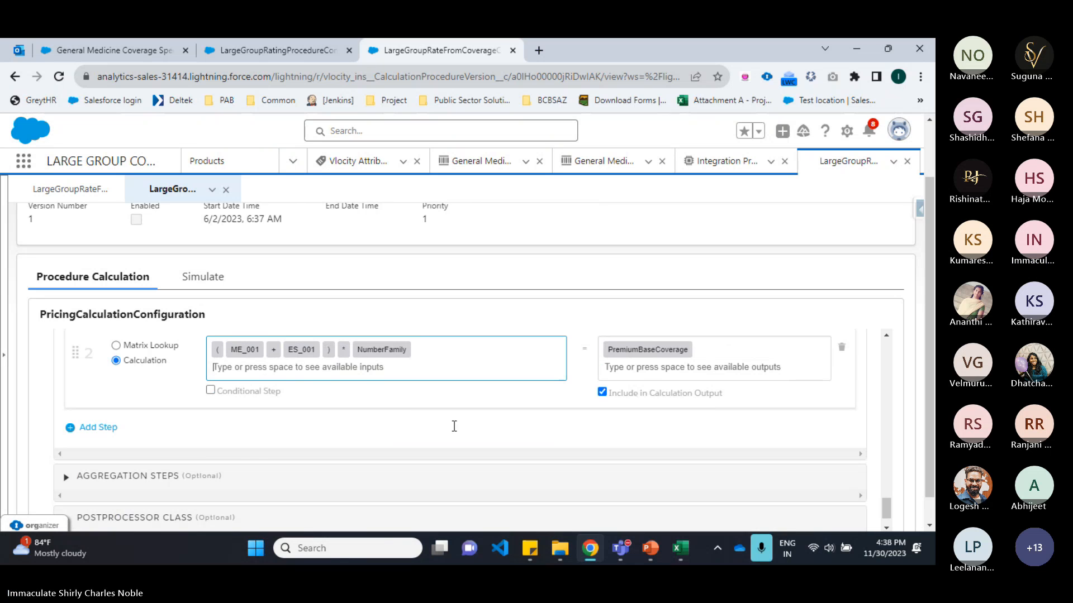
scroll(452, 424, up, 1)
scroll(197, 422, up, 3)
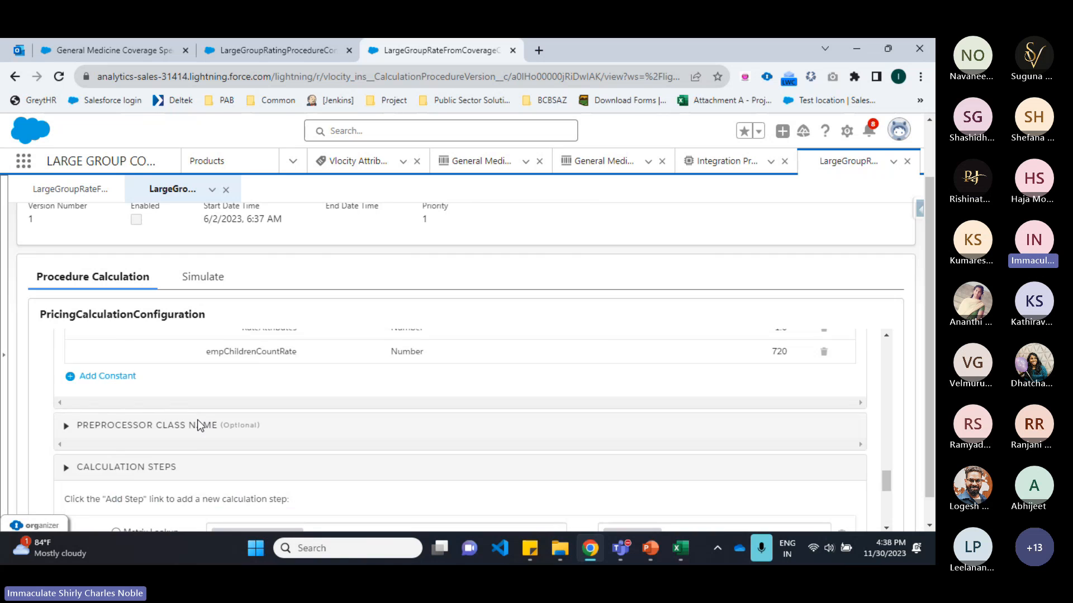
scroll(197, 422, down, 5)
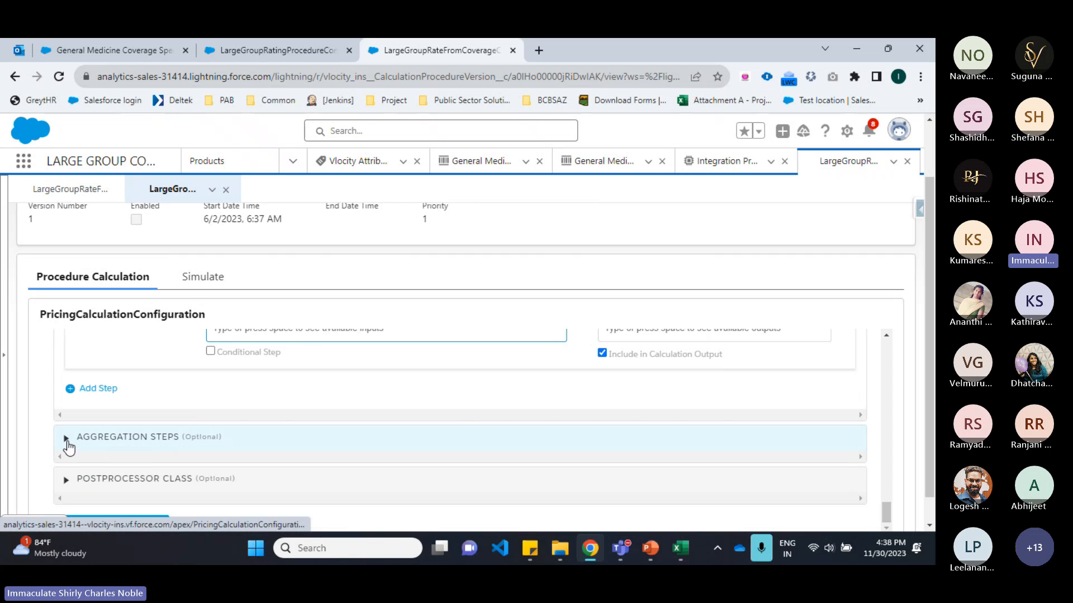
click(67, 444)
scroll(313, 433, down, 1)
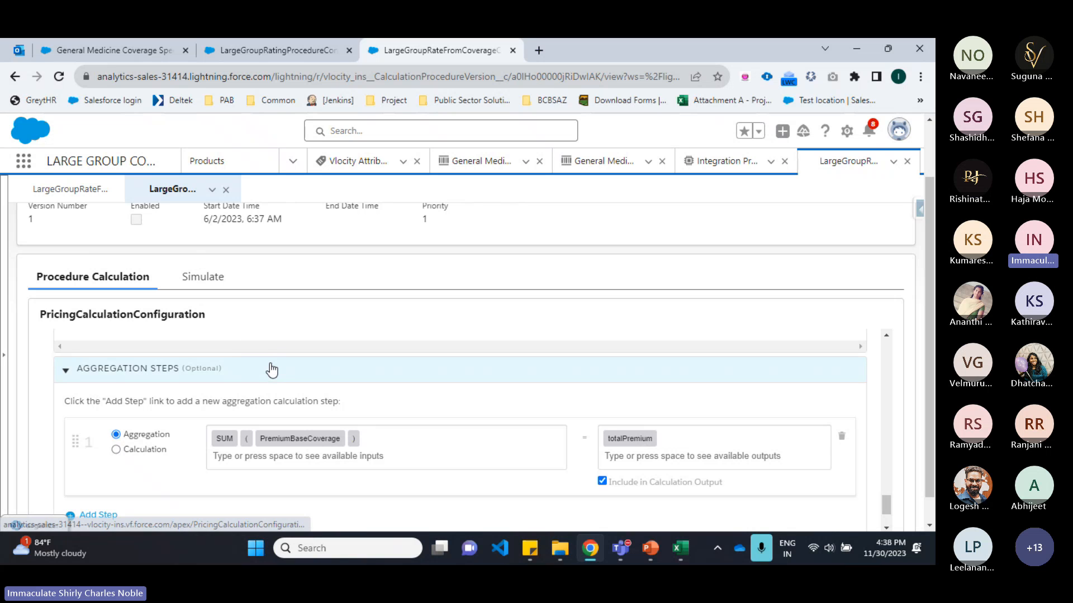
scroll(272, 370, up, 3)
scroll(272, 370, up, 10)
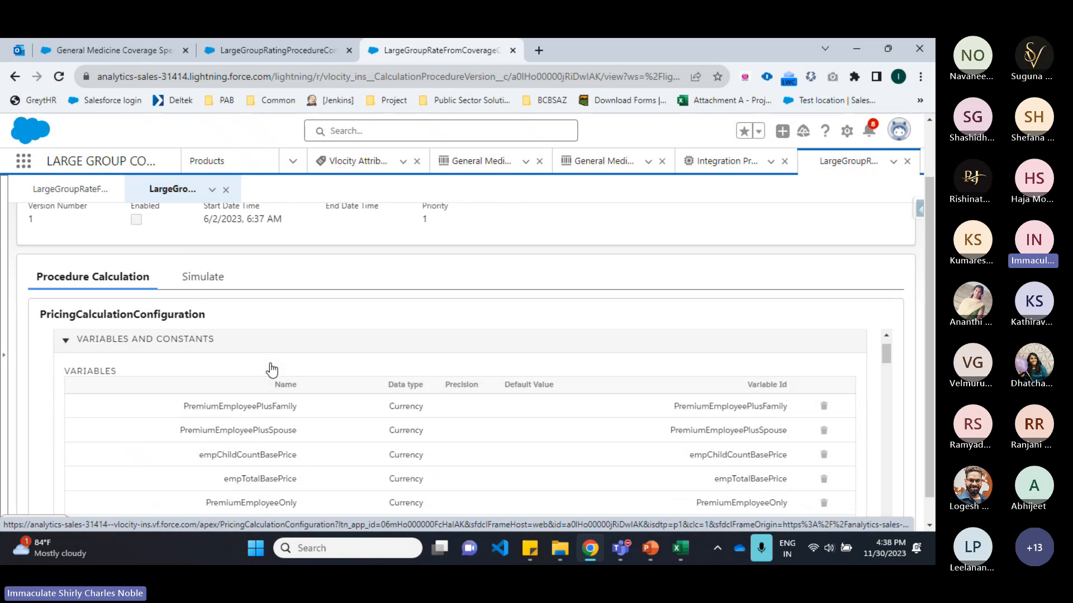
click(94, 346)
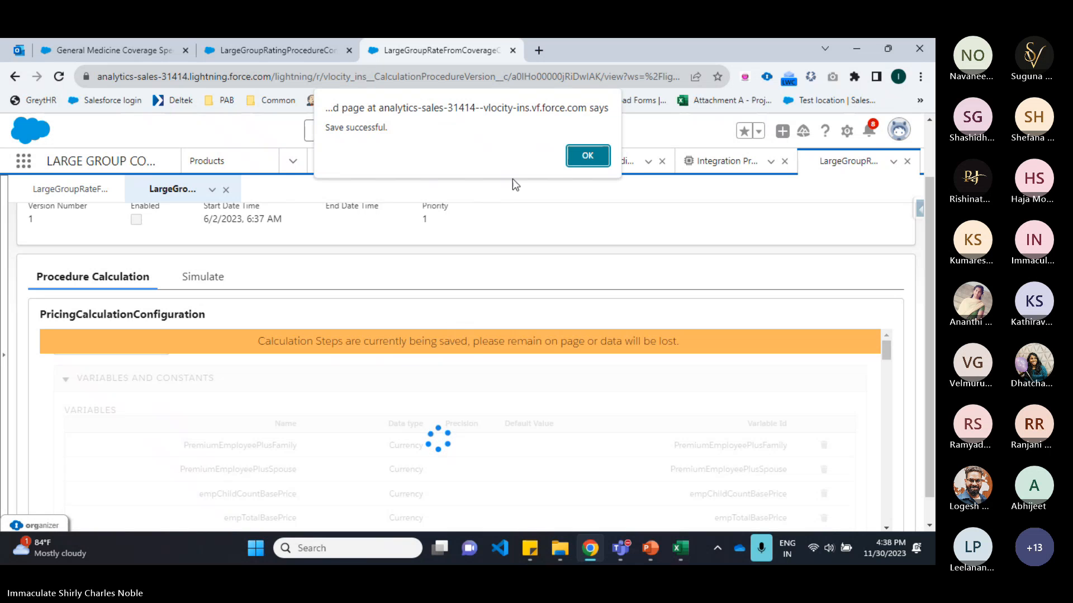
click(570, 160)
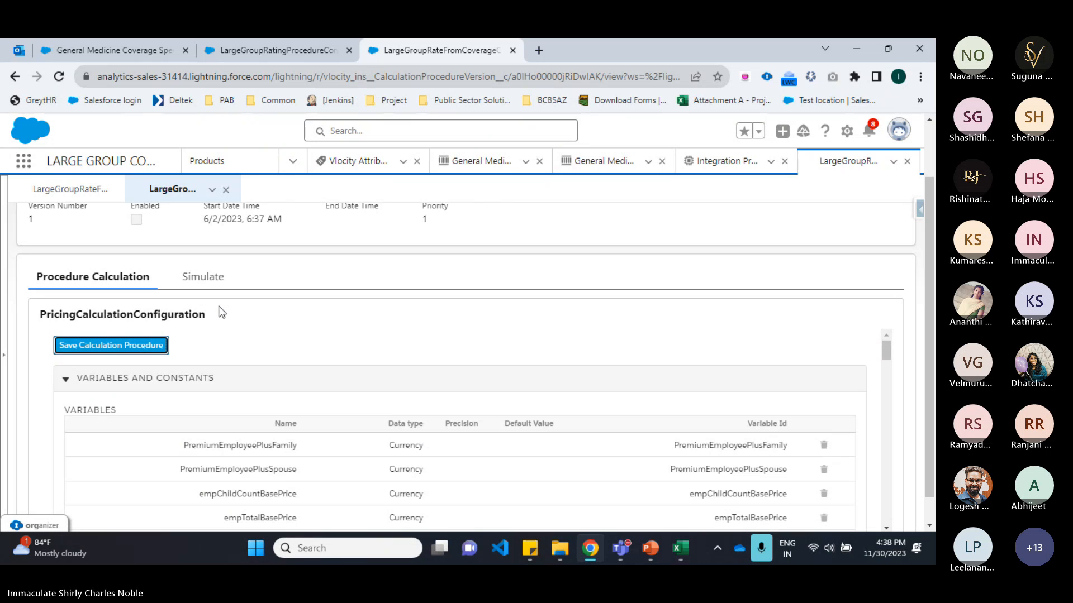
Step: Reload the Simulate tab and simulate all steps with ME_001 set to 100 and ES_001 set to 200
click(222, 279)
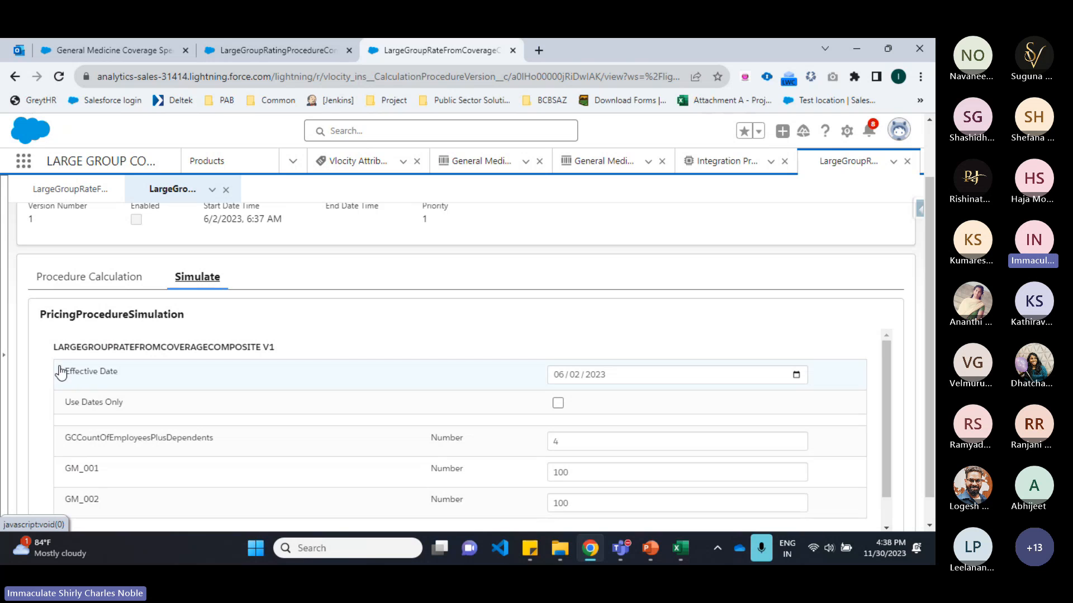
click(60, 78)
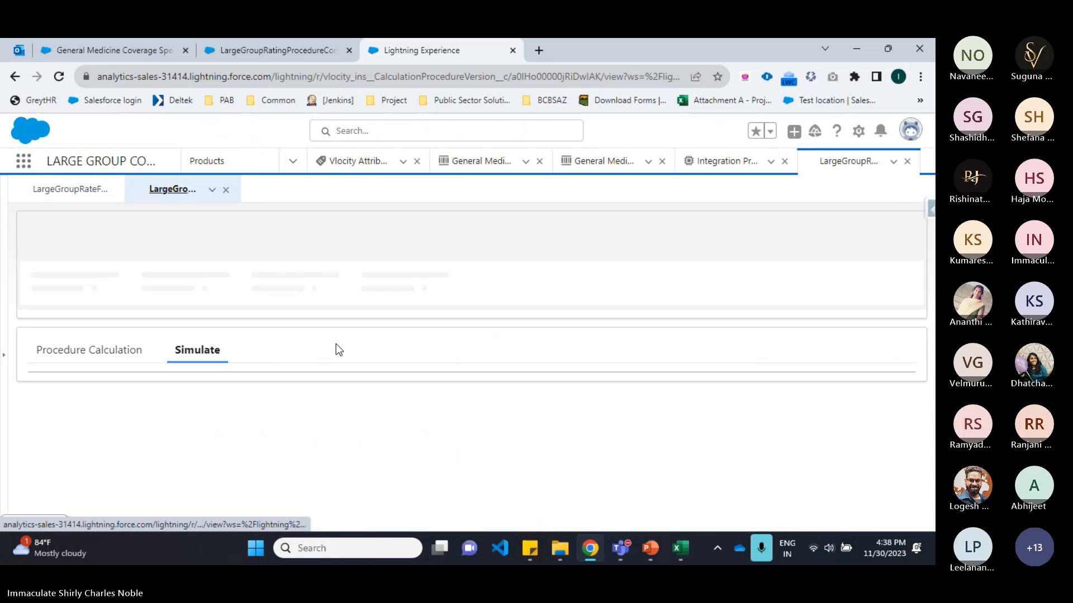
scroll(337, 343, down, 1)
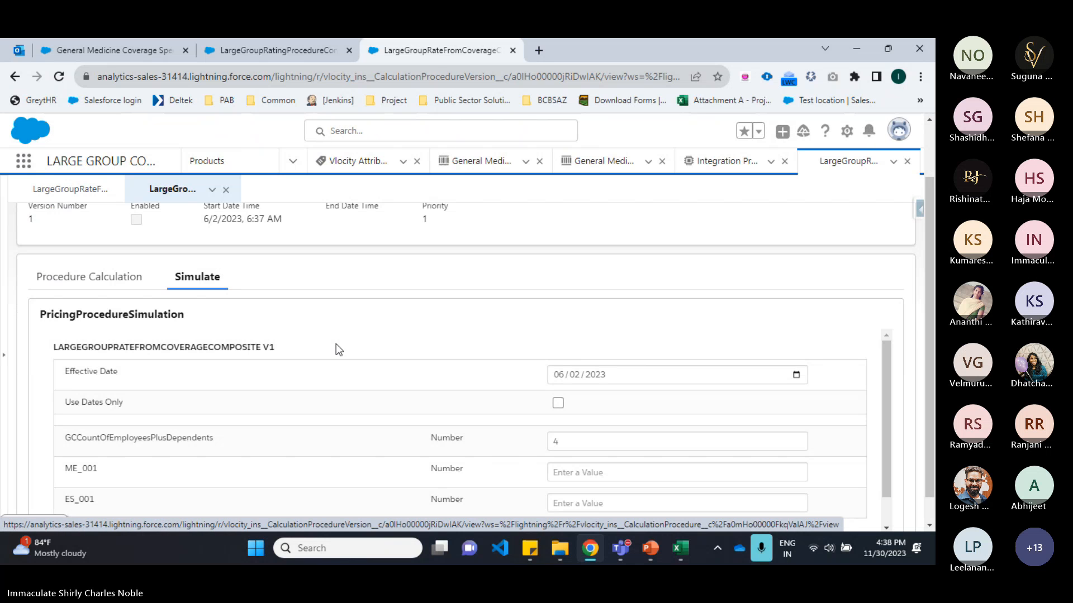
scroll(337, 349, down, 2)
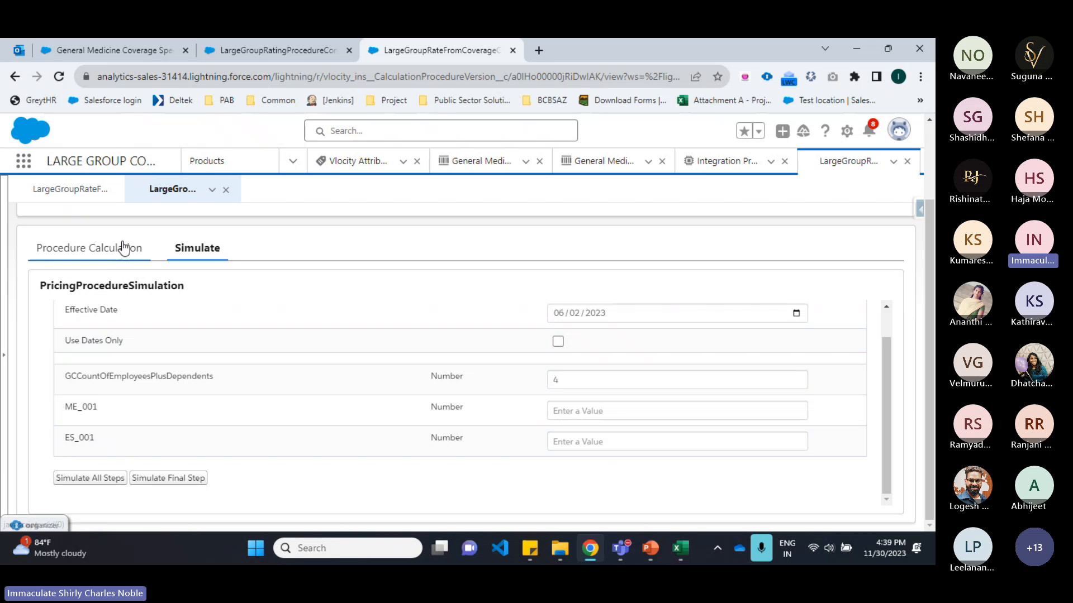
click(648, 410)
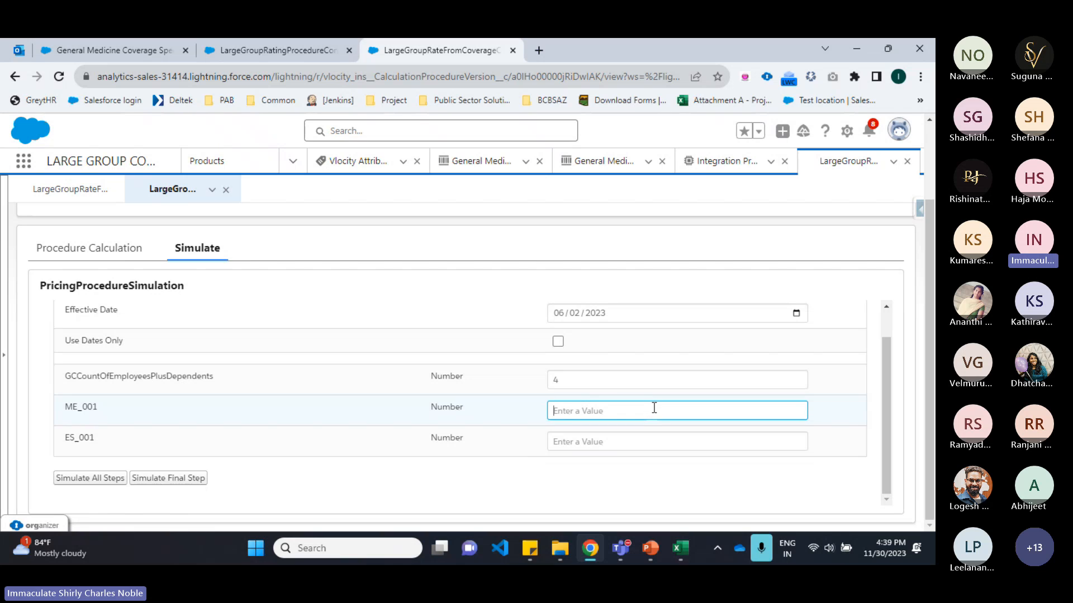
text(100)
click(646, 438)
text(200)
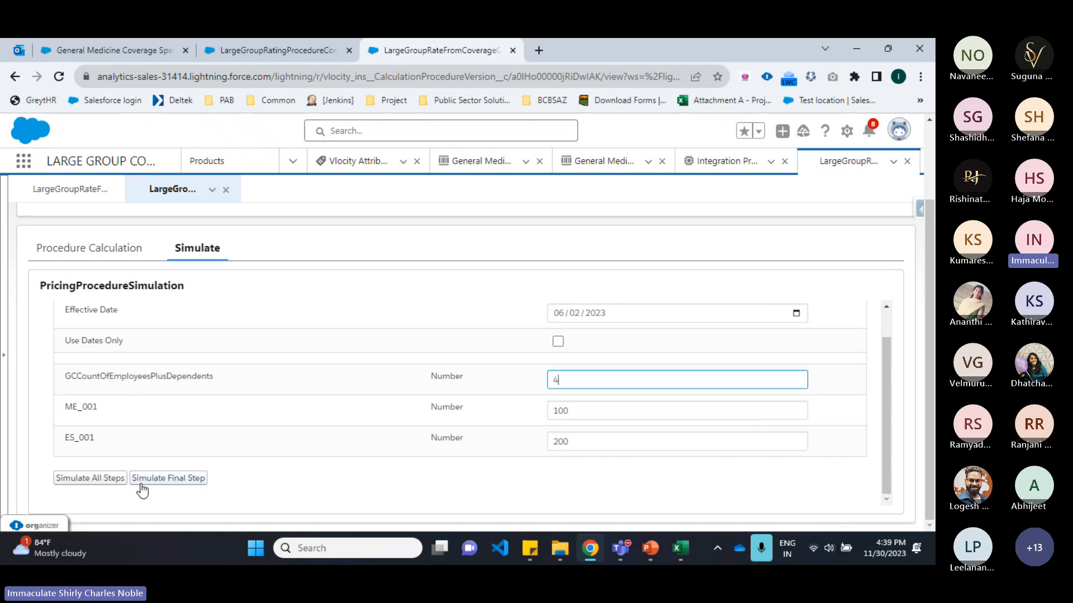
click(93, 483)
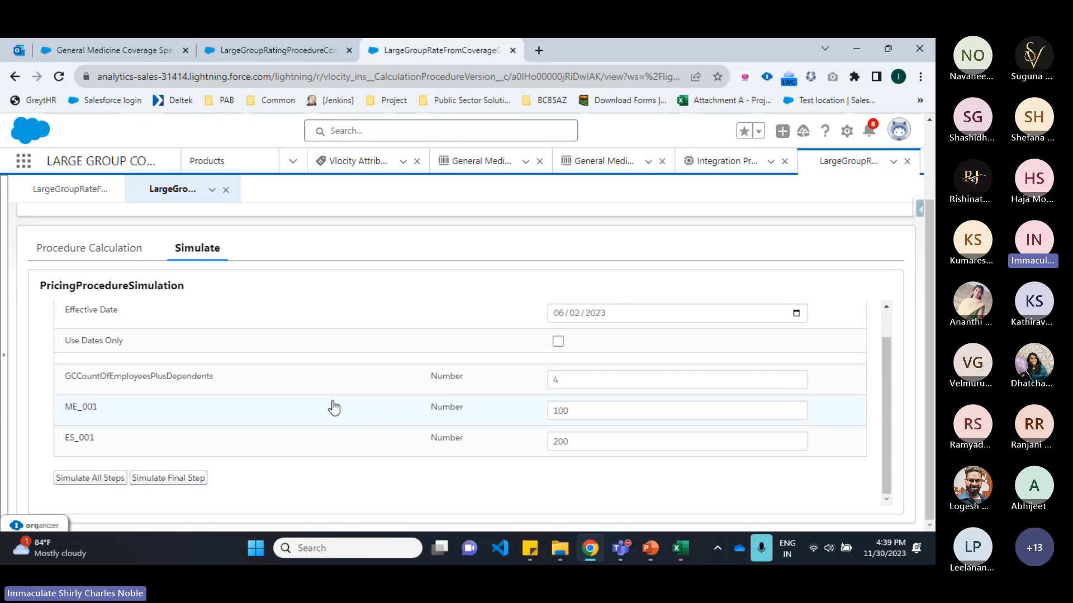
Step: Review the simulation's calculation results and the totalPremium in the output JSON
scroll(402, 335, down, 4)
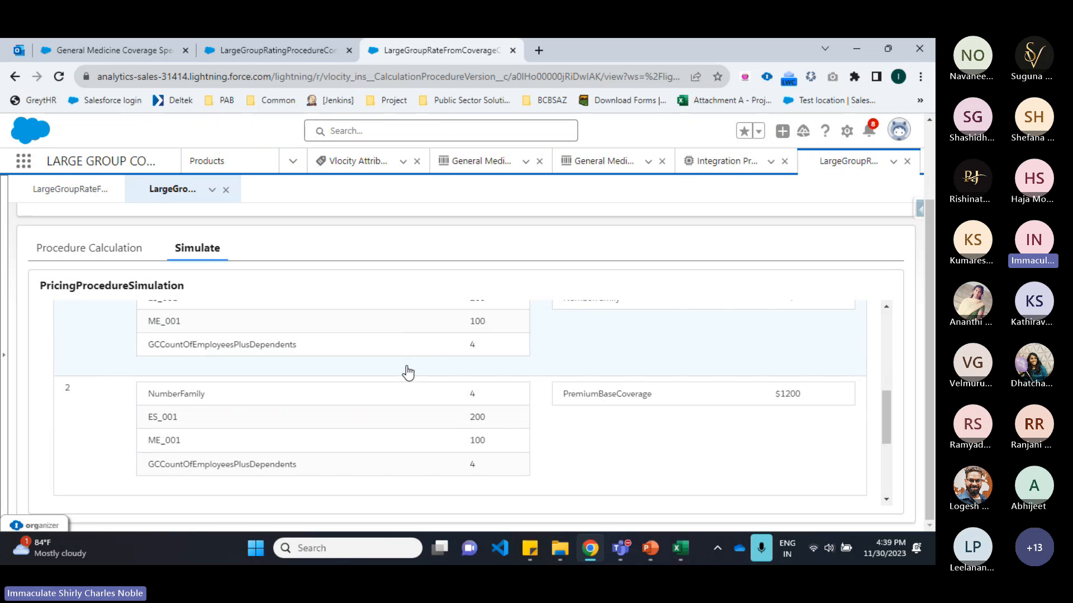
scroll(409, 369, up, 2)
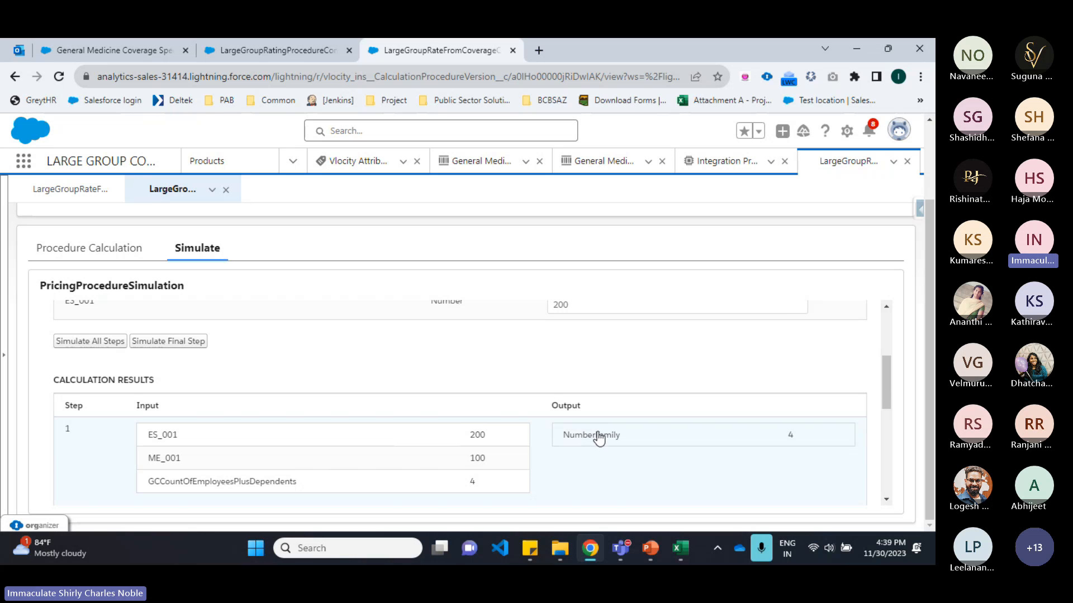
scroll(721, 430, down, 3)
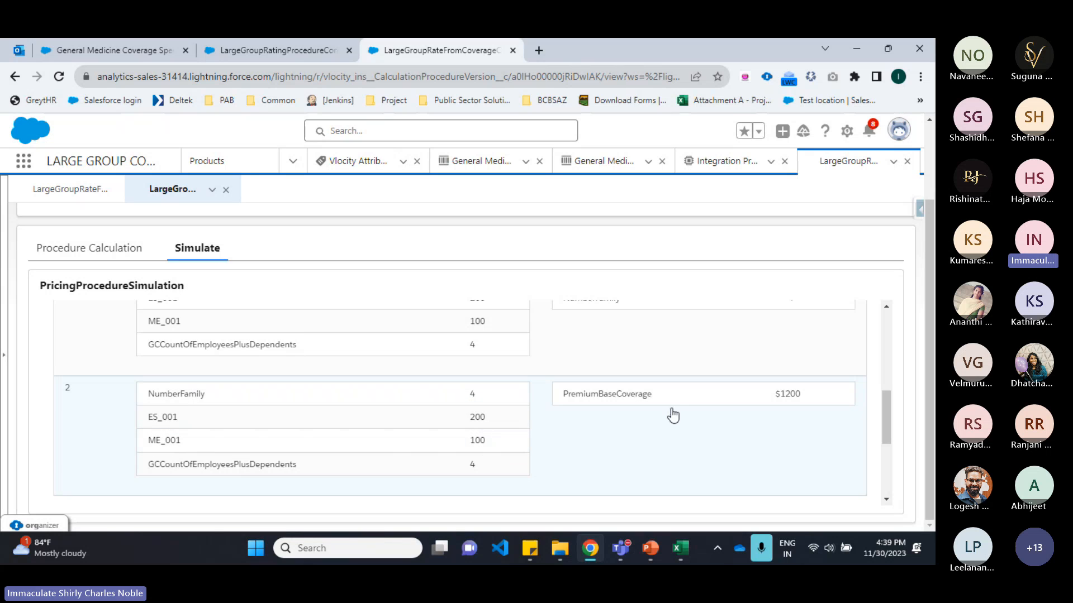
scroll(673, 416, down, 3)
scroll(522, 447, down, 3)
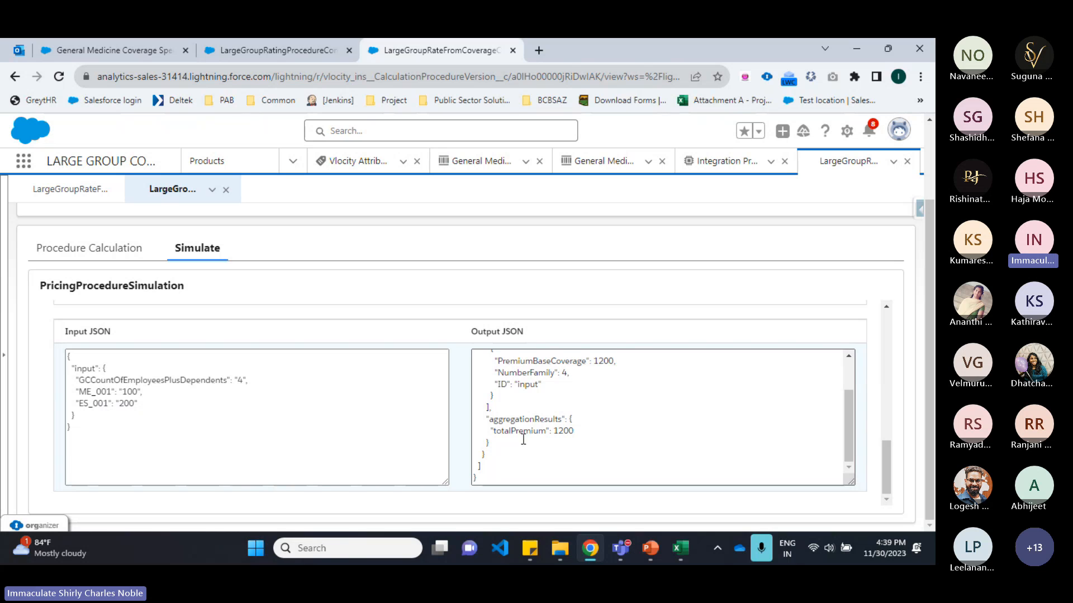
double_click(522, 431)
double_click(565, 431)
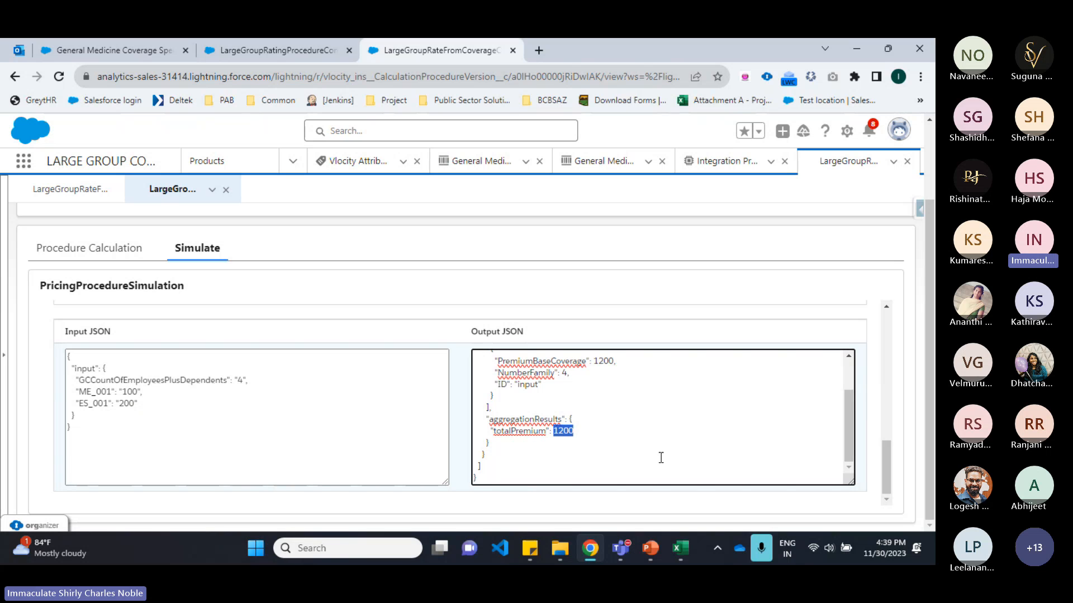
click(661, 456)
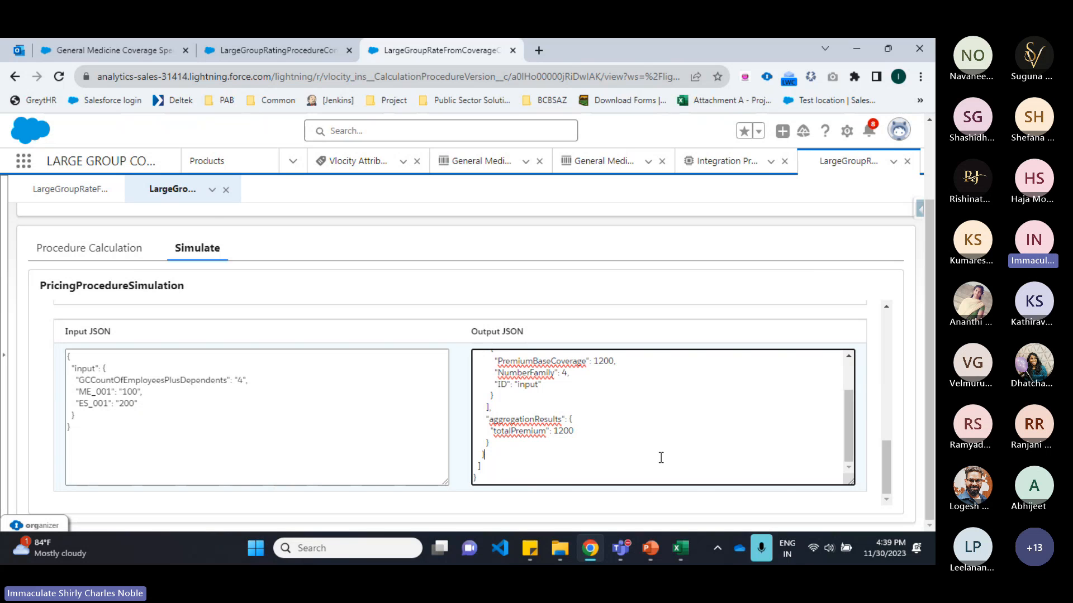
Step: Edit the LargeGroupRateFromCoverageComposite V1 procedure version to mark it Enabled and save it
click(95, 45)
click(410, 40)
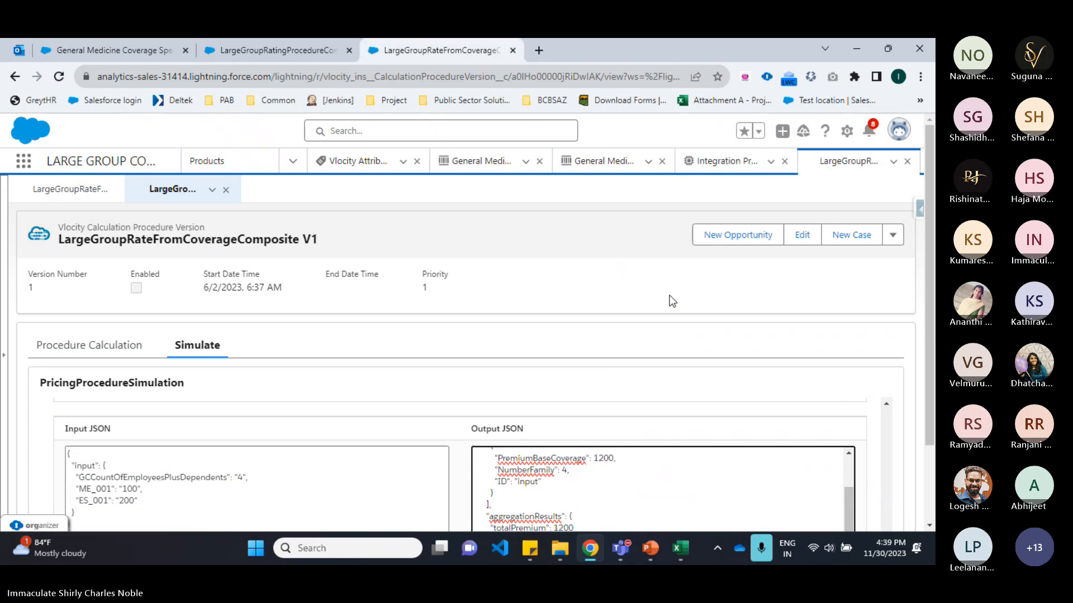
click(813, 234)
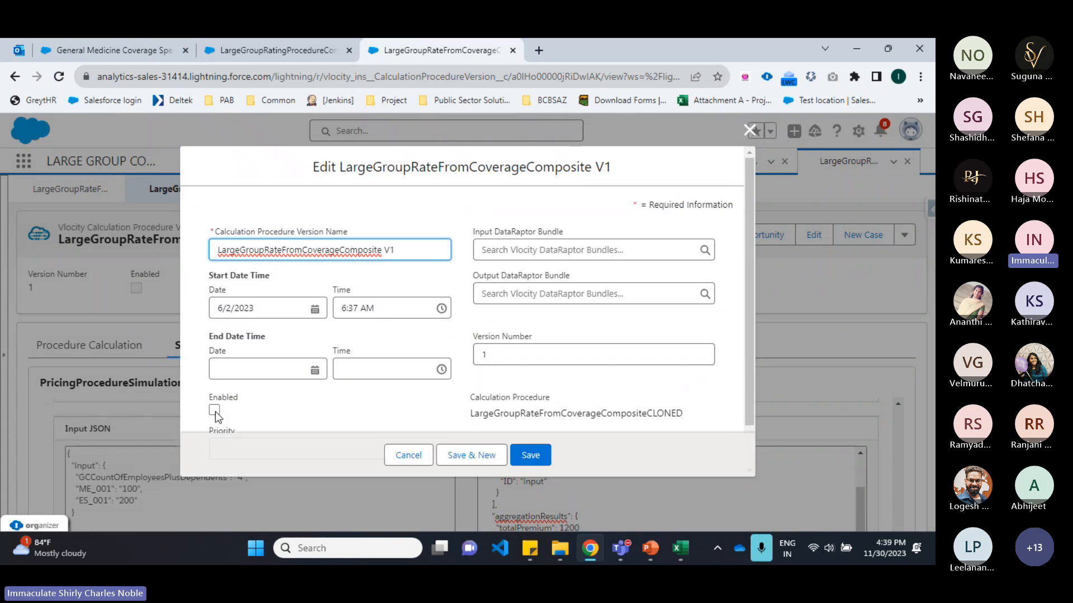
click(214, 410)
click(537, 455)
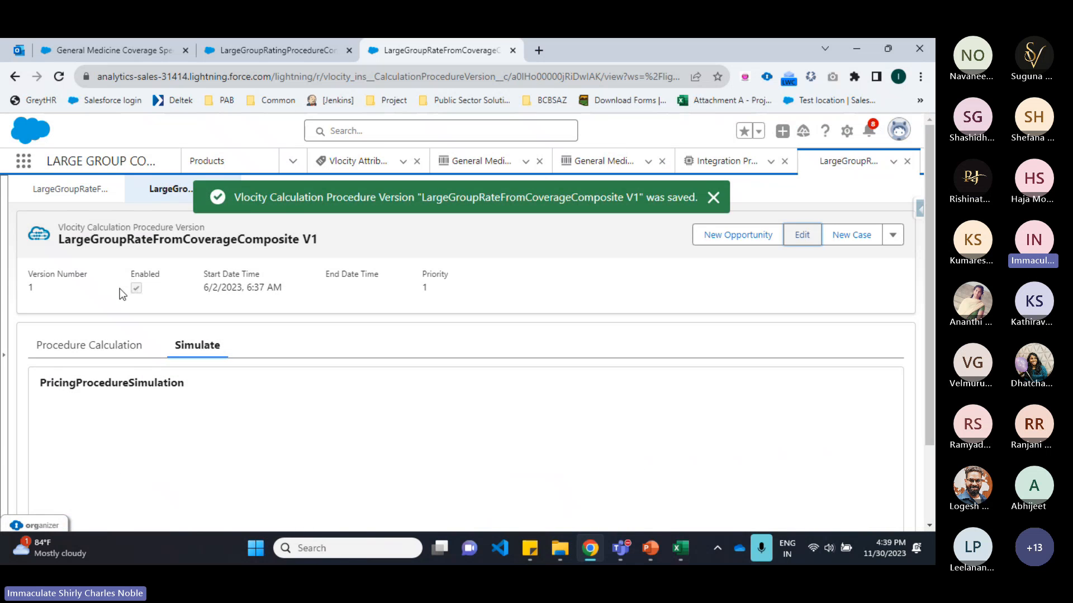
Step: Go to the Large Group Carrier home page
click(133, 42)
scroll(351, 311, up, 10)
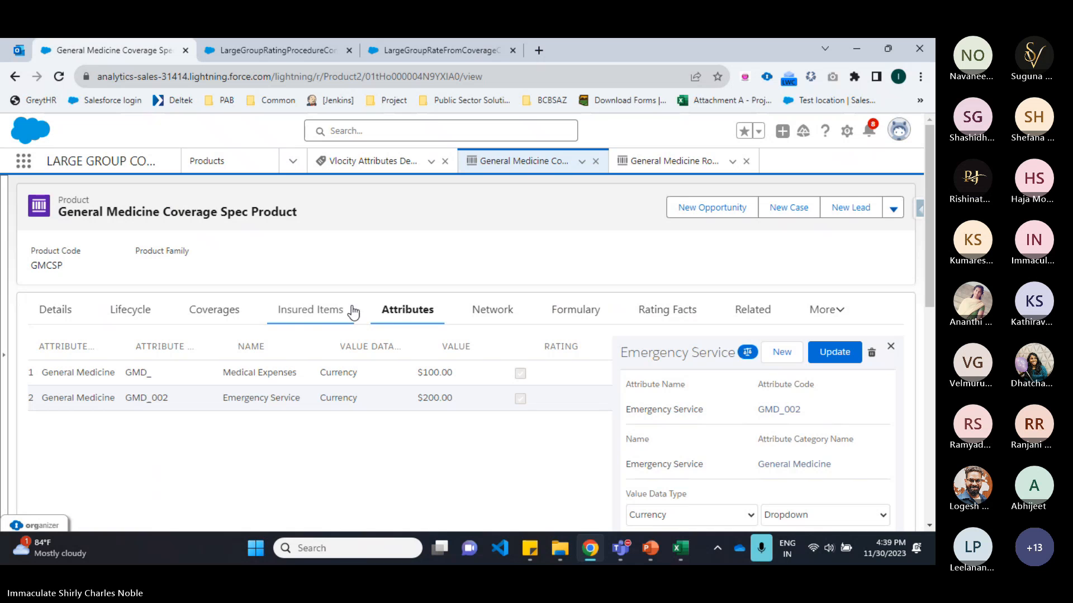
click(291, 161)
click(268, 193)
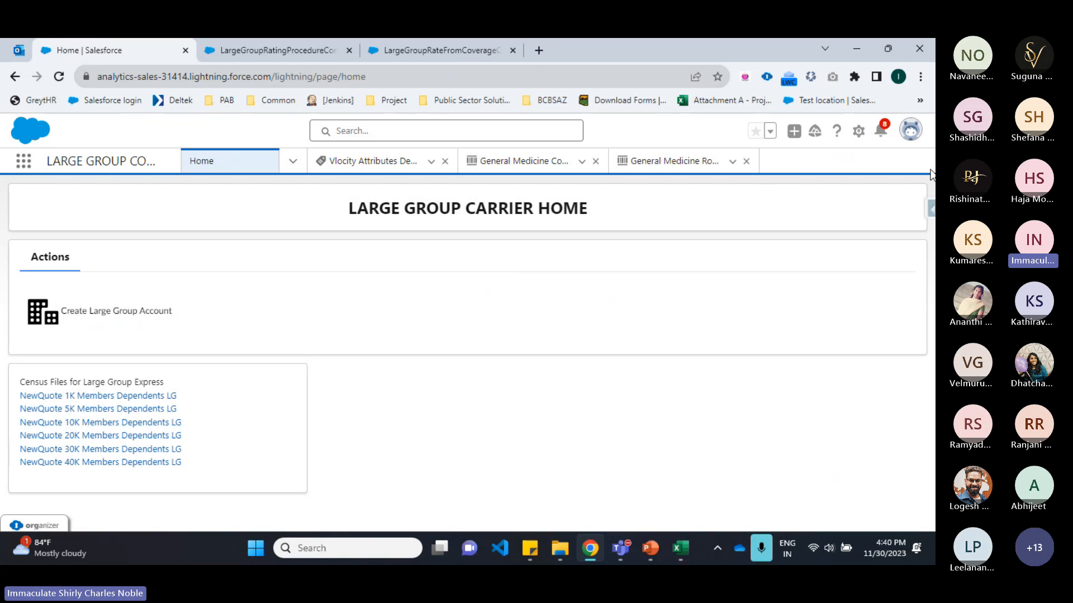
Step: Start creating a large group account and autofill the employer address and employer contact pages
click(111, 313)
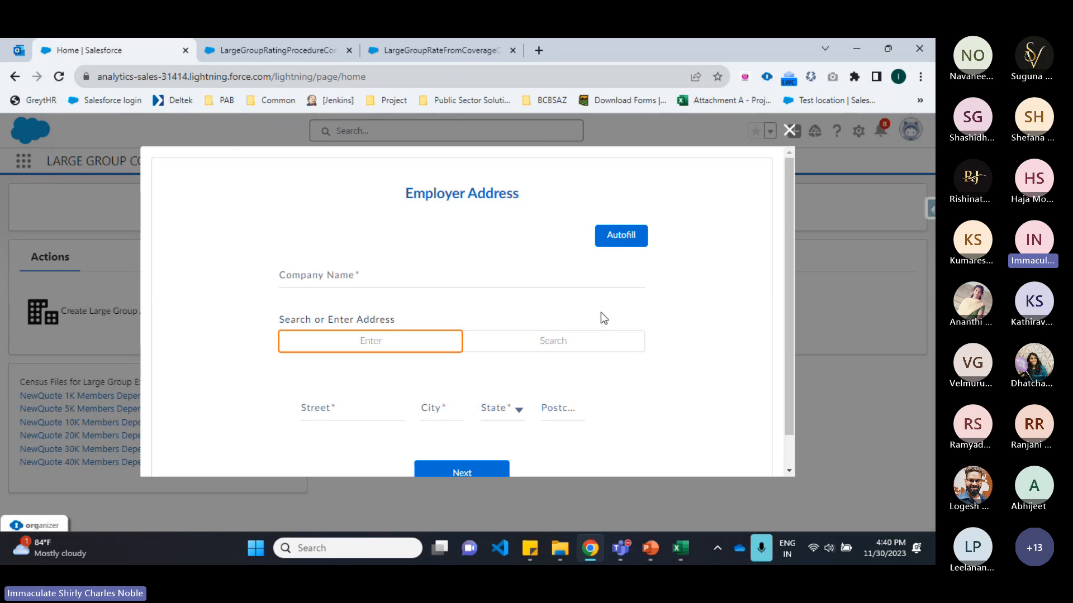
click(626, 242)
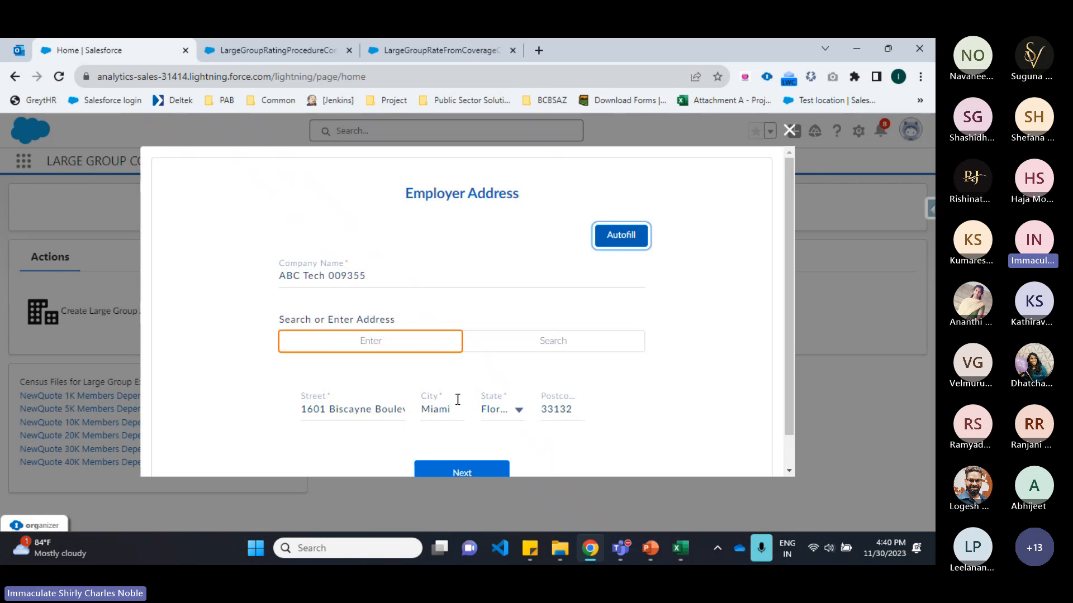
scroll(458, 425, down, 1)
click(460, 444)
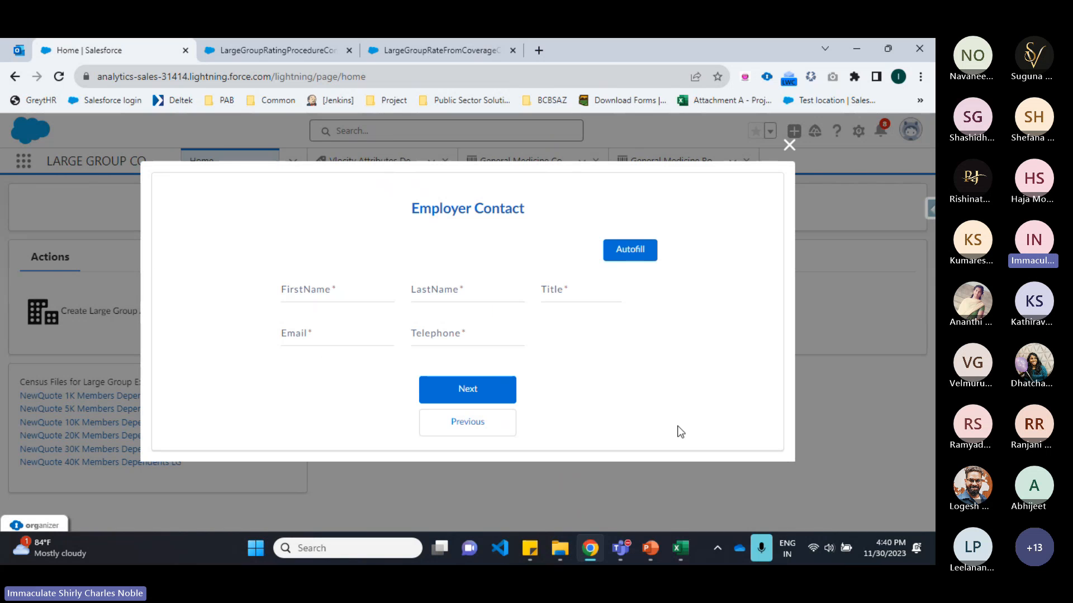
click(614, 253)
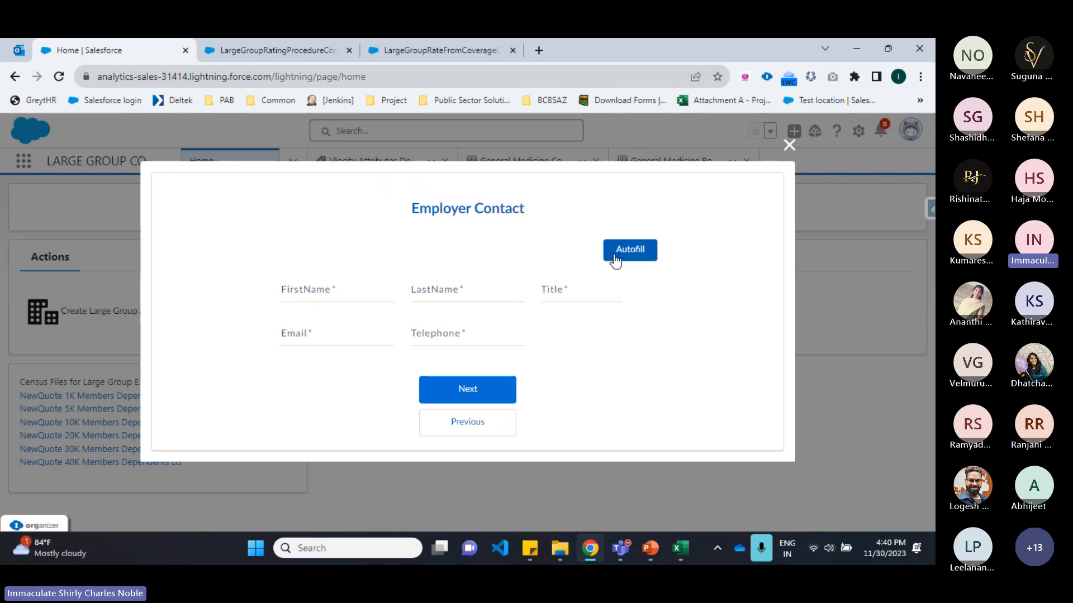
click(498, 385)
Step: Autofill the employer qualification details and finish creating the account
click(634, 239)
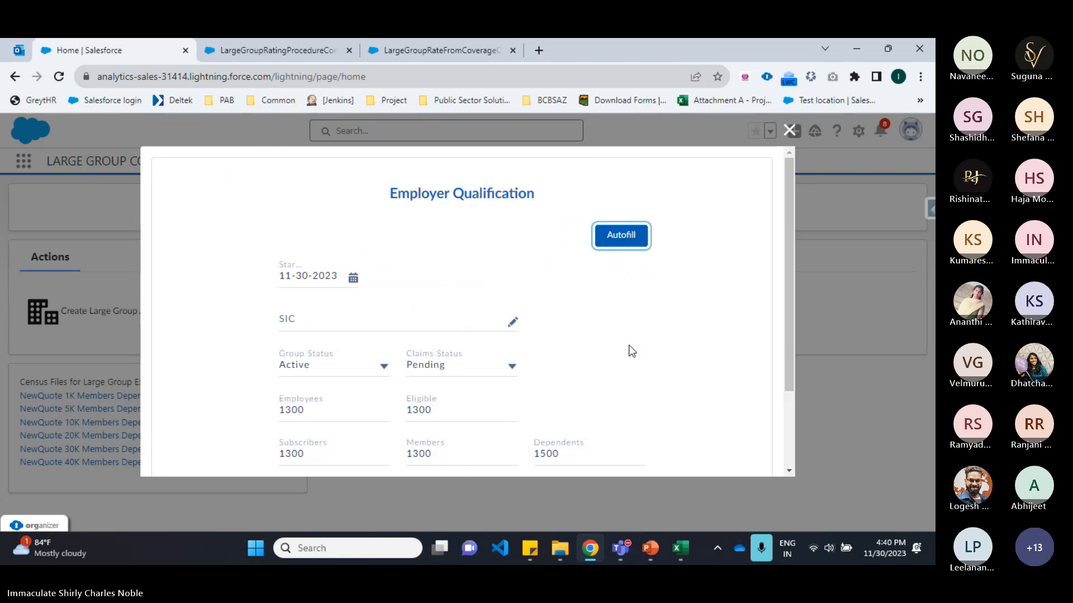
scroll(629, 352, down, 2)
click(461, 404)
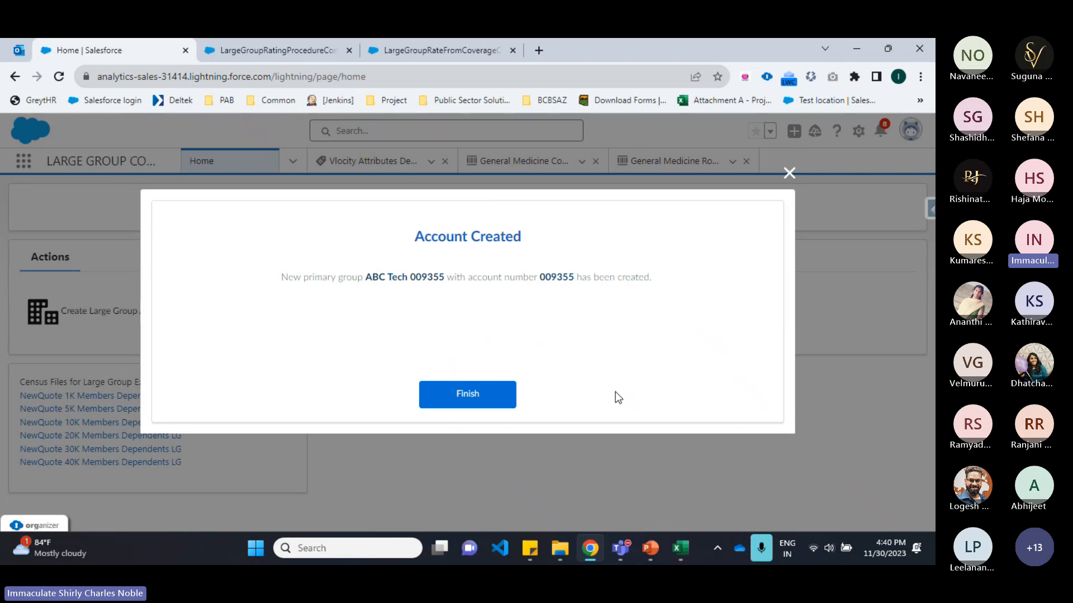
drag(422, 277, 436, 280)
click(476, 403)
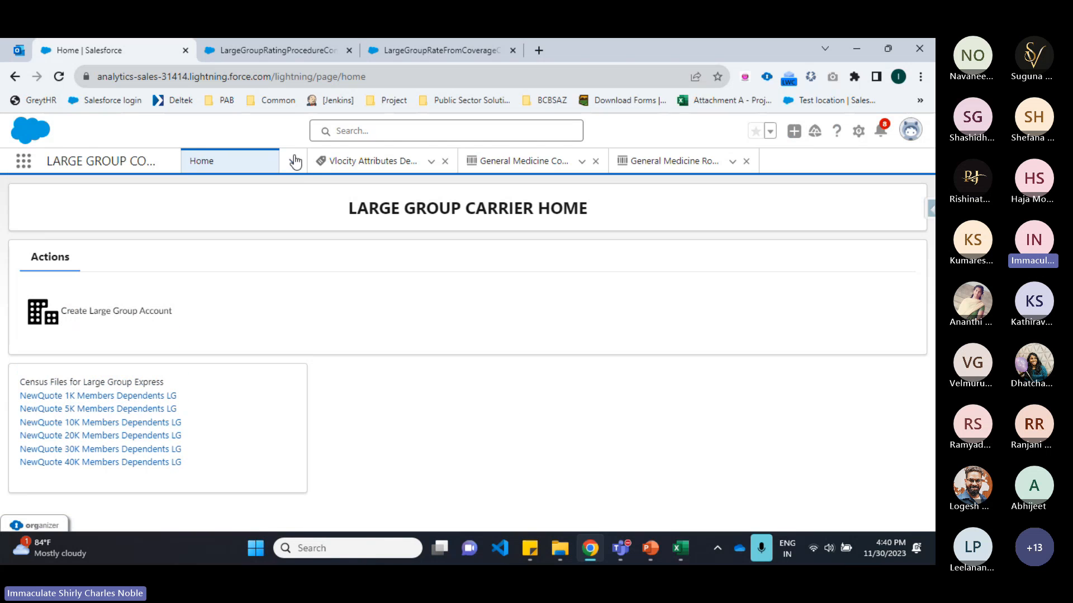
Step: Open the ABC Tech 009355 account from the Accounts list
click(293, 161)
click(270, 247)
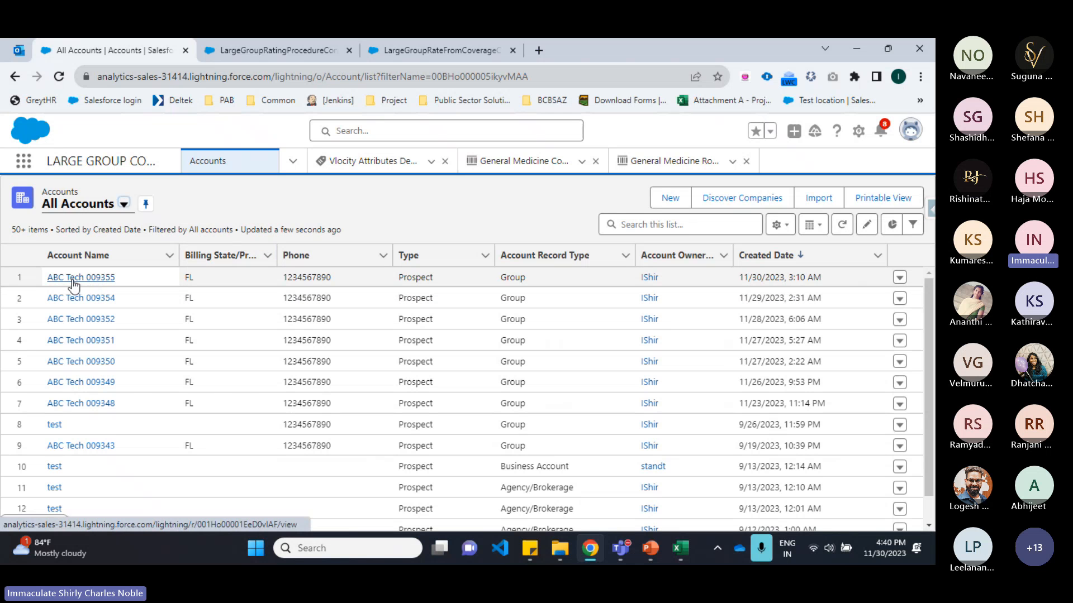
click(83, 278)
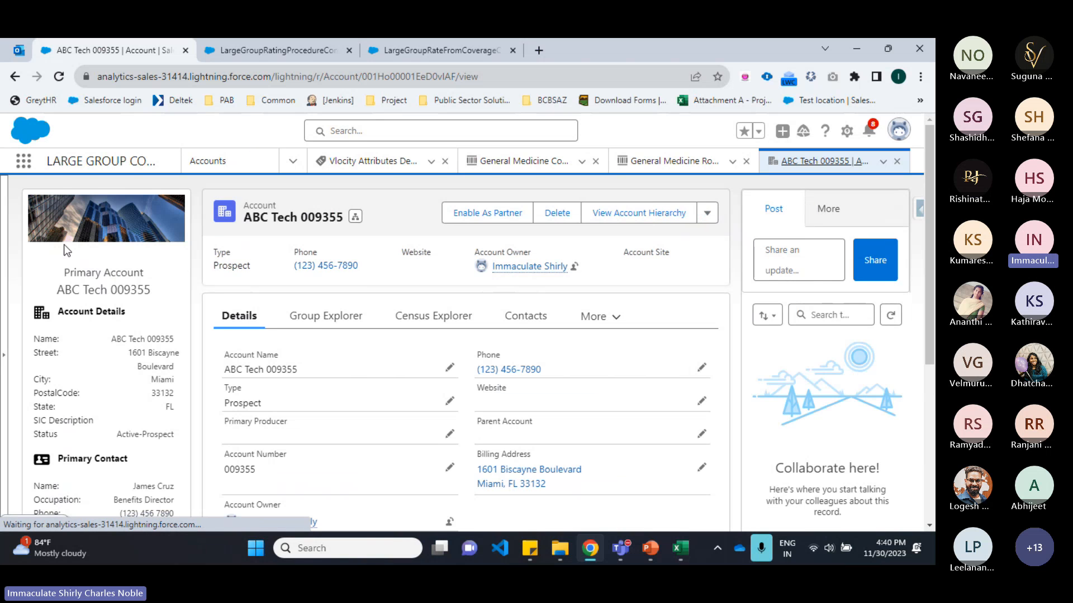
Step: Check the account's contacts and open its draft Large Group Quote from Group Explorer
click(511, 320)
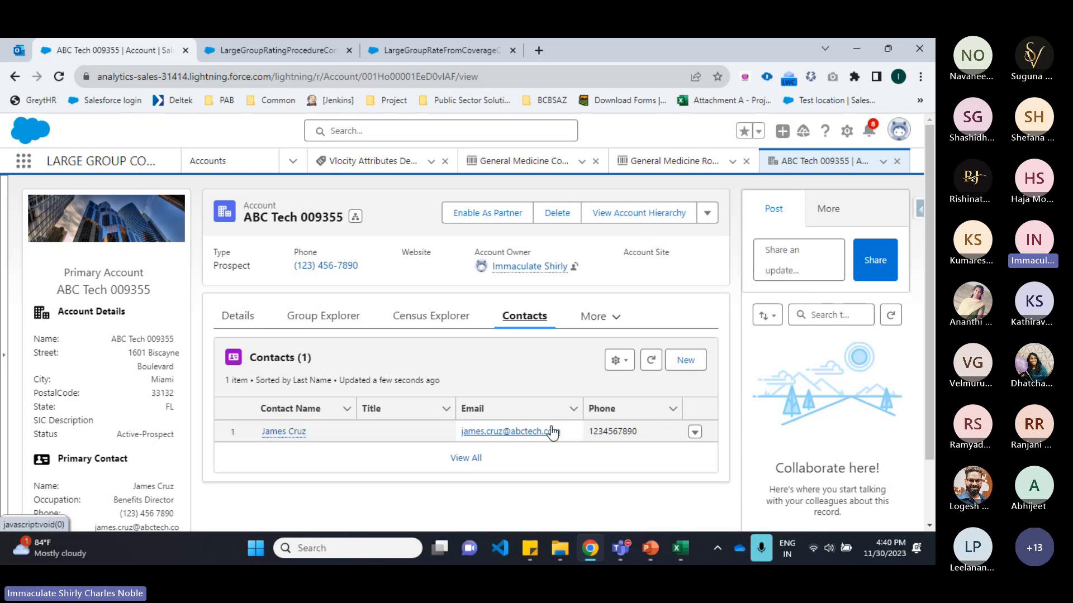
click(295, 318)
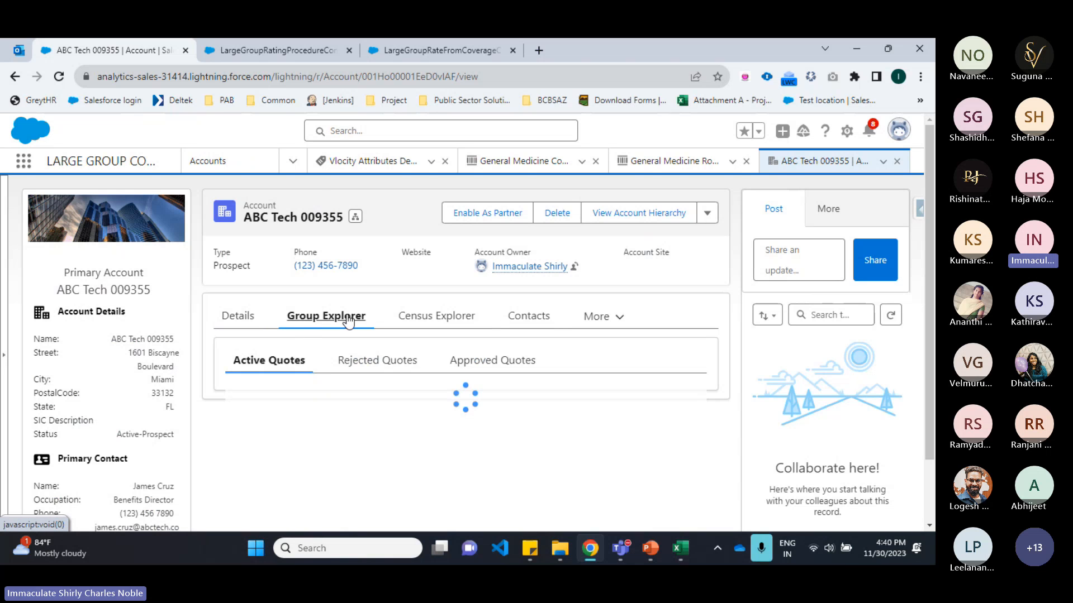
scroll(346, 394, down, 1)
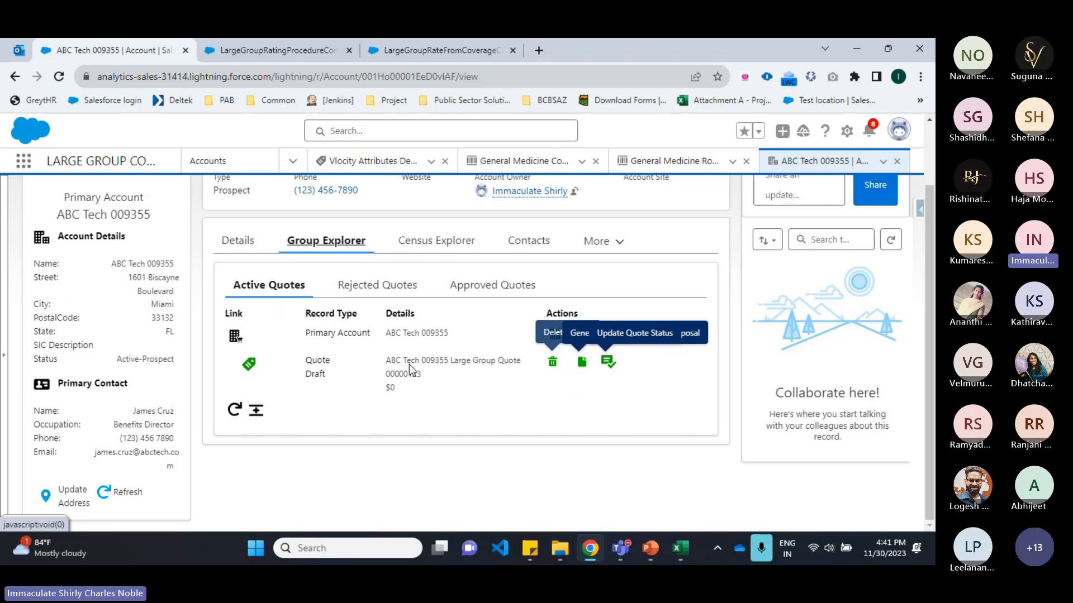
click(249, 366)
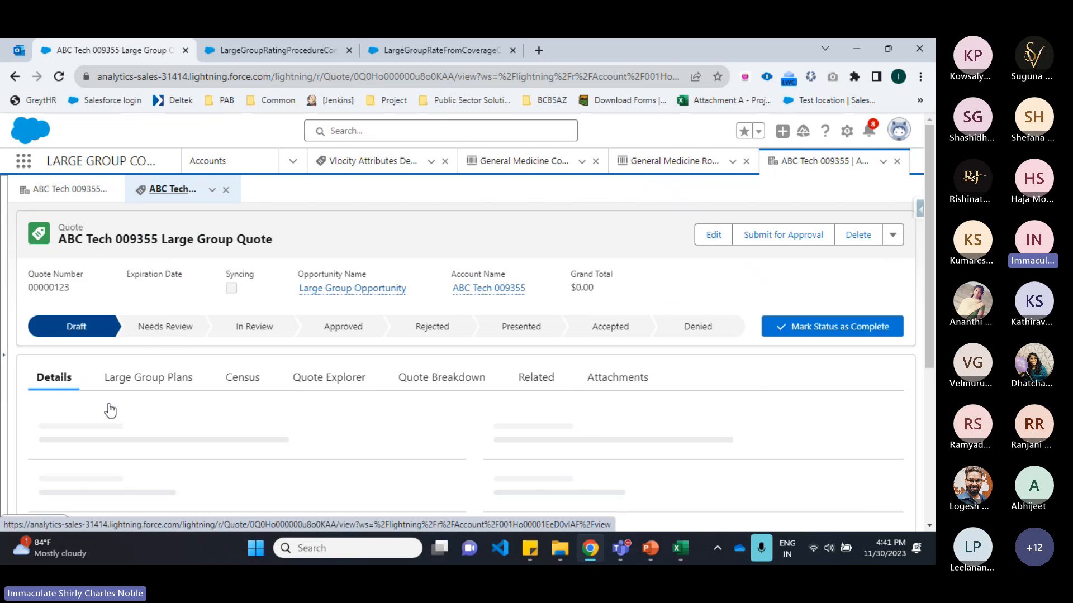
Step: Open the quote's Census tab and switch to the census template workbook in Excel
scroll(110, 411, down, 1)
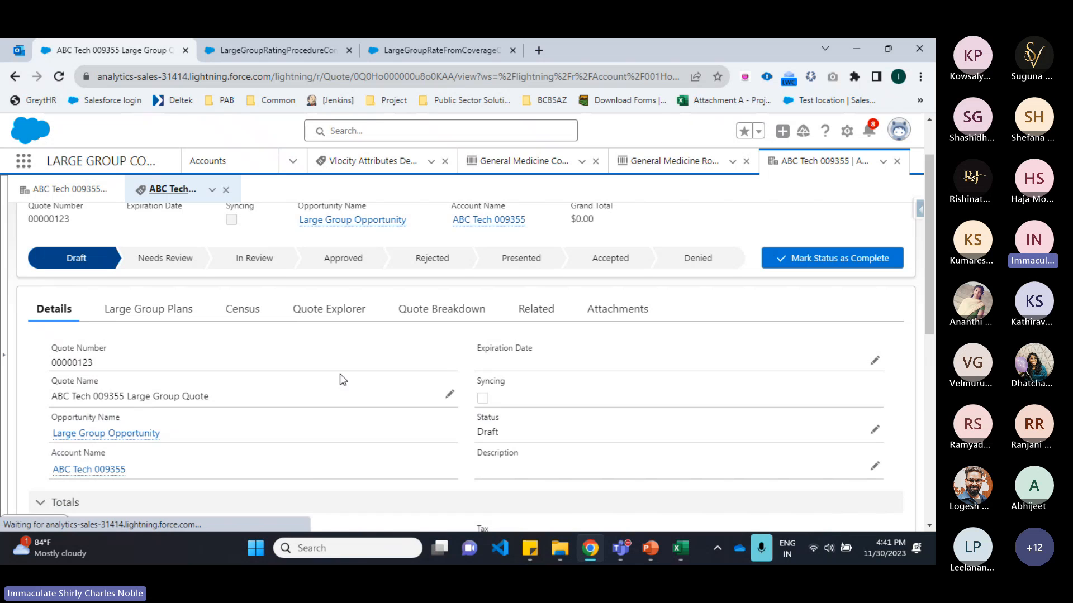
click(239, 315)
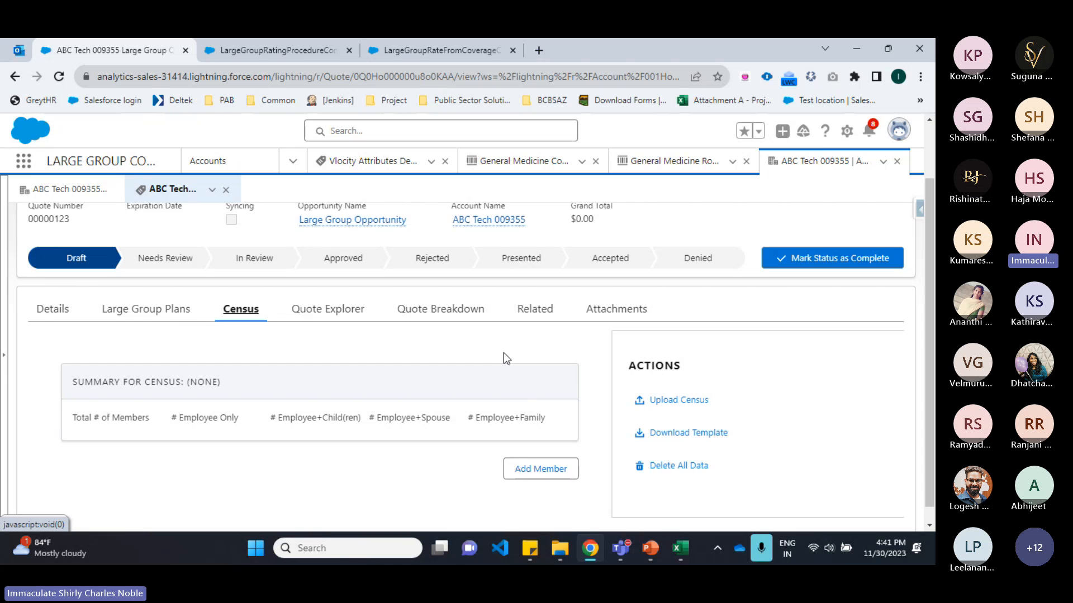
scroll(504, 353, down, 1)
click(677, 547)
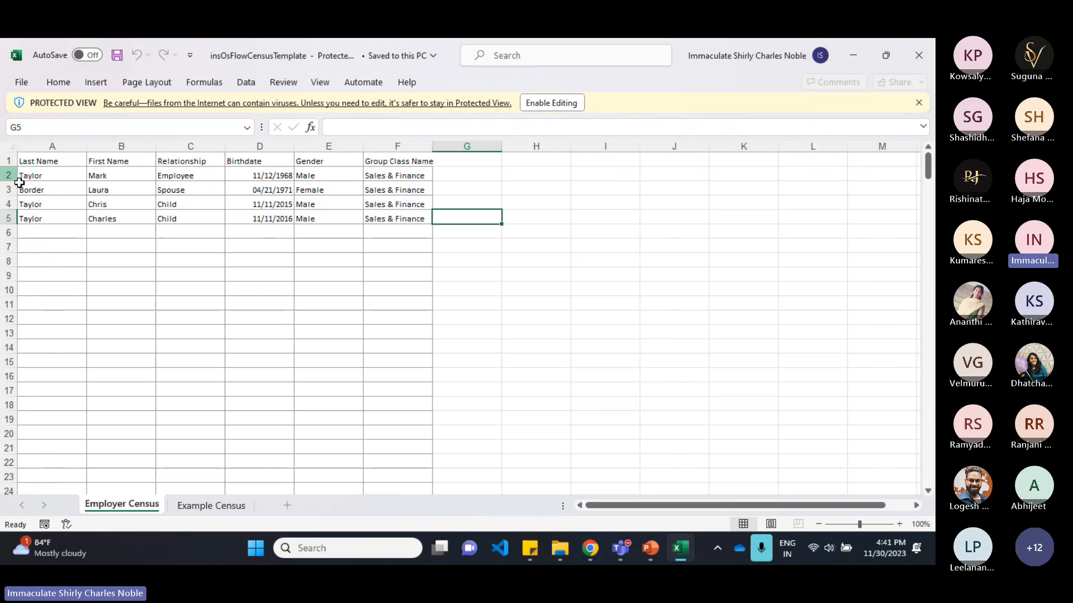
Step: Review the member rows and columns in the Employer Census sheet
drag(41, 177, 384, 218)
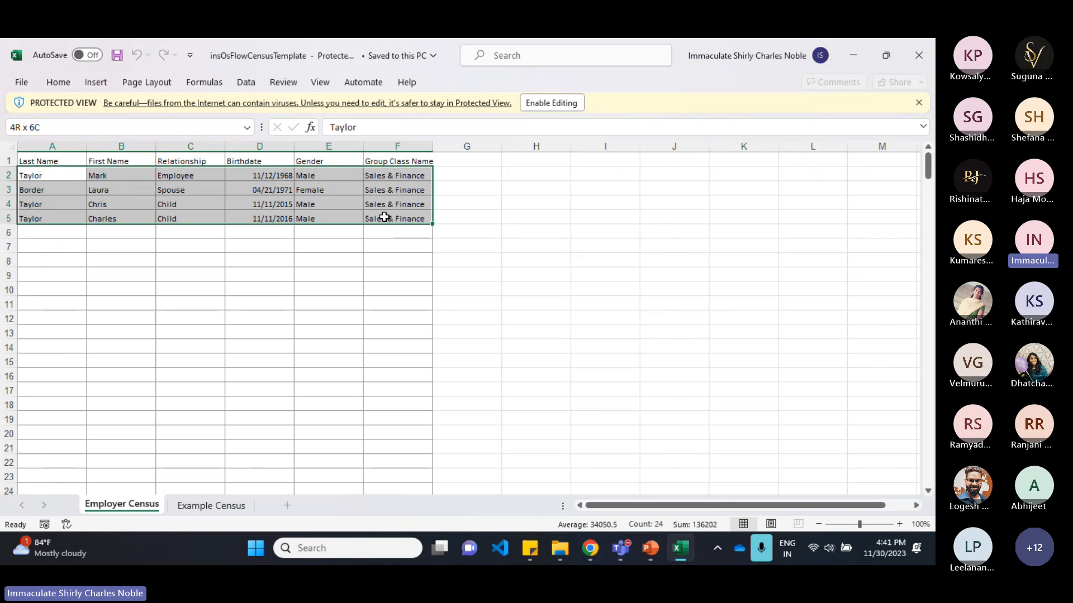
click(53, 174)
drag(36, 176, 361, 174)
click(61, 189)
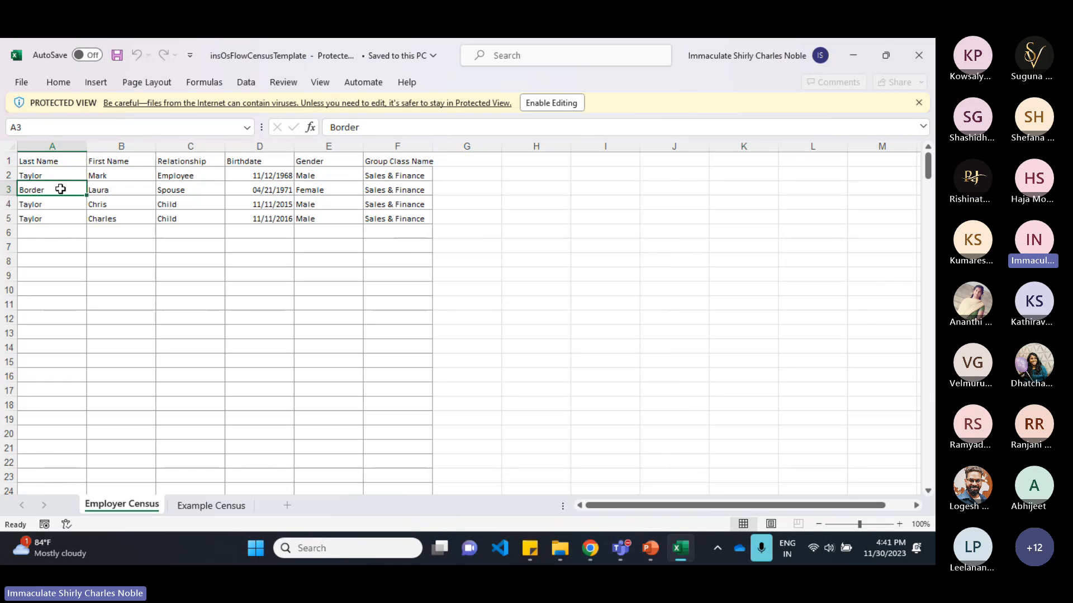
key(shift+Right)
key(shift+Right)
key(shift+Right)
drag(63, 203, 62, 215)
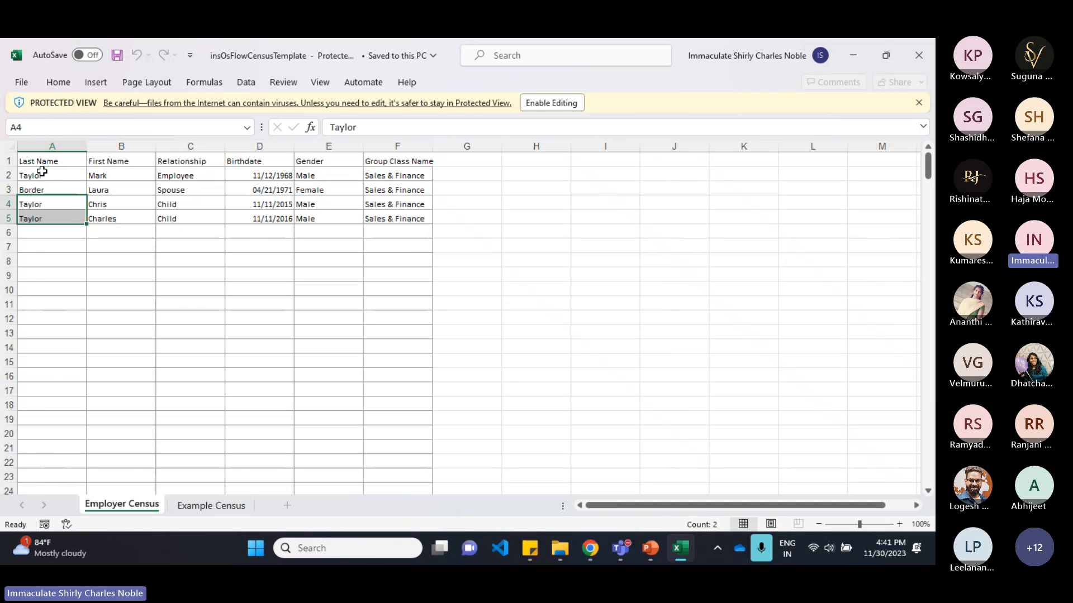
drag(42, 172, 308, 215)
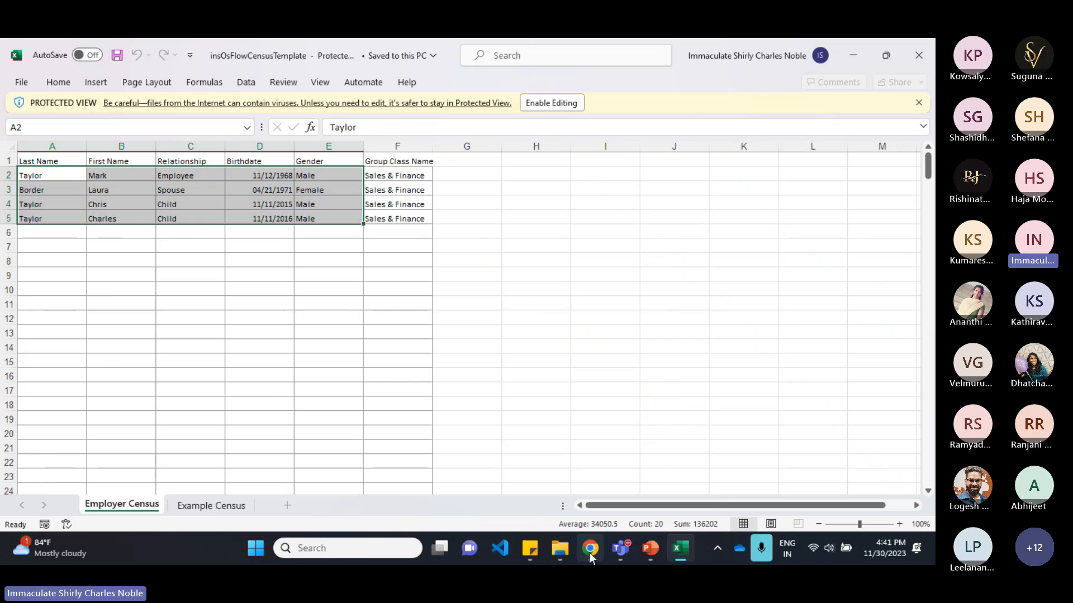
Step: Upload the insOsFlowCensusTemplate file as new census information to the quote, keeping the default field mappings
click(590, 548)
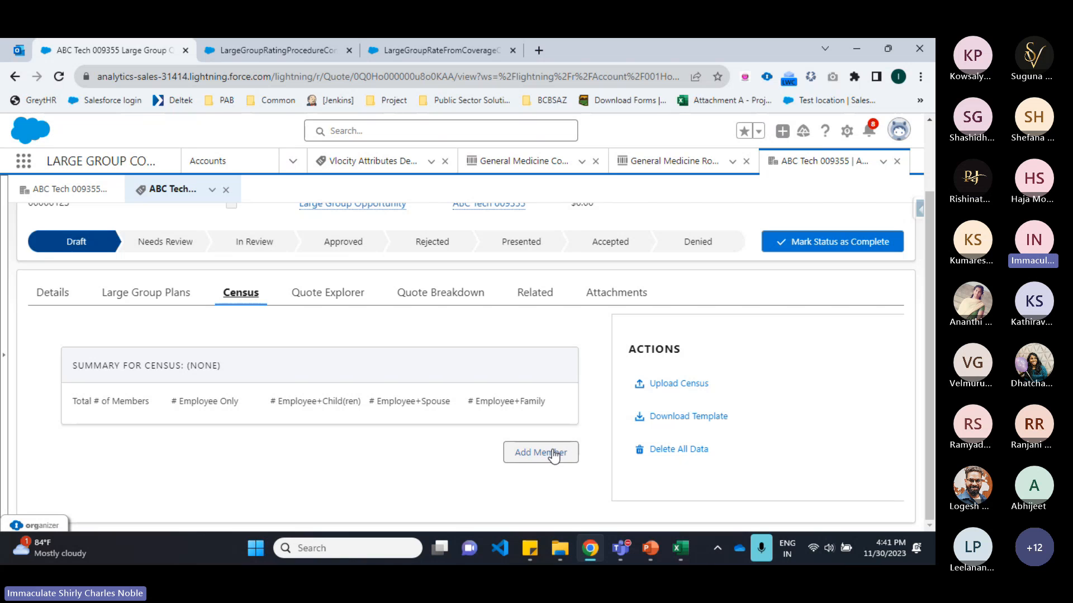
click(703, 384)
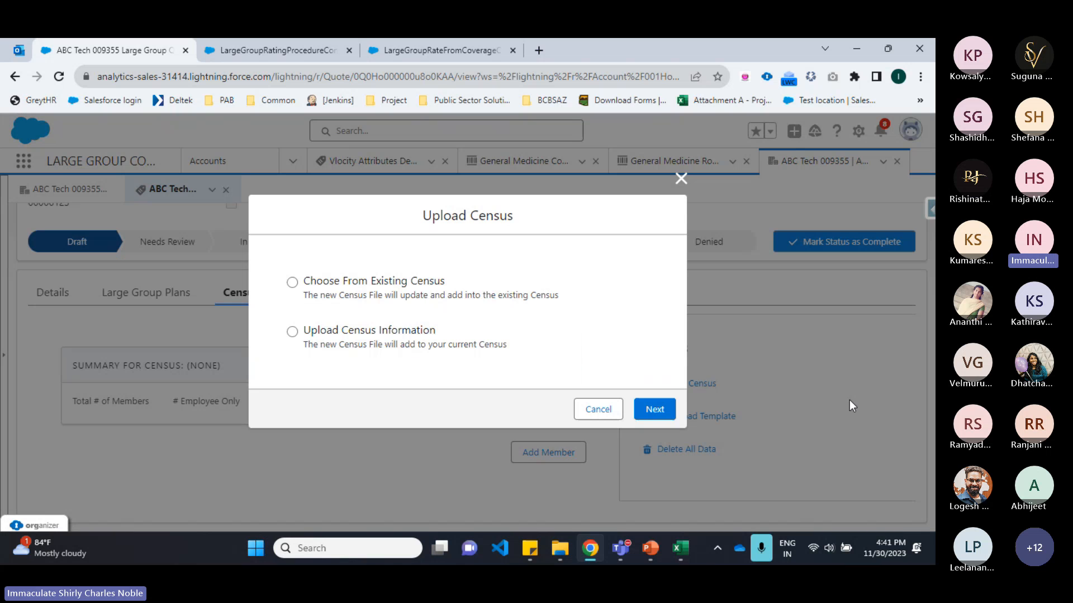
click(429, 334)
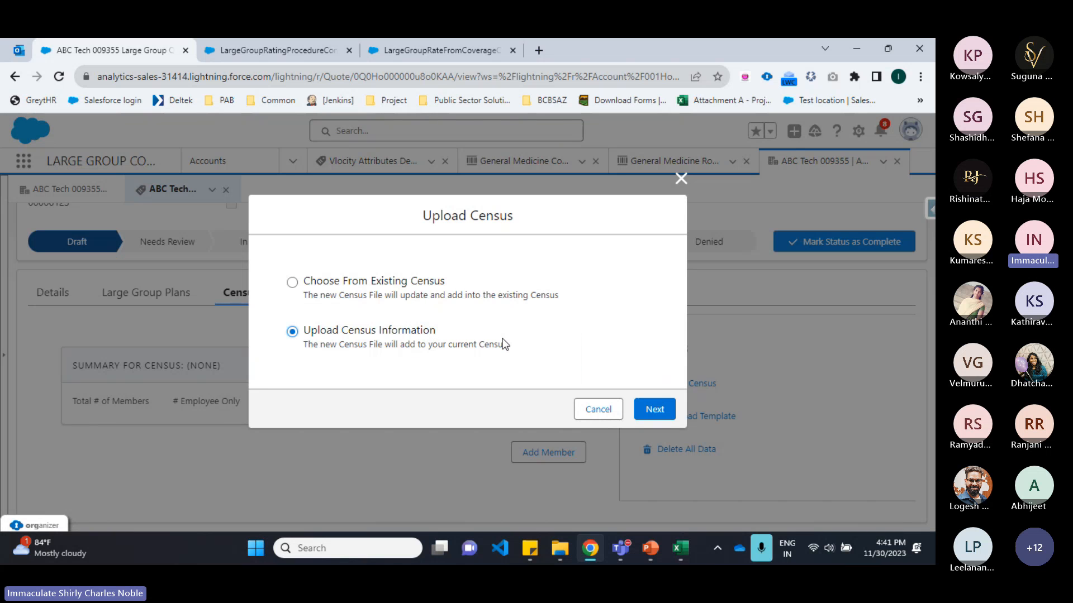
click(652, 409)
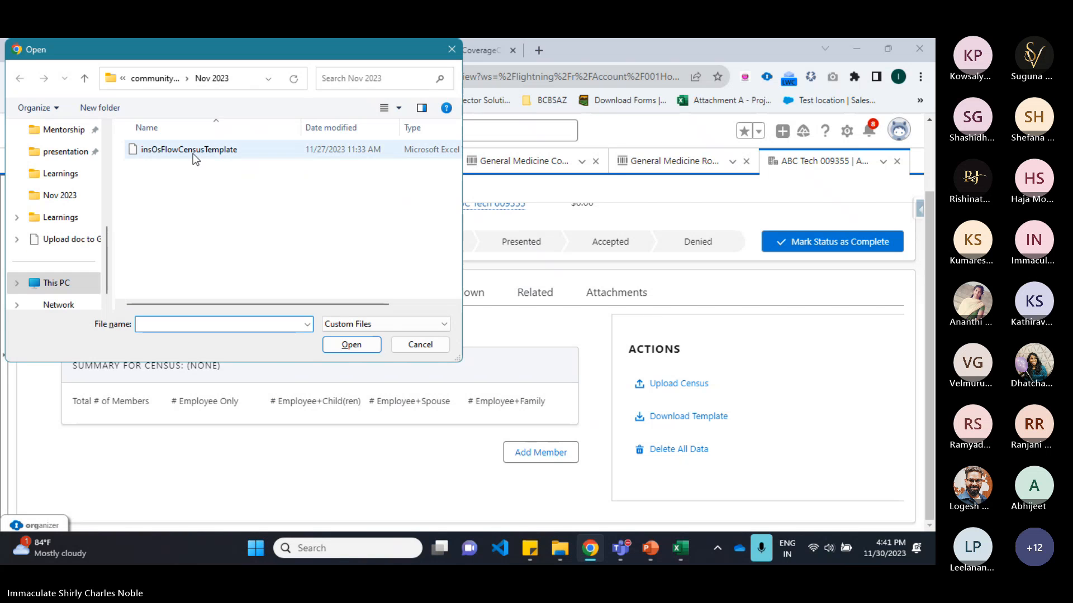
click(190, 149)
click(348, 345)
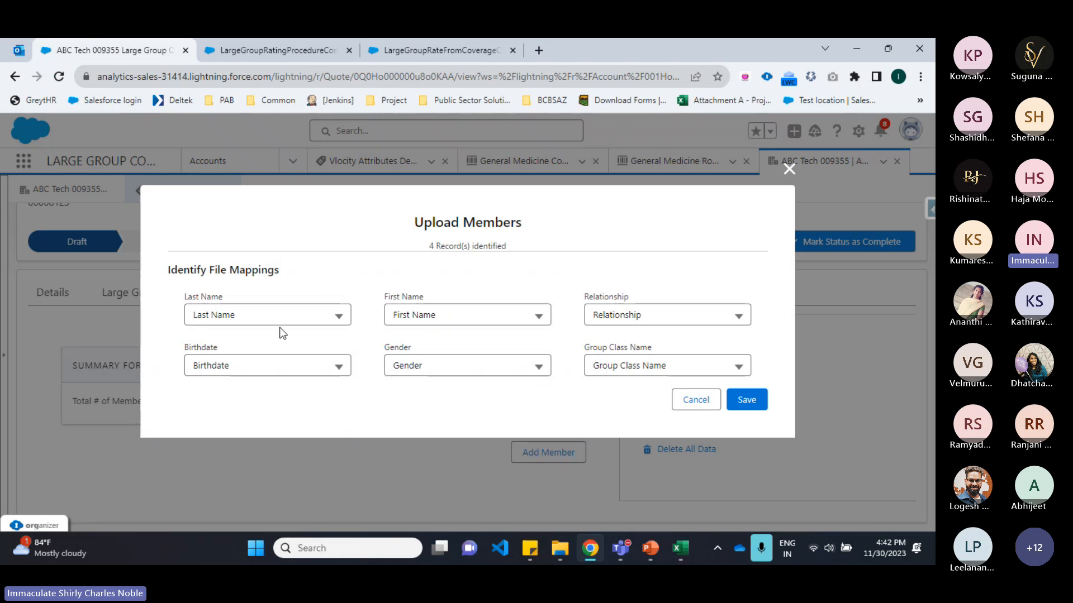
click(746, 399)
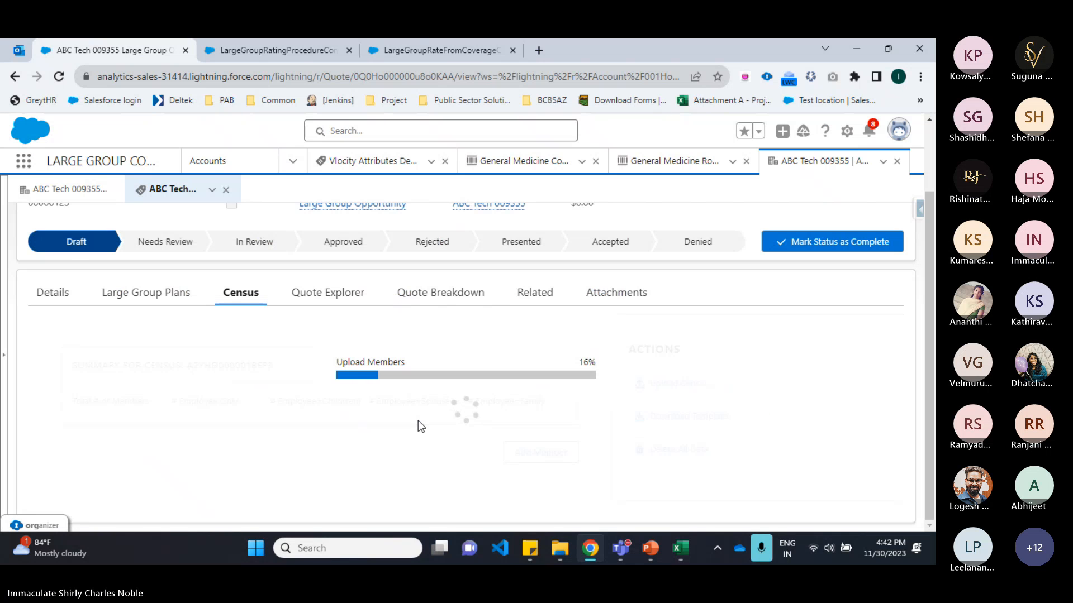
scroll(418, 421, down, 1)
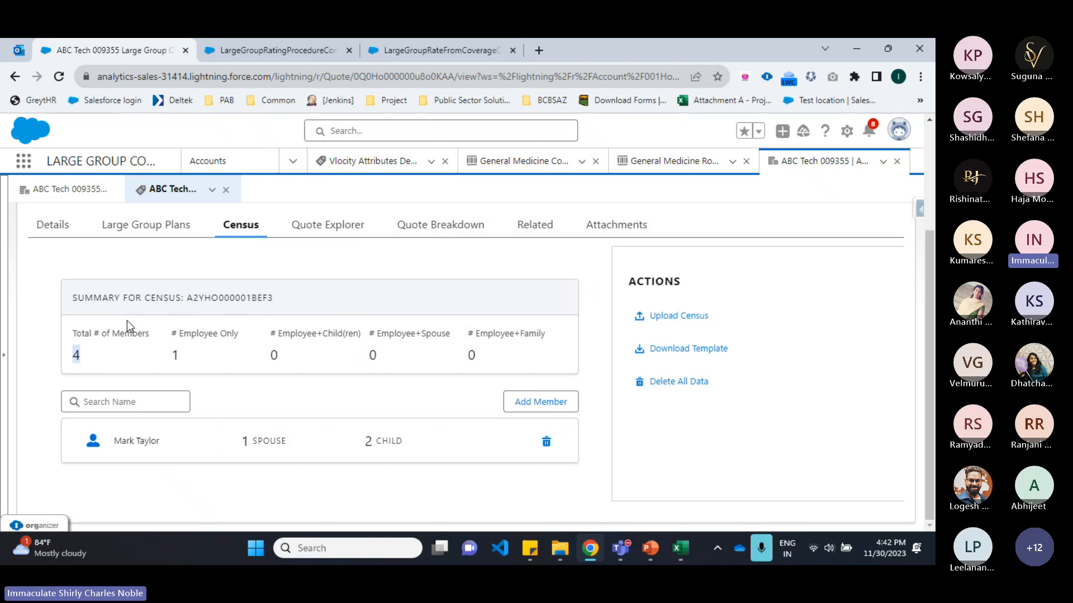
scroll(289, 360, up, 3)
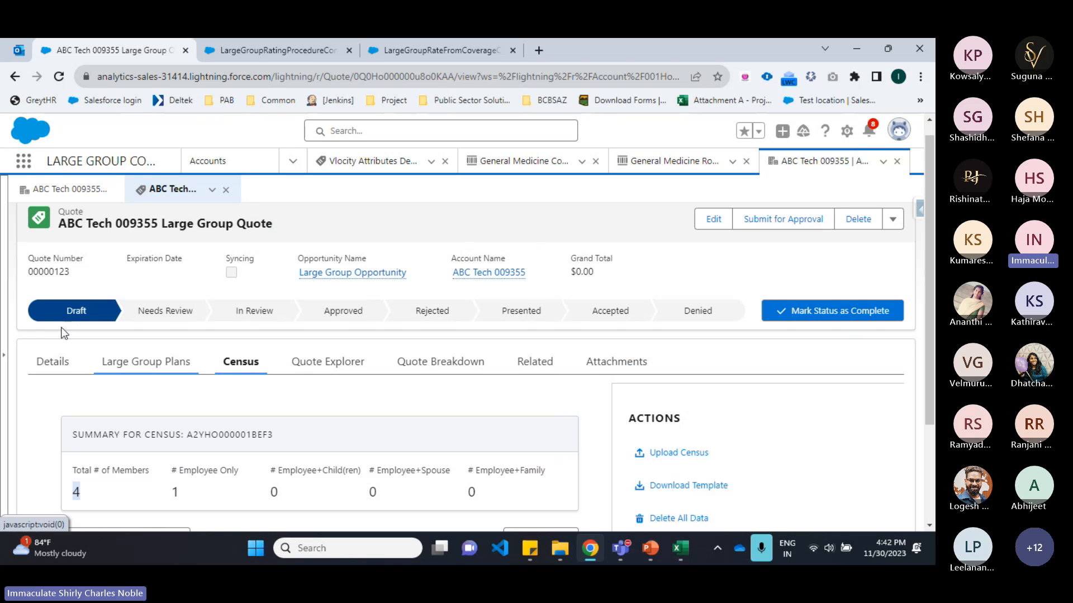
Step: Open Add Product on the quote's Large Group Plans and search products for general
click(146, 362)
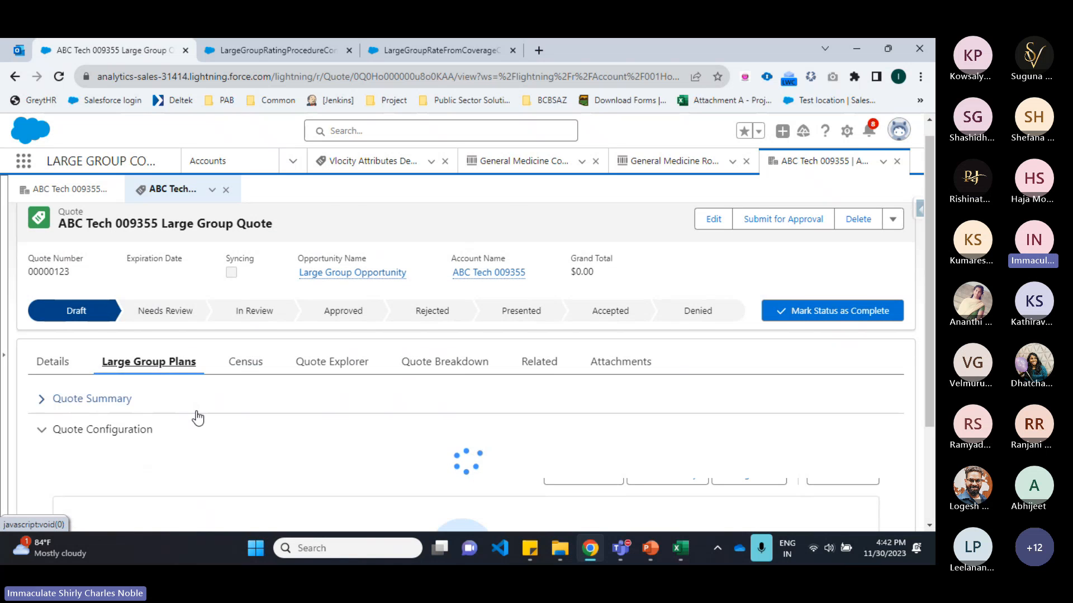
scroll(196, 416, down, 3)
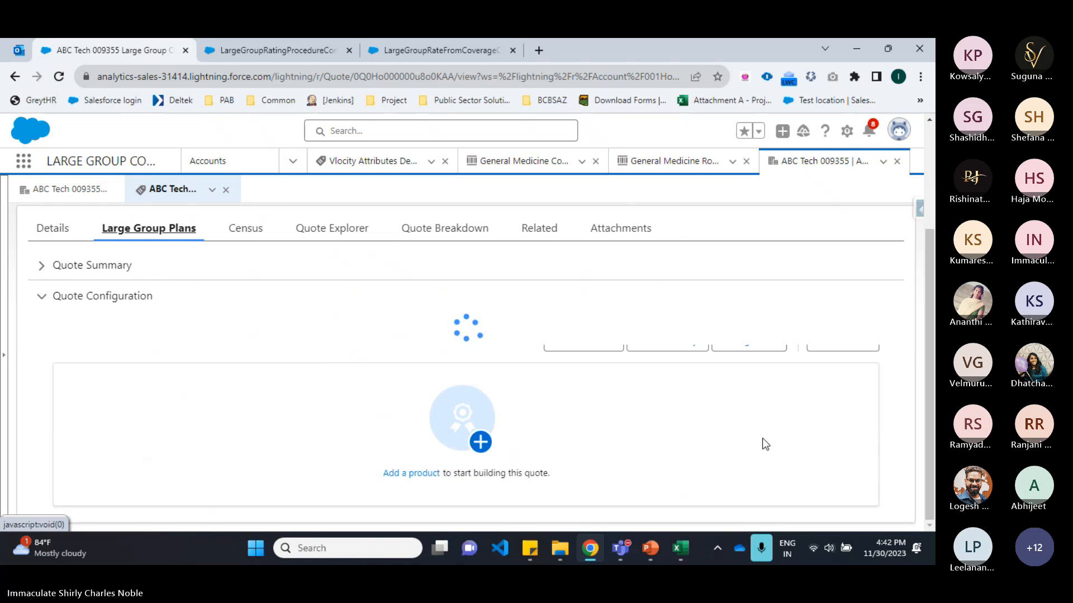
scroll(782, 450, up, 2)
scroll(812, 457, down, 2)
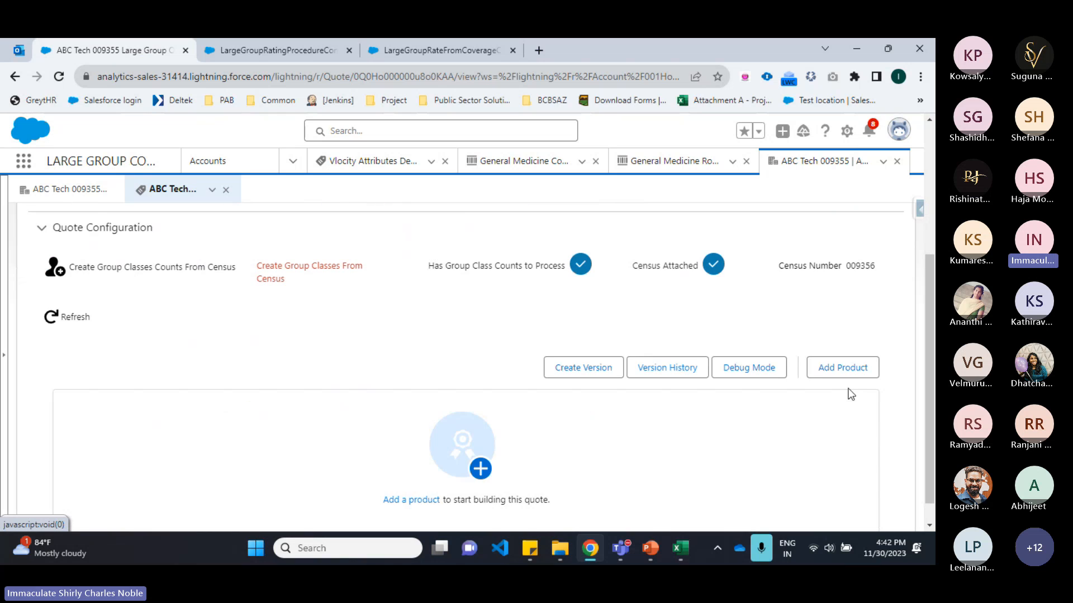
click(856, 369)
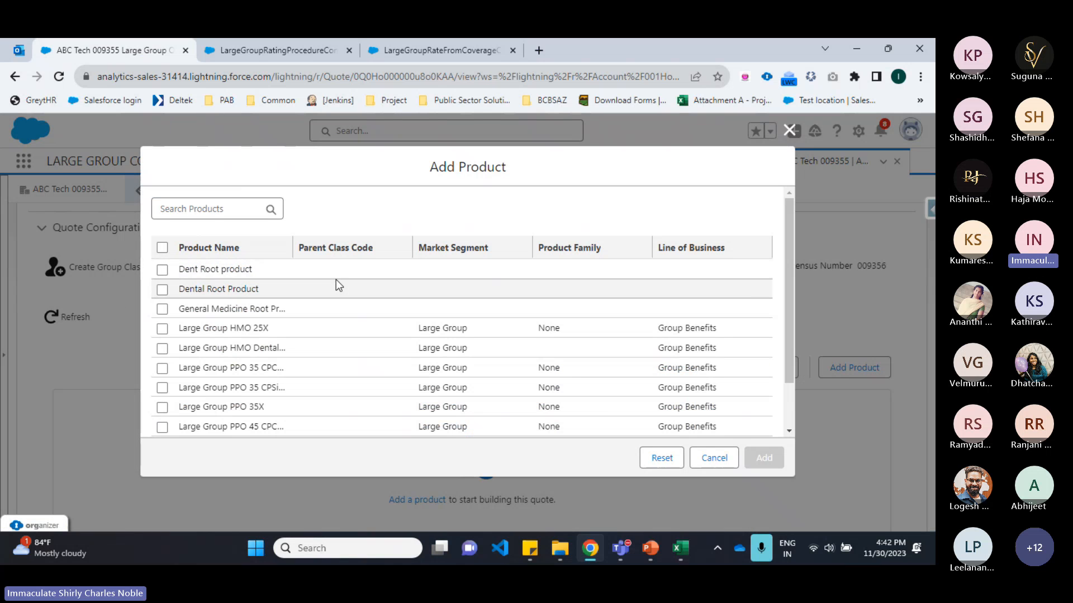
click(240, 215)
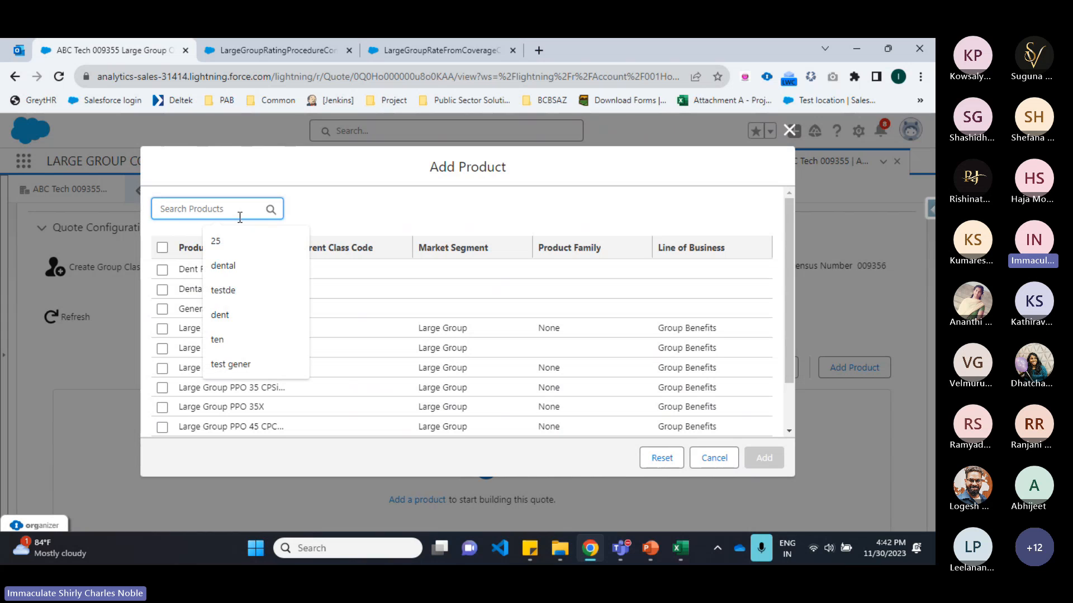
text(general)
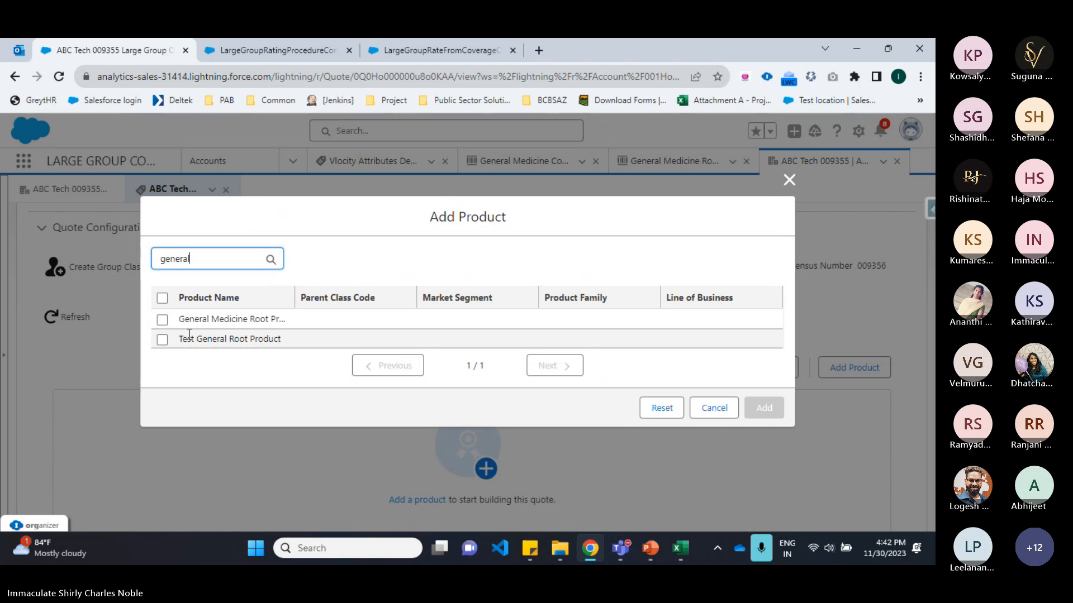
Step: Add the General Medicine Root Product to the quote and show its coverages
click(162, 320)
click(763, 407)
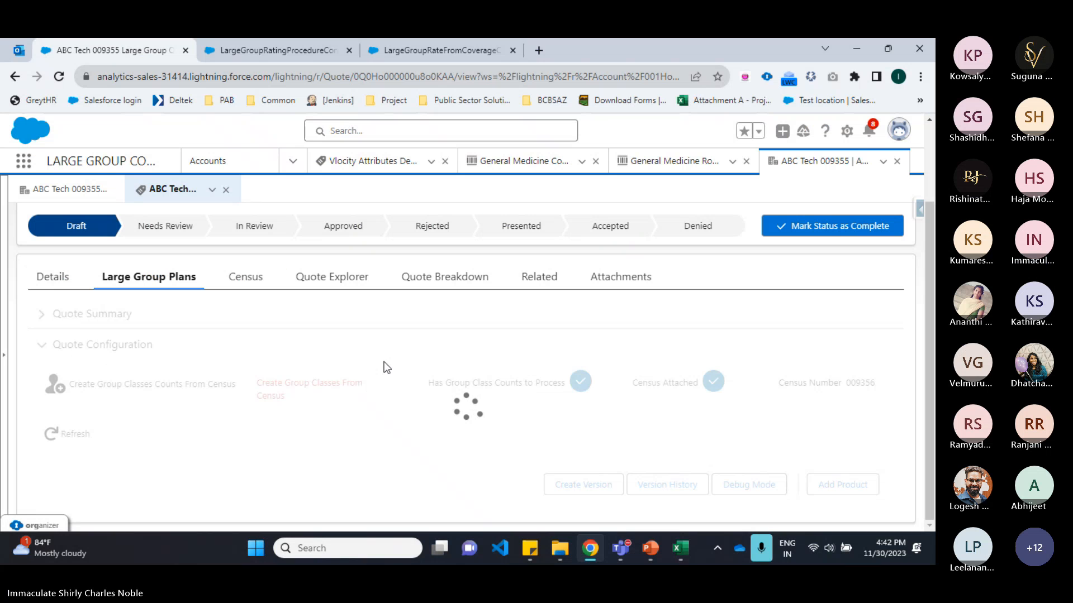
scroll(424, 413, down, 3)
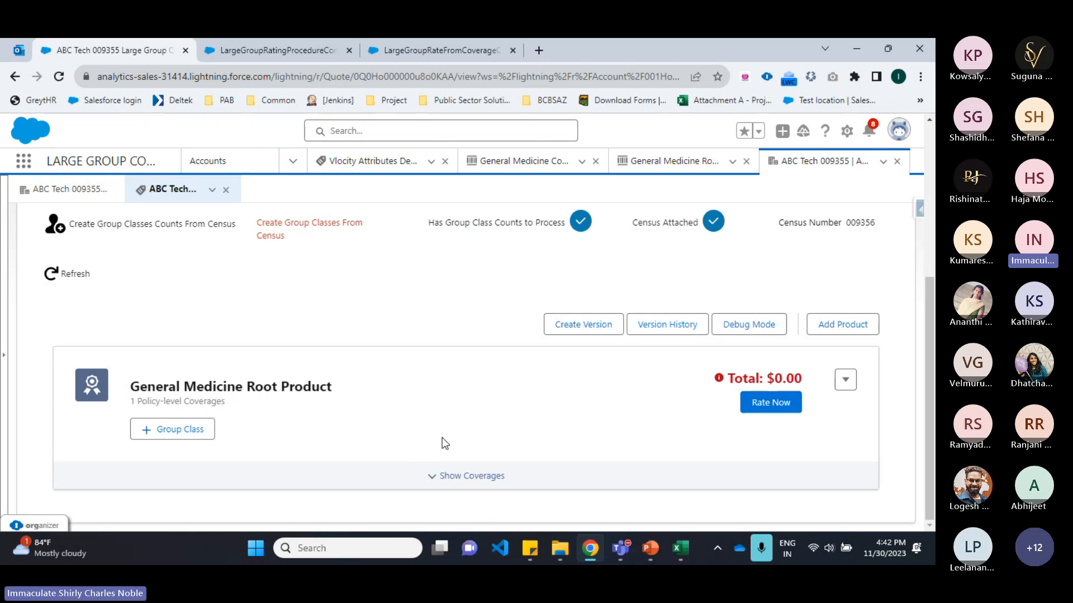
click(446, 486)
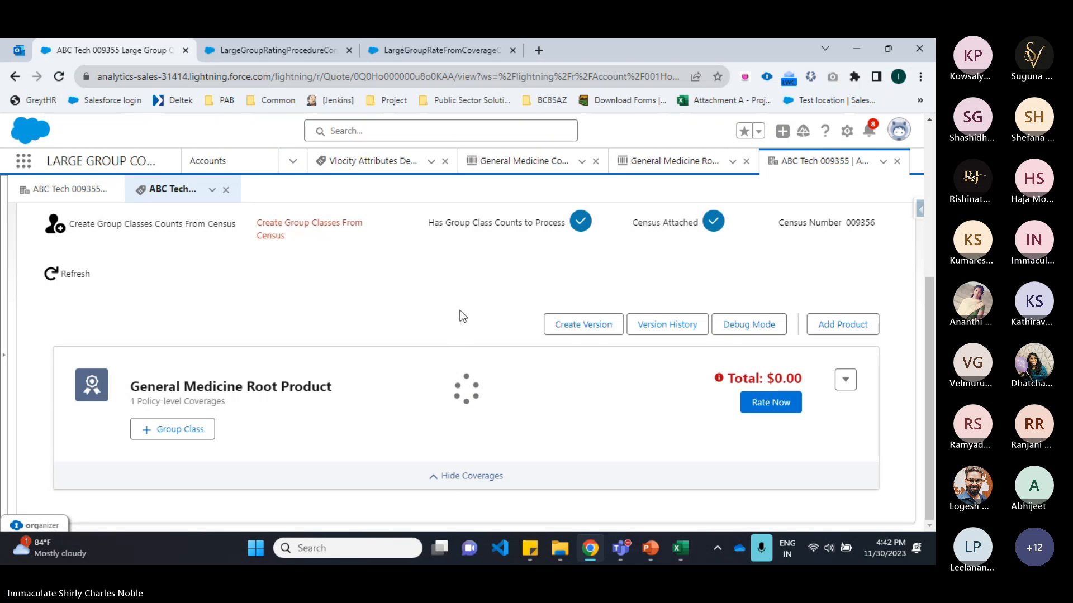
scroll(460, 313, down, 3)
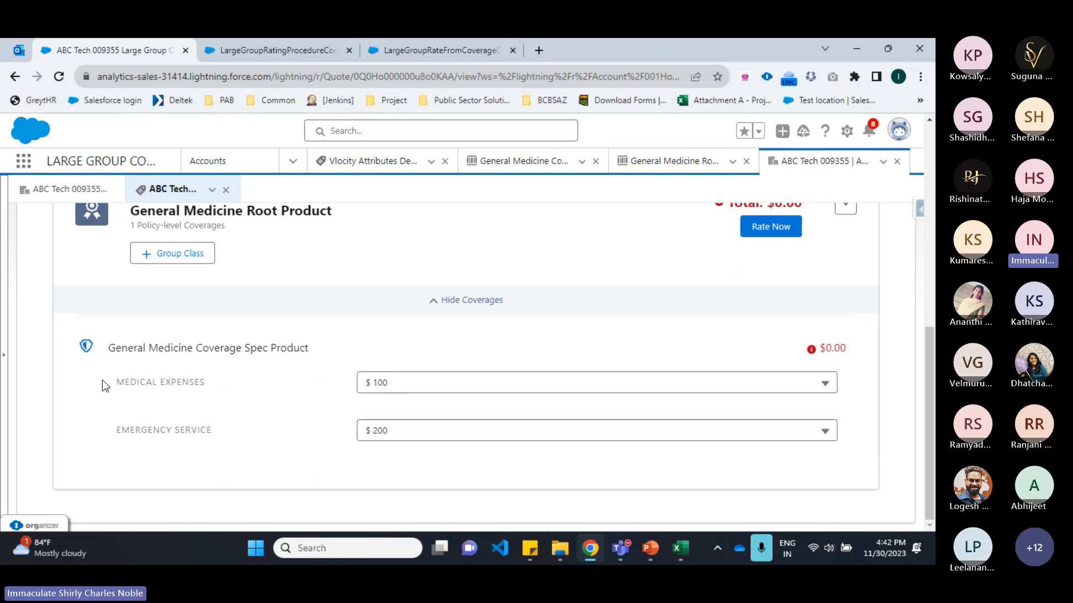
Step: Set the Medical Expenses coverage of the General Medicine Coverage Spec Product to $200
drag(102, 384, 228, 385)
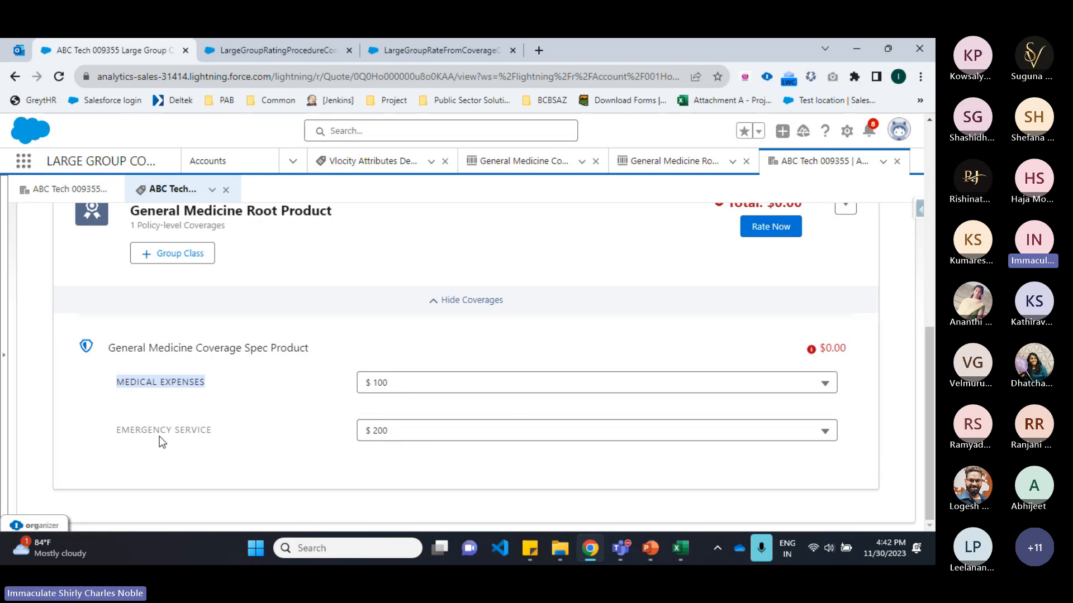
click(228, 442)
click(415, 441)
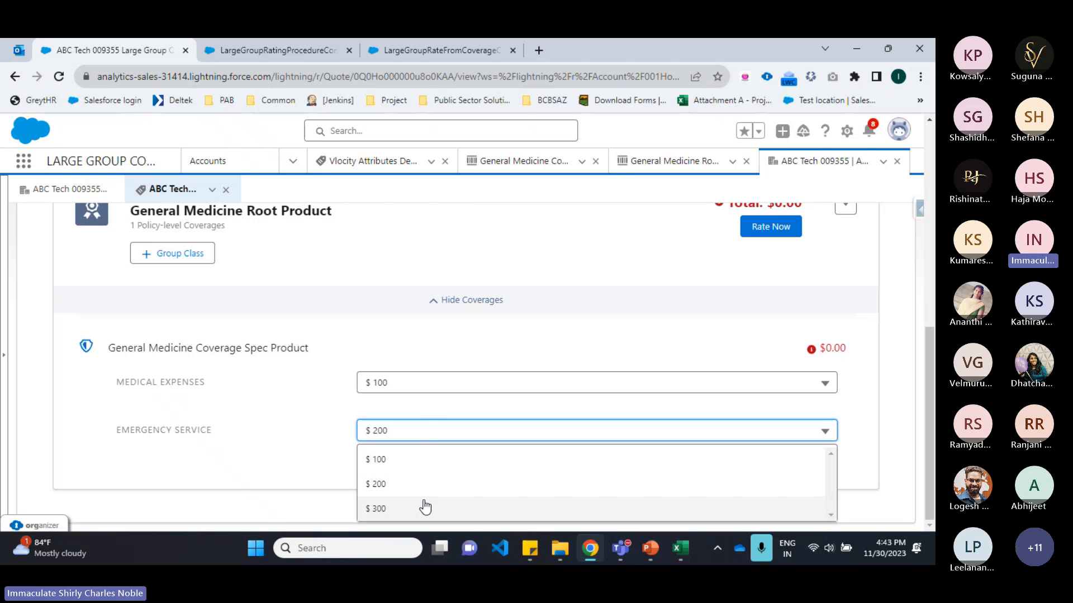
click(431, 388)
click(425, 438)
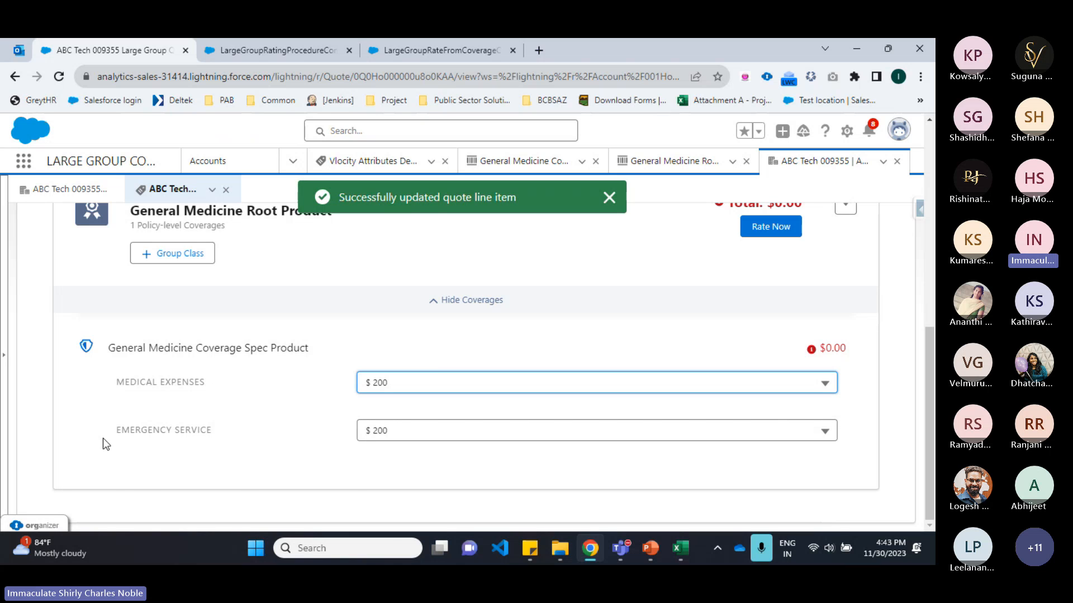
Step: Rate the General Medicine Root Product and show its coverages again
scroll(755, 307, up, 1)
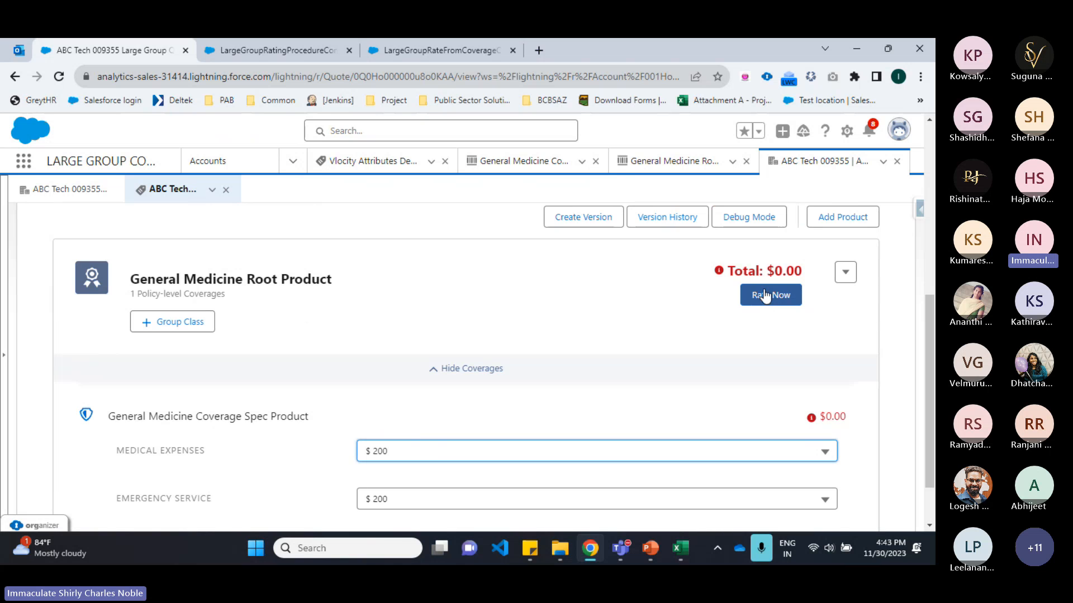
click(758, 291)
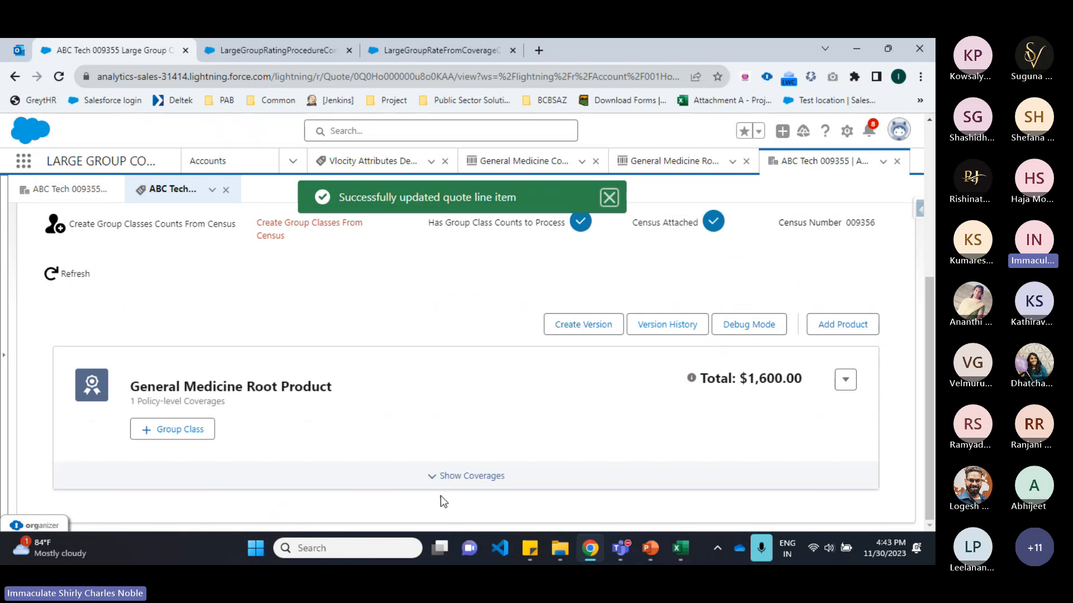
click(451, 475)
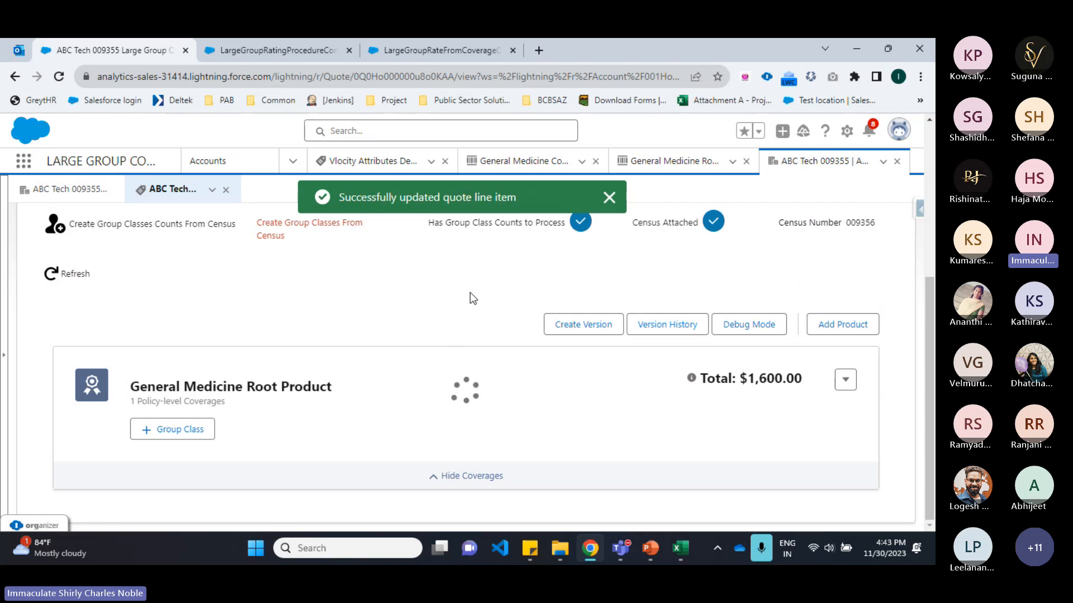
scroll(404, 437, down, 3)
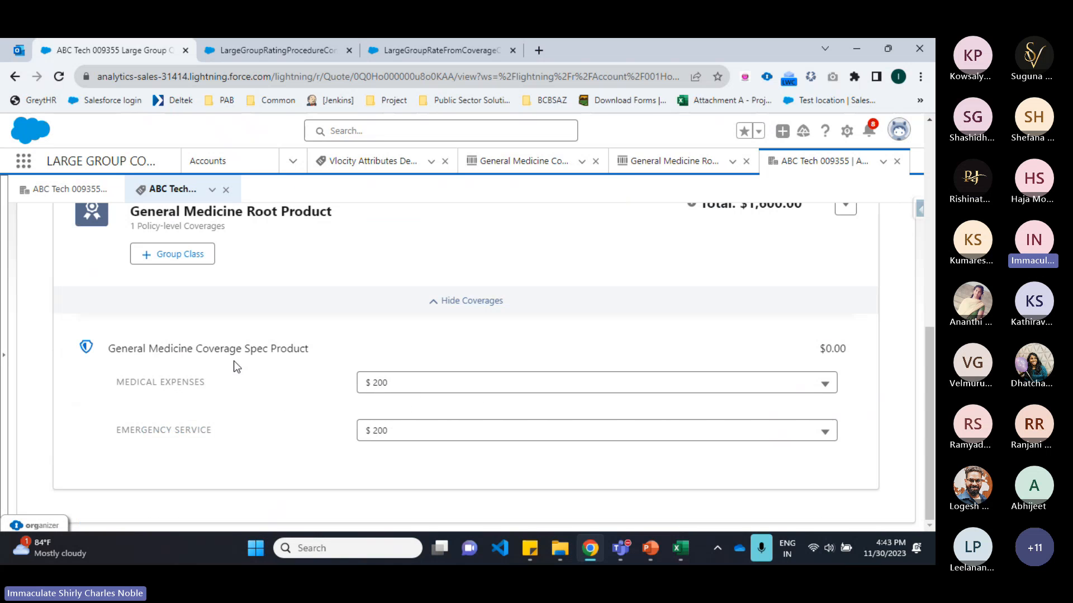
scroll(240, 324, up, 3)
scroll(286, 325, down, 3)
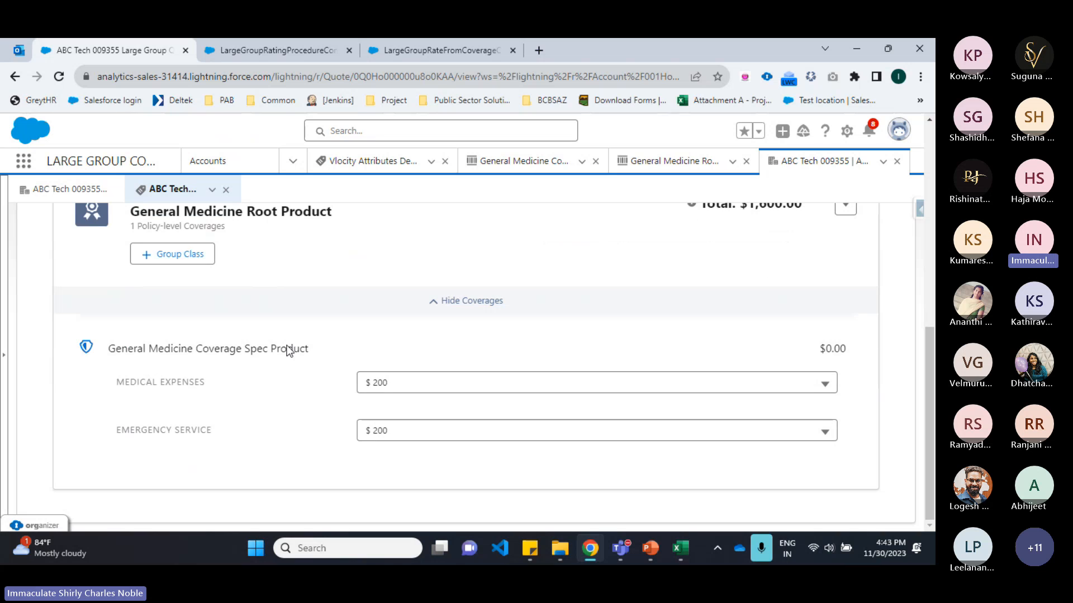
scroll(755, 256, up, 1)
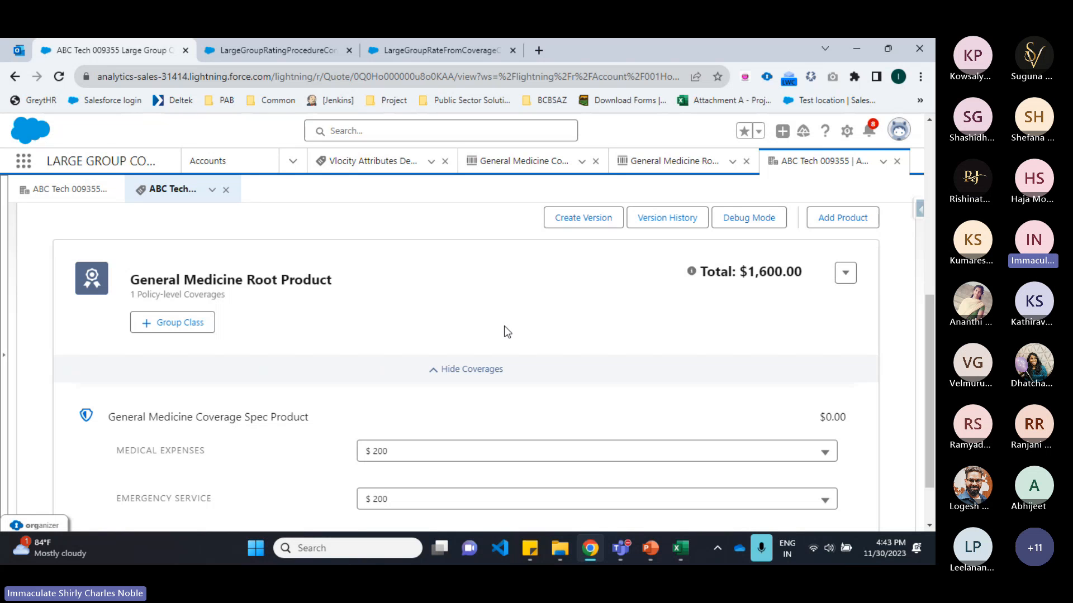
Step: Compare the census workbook members with the product's rated total on the quote
click(680, 548)
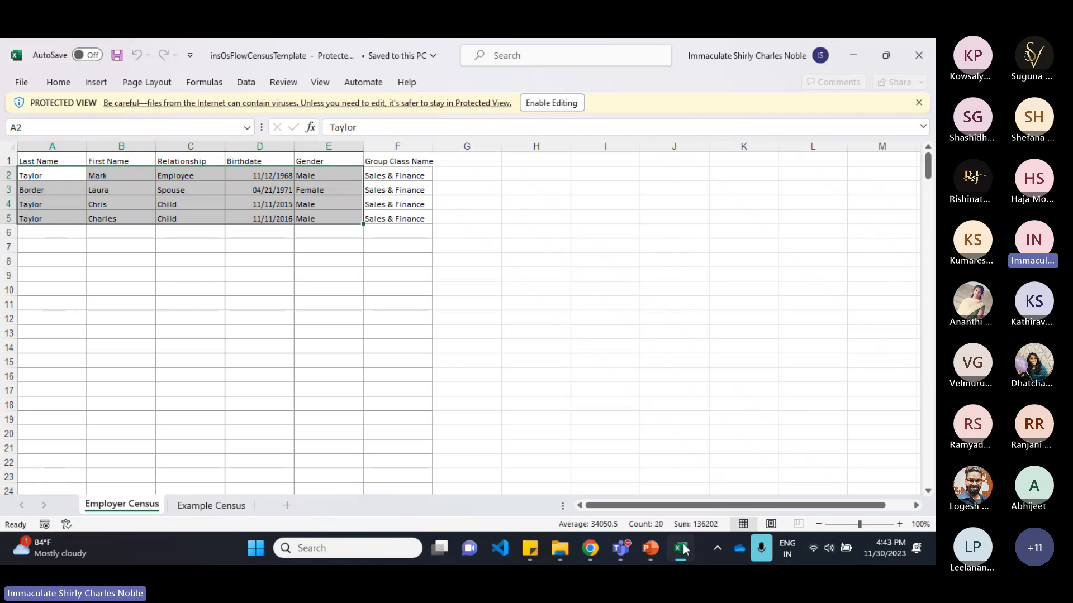
click(680, 548)
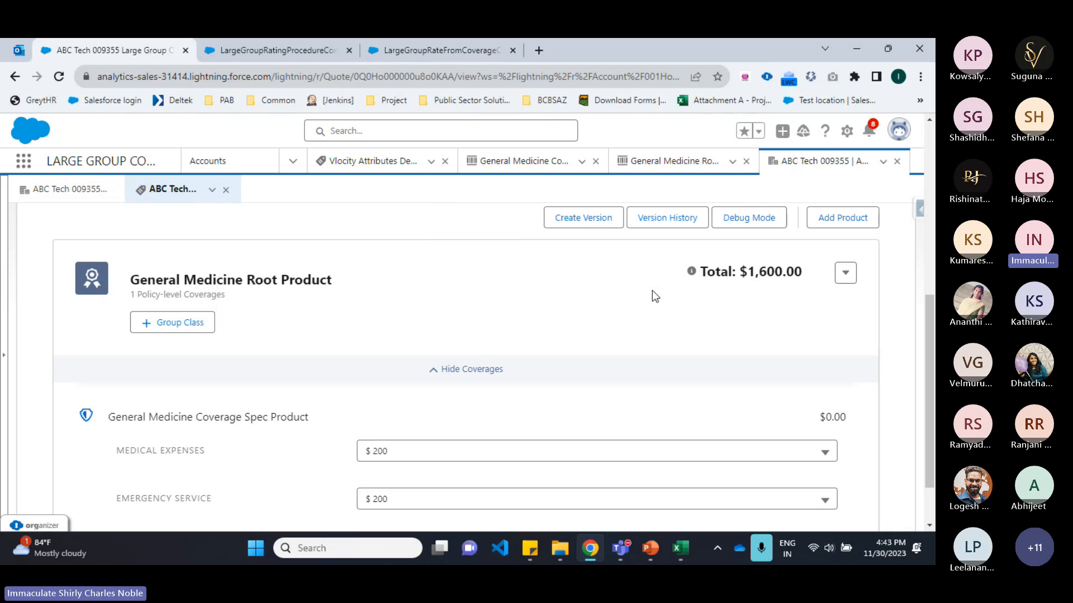
drag(753, 271, 811, 273)
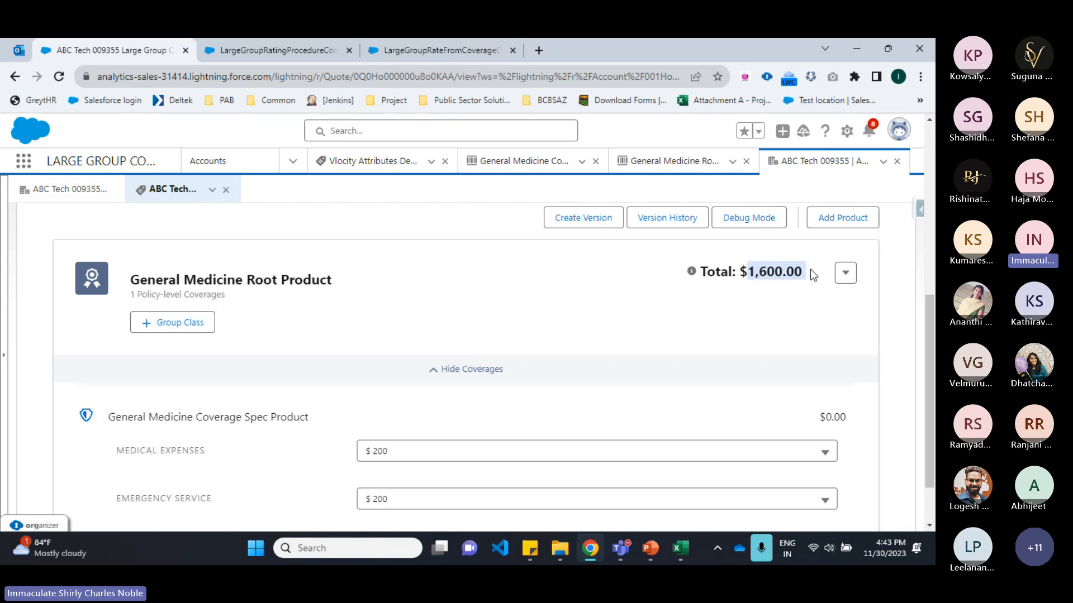
scroll(497, 319, down, 1)
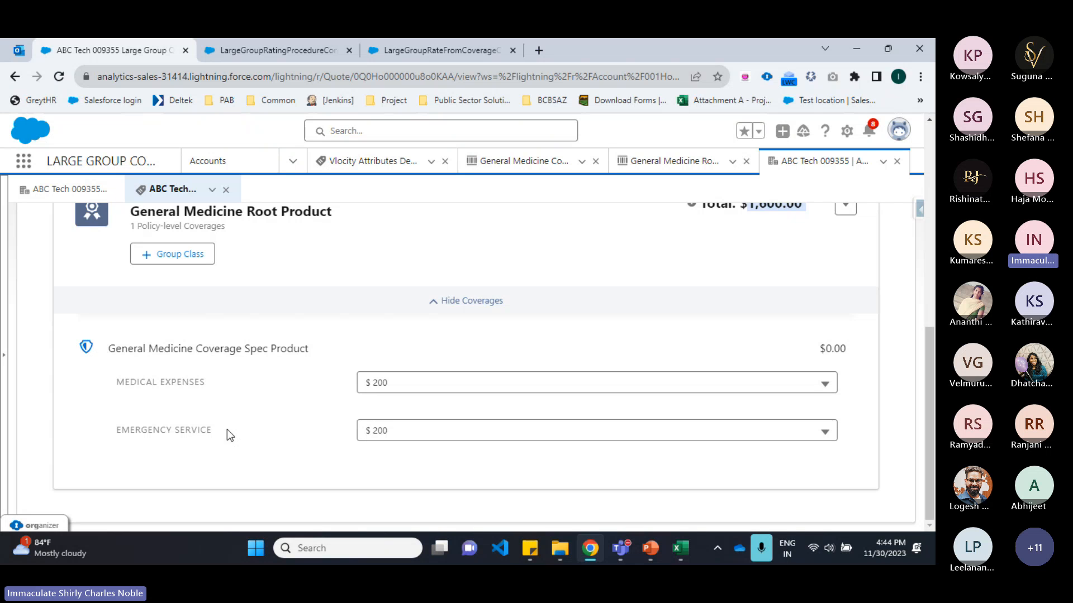
scroll(205, 414, up, 1)
scroll(204, 414, up, 1)
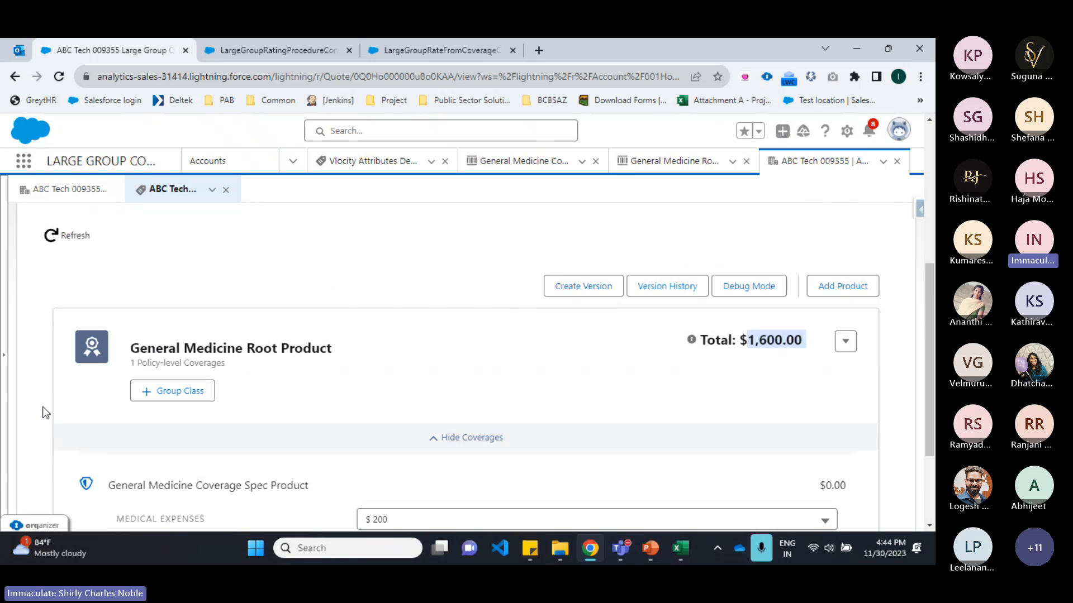
scroll(252, 329, up, 3)
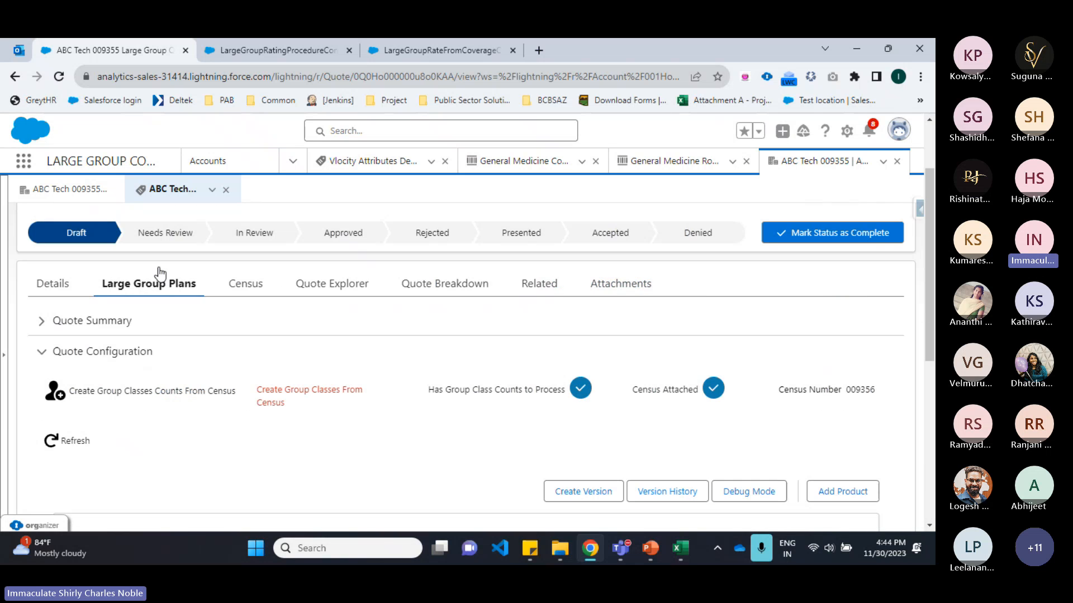
Step: From the account's active quote, generate a quote proposal with the Large Group Quote template and download it as Word
click(78, 189)
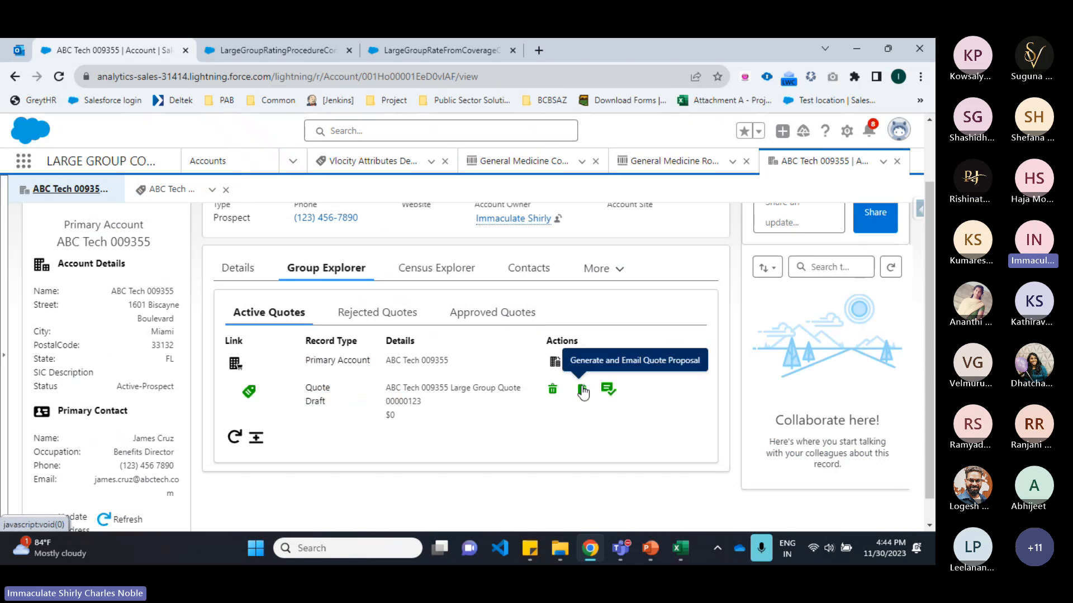
click(580, 390)
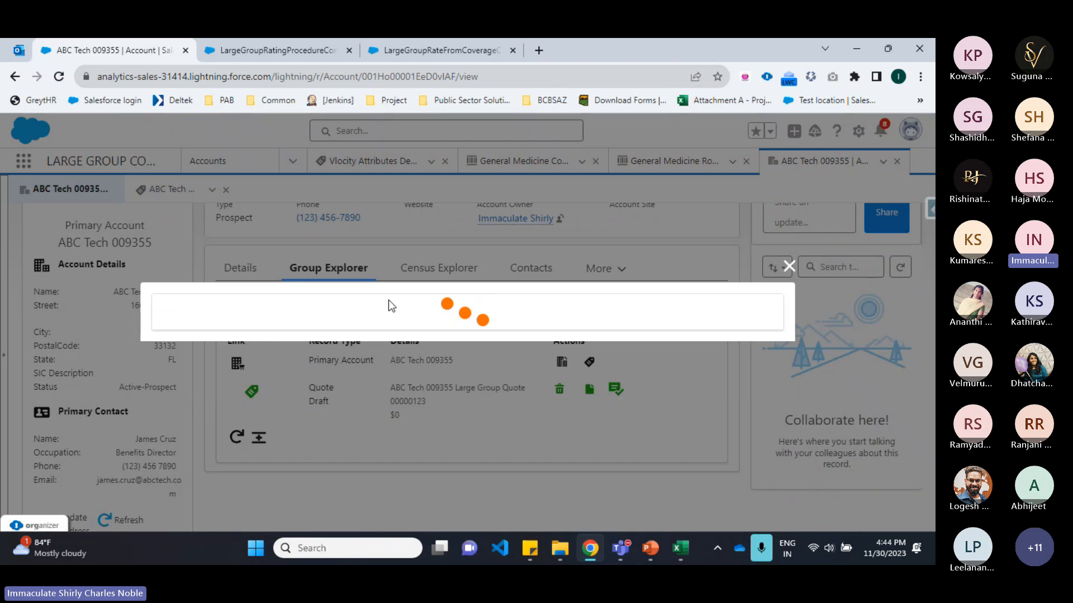
scroll(387, 300, down, 3)
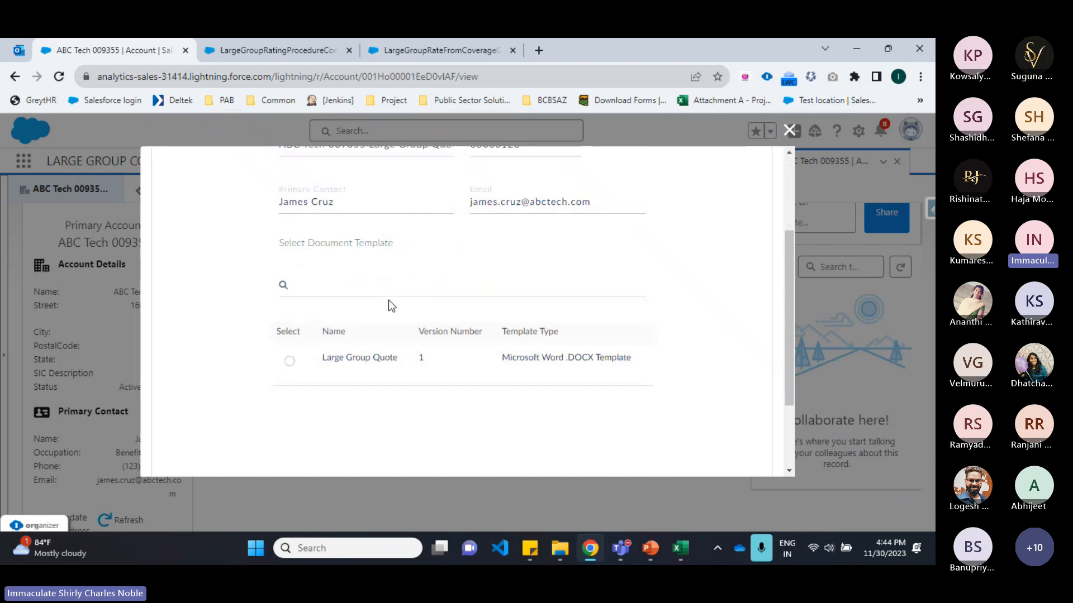
scroll(409, 237, up, 3)
scroll(494, 205, down, 3)
click(288, 361)
scroll(425, 342, down, 3)
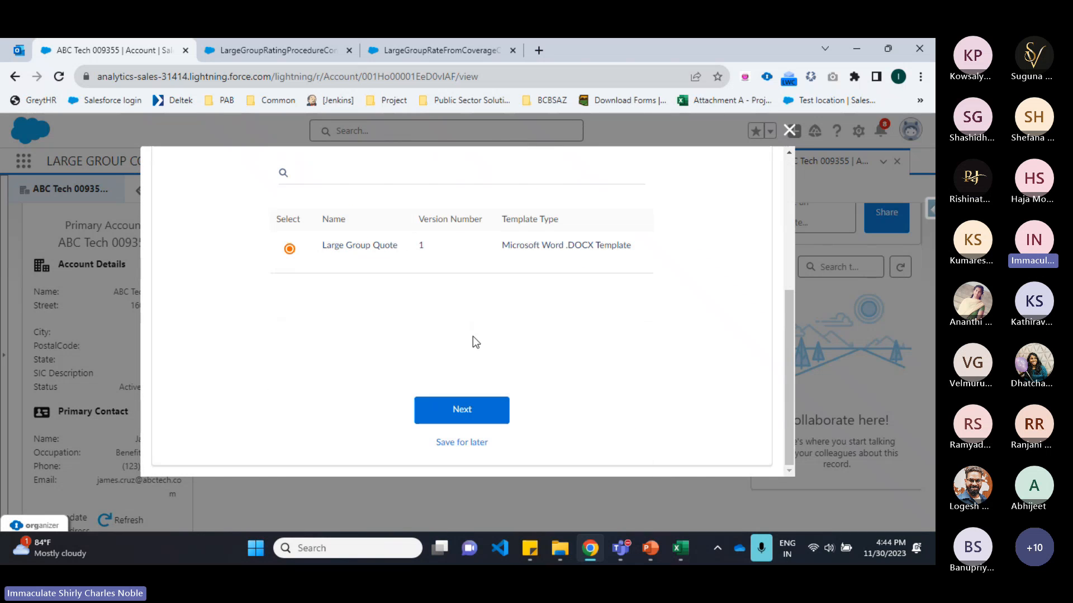
click(460, 410)
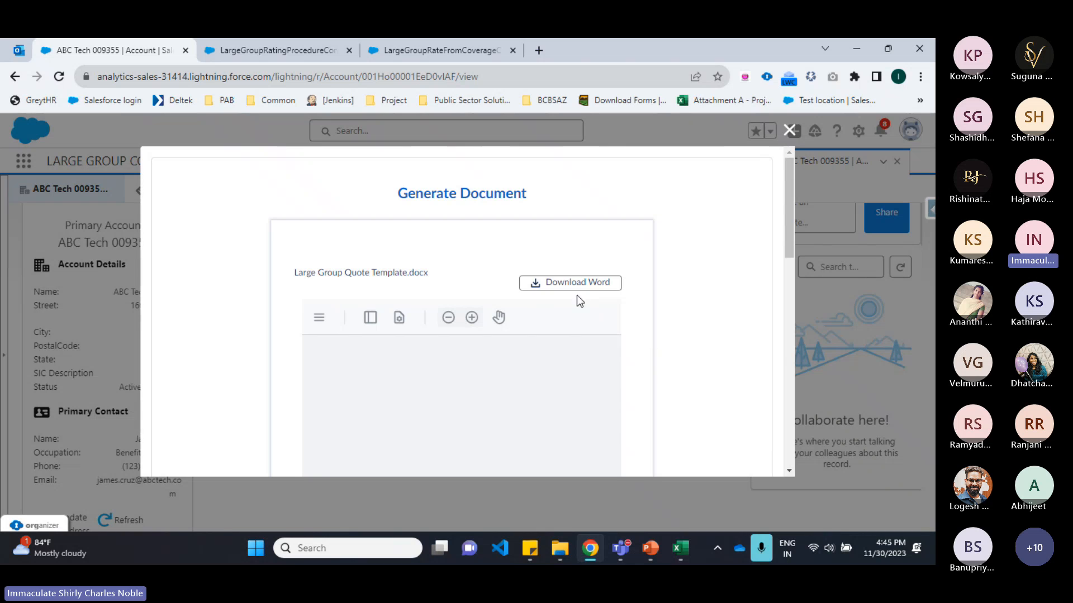
click(558, 284)
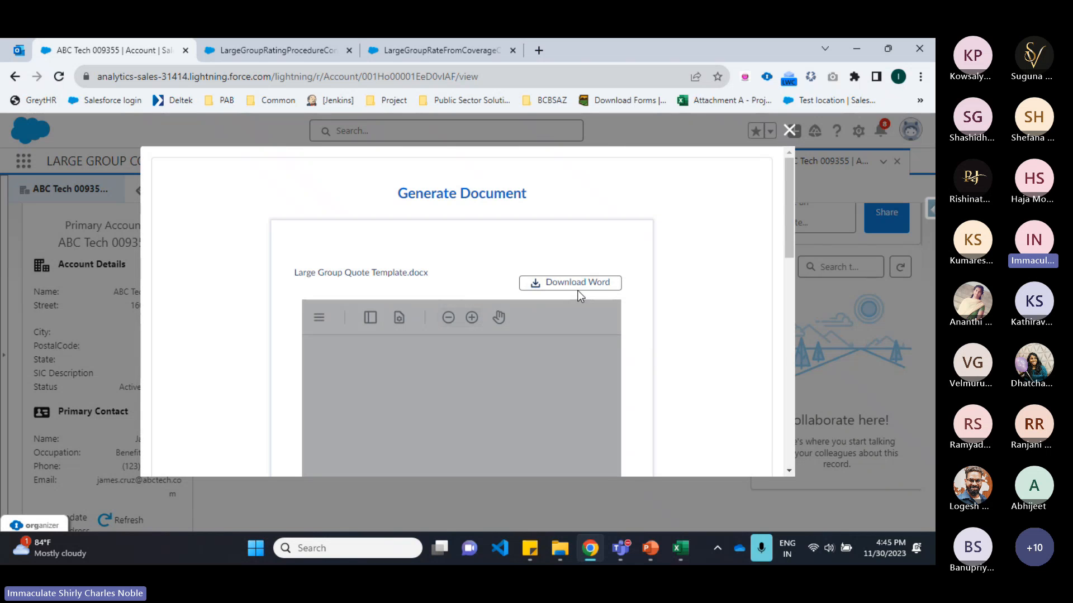
click(582, 282)
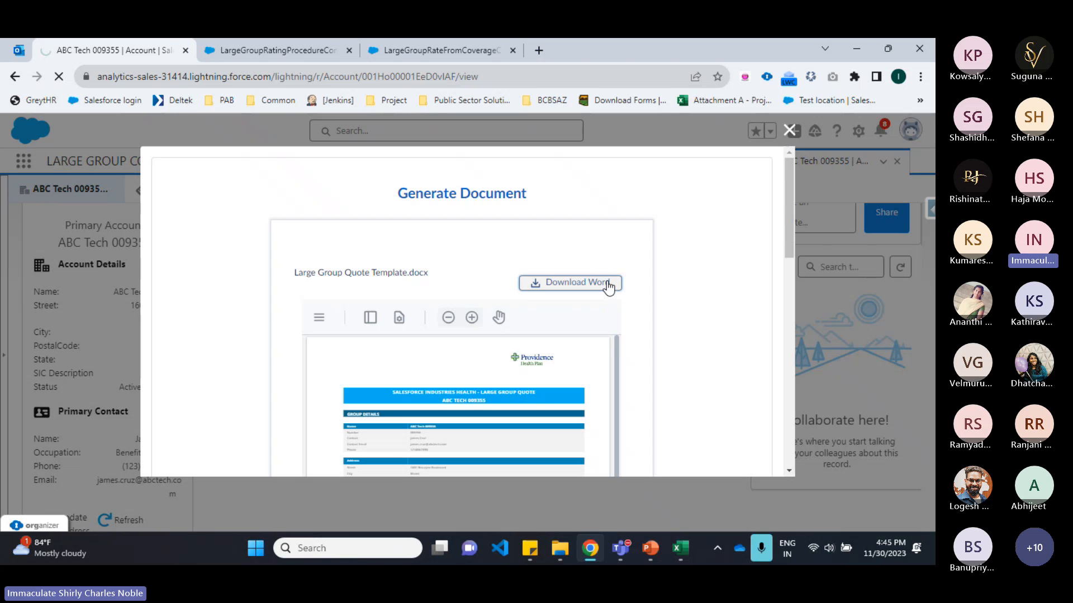
Step: Email the generated proposal to the primary contact and finish the wizard
scroll(496, 348, down, 3)
scroll(650, 303, down, 5)
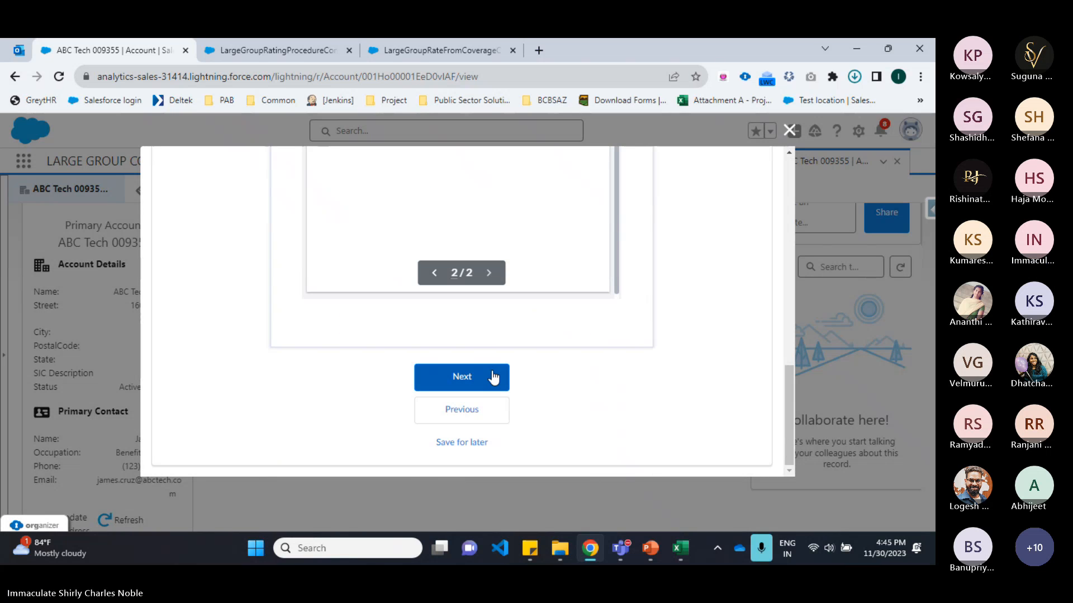
click(492, 377)
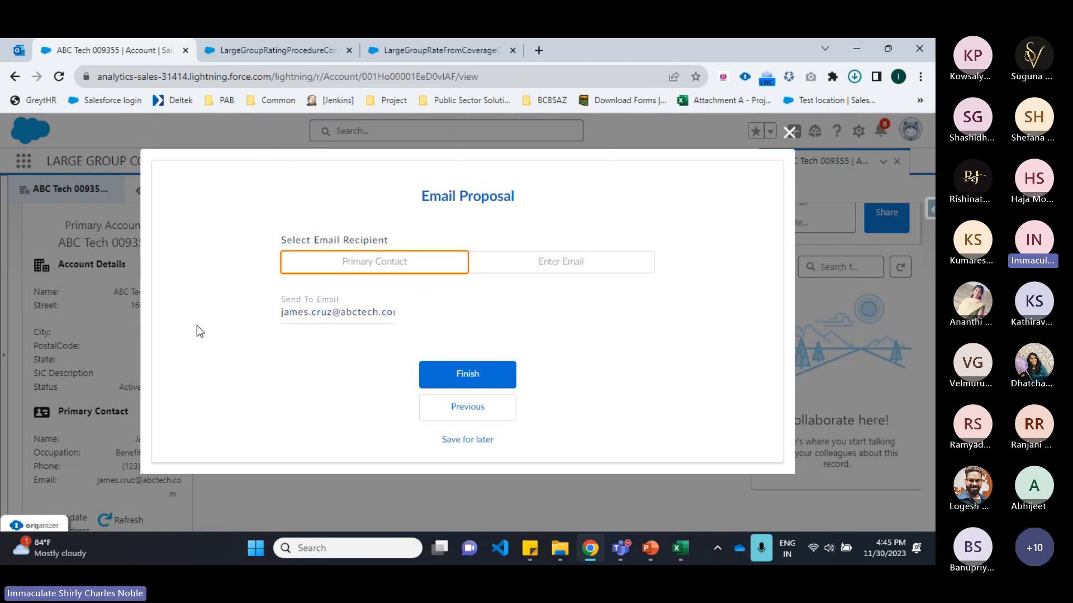
click(474, 377)
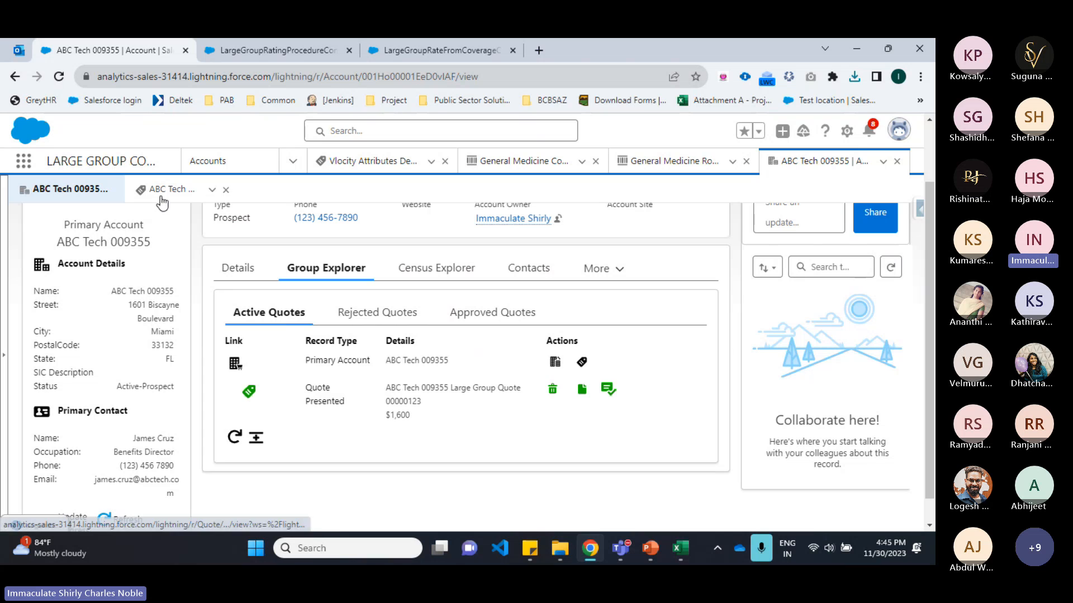
Step: Update the presented quote's status to Approved
scroll(92, 236, up, 2)
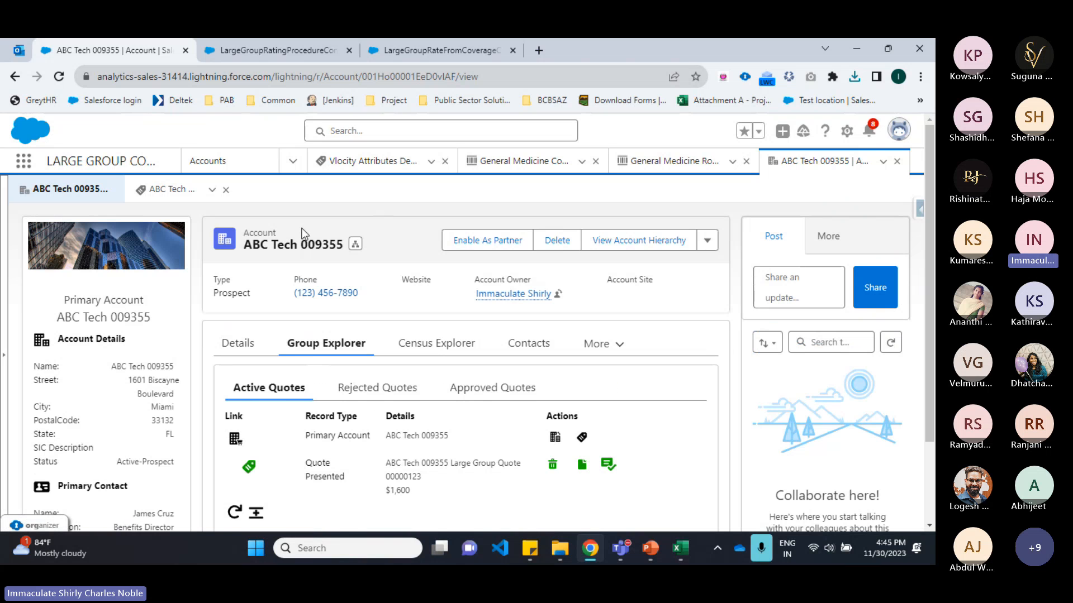
scroll(474, 322, down, 2)
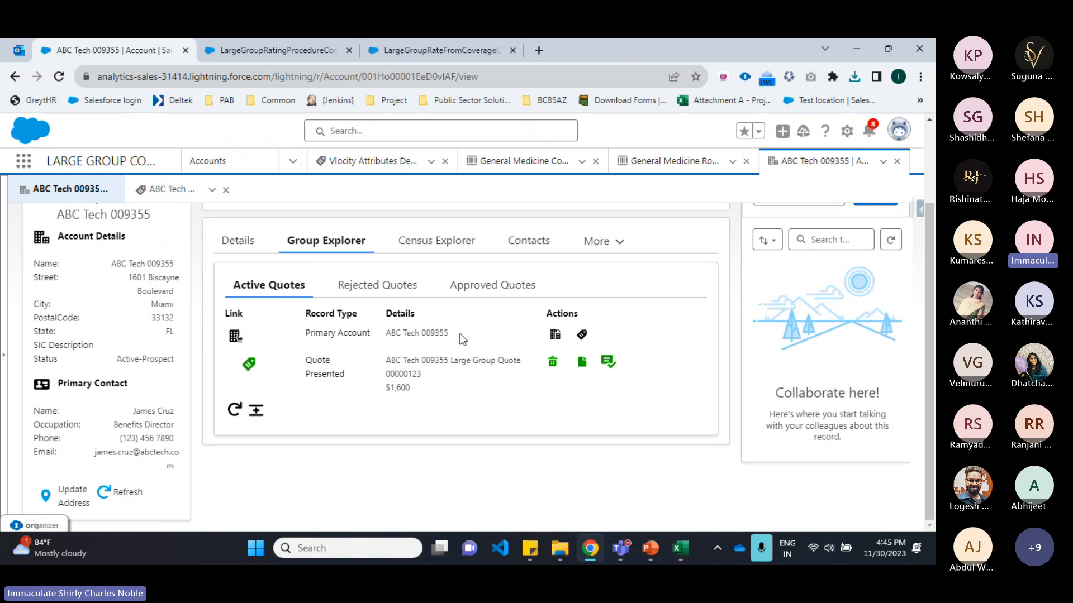
click(609, 362)
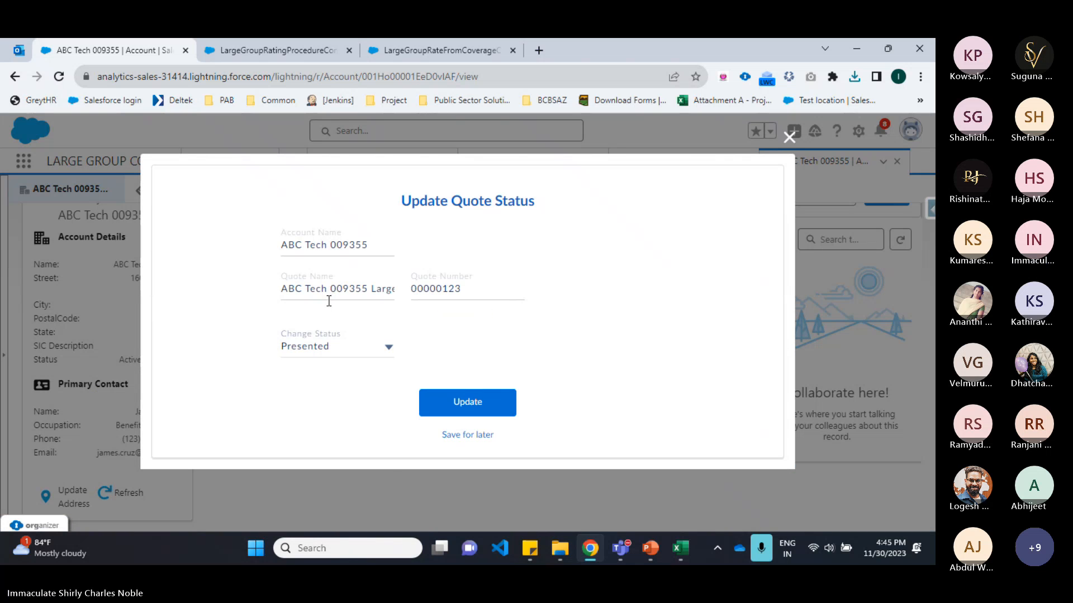
click(318, 352)
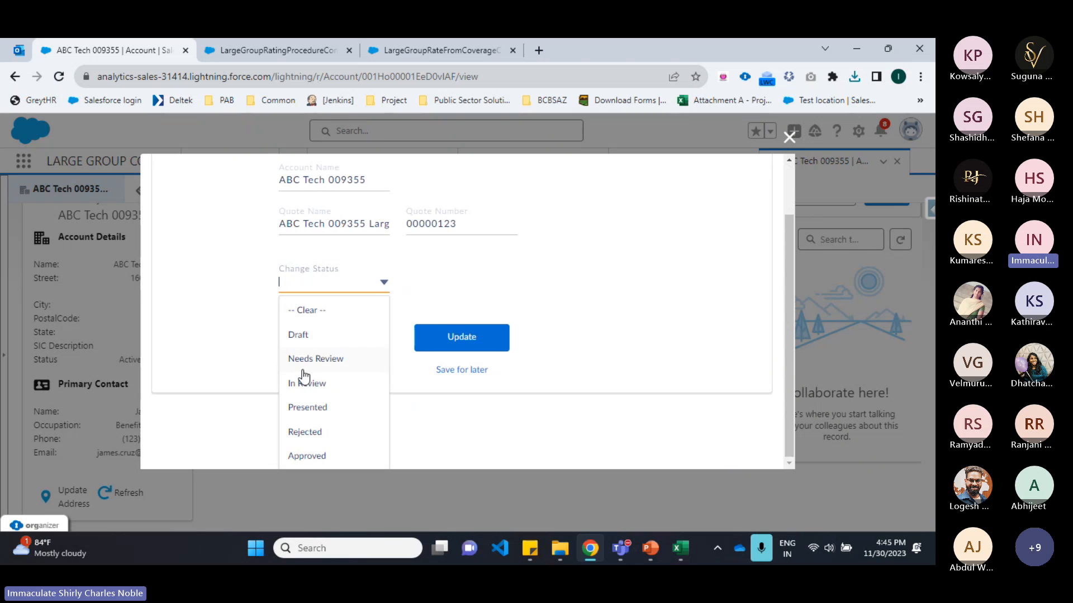
click(311, 454)
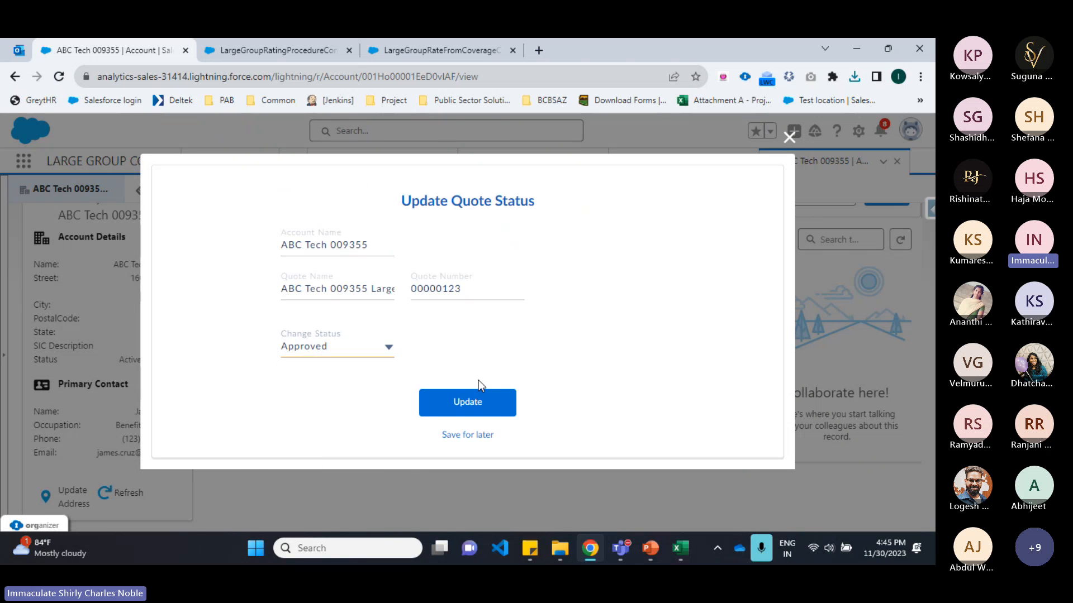
click(485, 397)
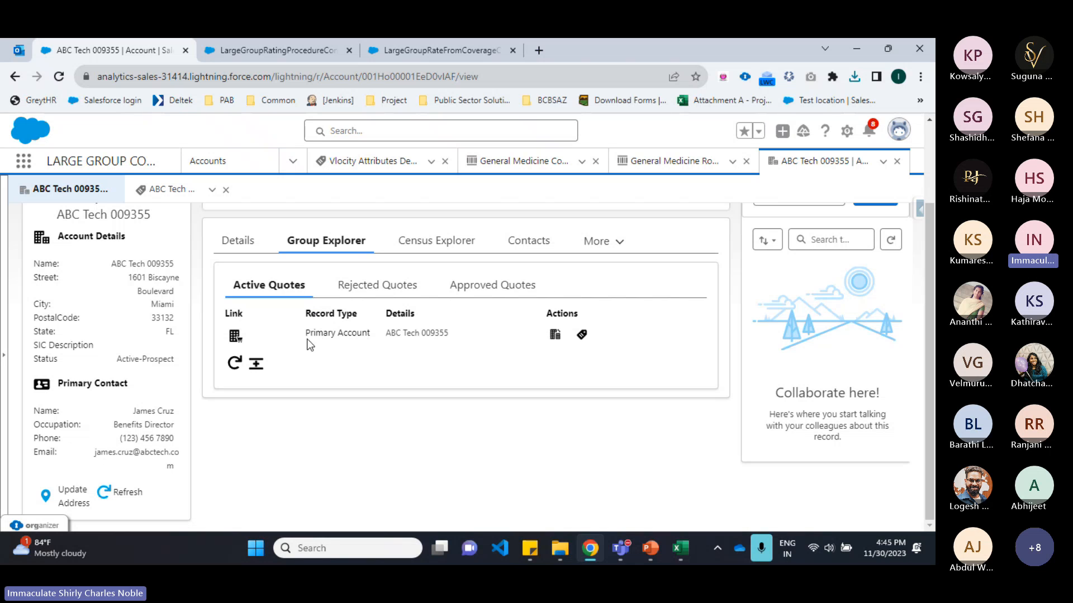
Step: Review the account's approved and rejected quotes in the Group Explorer
click(491, 284)
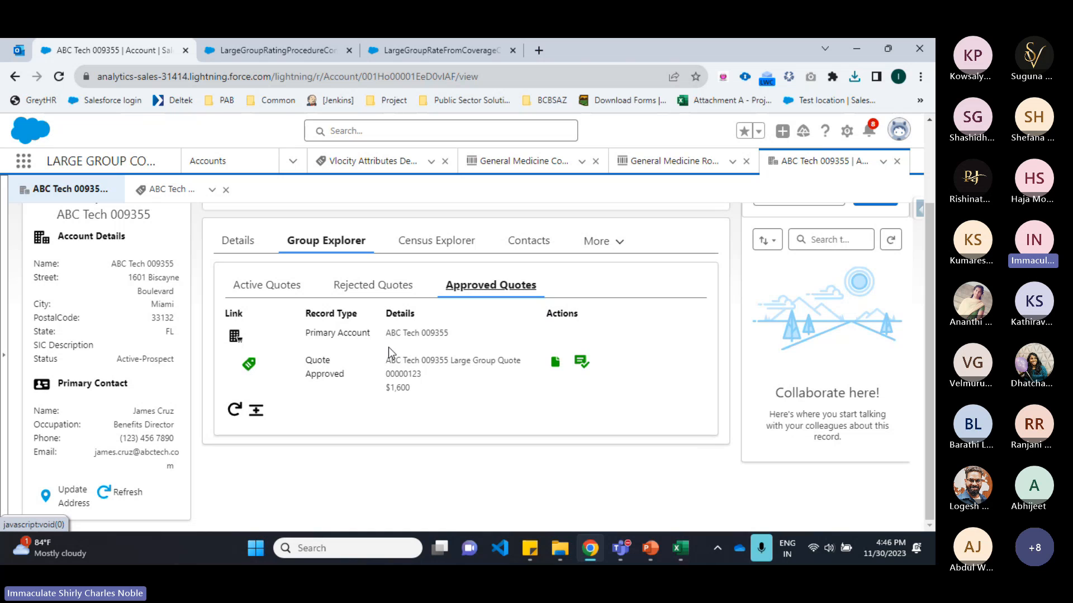
click(371, 285)
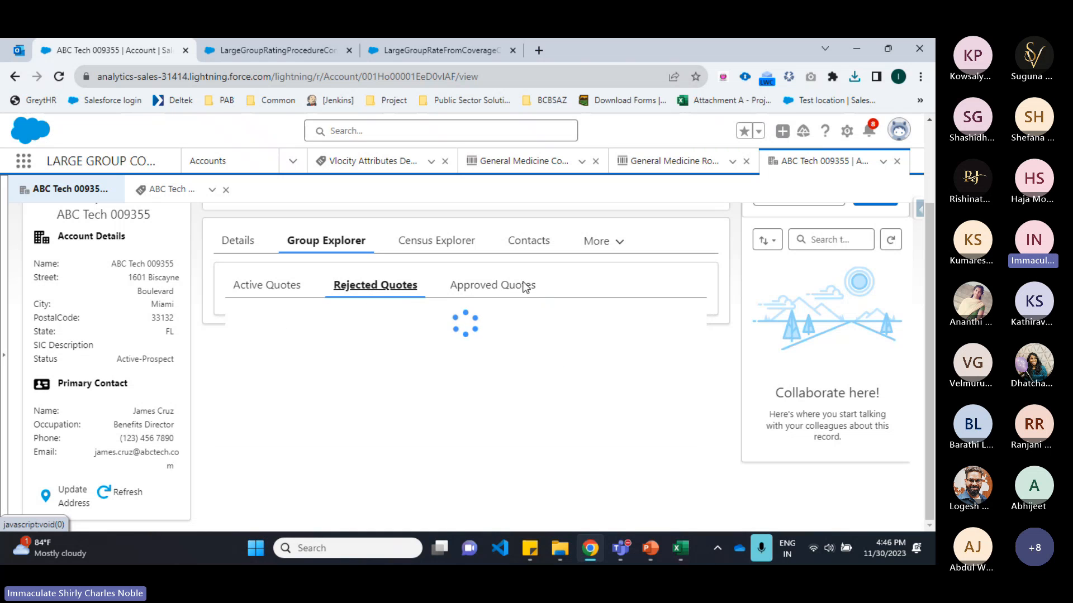
Step: Switch to the PowerPoint presentation and advance from the Steps to Follow slide to the Any Queries slide
click(660, 552)
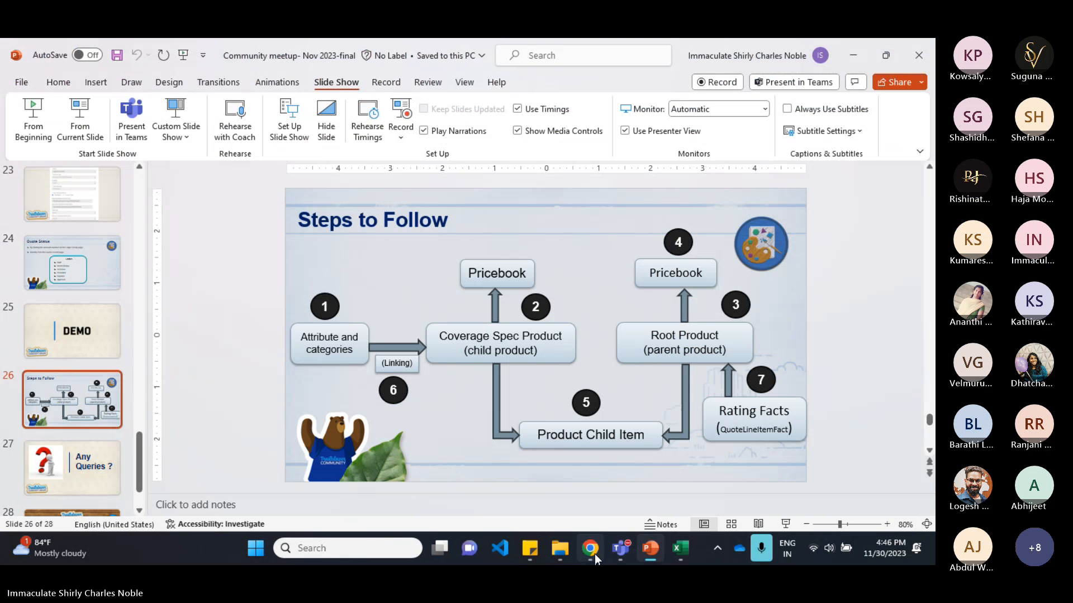
click(595, 554)
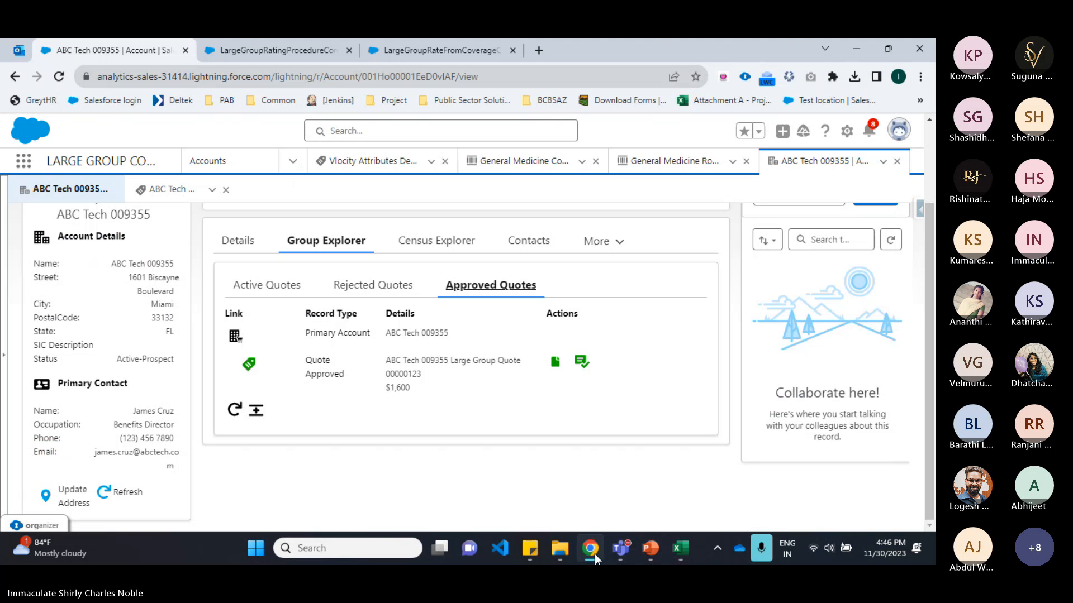
click(646, 550)
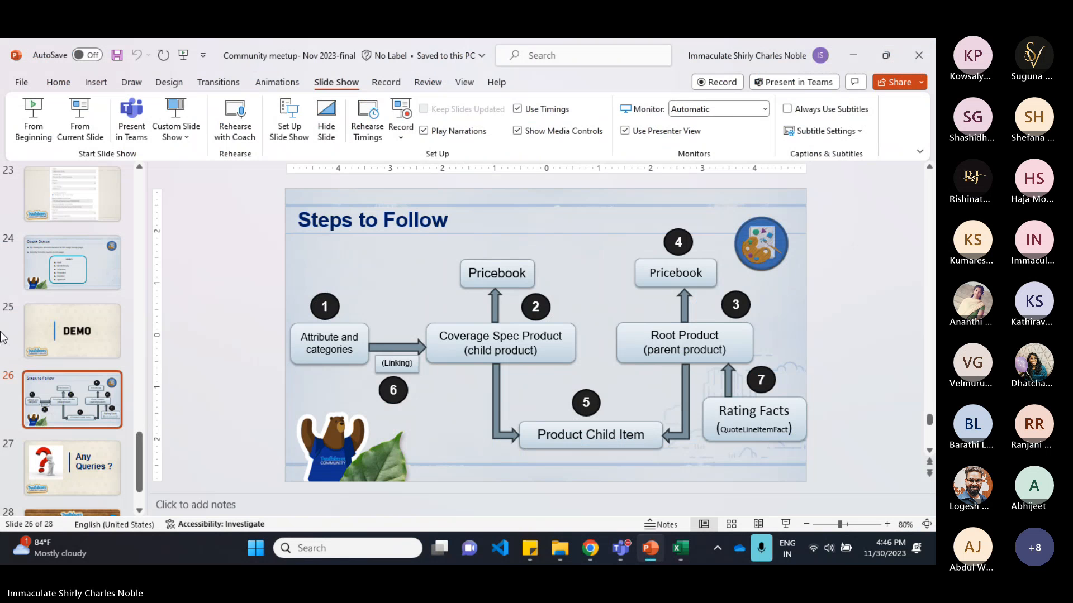
key(Page_Down)
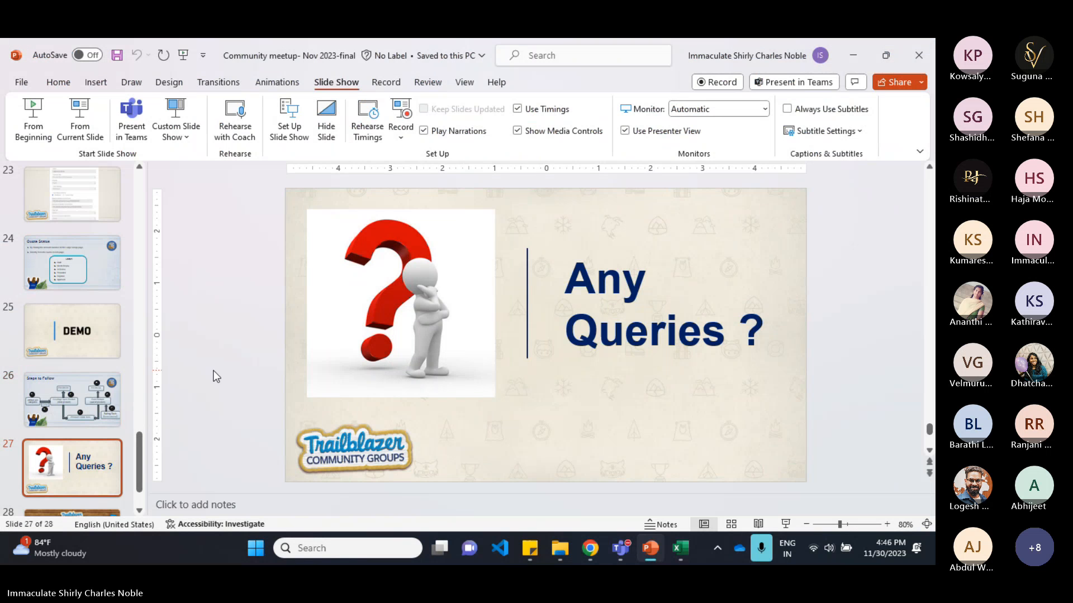